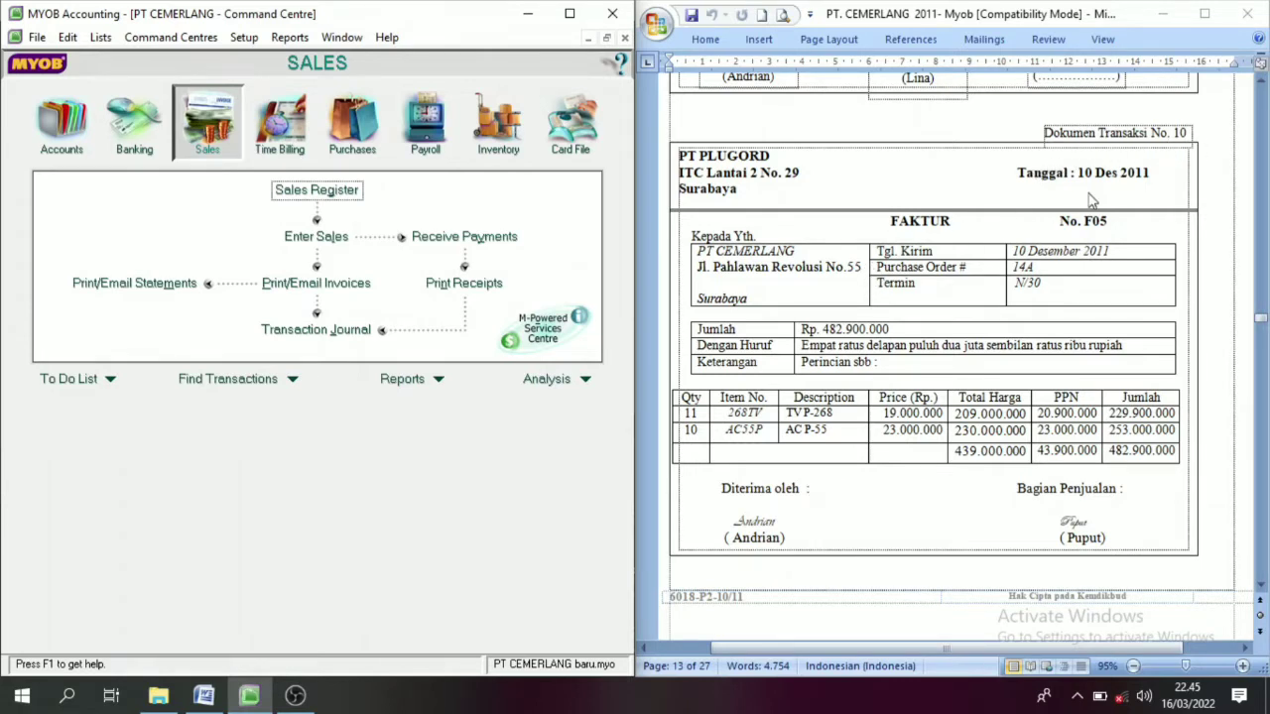
Compare the PT PLUGORD credit note of 11 Desember 2011 with the invoice in the preceding transaction document
{"action": "left_click", "coordinate": [1261, 586]}
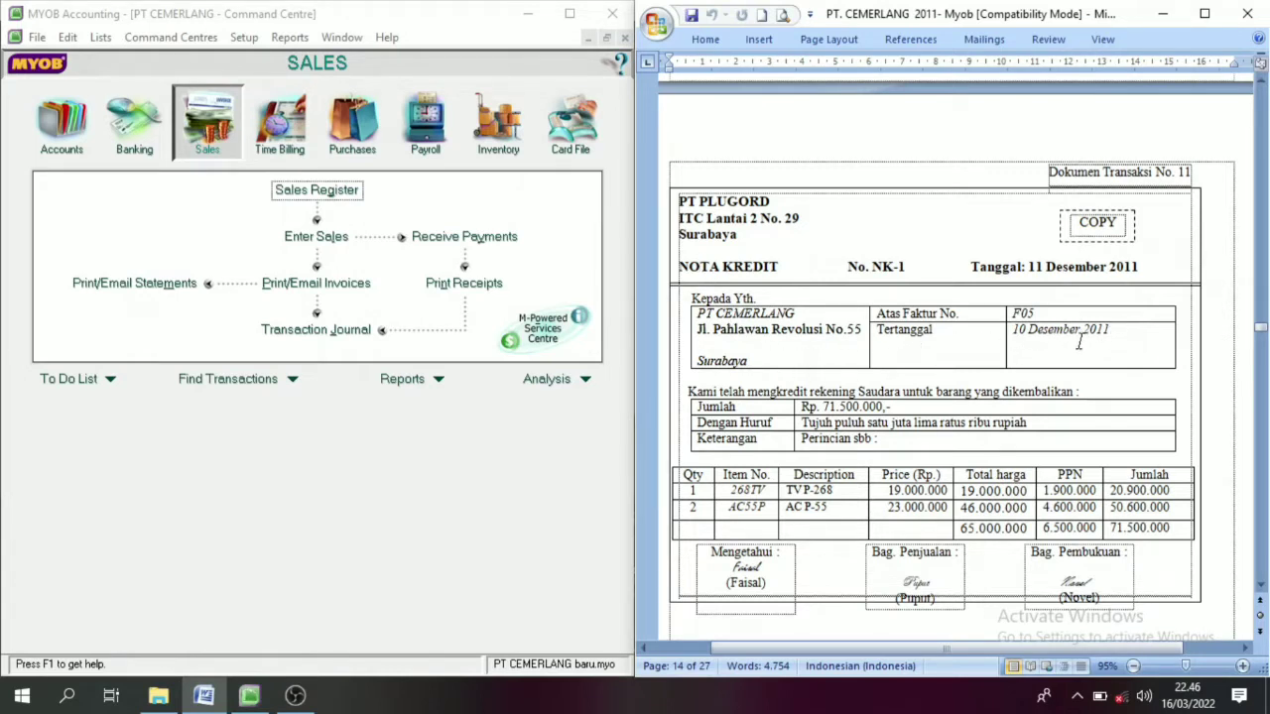
{"action": "left_click", "coordinate": [1262, 80]}
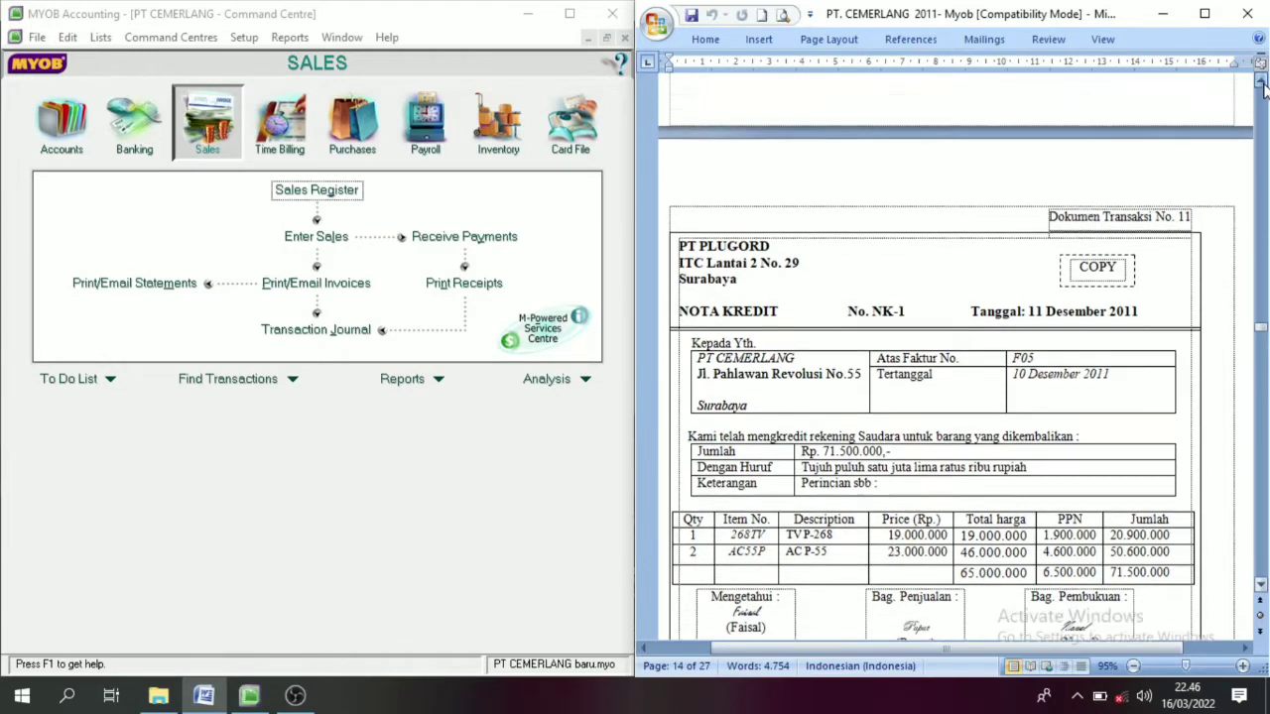
{"action": "scroll", "coordinate": [1262, 88], "scroll_direction": "up", "scroll_amount": 8}
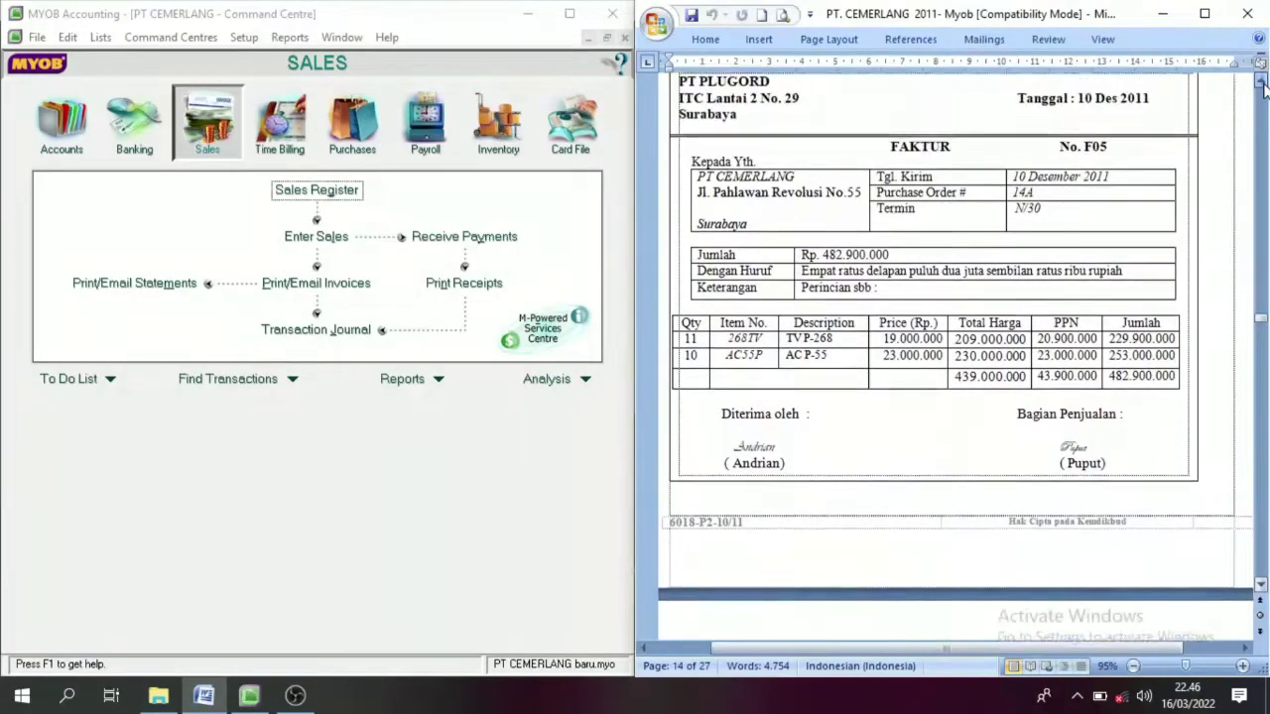
{"action": "left_click", "coordinate": [1262, 587]}
{"action": "scroll", "coordinate": [1261, 587], "scroll_direction": "down", "scroll_amount": 7}
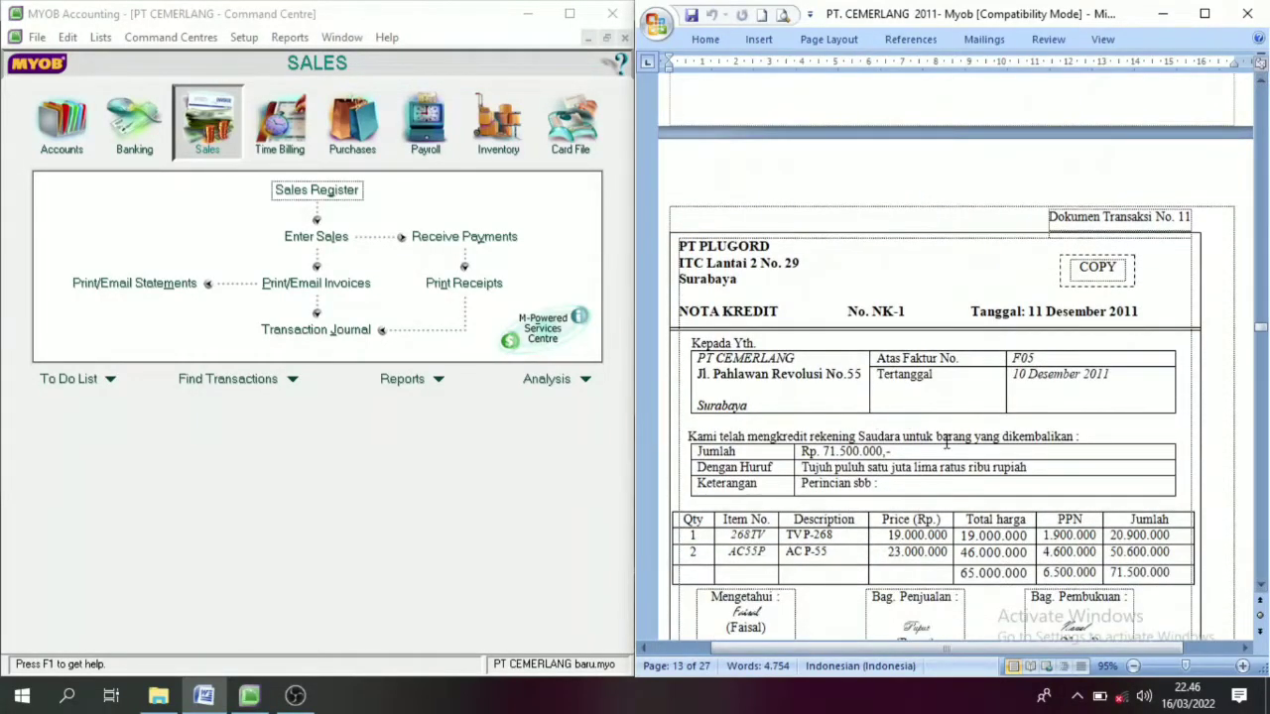
{"action": "left_click", "coordinate": [1262, 587]}
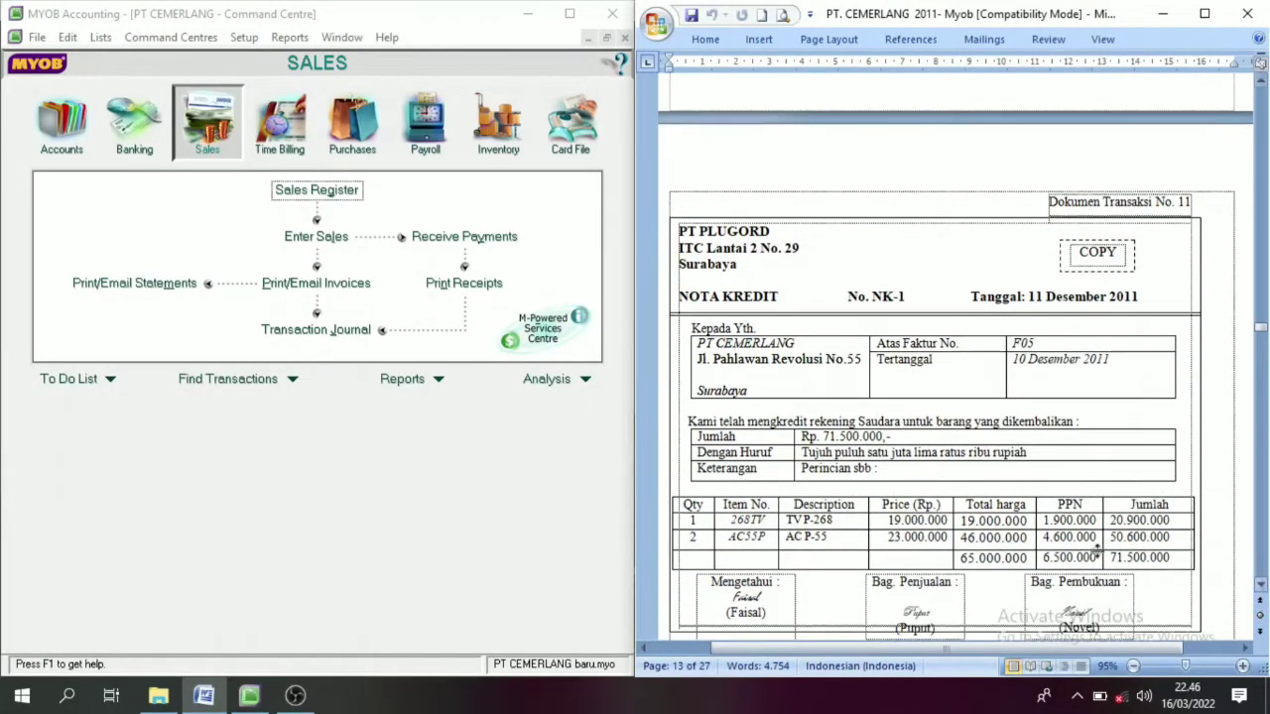
Start a new purchase bill for supplier PT PLUGORD
{"action": "left_click", "coordinate": [347, 124]}
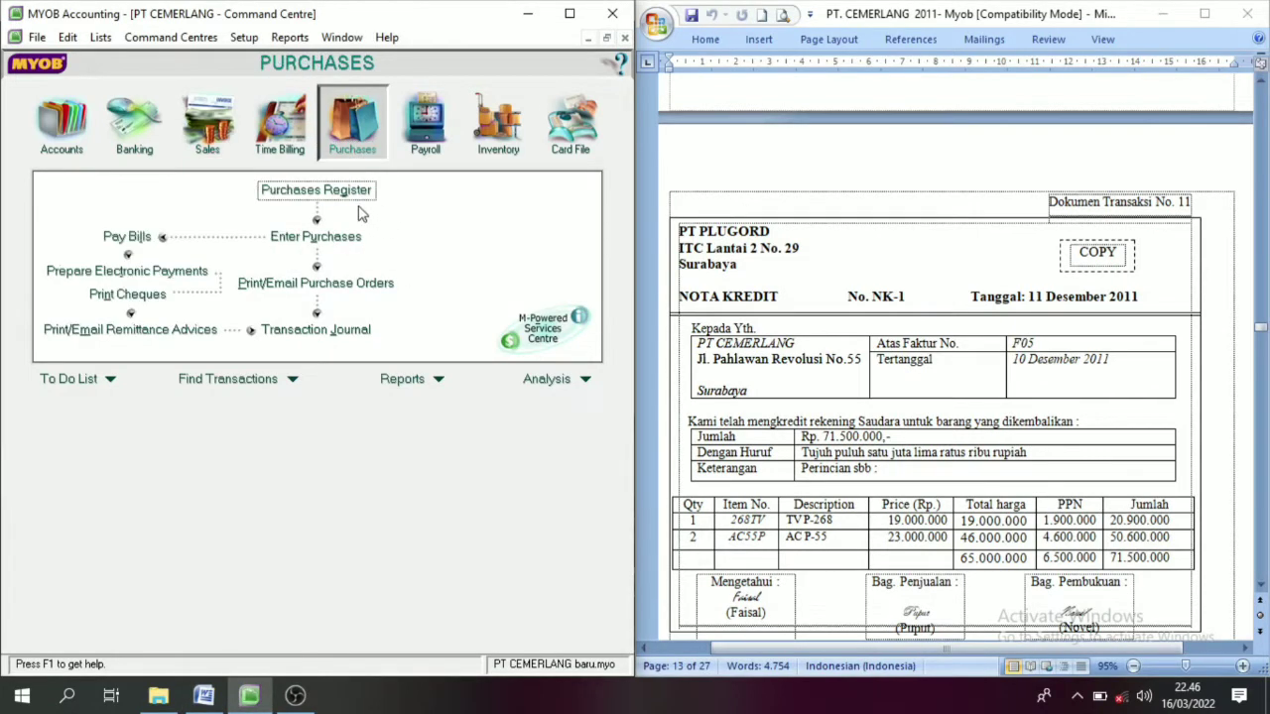
{"action": "left_click", "coordinate": [313, 239]}
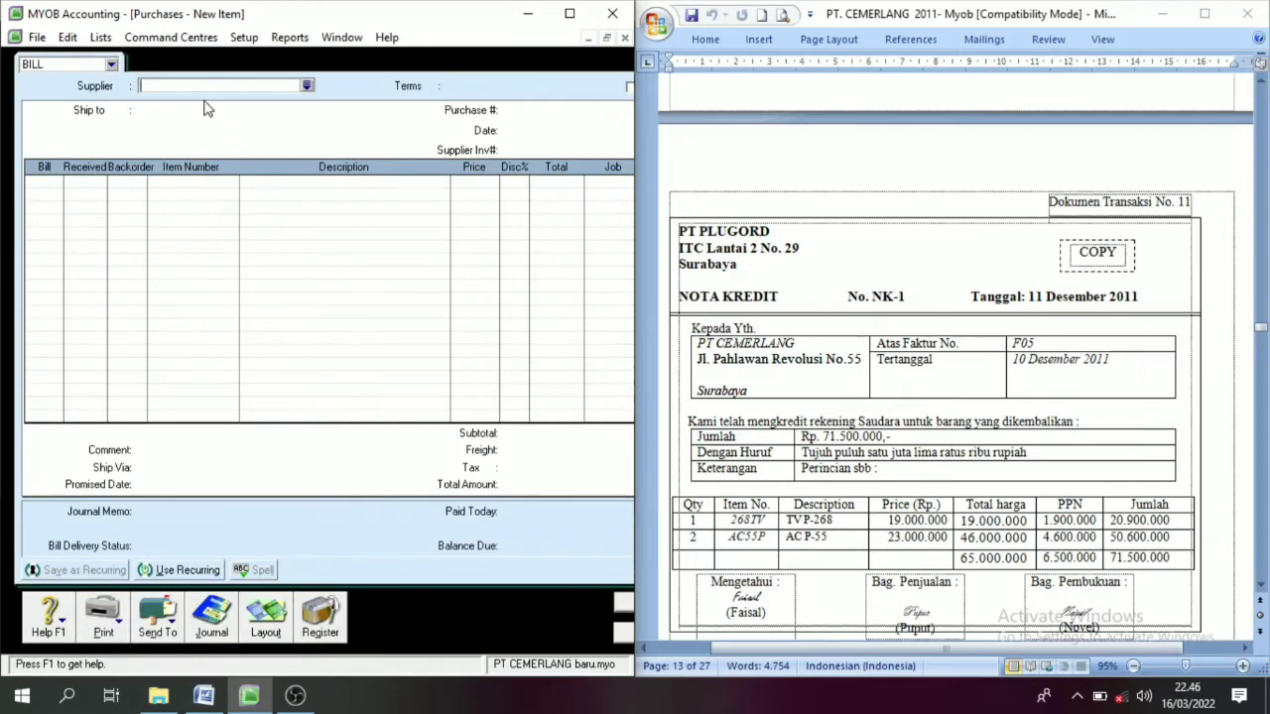
{"action": "left_click", "coordinate": [306, 85]}
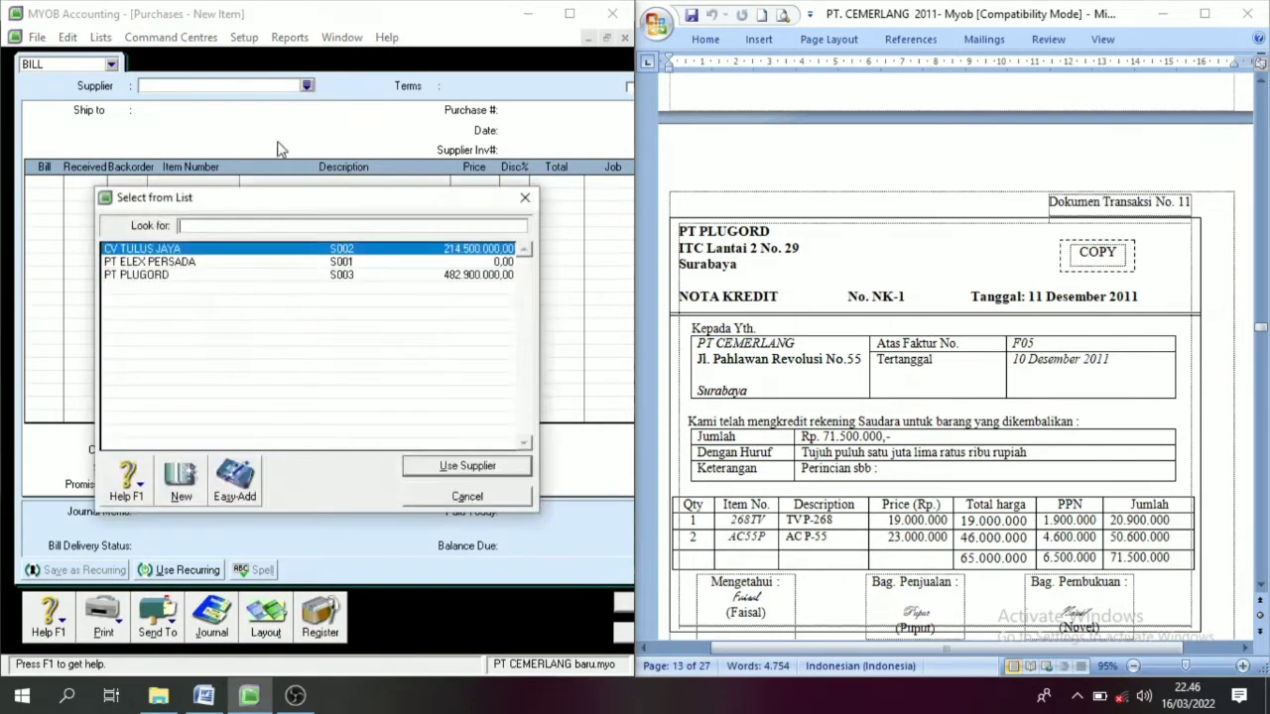
{"action": "left_click", "coordinate": [156, 275]}
{"action": "left_click", "coordinate": [458, 466]}
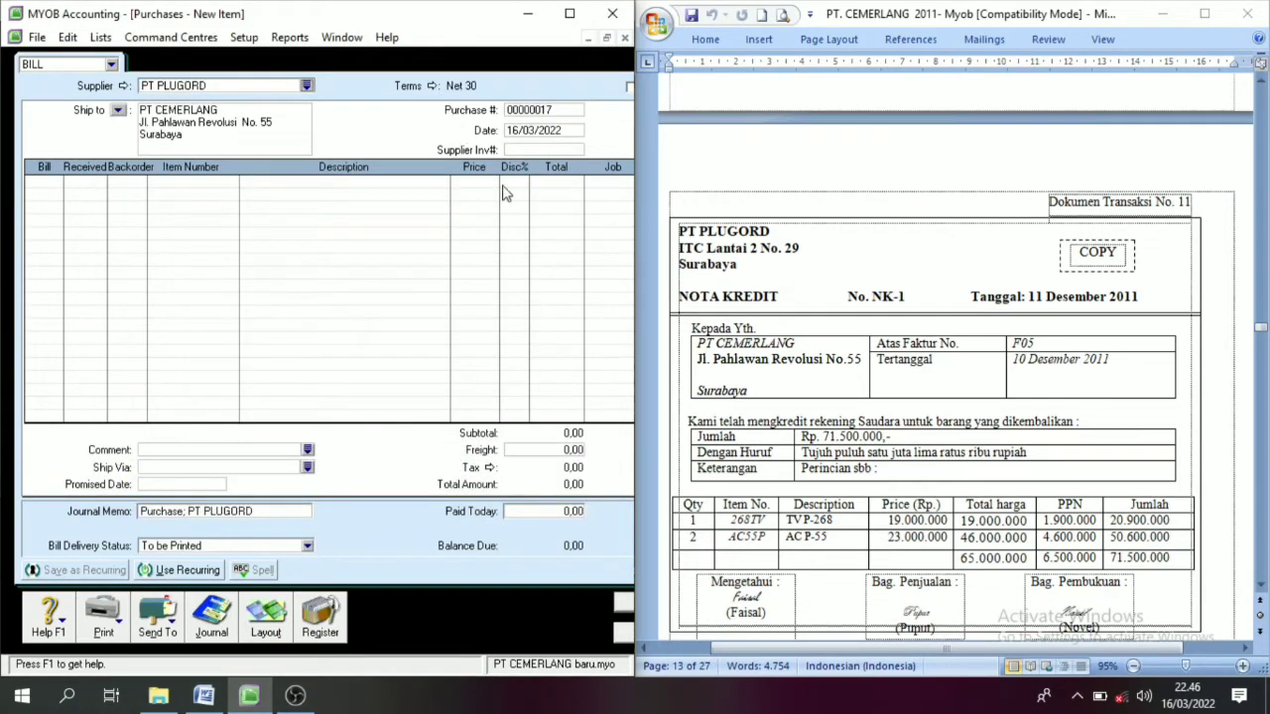
Change the bill's credit terms so that payment is due C.O.D
{"action": "left_click", "coordinate": [431, 85]}
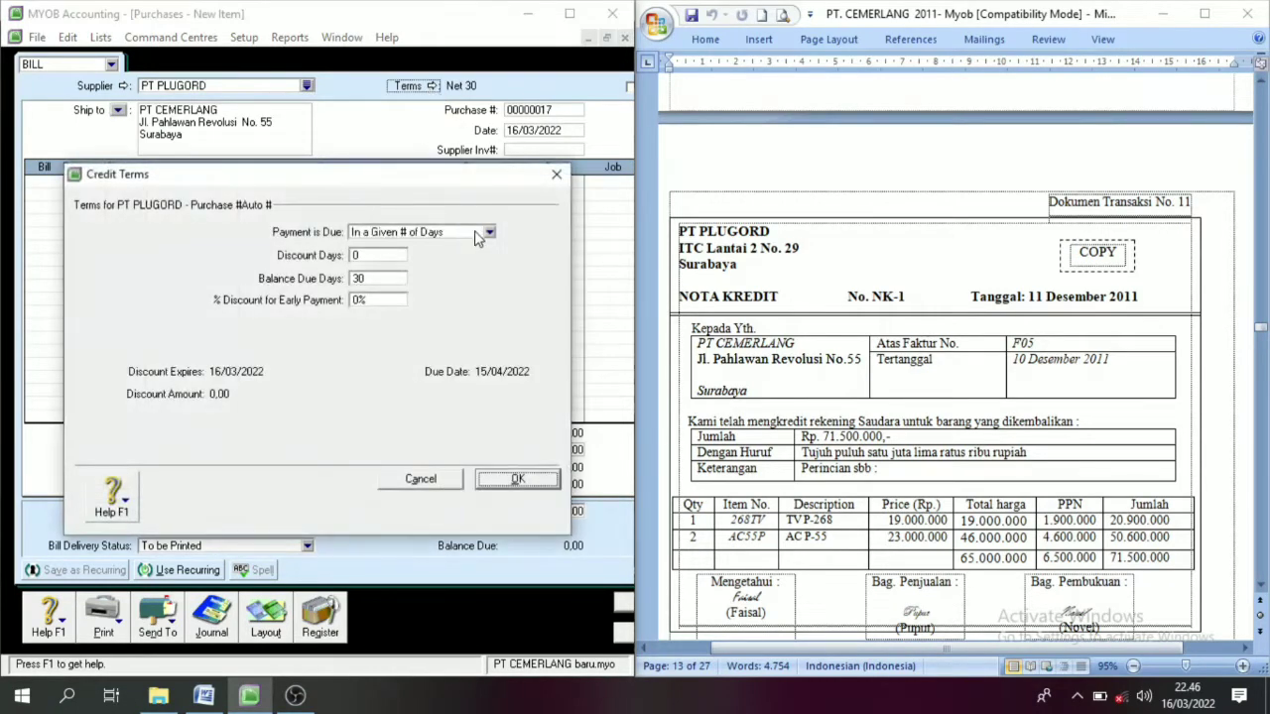
{"action": "left_click", "coordinate": [489, 232]}
{"action": "left_click", "coordinate": [422, 260]}
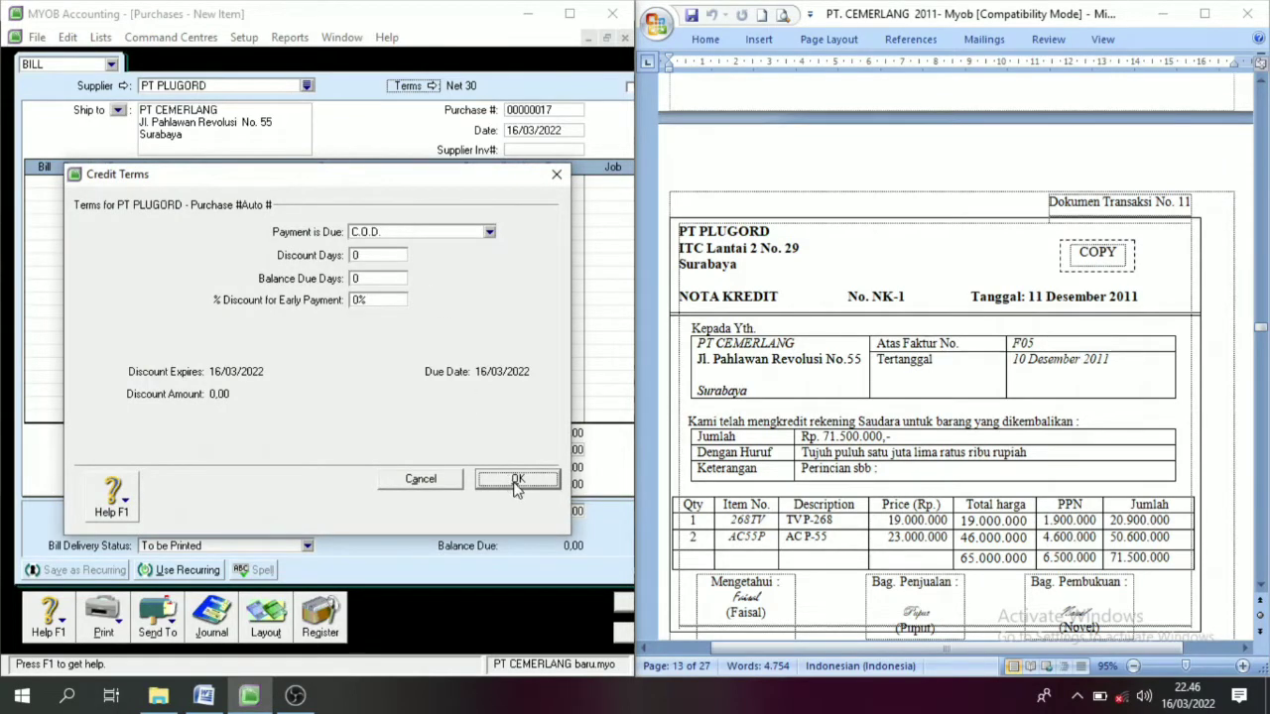
{"action": "left_click", "coordinate": [514, 479]}
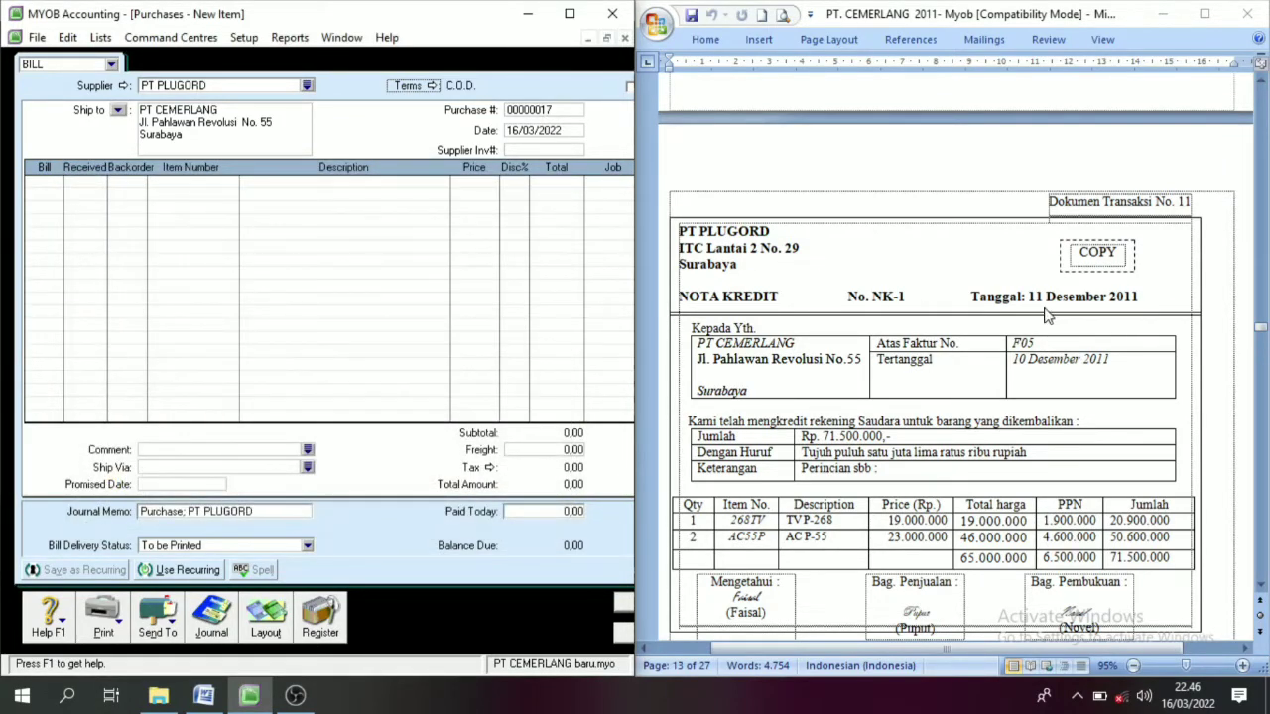
Set the purchase number to NK-1, copied from the credit note, and date the bill 11/12/2011
{"action": "left_click", "coordinate": [904, 302]}
{"action": "double_click", "coordinate": [888, 298]}
{"action": "key", "text": "ctrl+c"}
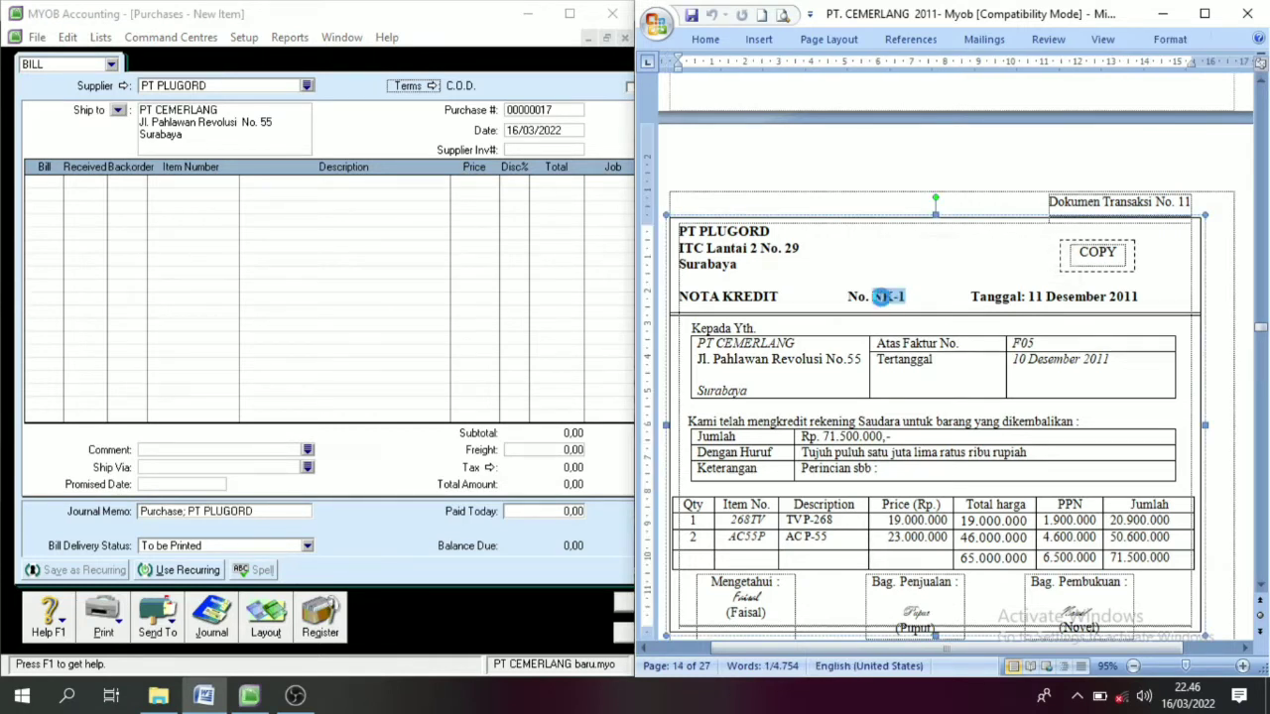
{"action": "left_click", "coordinate": [567, 112]}
{"action": "left_click_drag", "start_coordinate": [567, 112], "coordinate": [501, 125]}
{"action": "key", "text": "ctrl+v"}
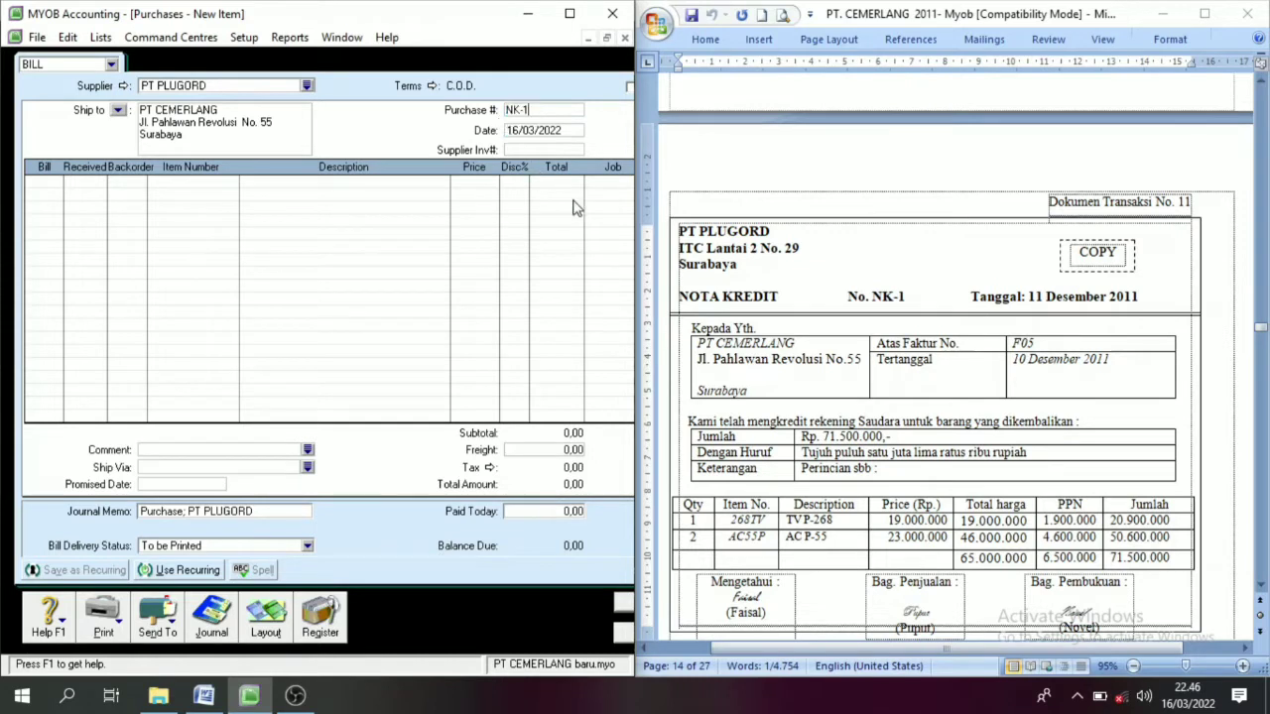
{"action": "left_click", "coordinate": [536, 130]}
{"action": "type", "text": "11"}
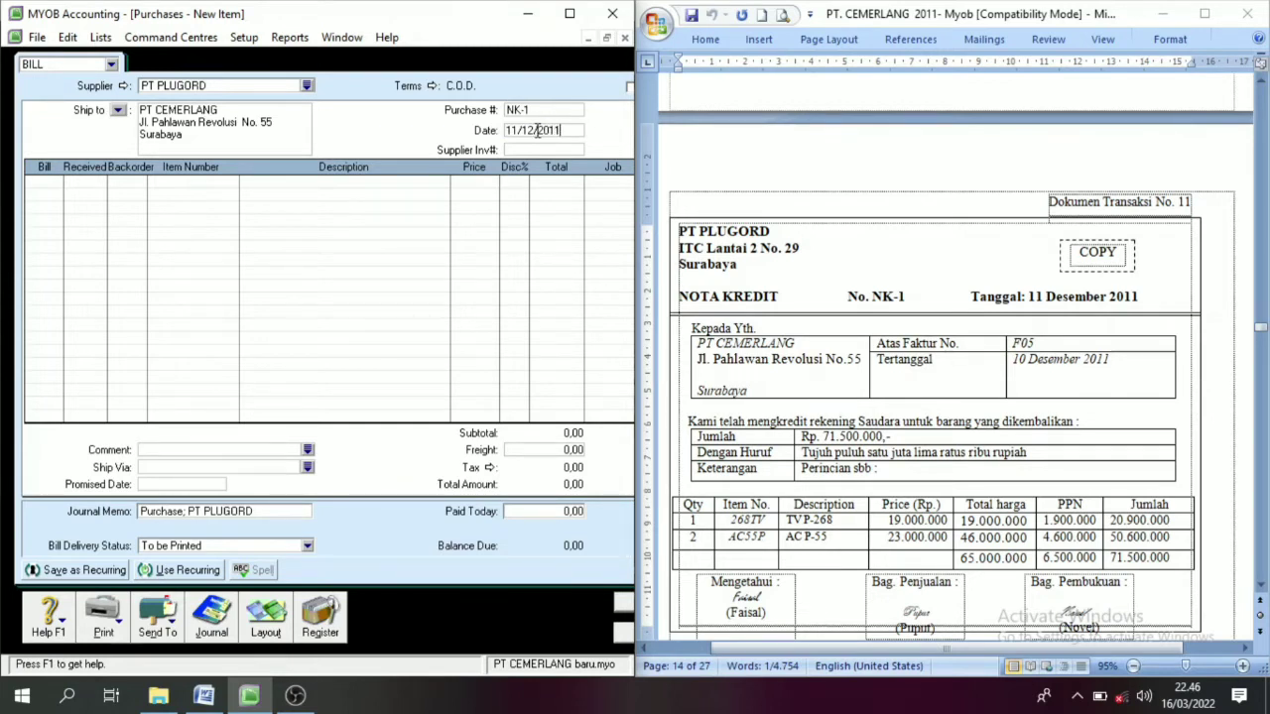
Enter the returned TV P-268 as a line for item 268TV with quantity -1 and price 19.000.000
{"action": "left_click", "coordinate": [51, 187]}
{"action": "key", "text": "Tab"}
{"action": "key", "text": "Tab"}
{"action": "key", "text": "Tab"}
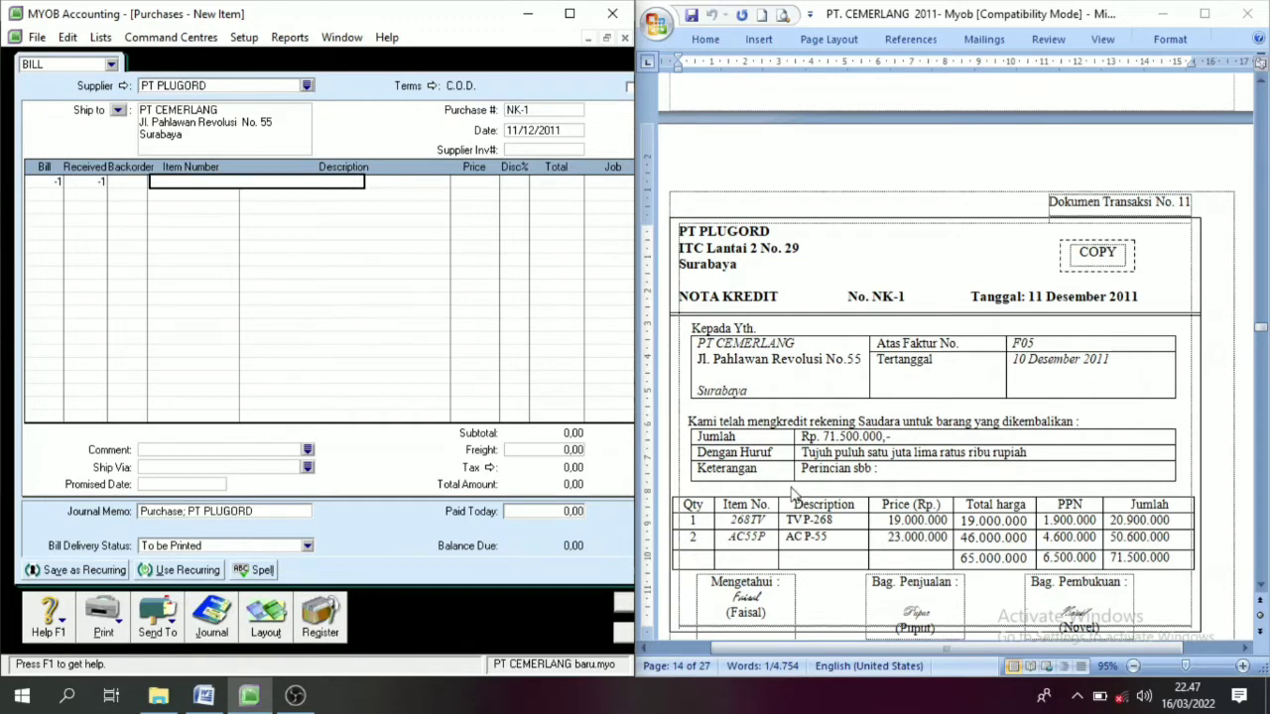
{"action": "key", "text": "Tab"}
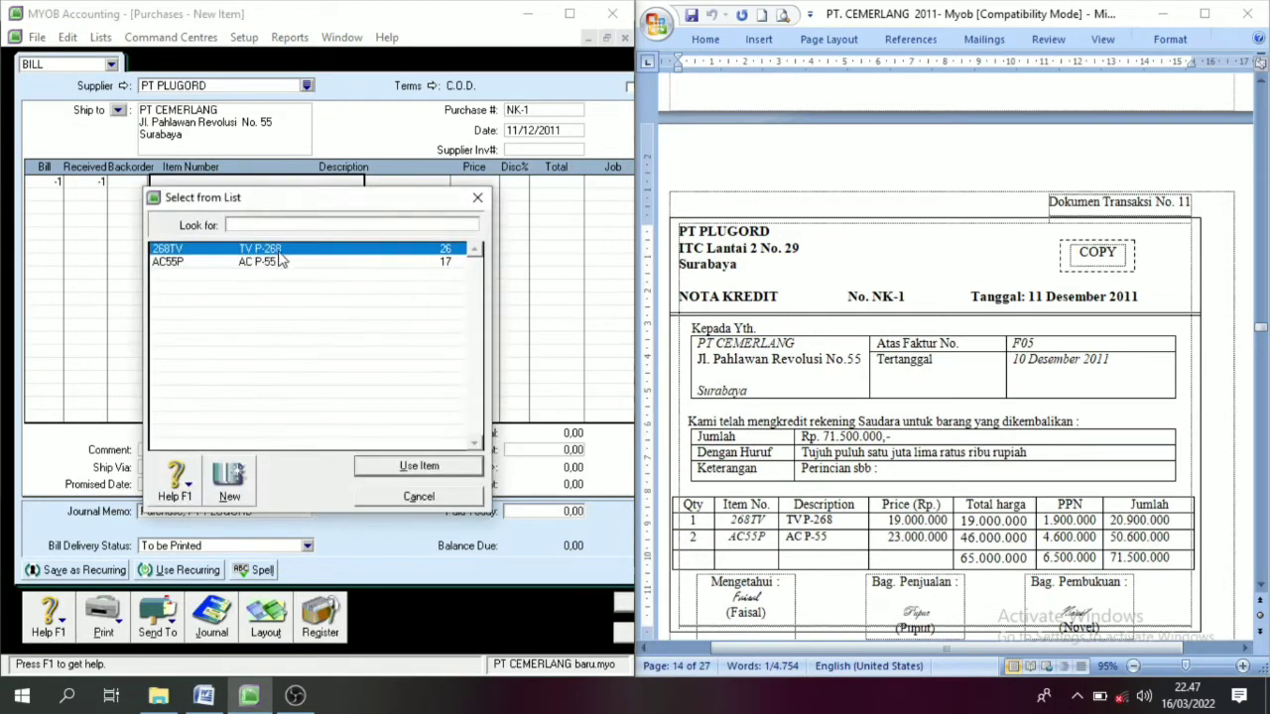
{"action": "double_click", "coordinate": [280, 251]}
{"action": "key", "text": "Tab"}
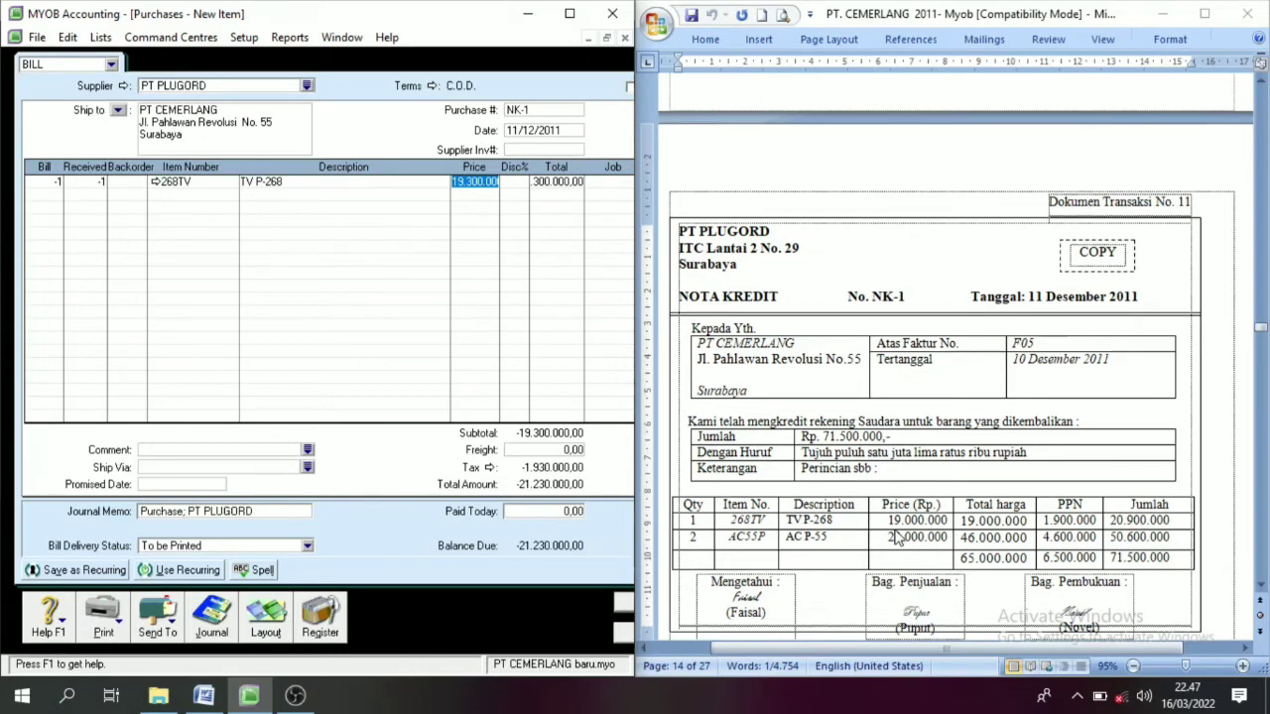
{"action": "type", "text": "19"}
{"action": "key", "text": "Tab"}
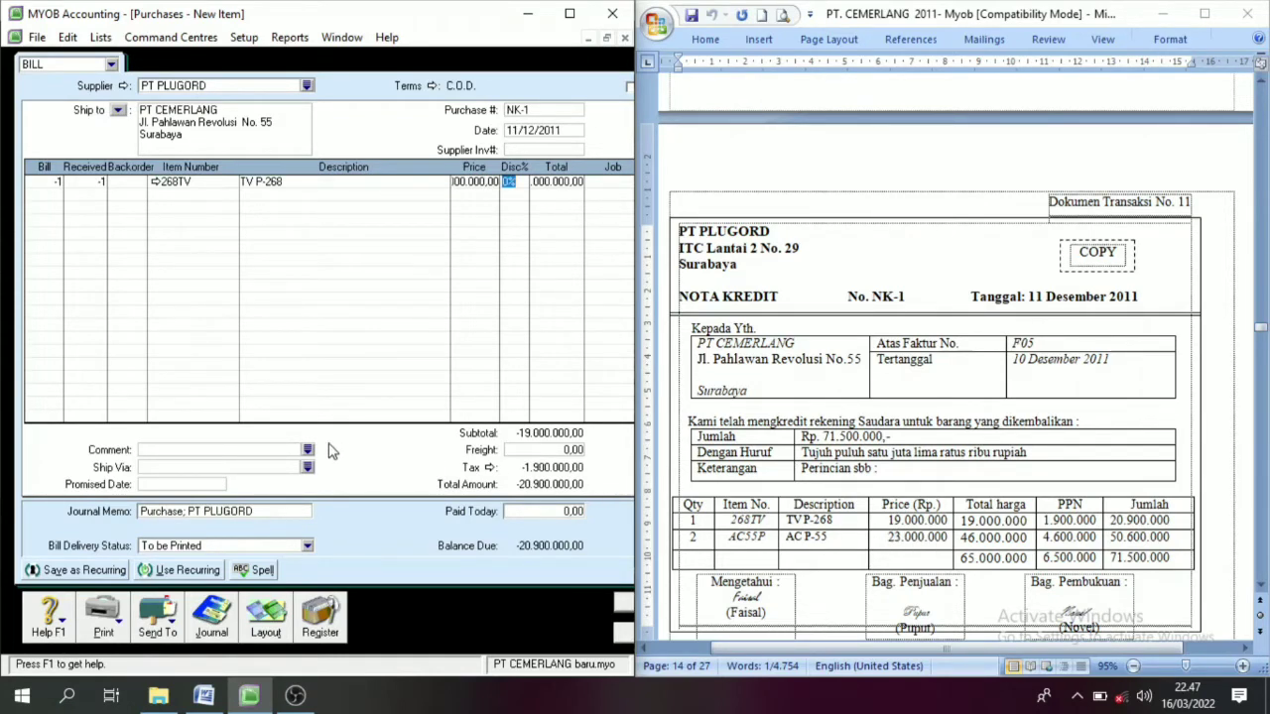
Add a return line for item AC55P with quantity -2 and price 23.000.000, and record the bill
{"action": "left_click", "coordinate": [58, 199]}
{"action": "type", "text": "-2"}
{"action": "key", "text": "Tab"}
{"action": "key", "text": "Tab"}
{"action": "key", "text": "Tab"}
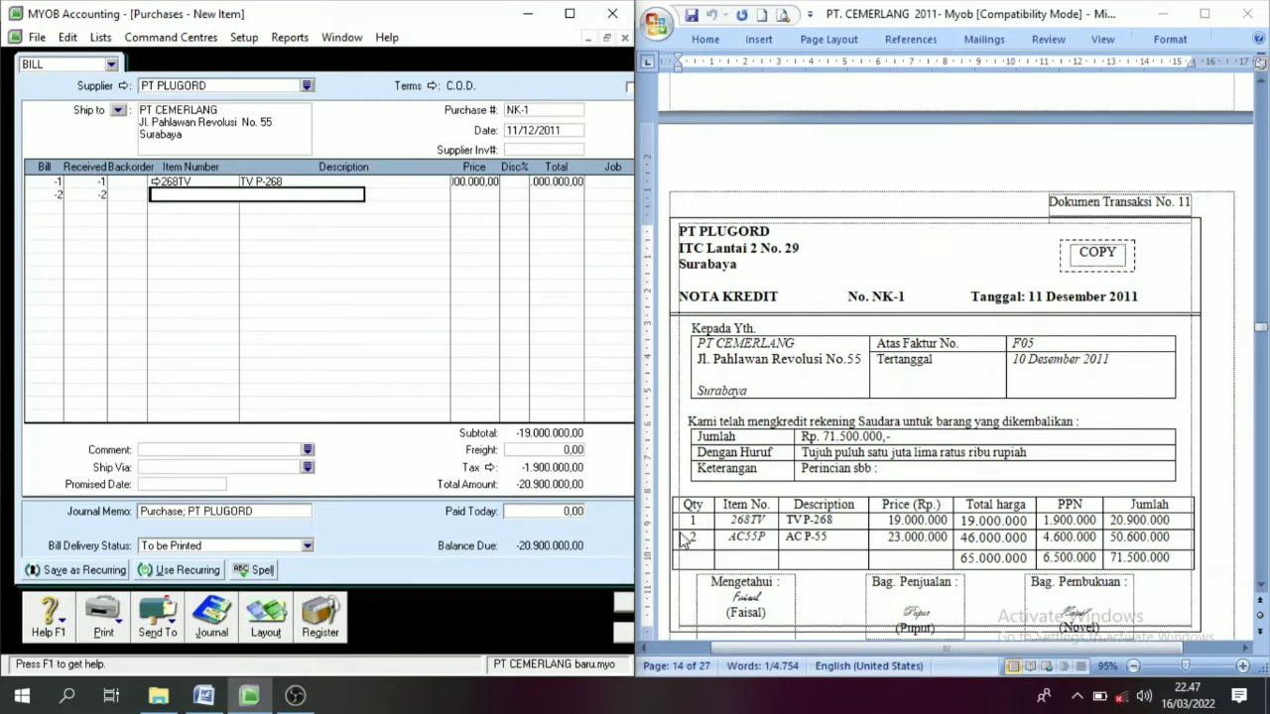
{"action": "left_click", "coordinate": [260, 263]}
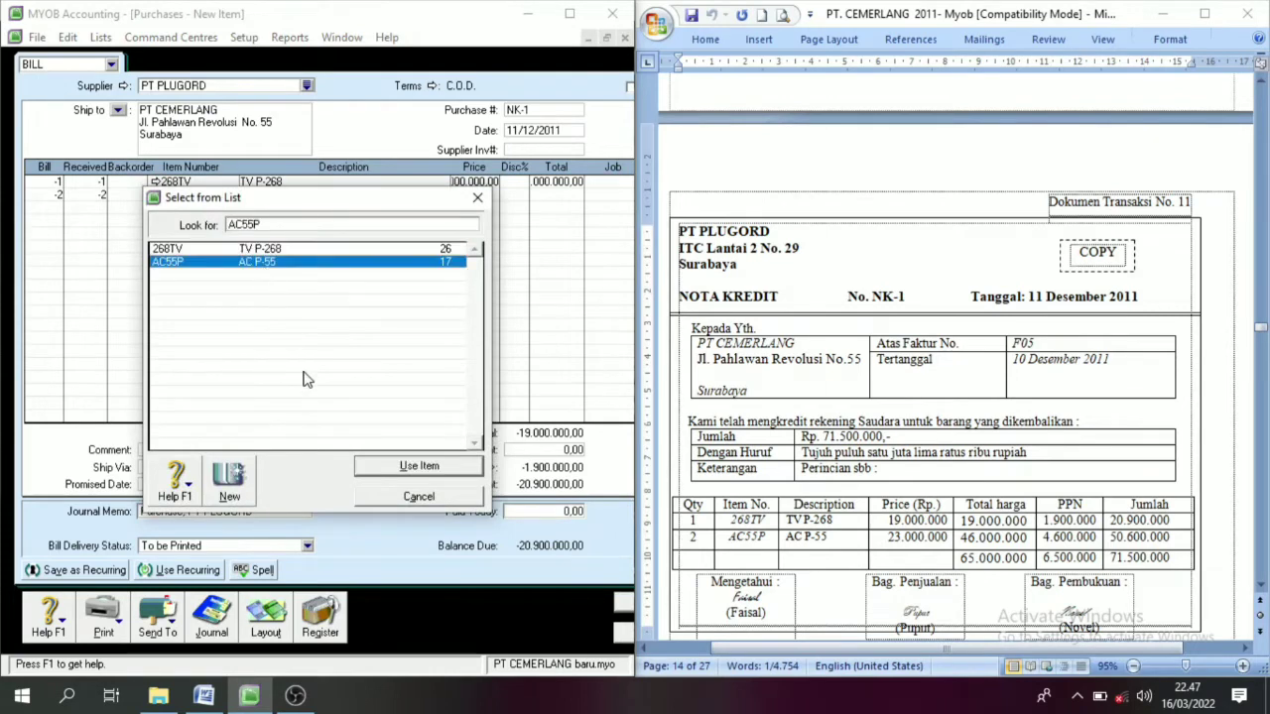
{"action": "left_click", "coordinate": [419, 465]}
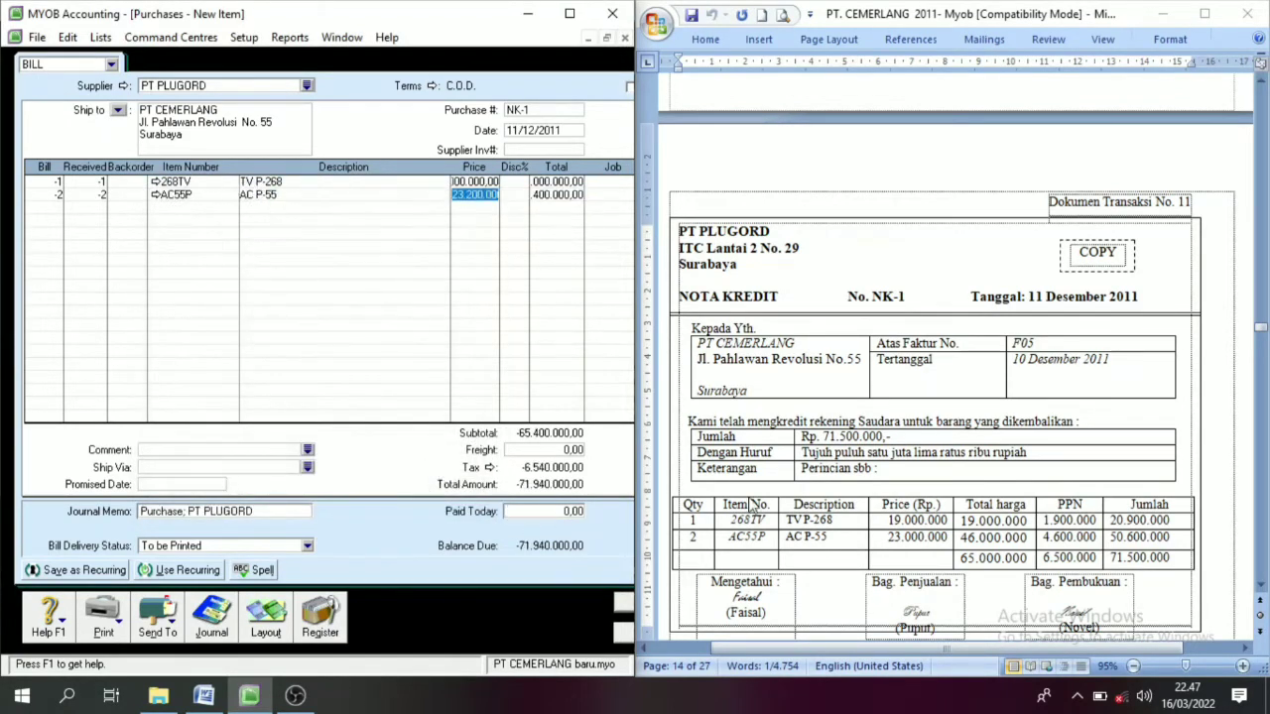
{"action": "type", "text": "2"}
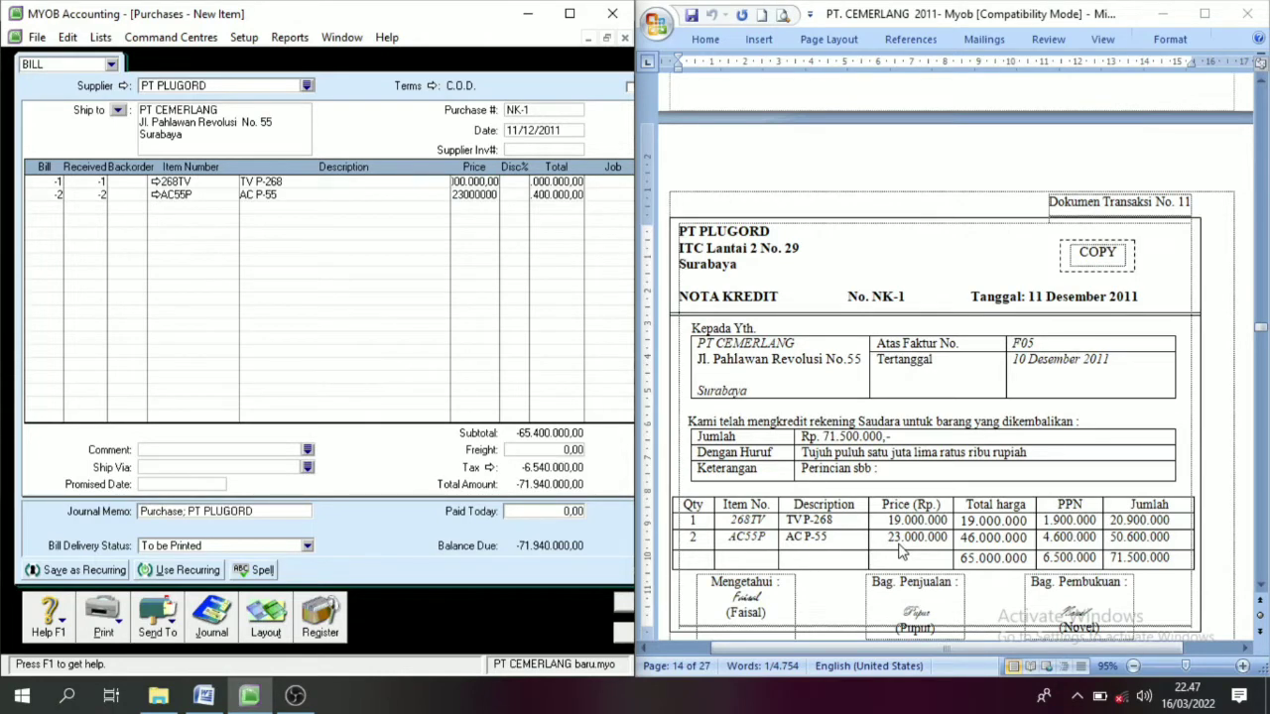
{"action": "key", "text": "Tab"}
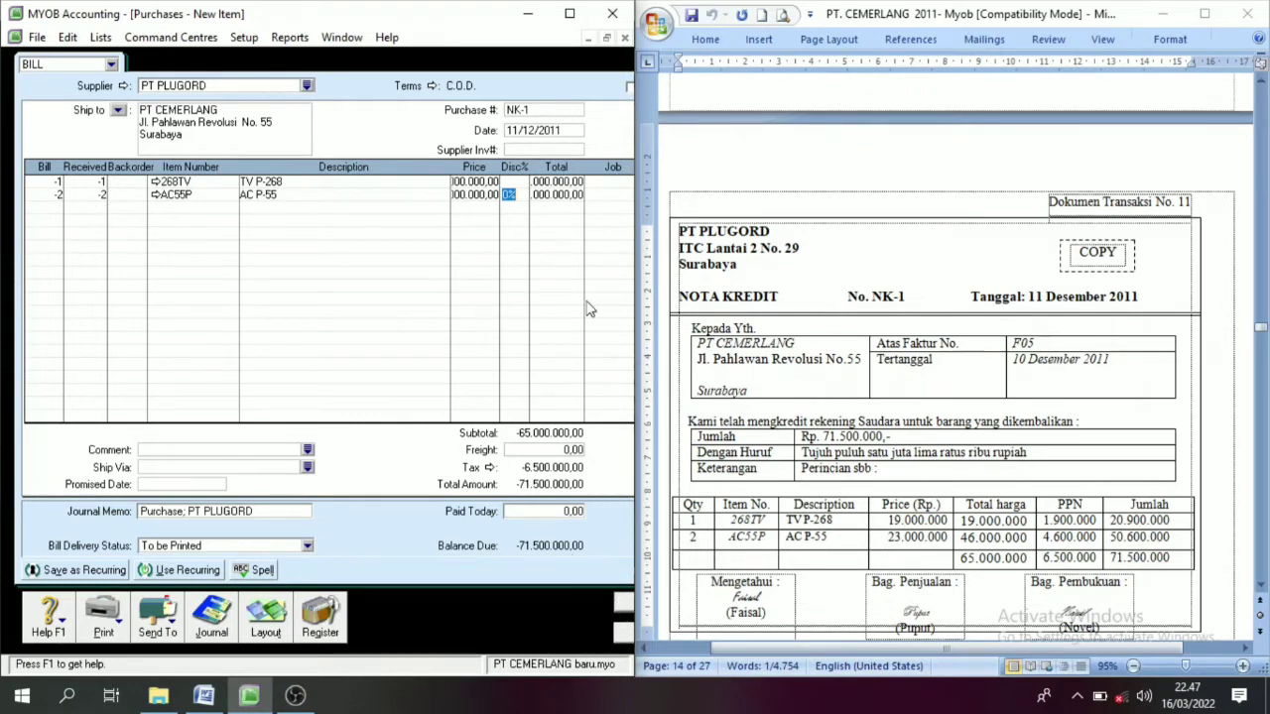
{"action": "left_click_drag", "start_coordinate": [636, 359], "coordinate": [699, 364]}
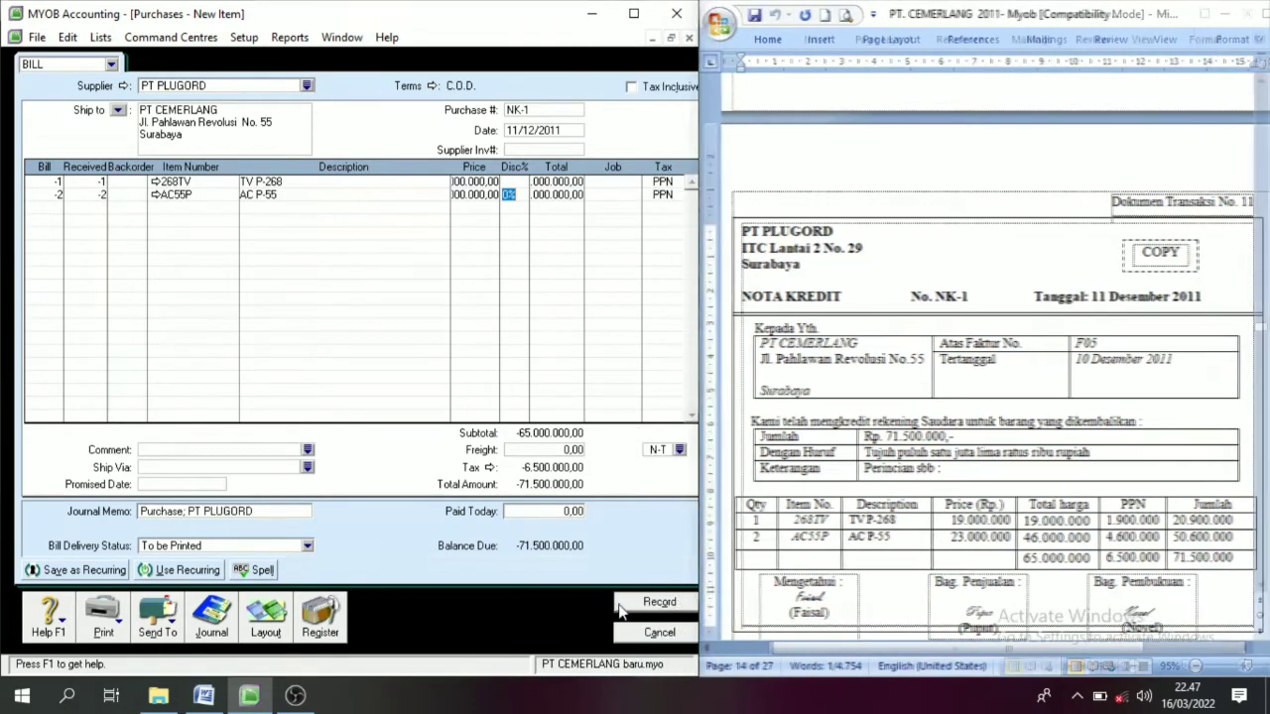
{"action": "left_click", "coordinate": [645, 603]}
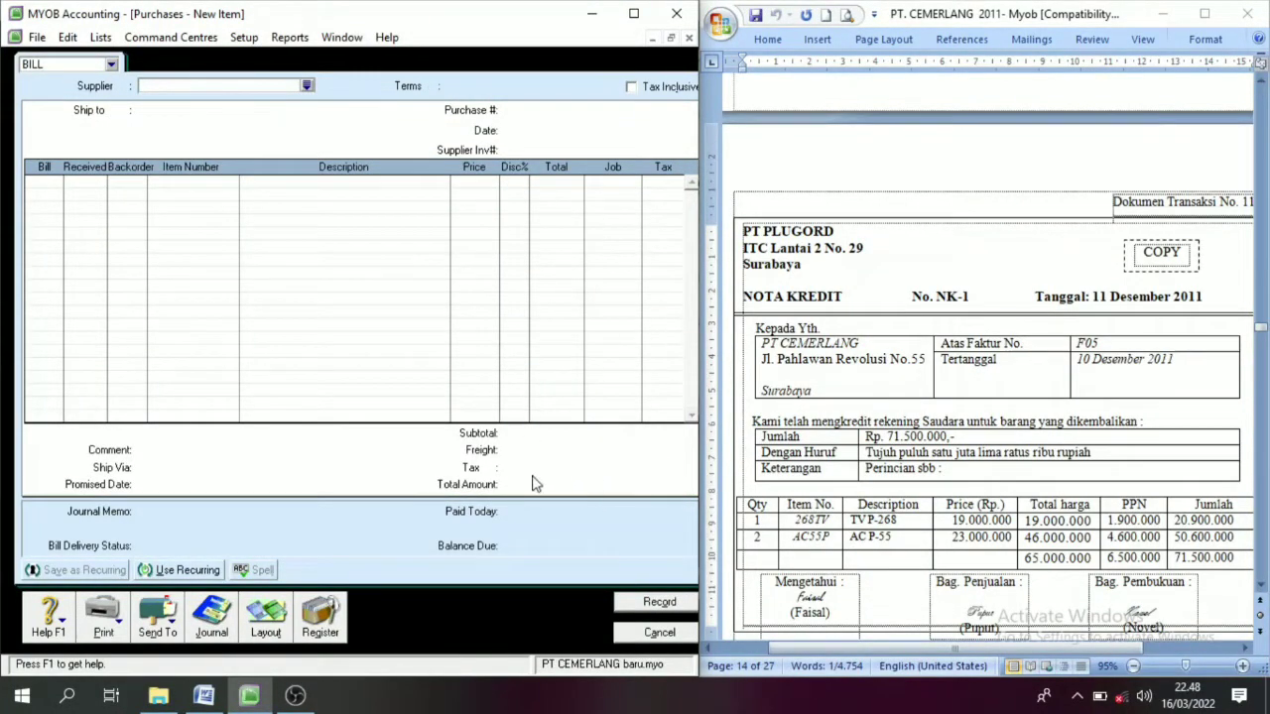
List all purchases dated from 01/03/2011 in the Purchases Register
{"action": "left_click", "coordinate": [323, 615]}
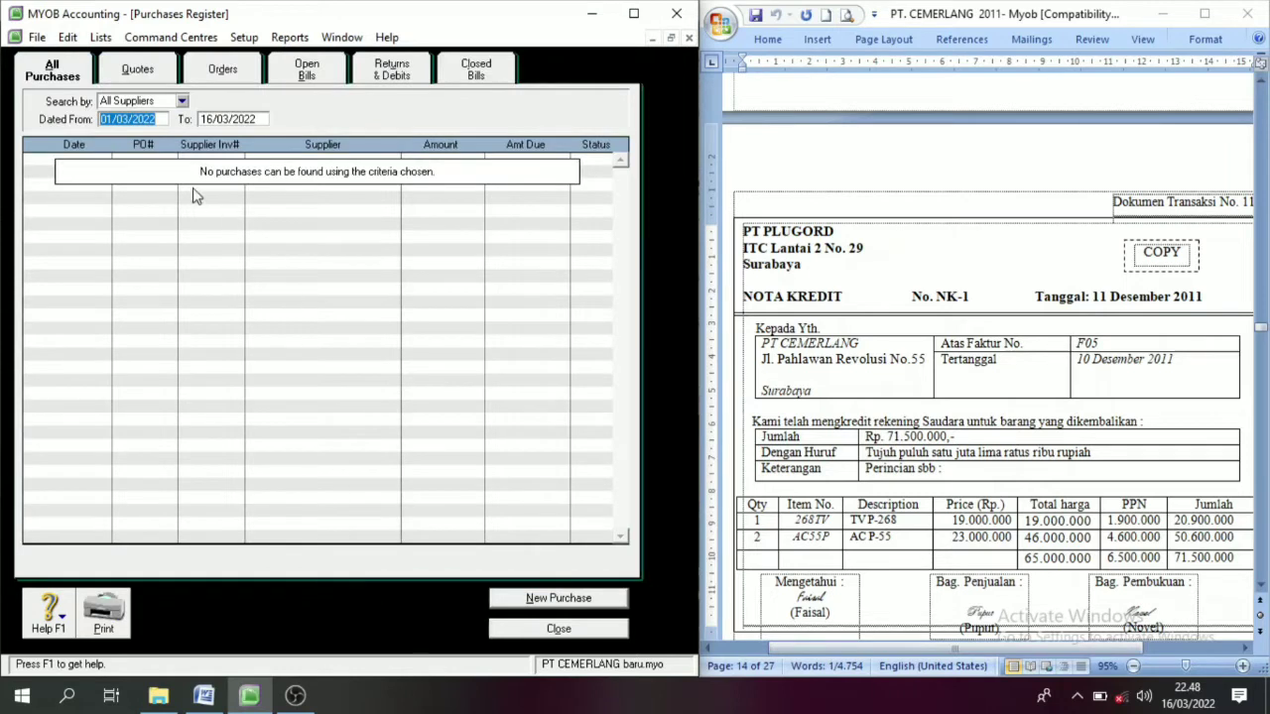
{"action": "left_click", "coordinate": [159, 120]}
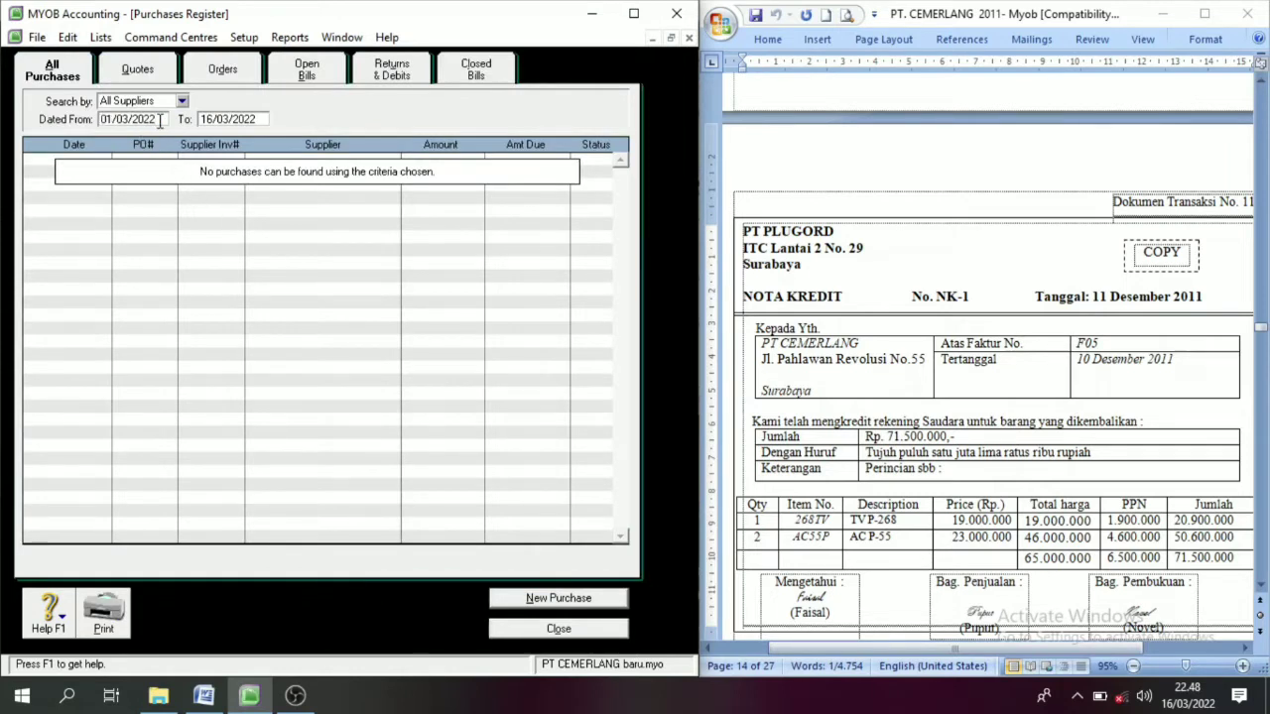
{"action": "key", "text": "BackSpace"}
{"action": "key", "text": "BackSpace"}
{"action": "key", "text": "Tab"}
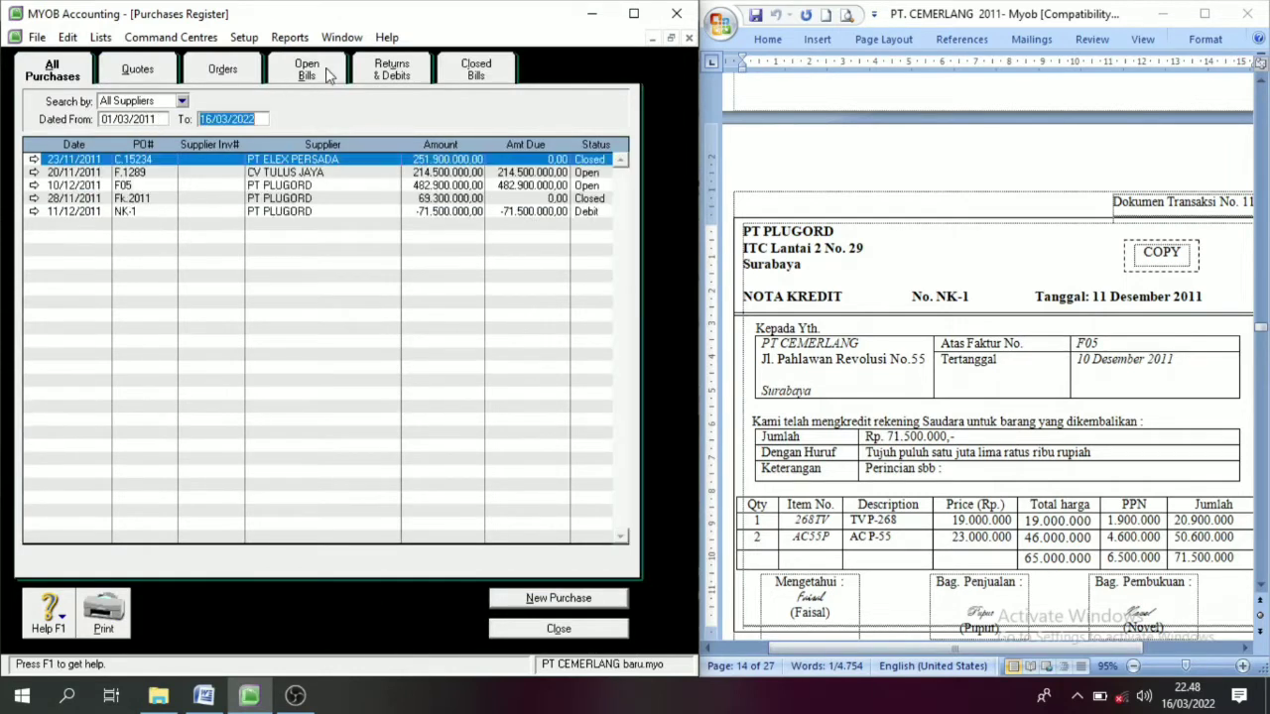
Start applying the PT PLUGORD supplier debit to a purchase, and set the settlement's ID to NK-1 from the credit note
{"action": "left_click", "coordinate": [394, 80]}
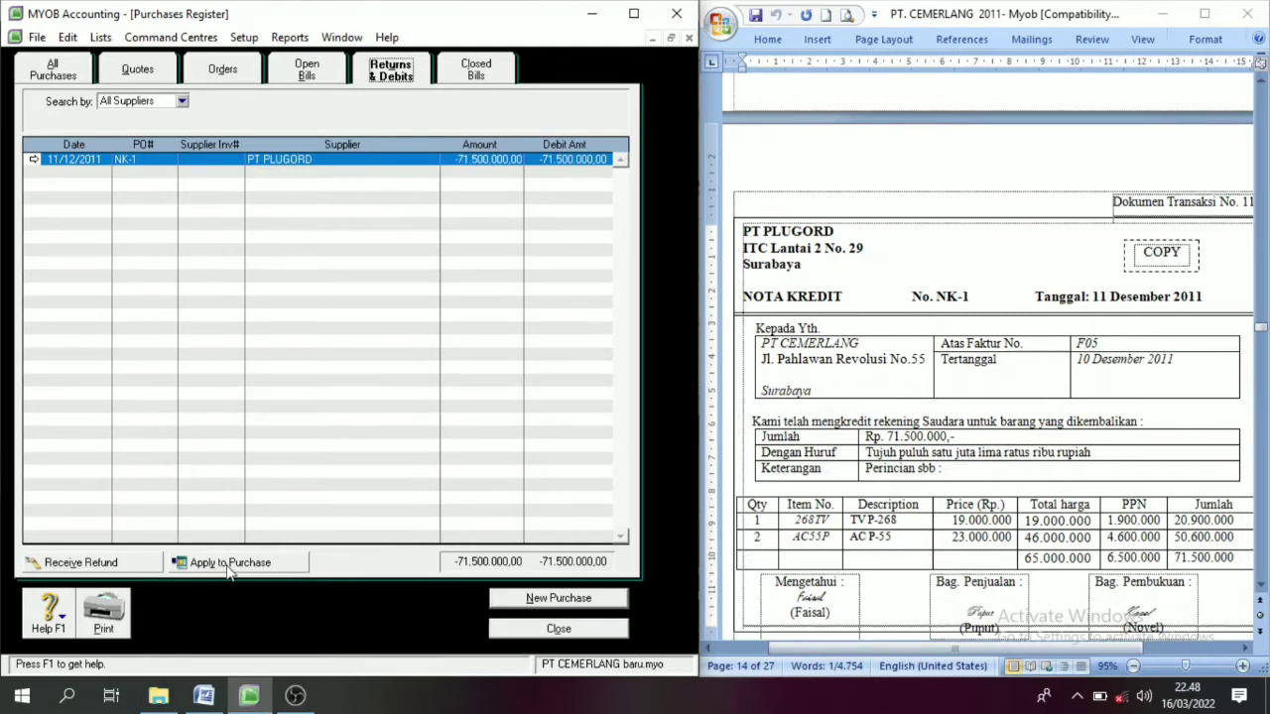
{"action": "left_click", "coordinate": [225, 563]}
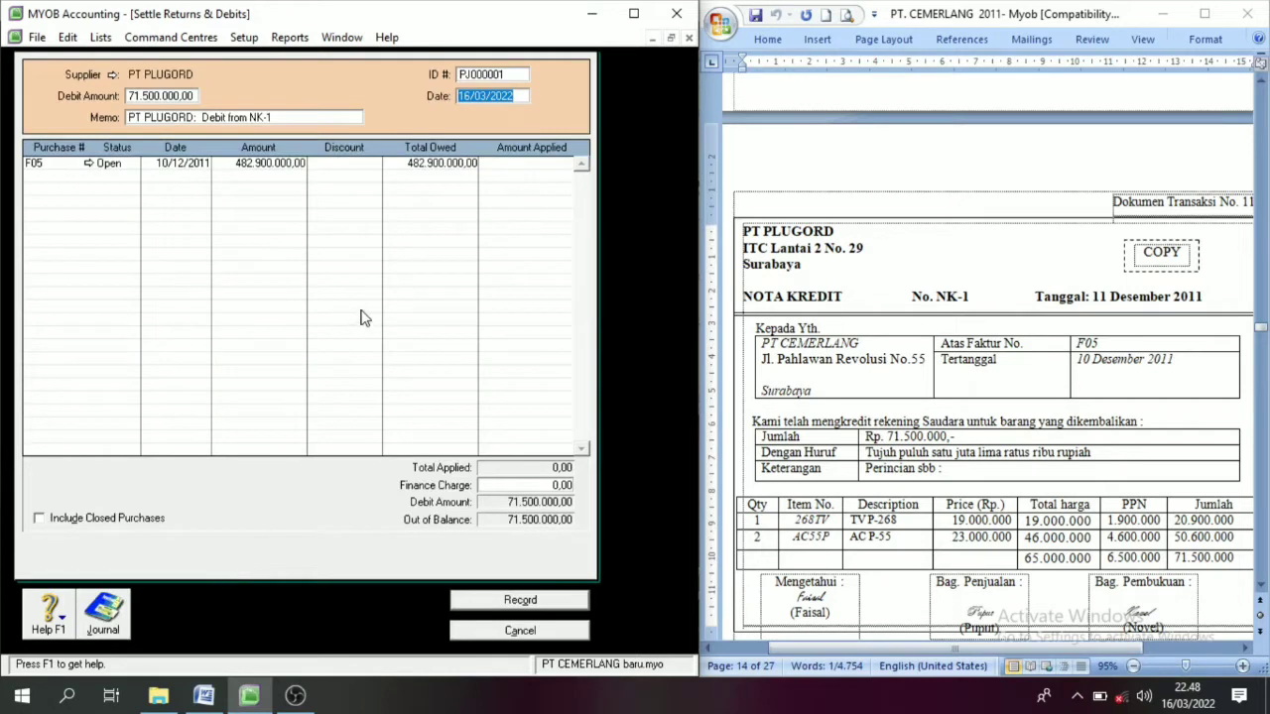
{"action": "left_click", "coordinate": [509, 77]}
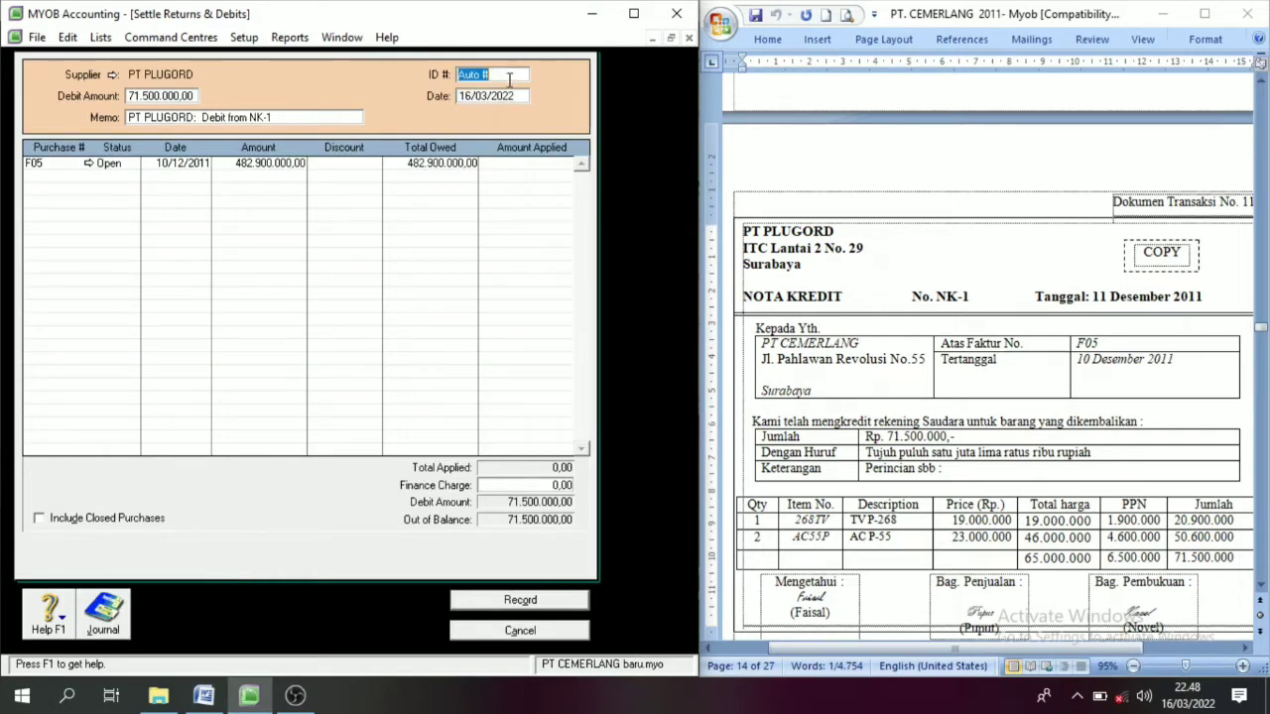
{"action": "double_click", "coordinate": [961, 297]}
{"action": "key", "text": "ctrl+c"}
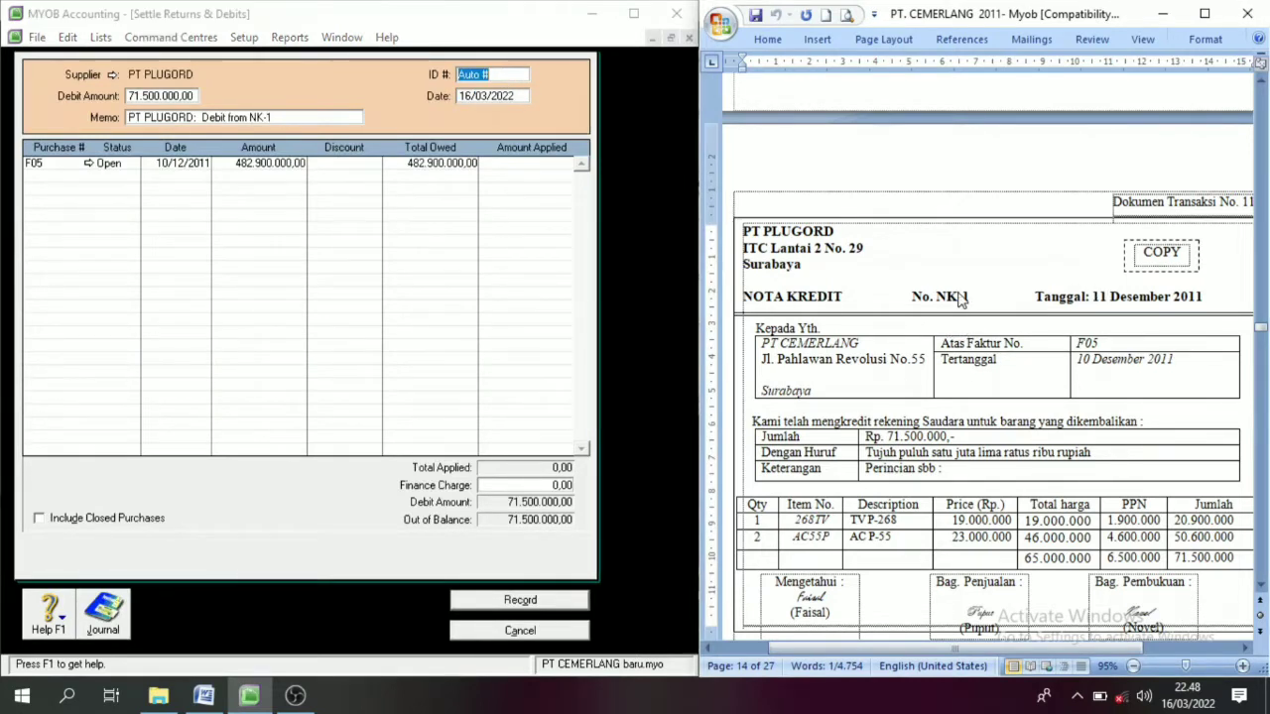
{"action": "left_click", "coordinate": [508, 73]}
{"action": "key", "text": "ctrl+v"}
Apply the 71.500.000 debit to purchase F05 with the settlement dated 11/12/2011, and record it
{"action": "left_click", "coordinate": [501, 99]}
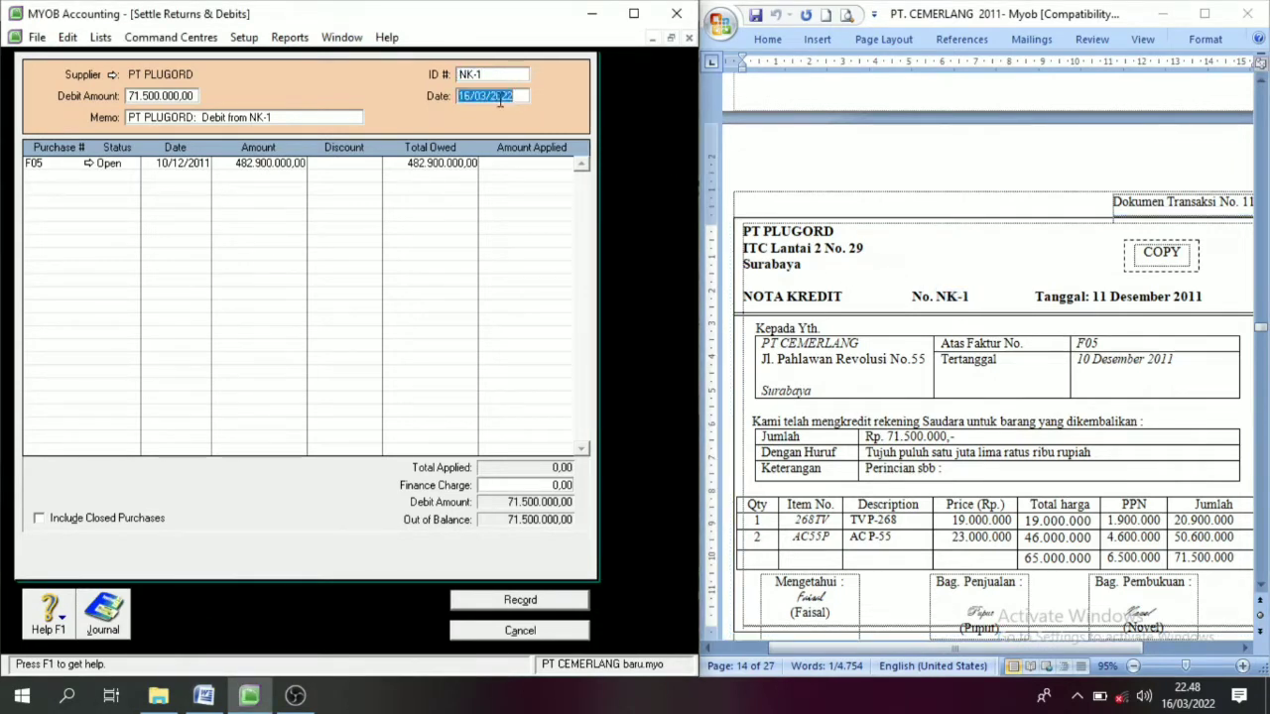
{"action": "type", "text": "11/12201111"}
{"action": "left_click", "coordinate": [538, 167]}
{"action": "key", "text": "Tab"}
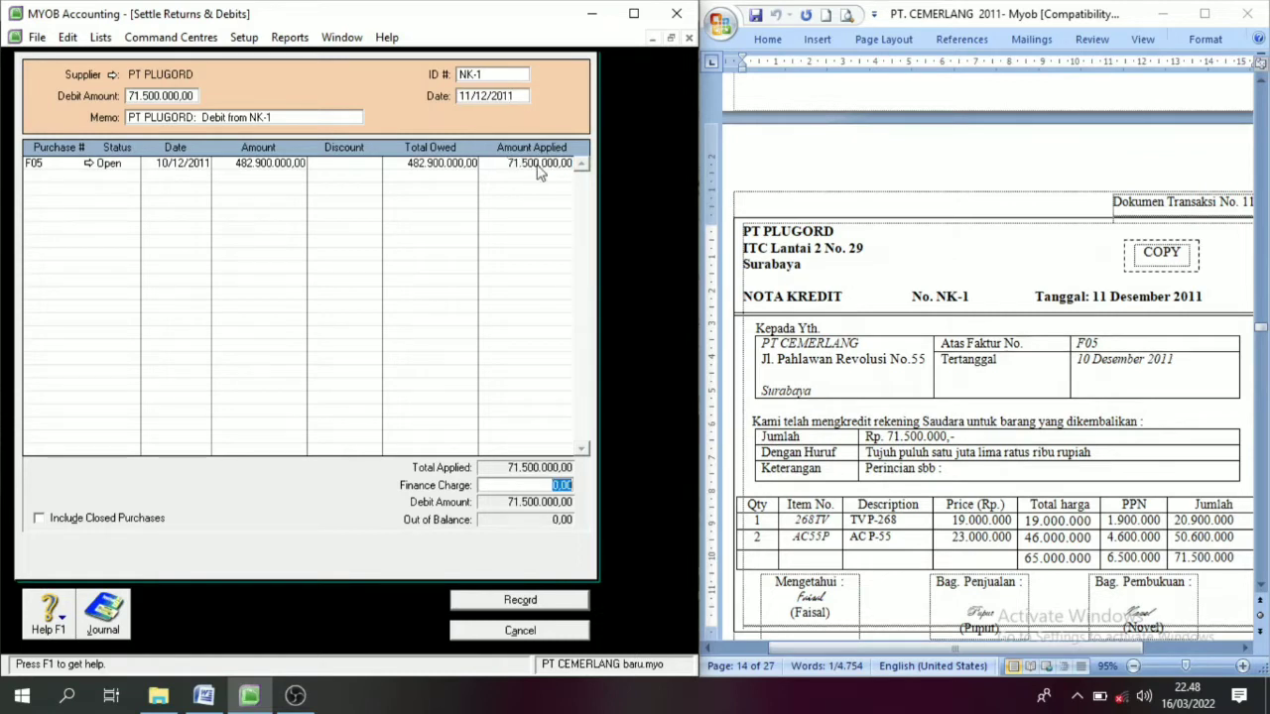
{"action": "left_click", "coordinate": [556, 602]}
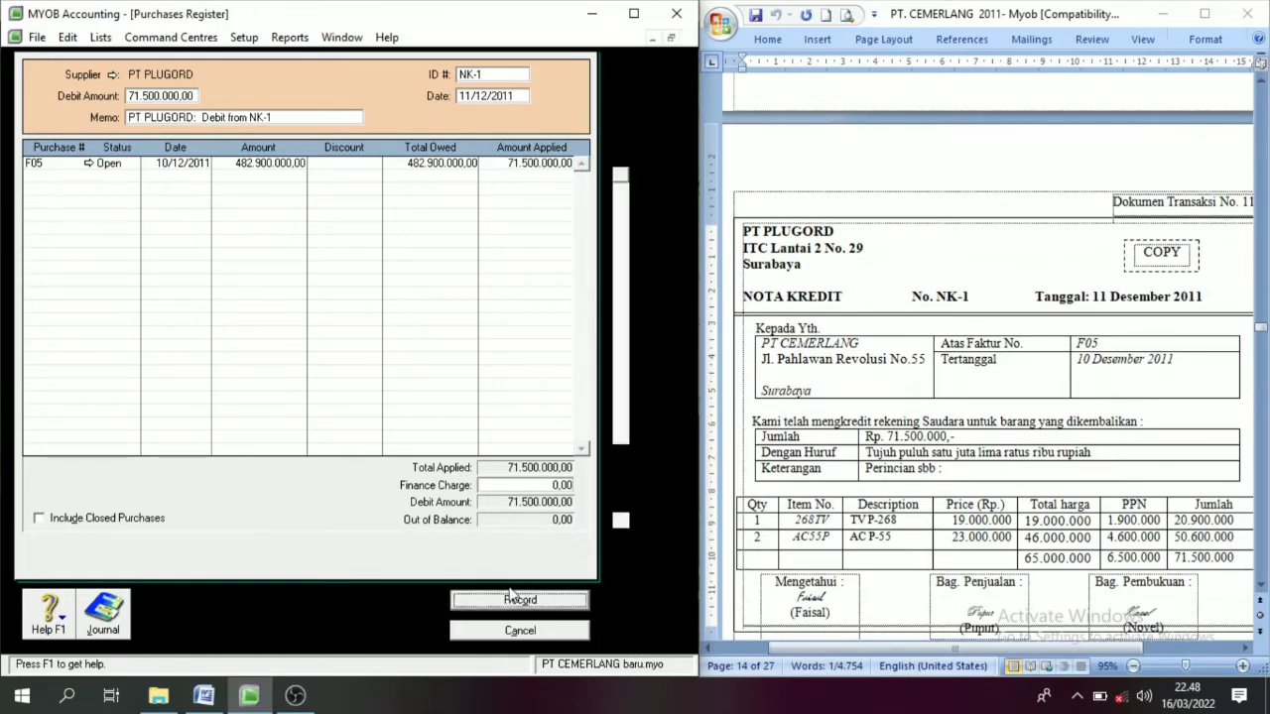
{"action": "left_click", "coordinate": [584, 598]}
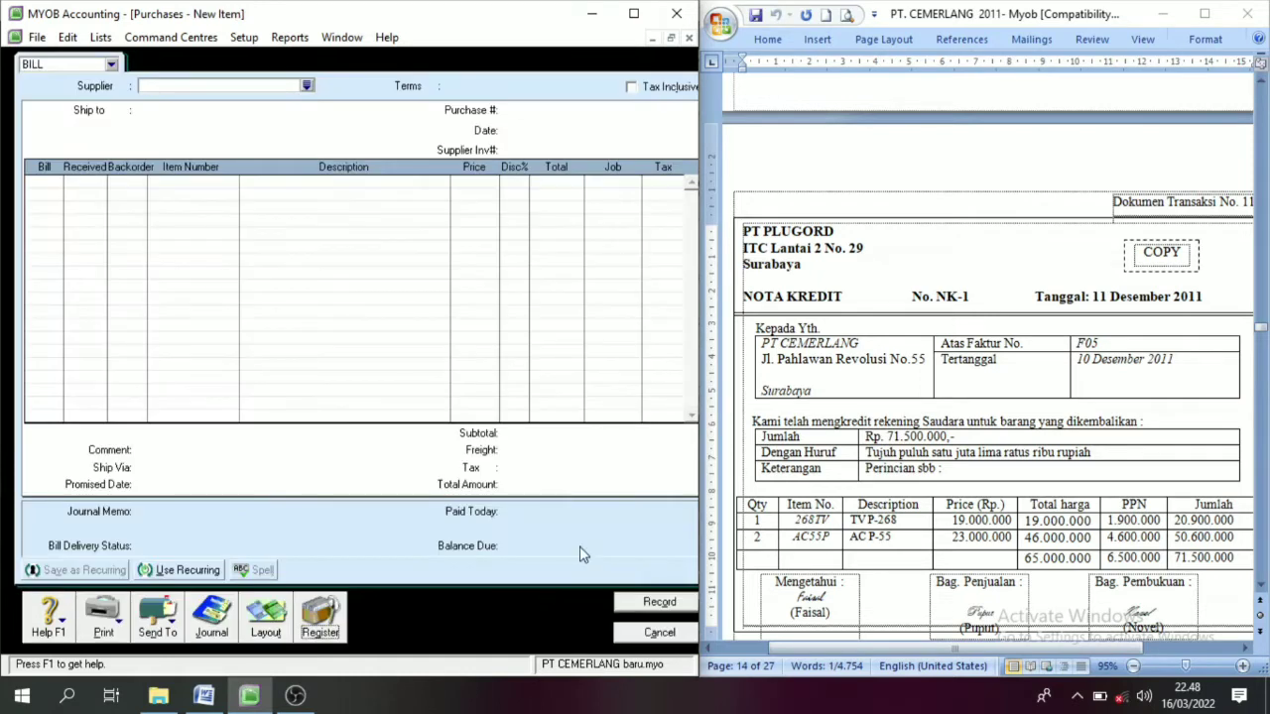
Bring up cash receipt BKM12-2 in the transaction document and close the blank purchase entry
{"action": "left_click", "coordinate": [1244, 650]}
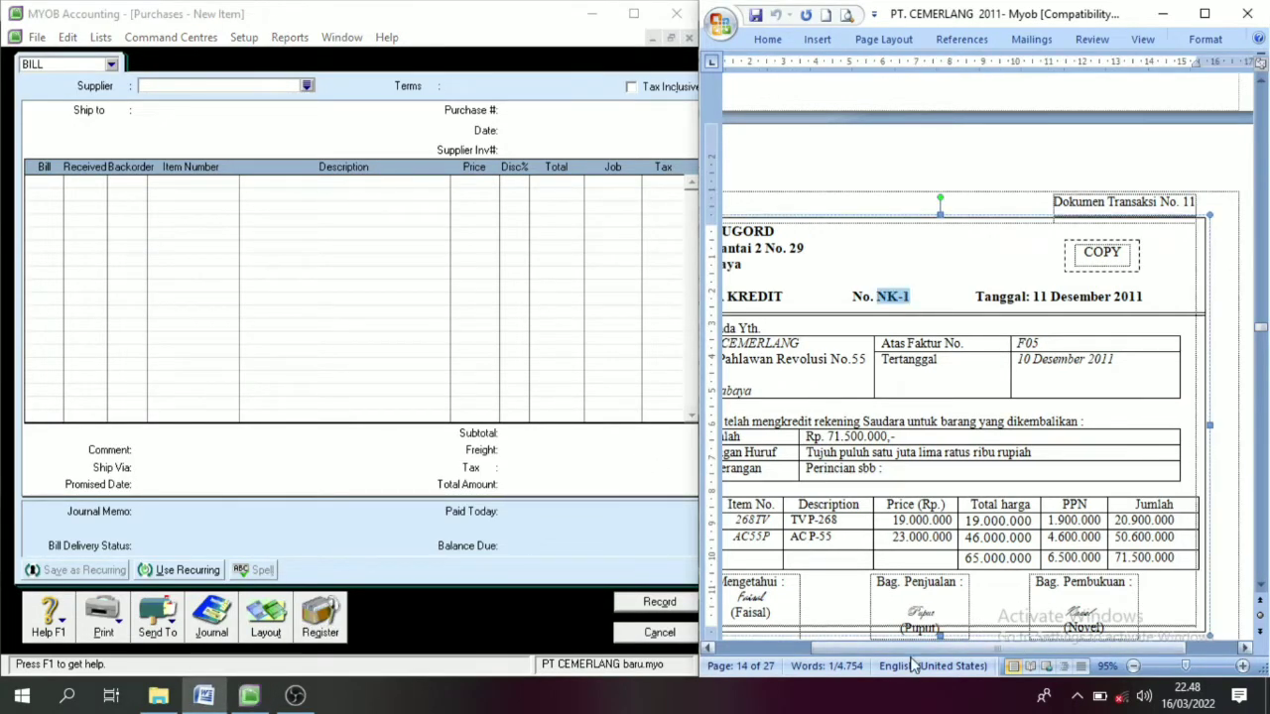
{"action": "left_click", "coordinate": [710, 648]}
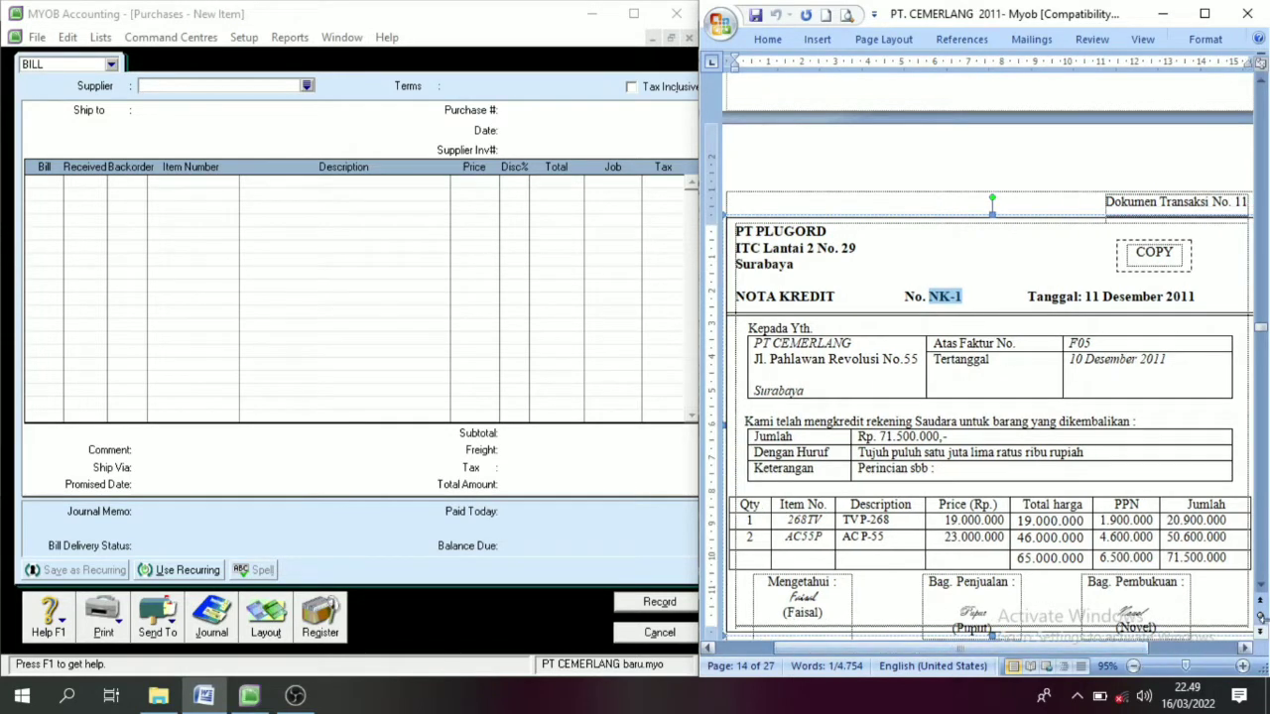
{"action": "left_click_drag", "start_coordinate": [1260, 585], "coordinate": [1261, 587]}
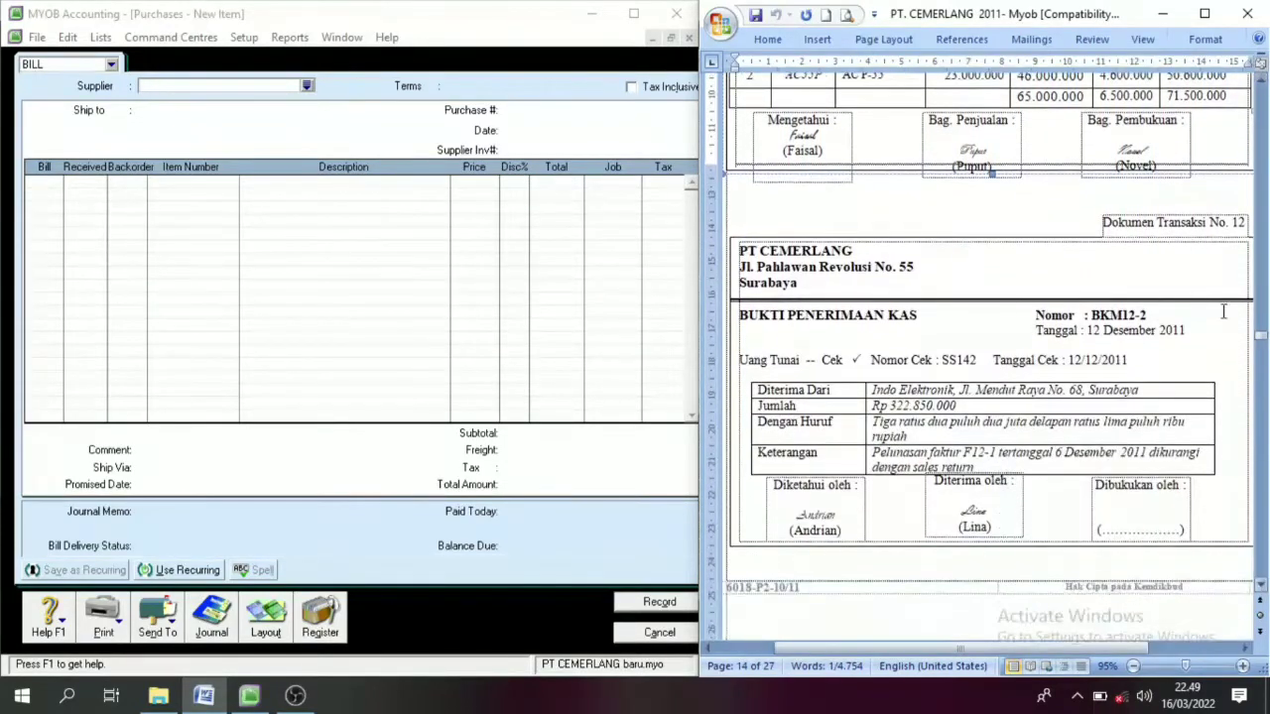
{"action": "left_click", "coordinate": [1261, 585]}
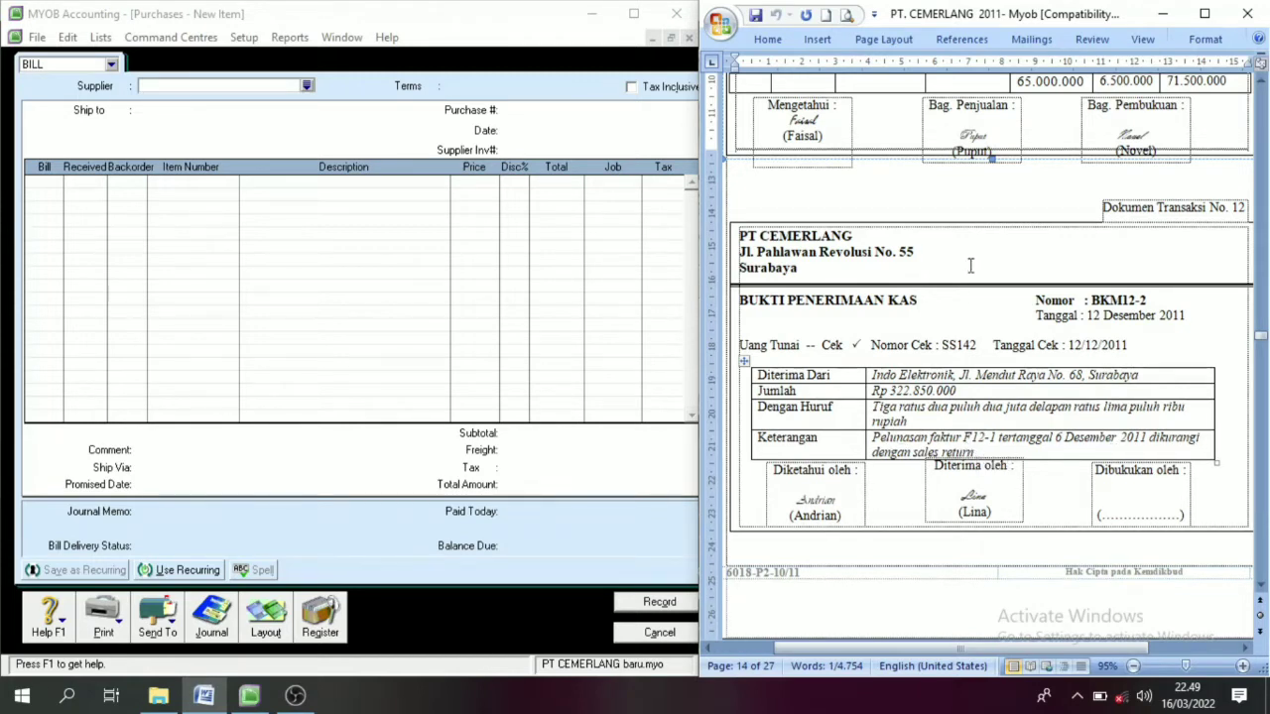
{"action": "left_click", "coordinate": [659, 633]}
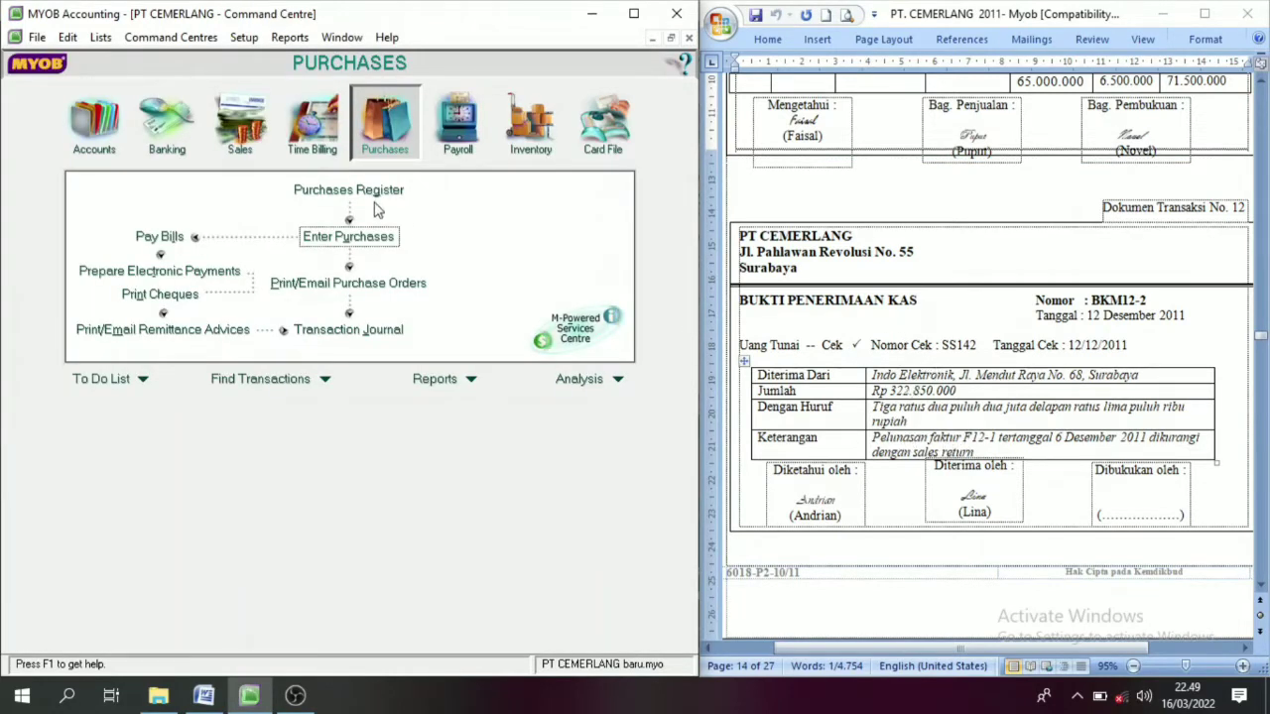
Start receiving a sales payment with Indo Elektronik as the customer
{"action": "left_click", "coordinate": [238, 123]}
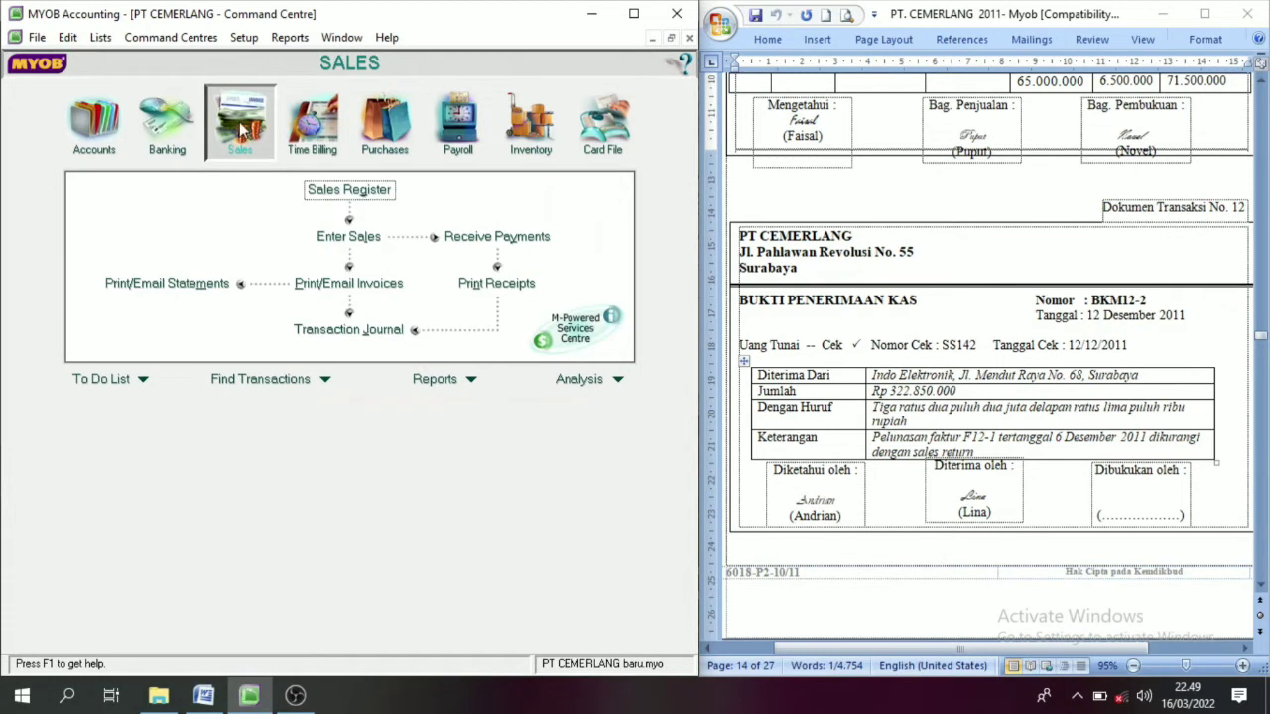
{"action": "left_click", "coordinate": [496, 240]}
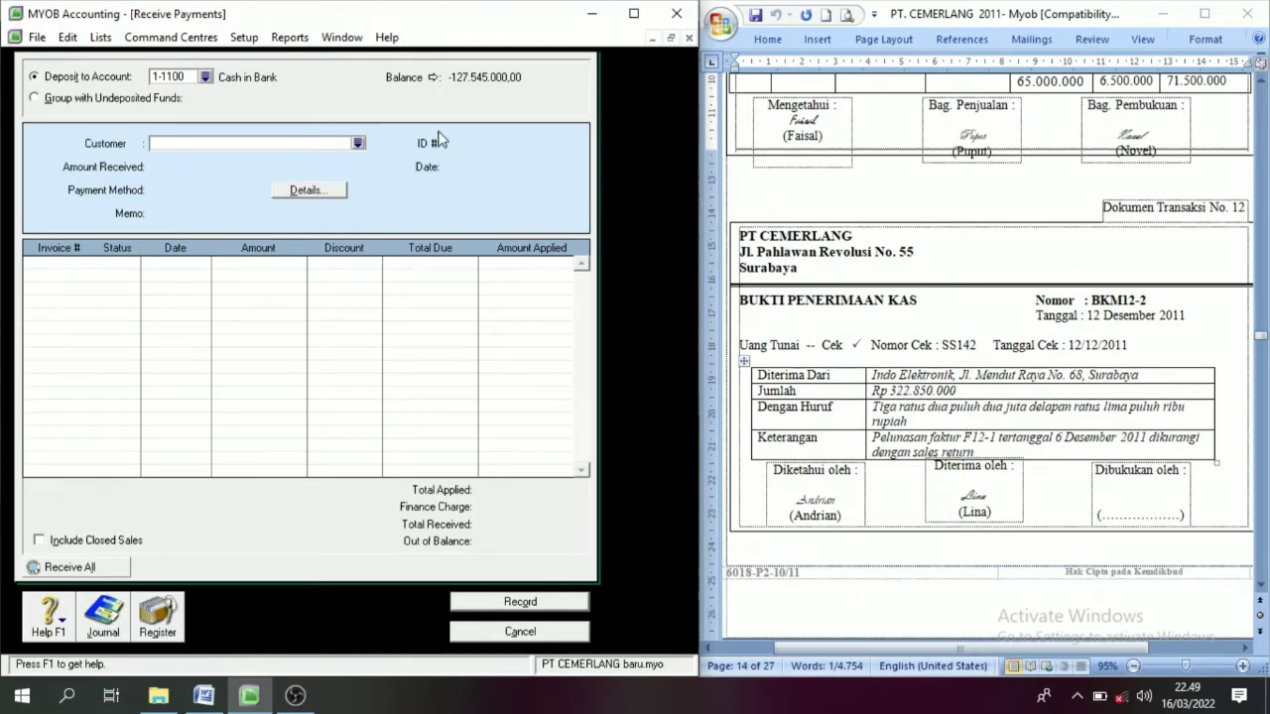
{"action": "left_click", "coordinate": [357, 143]}
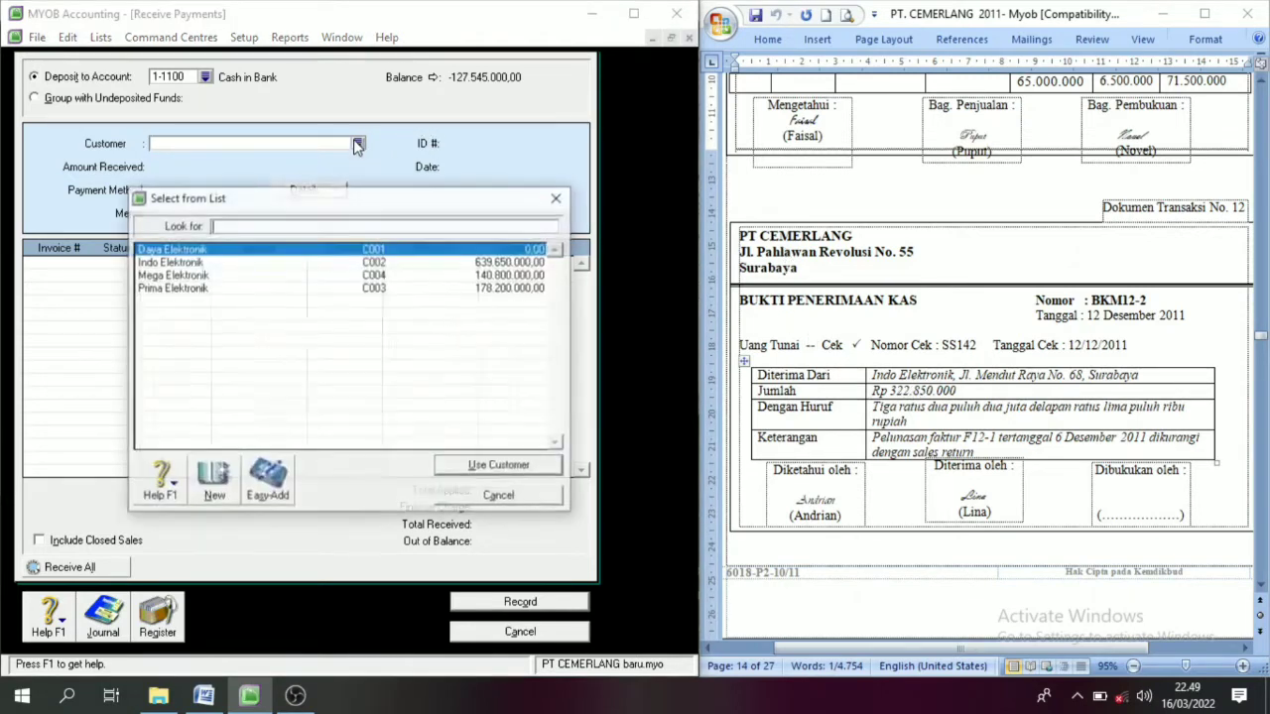
{"action": "left_click", "coordinate": [178, 262]}
{"action": "left_click", "coordinate": [474, 466]}
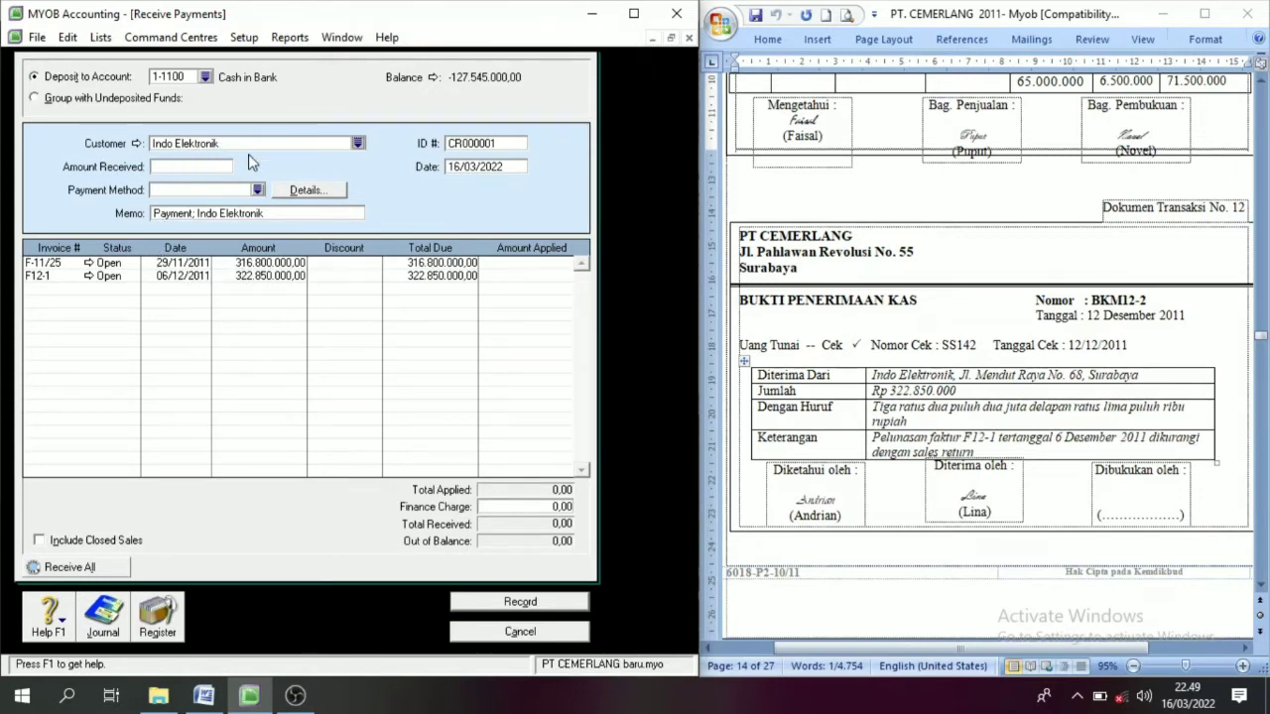
Set the payment's ID to BKM12-2 from the cash receipt and its date to 12/12/2011
{"action": "left_click", "coordinate": [483, 142]}
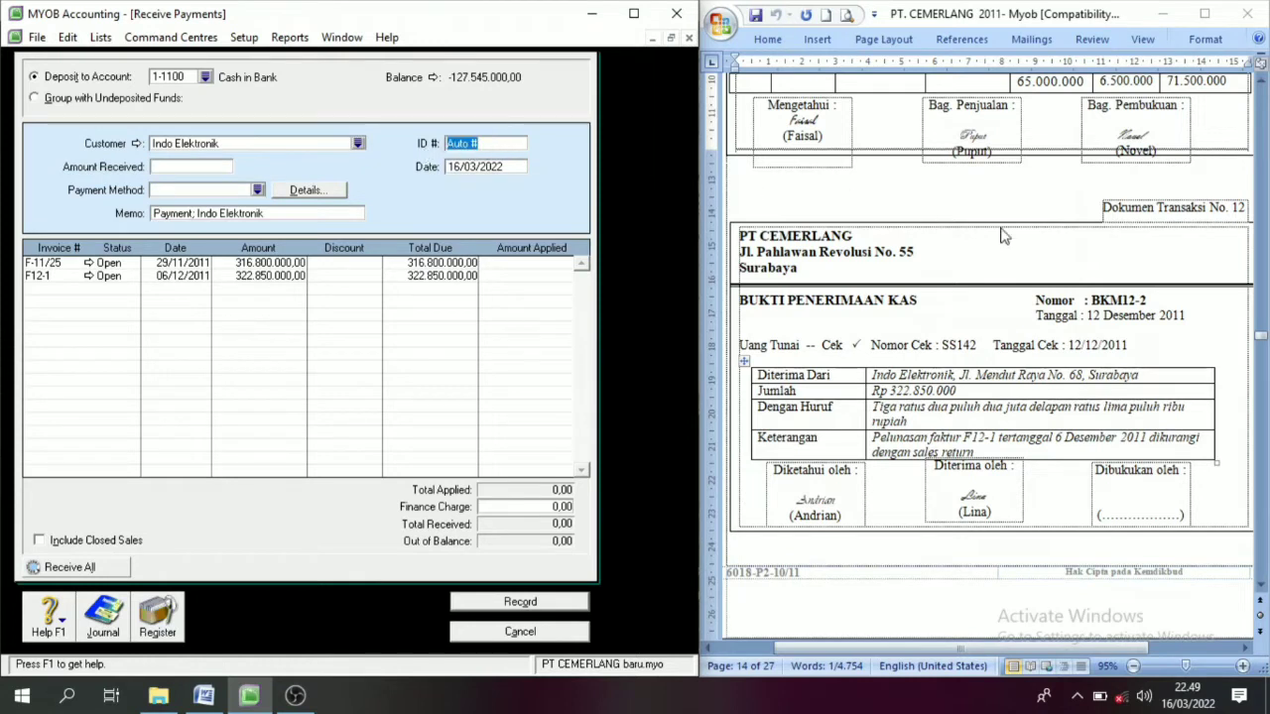
{"action": "left_click", "coordinate": [1118, 300]}
{"action": "double_click", "coordinate": [1118, 300]}
{"action": "key", "text": "ctrl+c"}
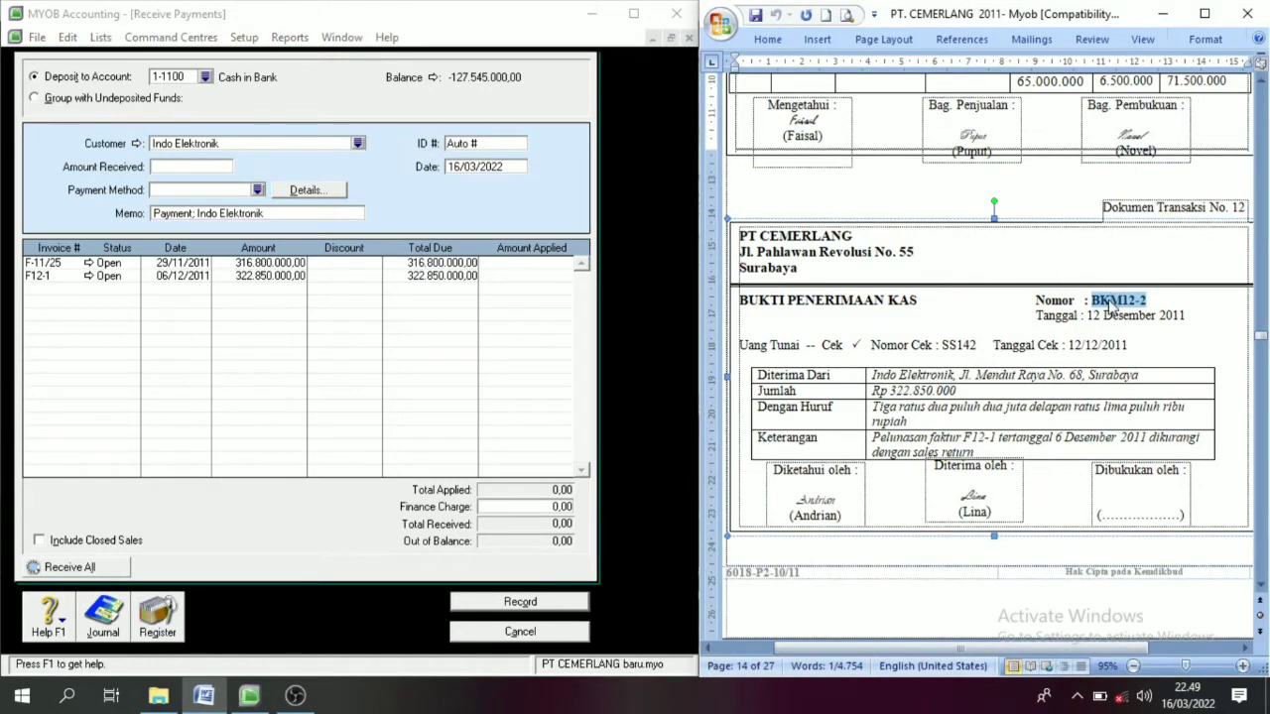
{"action": "left_click", "coordinate": [502, 145]}
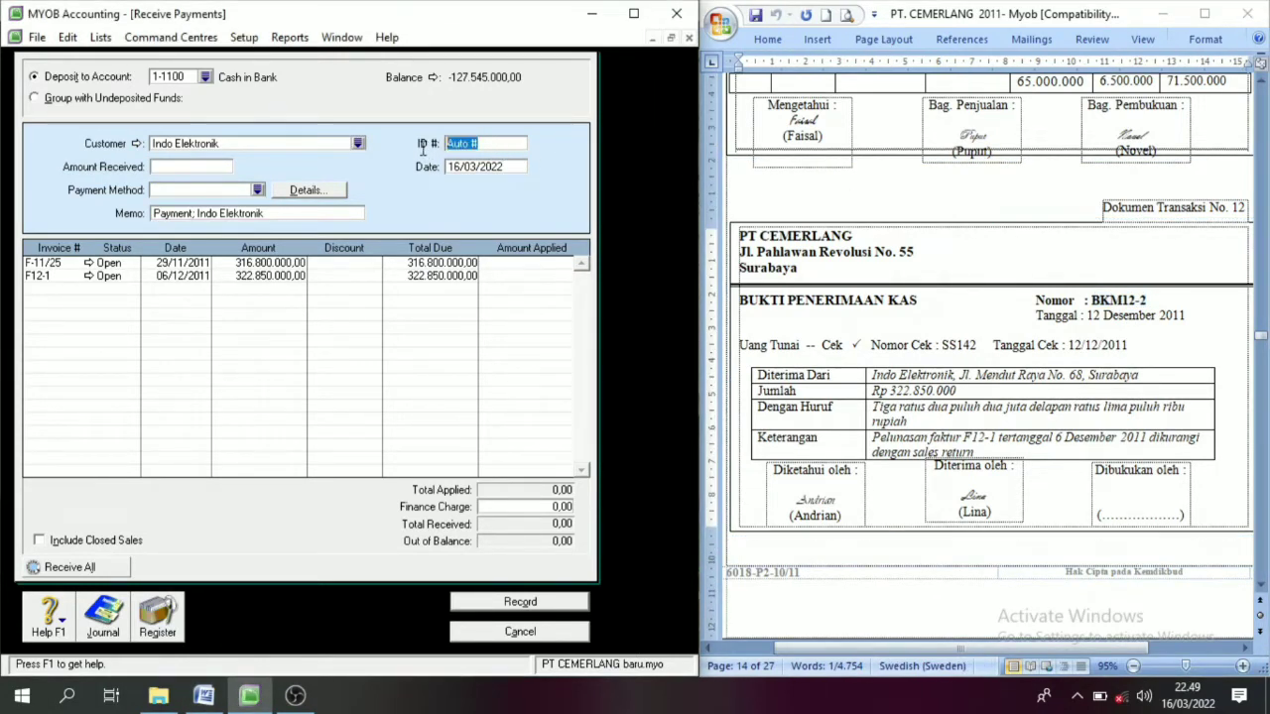
{"action": "key", "text": "ctrl+v"}
{"action": "type", "text": "1"}
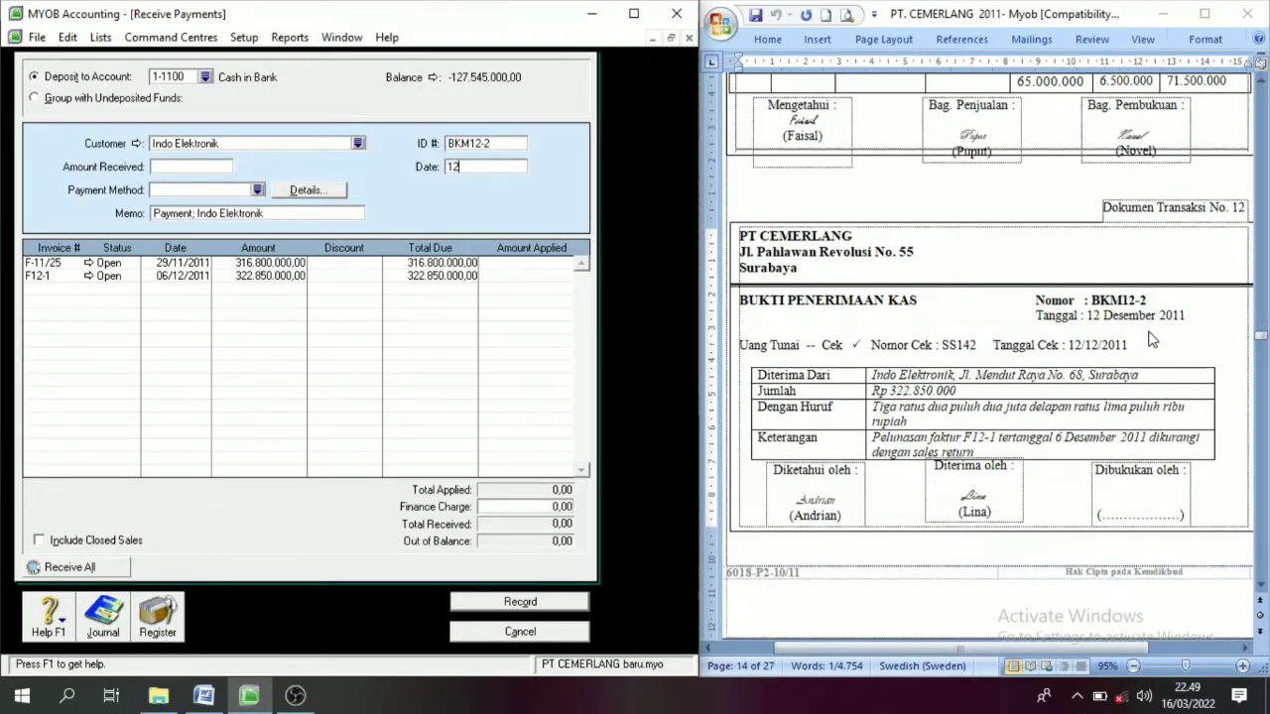
{"action": "type", "text": "2/12/2011"}
Enter a received amount of 322.850.000 applied in full to invoice F12-1, and record the payment
{"action": "left_click", "coordinate": [165, 166]}
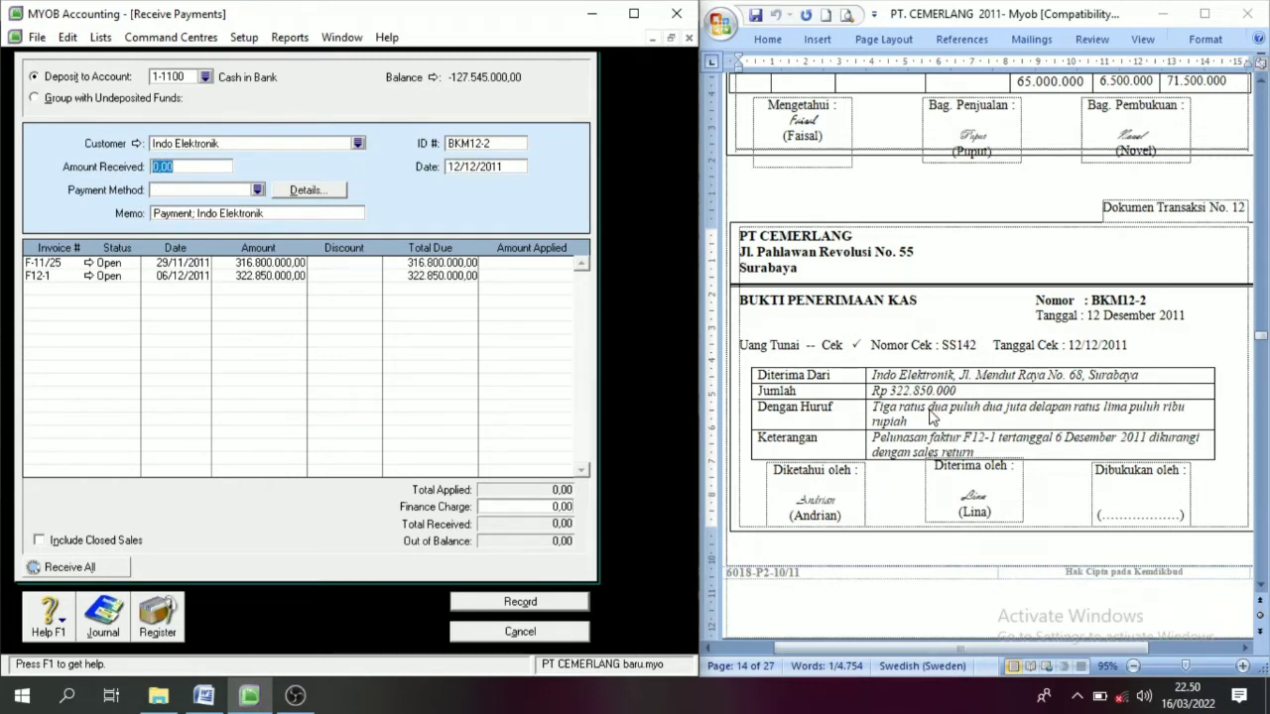
{"action": "type", "text": "322850000"}
{"action": "key", "text": "Tab"}
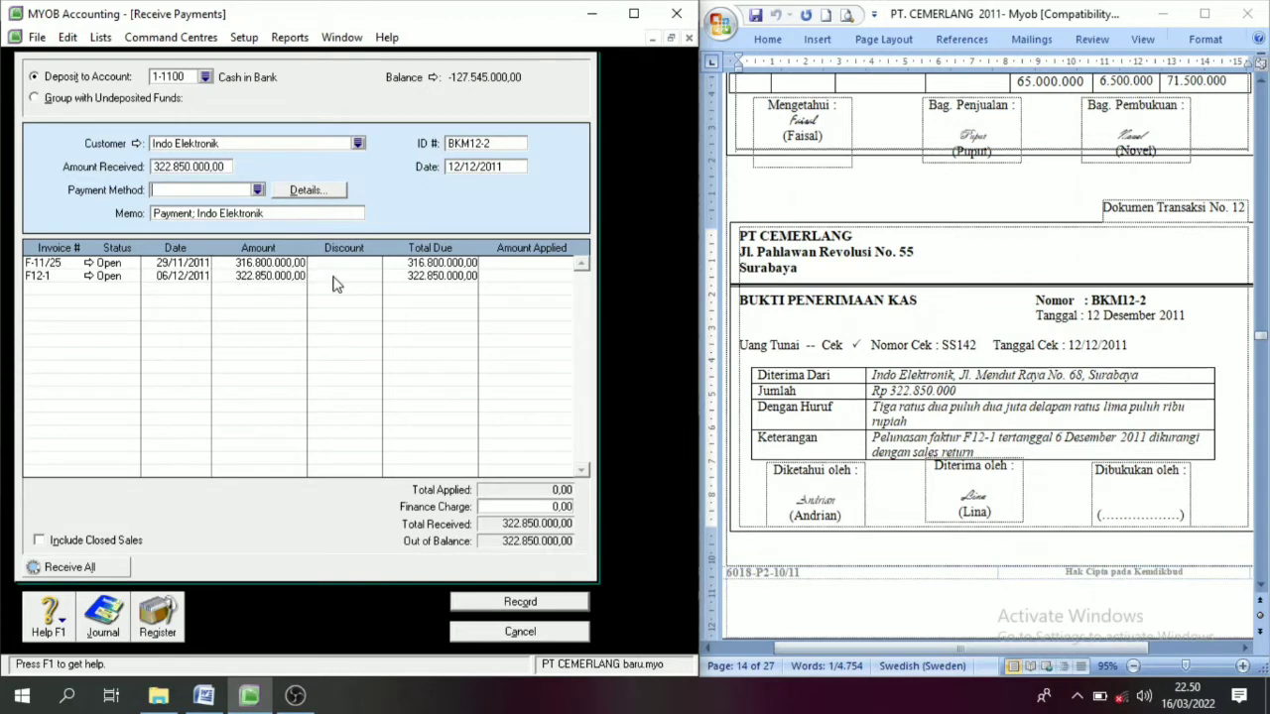
{"action": "left_click", "coordinate": [529, 276]}
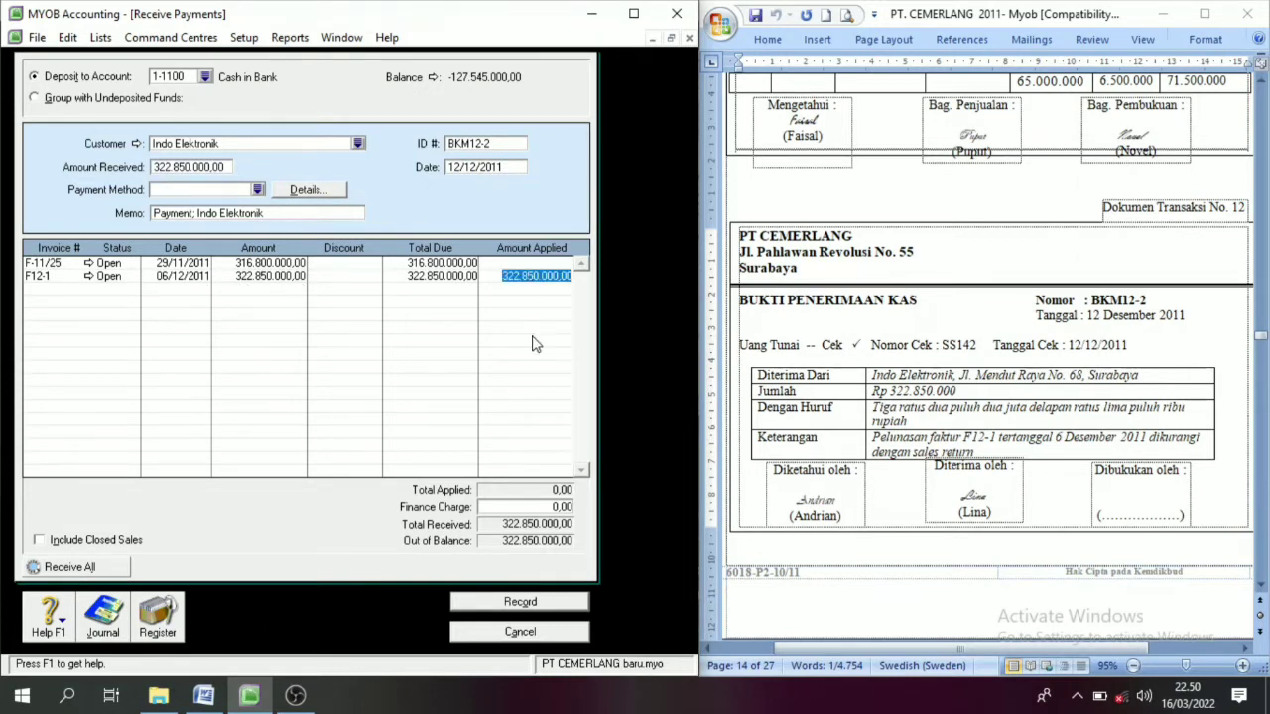
{"action": "key", "text": "Tab"}
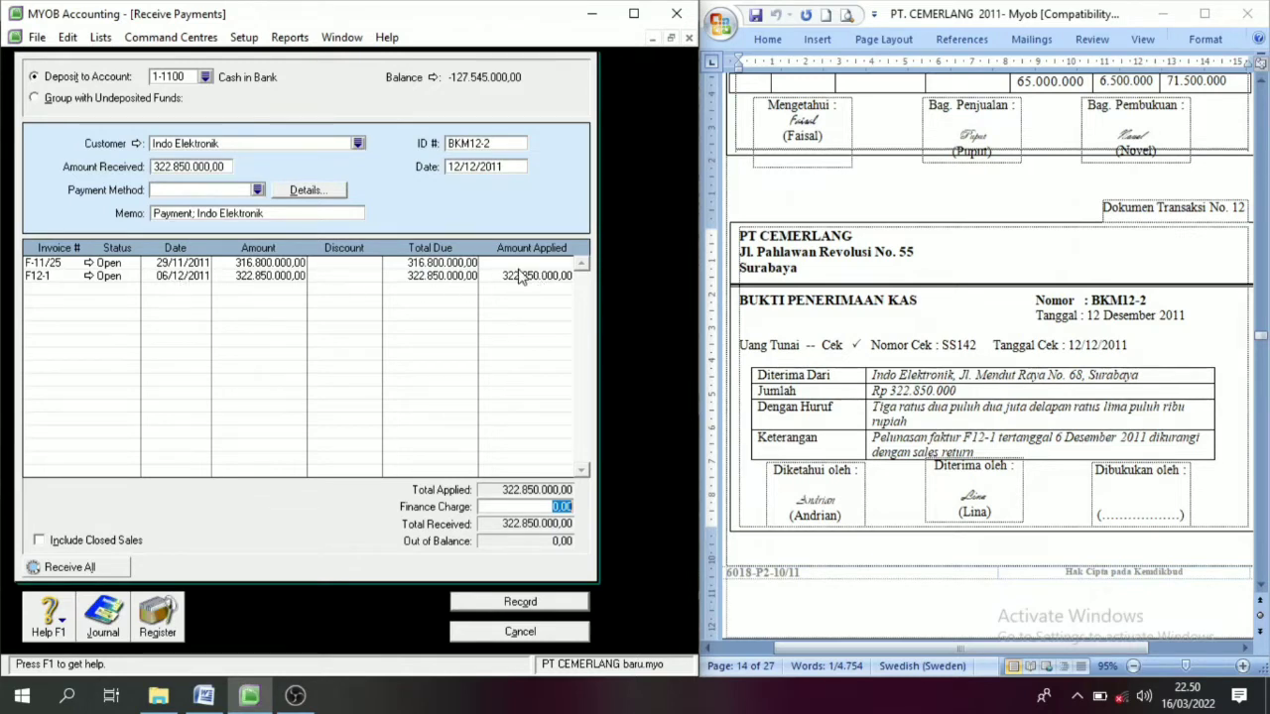
{"action": "left_click", "coordinate": [520, 602]}
{"action": "left_click", "coordinate": [523, 632]}
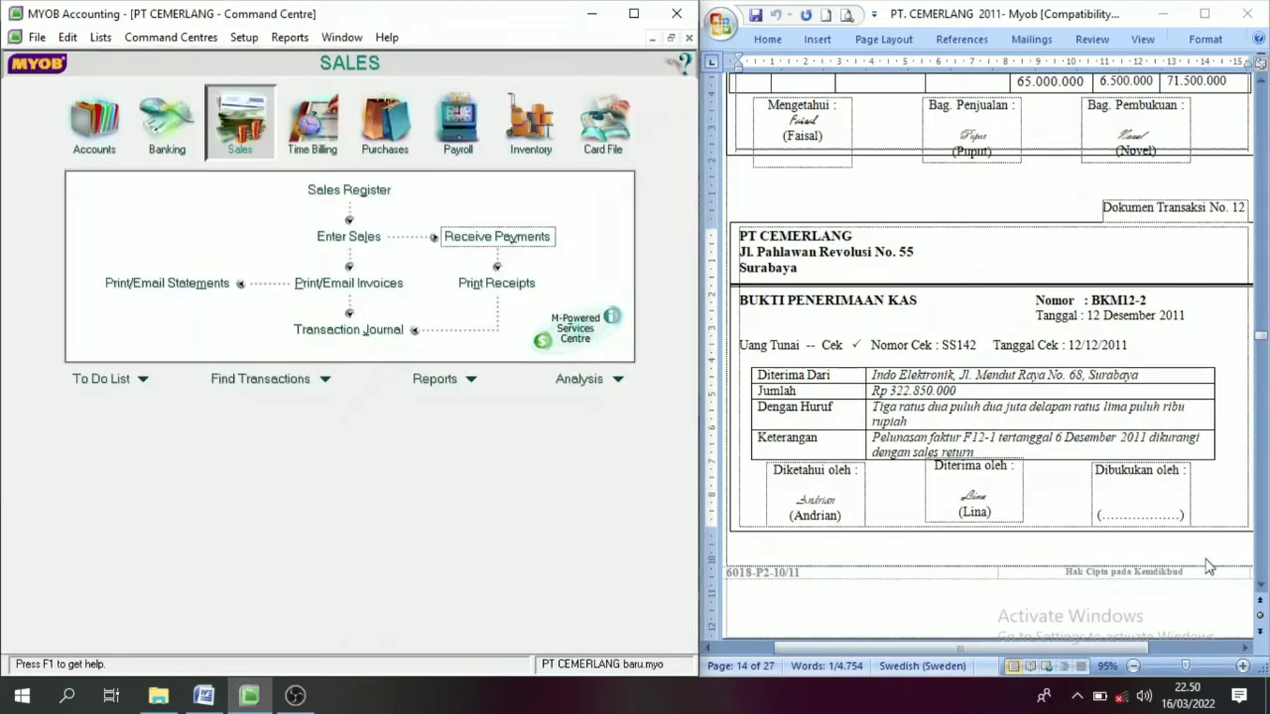
Examine the header details of cash sales note KN01 in transaction document 13
{"action": "scroll", "coordinate": [1261, 589], "scroll_direction": "down", "scroll_amount": 8}
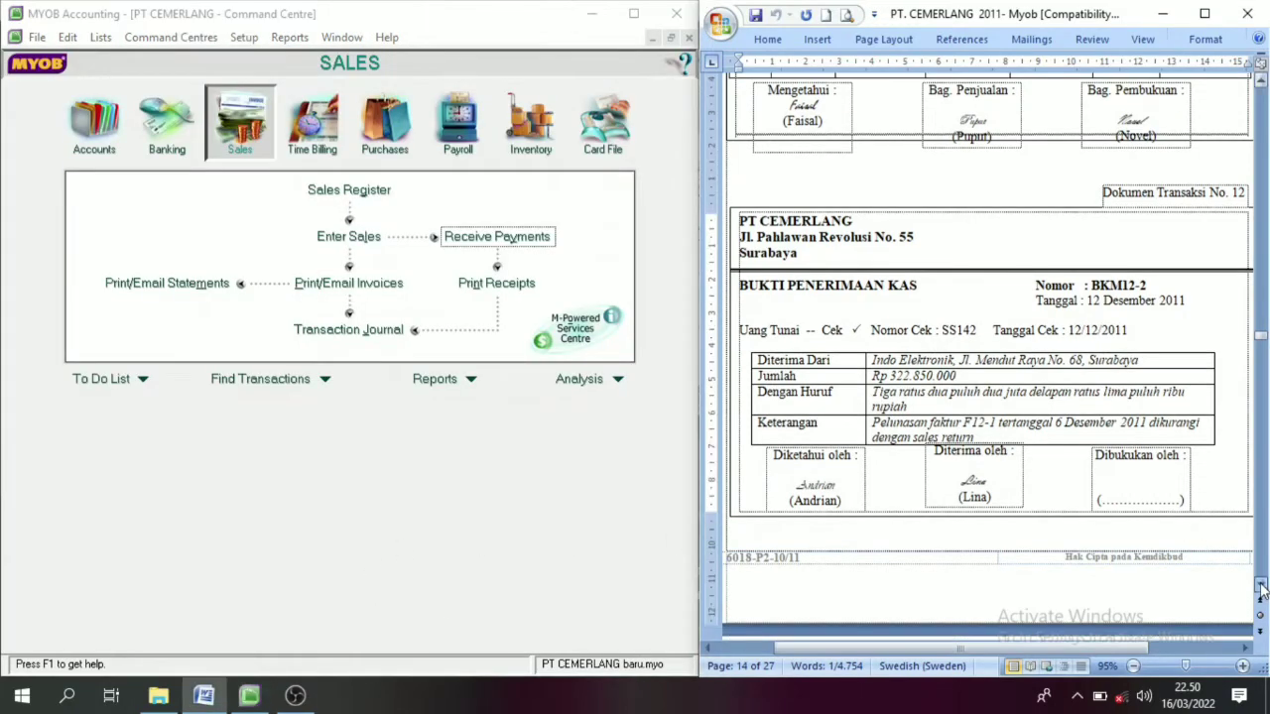
{"action": "scroll", "coordinate": [1262, 589], "scroll_direction": "down", "scroll_amount": 4}
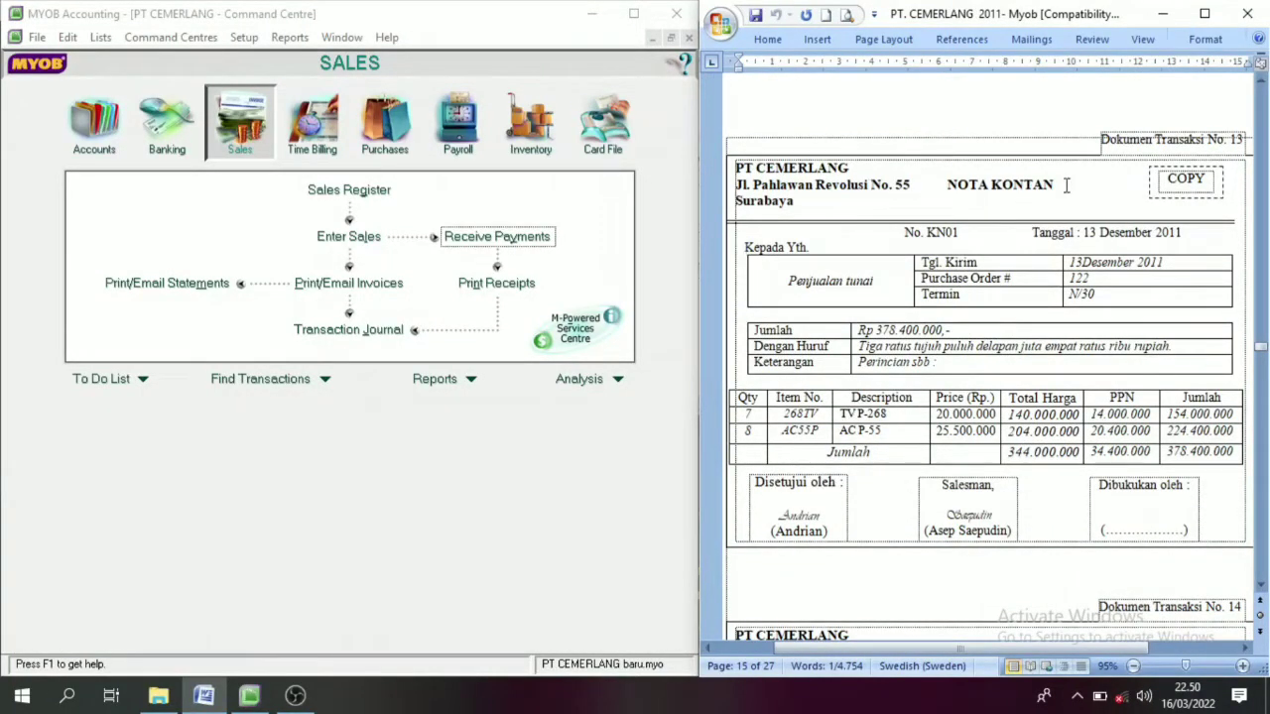
{"action": "left_click_drag", "start_coordinate": [1056, 184], "coordinate": [973, 195]}
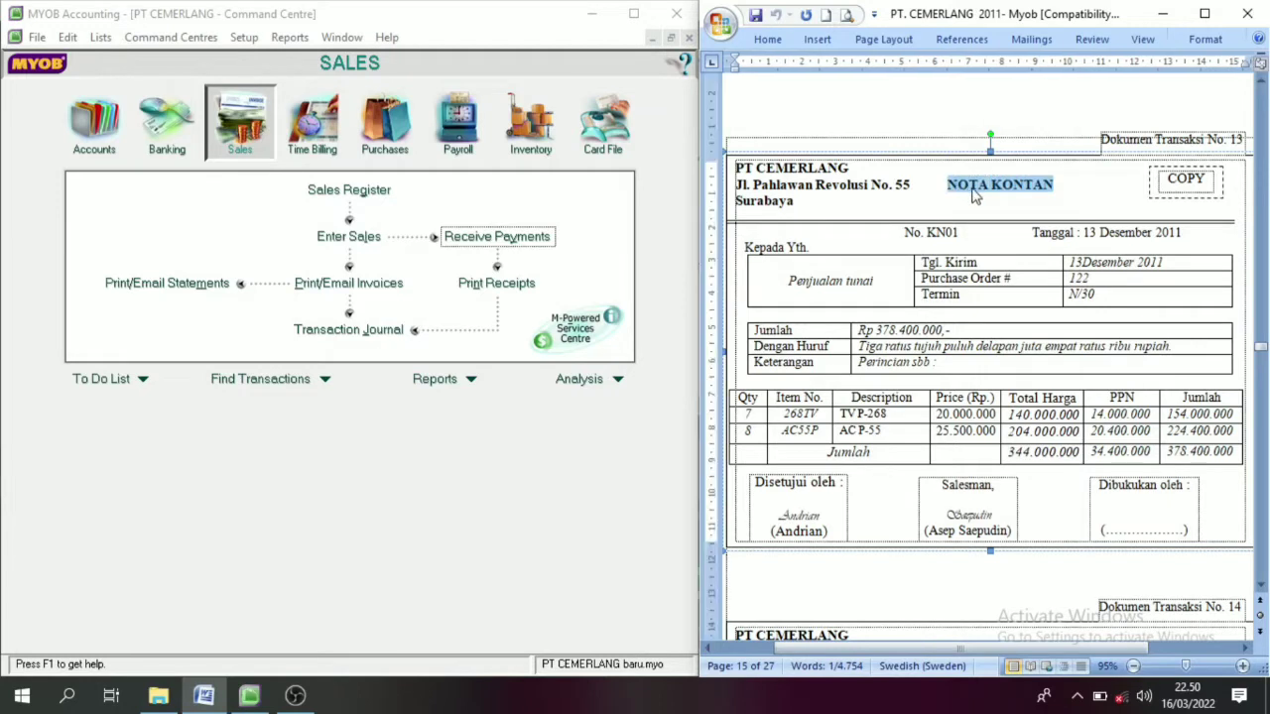
{"action": "left_click", "coordinate": [1058, 192]}
{"action": "left_click_drag", "start_coordinate": [1061, 183], "coordinate": [968, 194]}
{"action": "left_click_drag", "start_coordinate": [738, 168], "coordinate": [807, 197]}
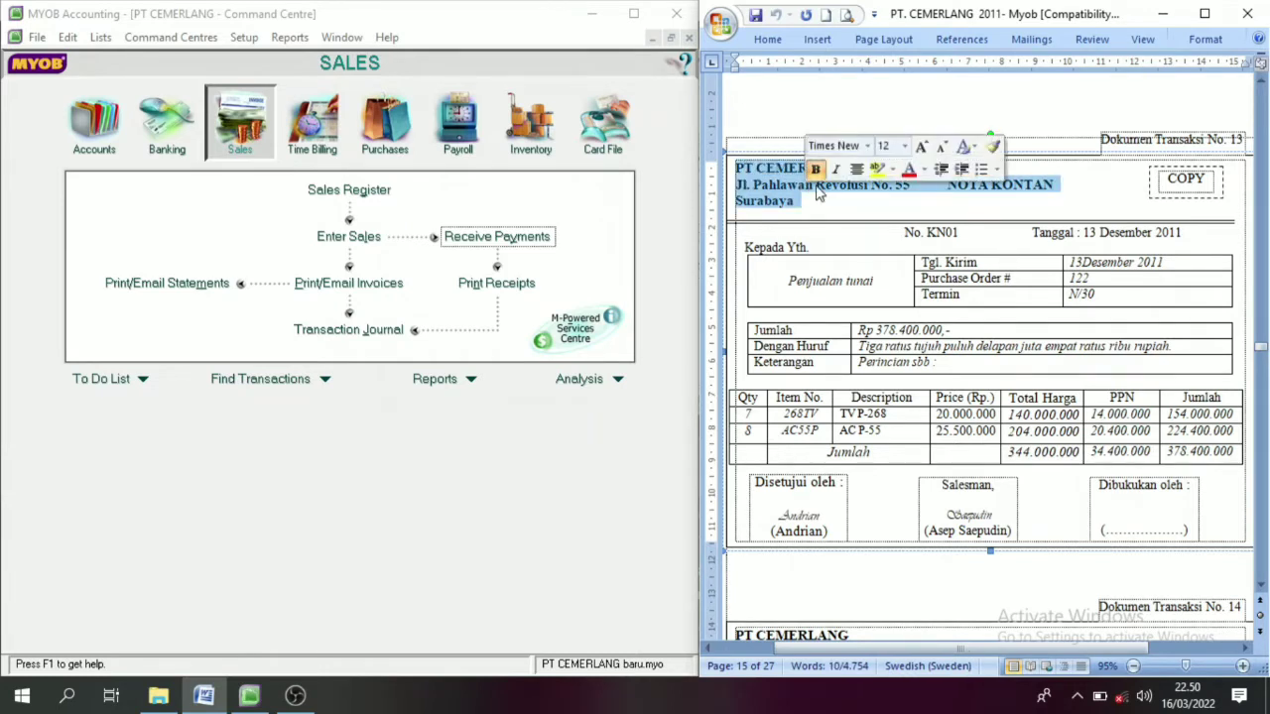
{"action": "left_click", "coordinate": [831, 206]}
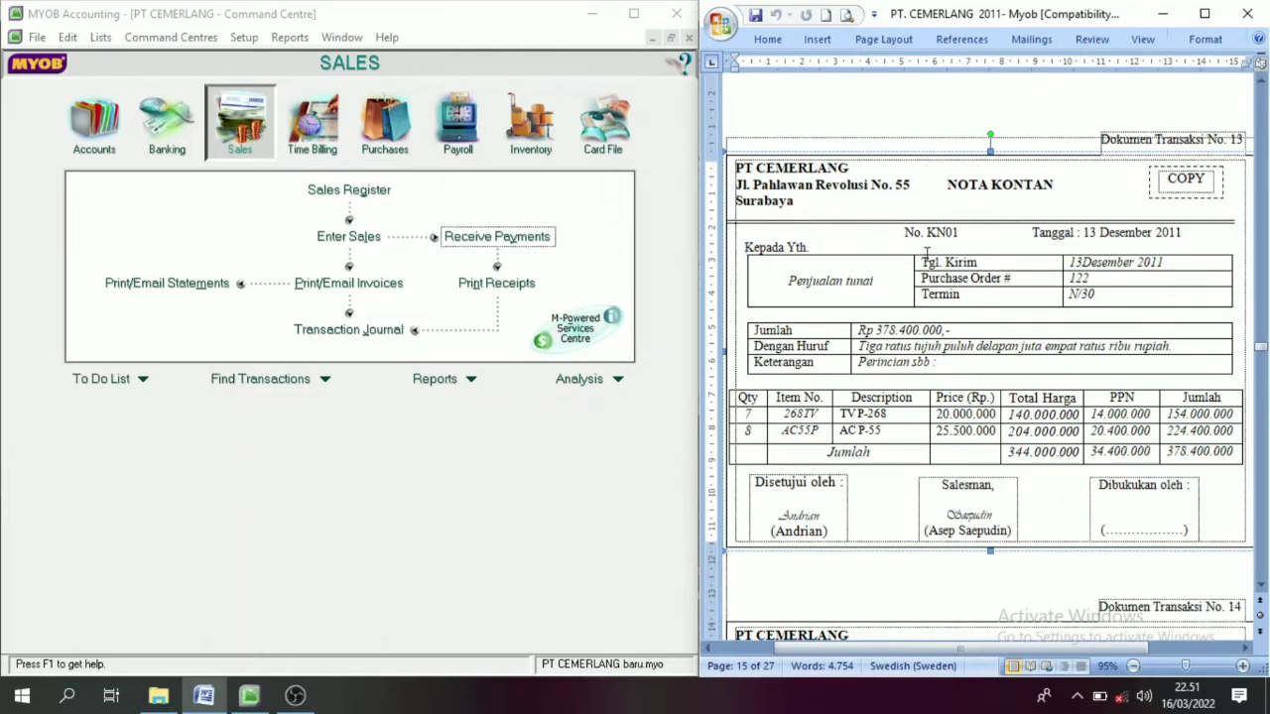
Start a new sales invoice and create a customer card named Penjualan Tunai from its customer list
{"action": "left_click", "coordinate": [246, 139]}
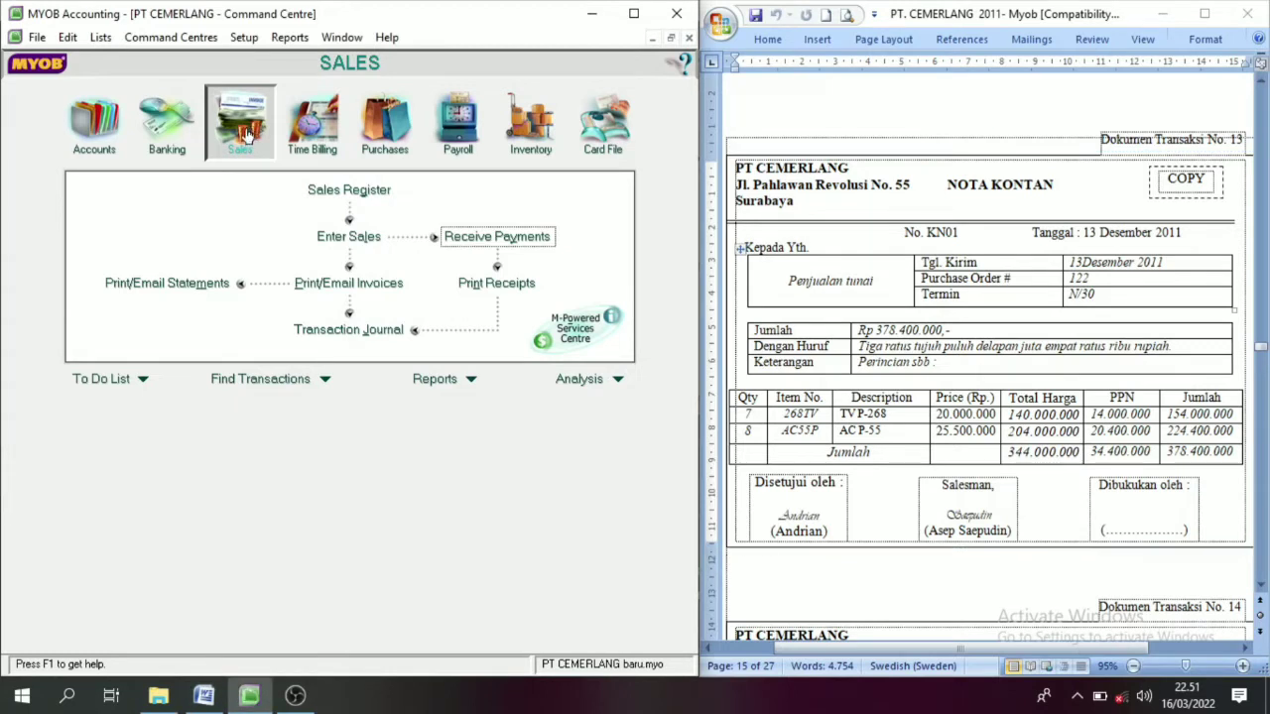
{"action": "left_click", "coordinate": [354, 244]}
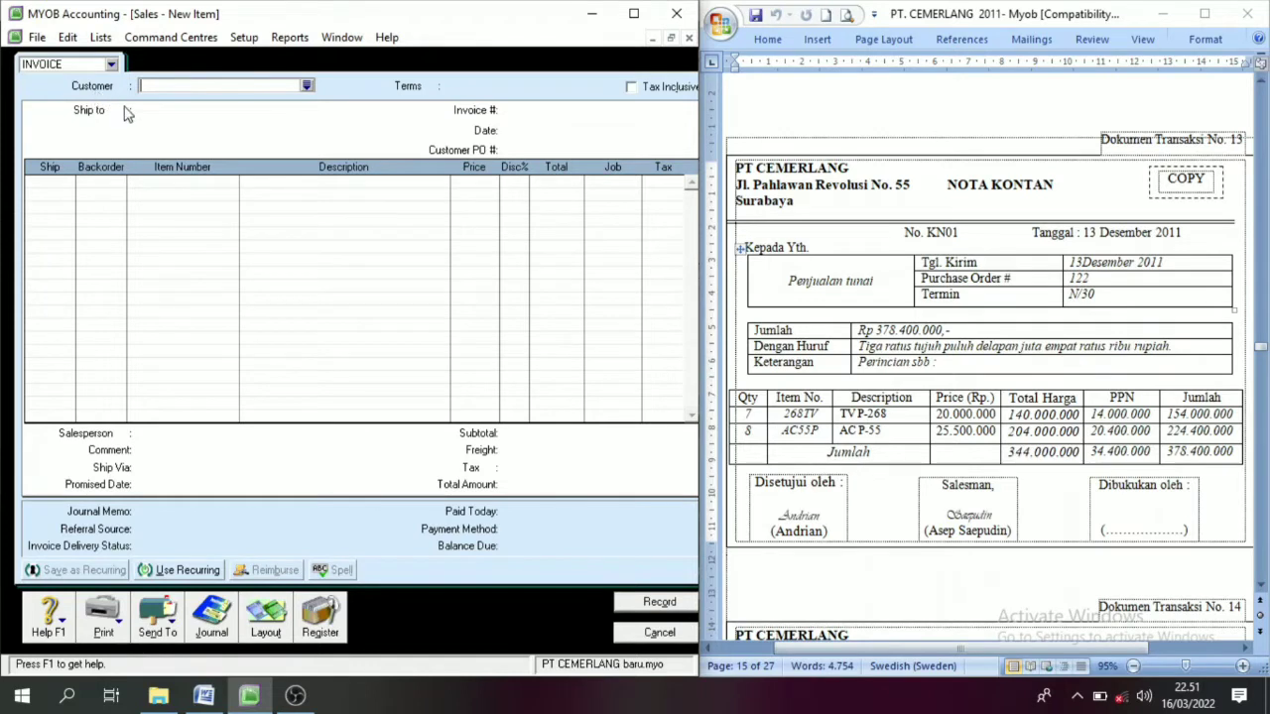
{"action": "left_click", "coordinate": [308, 86]}
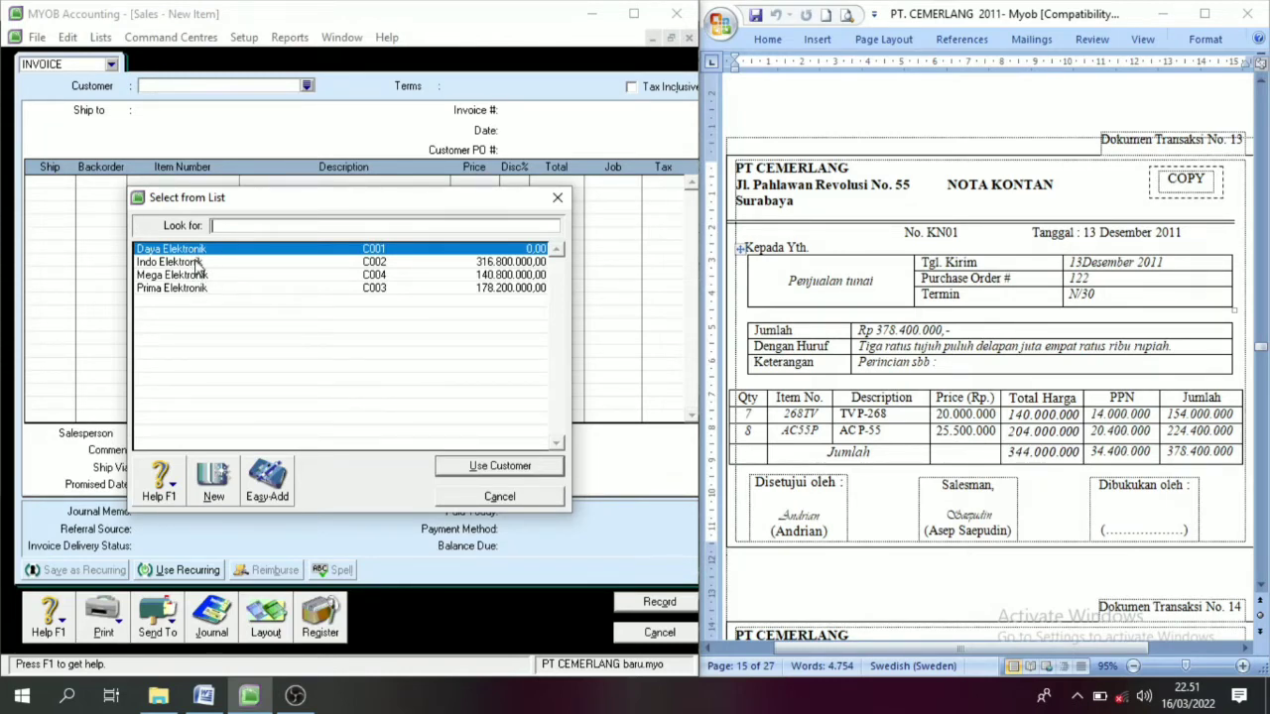
{"action": "left_click", "coordinate": [214, 486]}
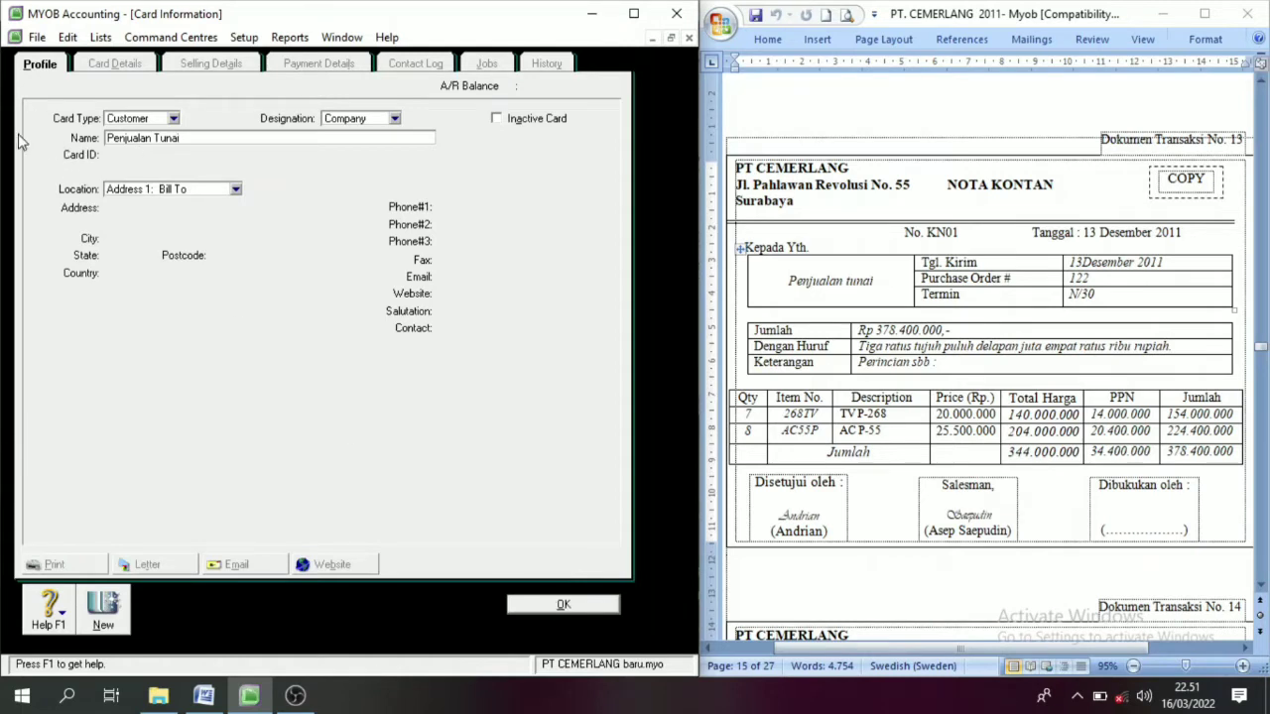
{"action": "left_click", "coordinate": [563, 604]}
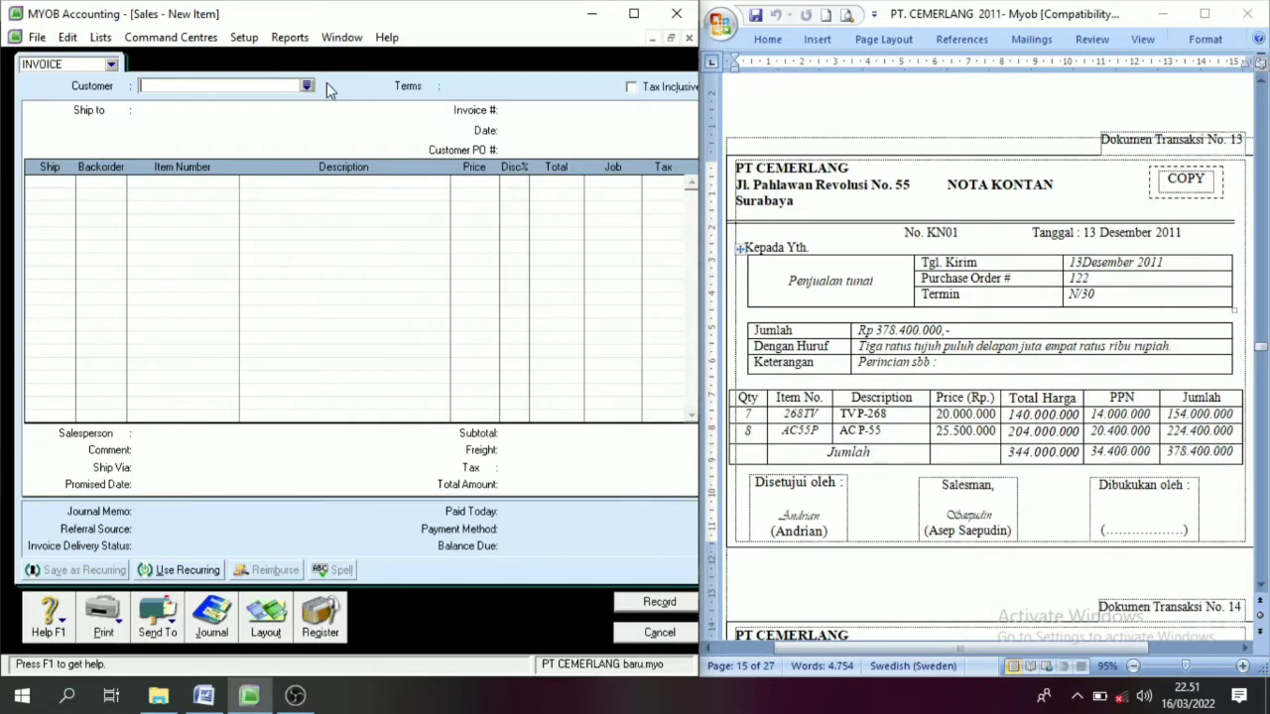
Select Penjualan Tunai as the customer of the new sales invoice
{"action": "left_click", "coordinate": [306, 86]}
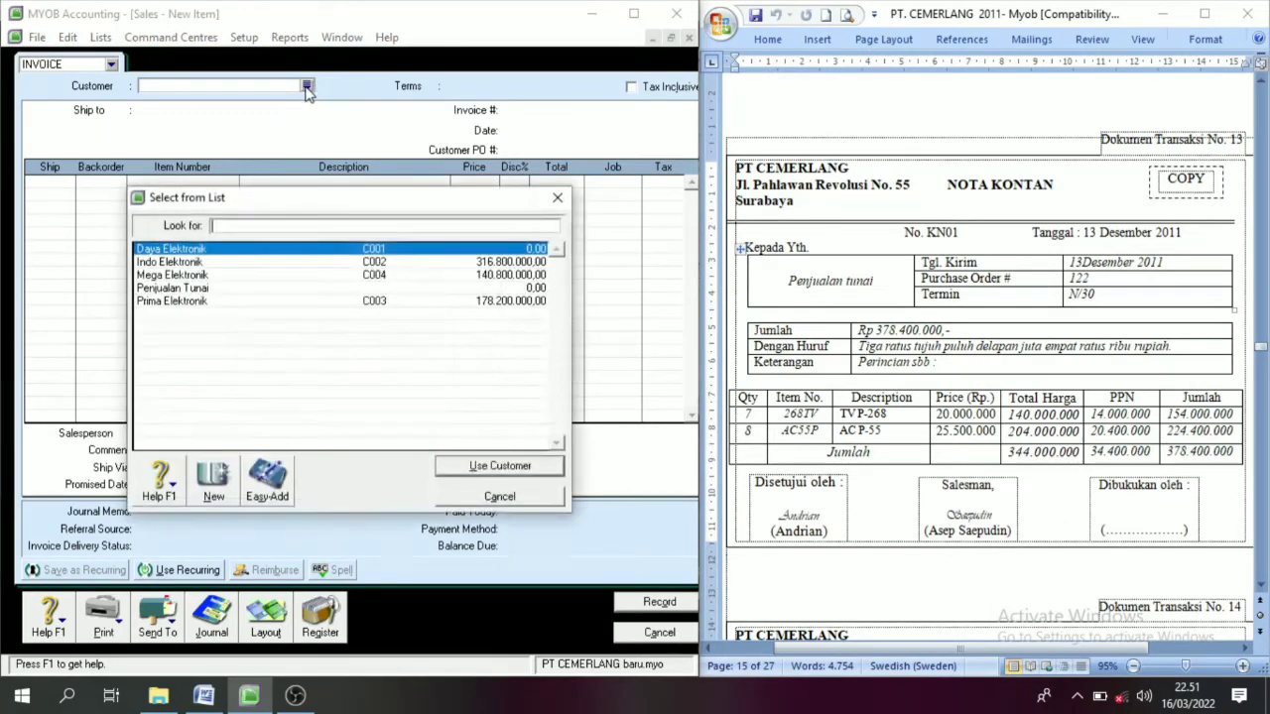
{"action": "left_click", "coordinate": [174, 288]}
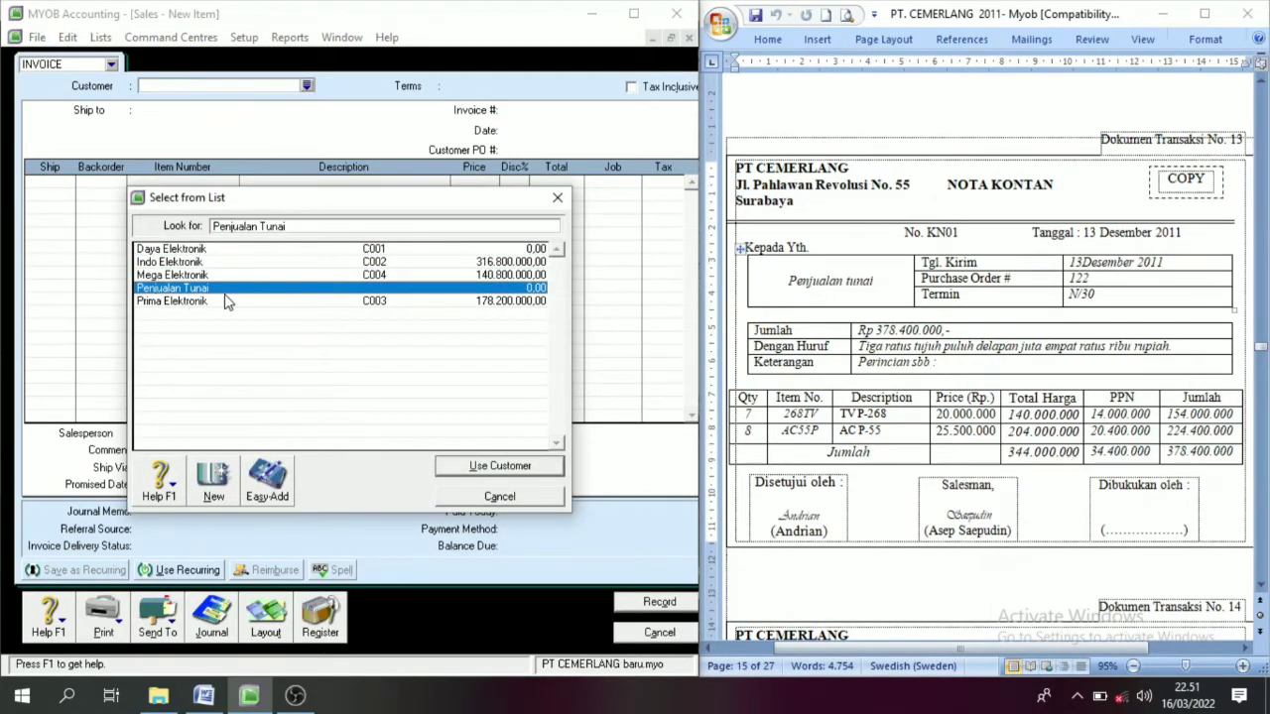
{"action": "left_click", "coordinate": [498, 465]}
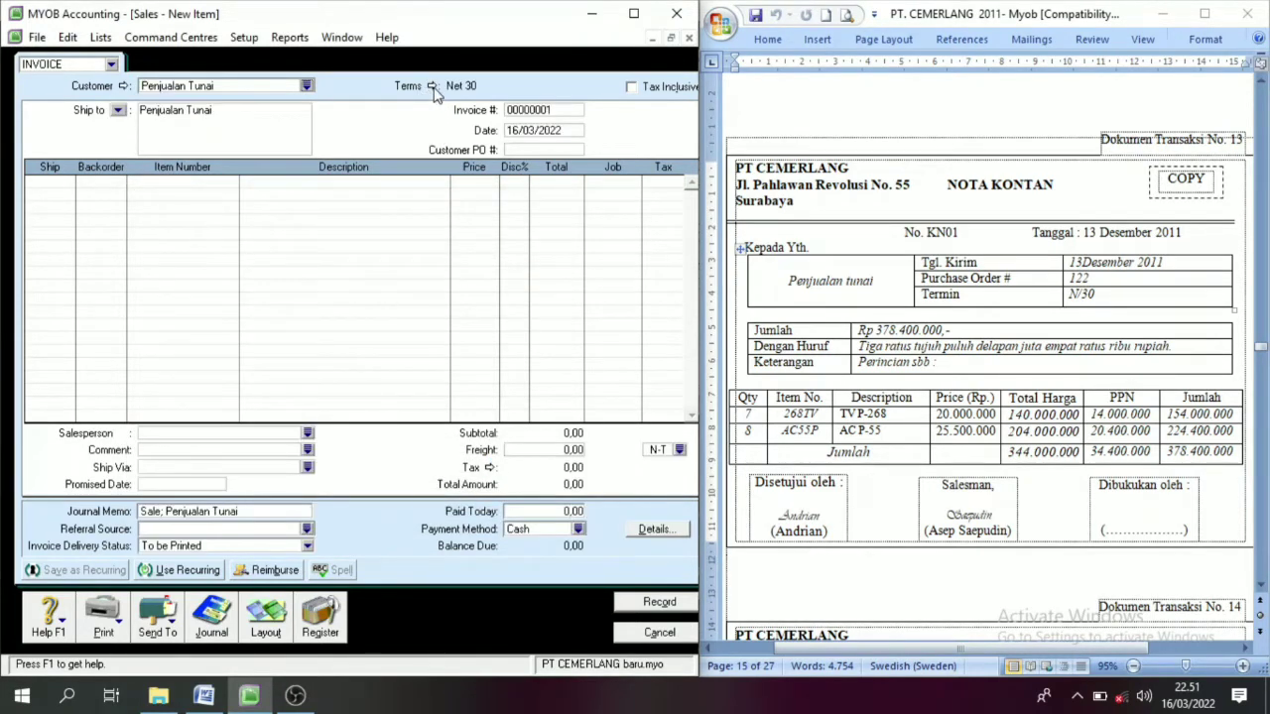
Change the credit terms of the Penjualan Tunai invoice to C.O.D
{"action": "left_click", "coordinate": [433, 87]}
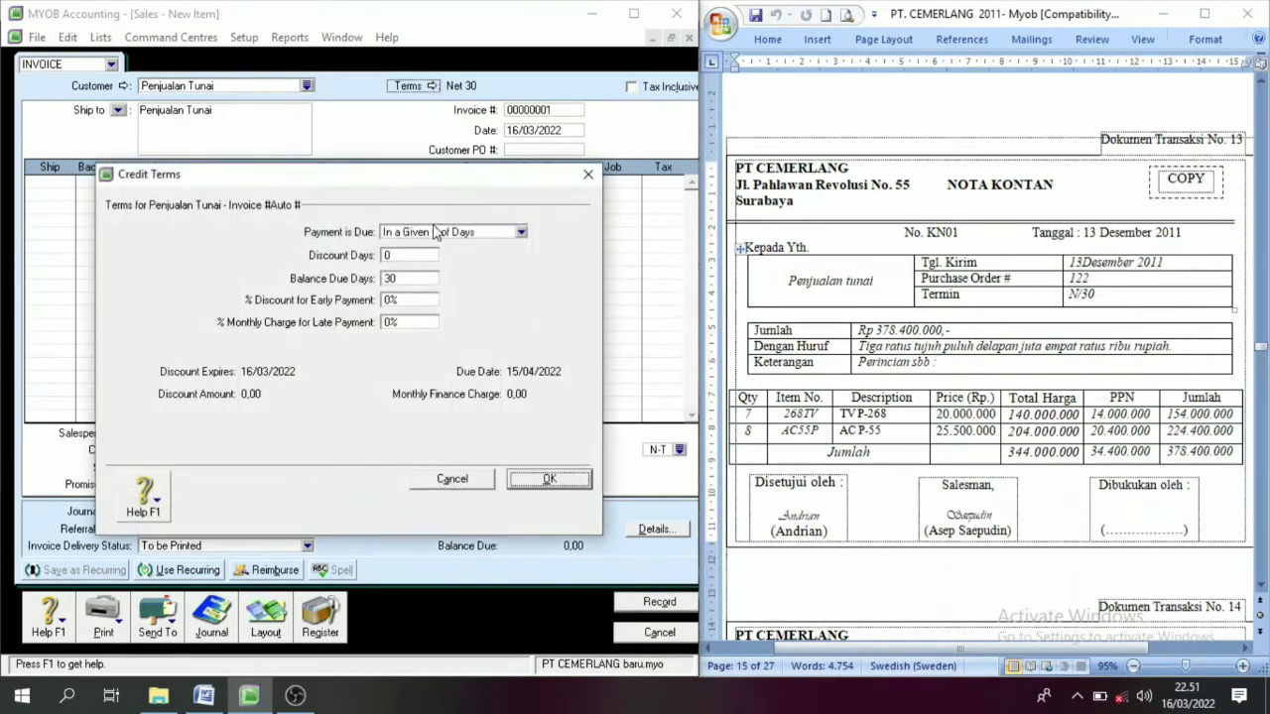
{"action": "left_click", "coordinate": [438, 232]}
{"action": "left_click", "coordinate": [433, 249]}
{"action": "left_click", "coordinate": [552, 479]}
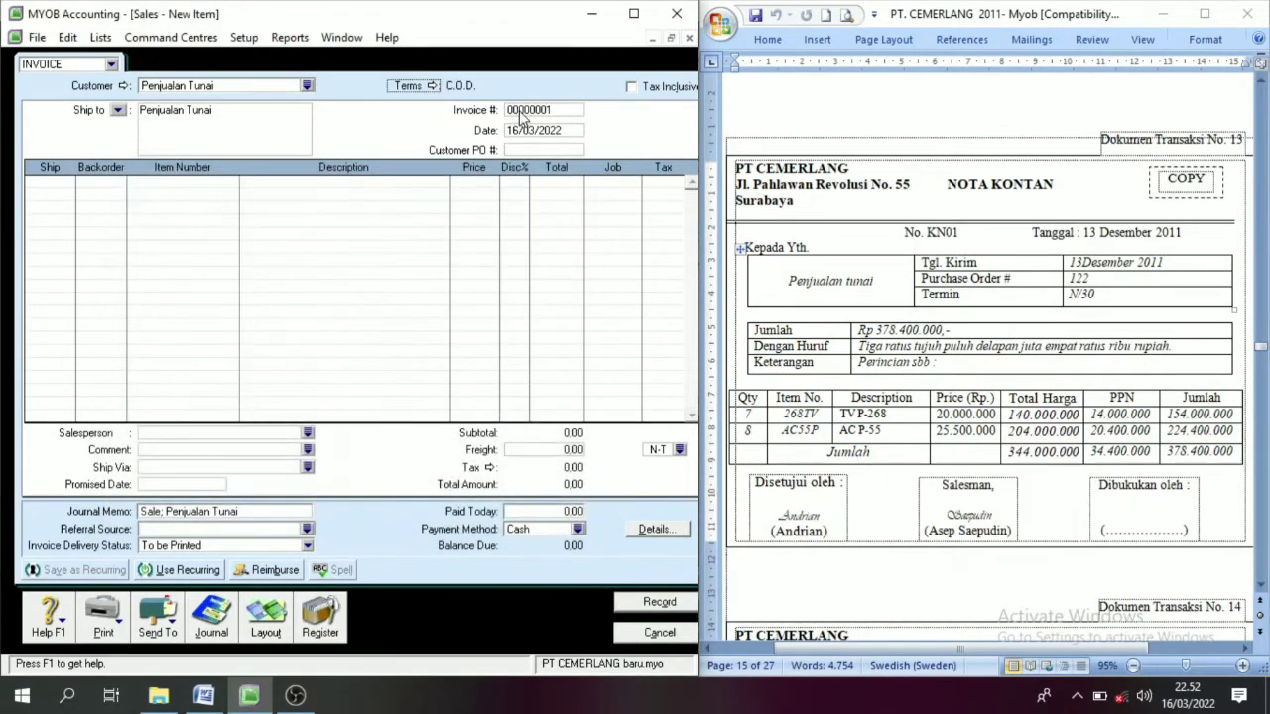
Set the invoice number to KN01, copied from the sales note, and the invoice date to 13/12/2011
{"action": "left_click", "coordinate": [964, 236]}
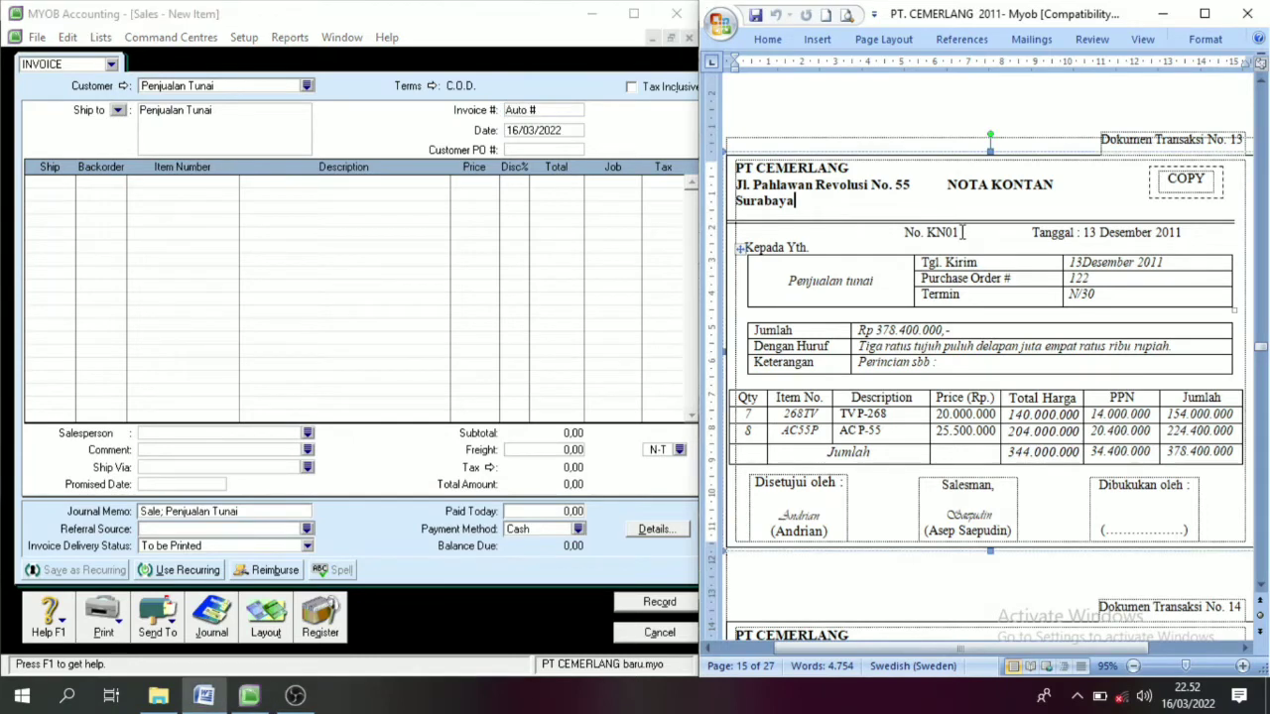
{"action": "double_click", "coordinate": [938, 232]}
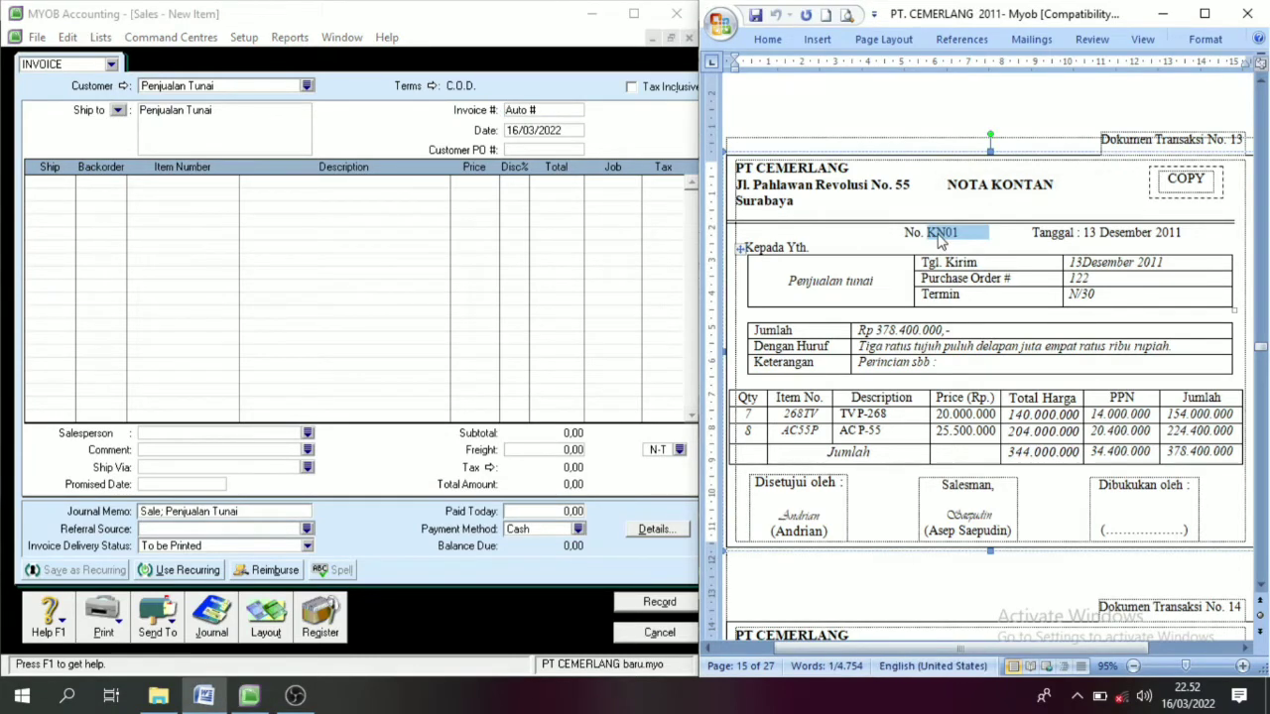
{"action": "left_click", "coordinate": [612, 121]}
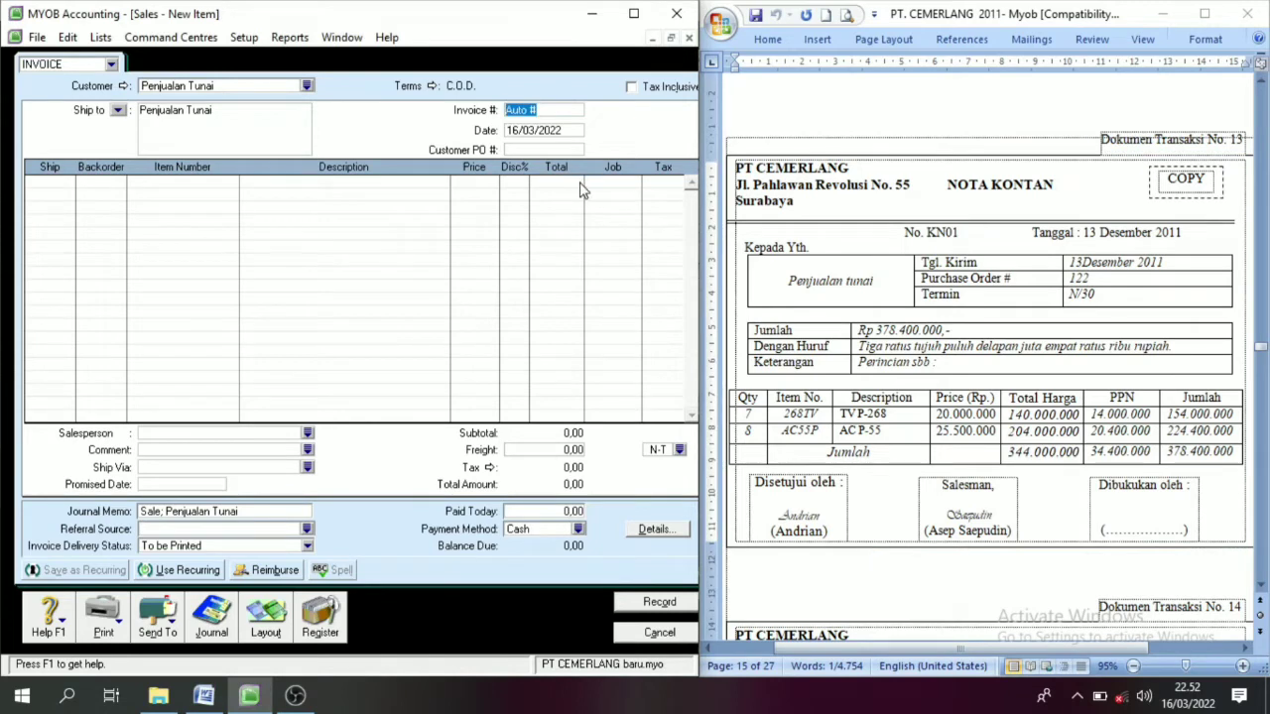
{"action": "left_click", "coordinate": [955, 232]}
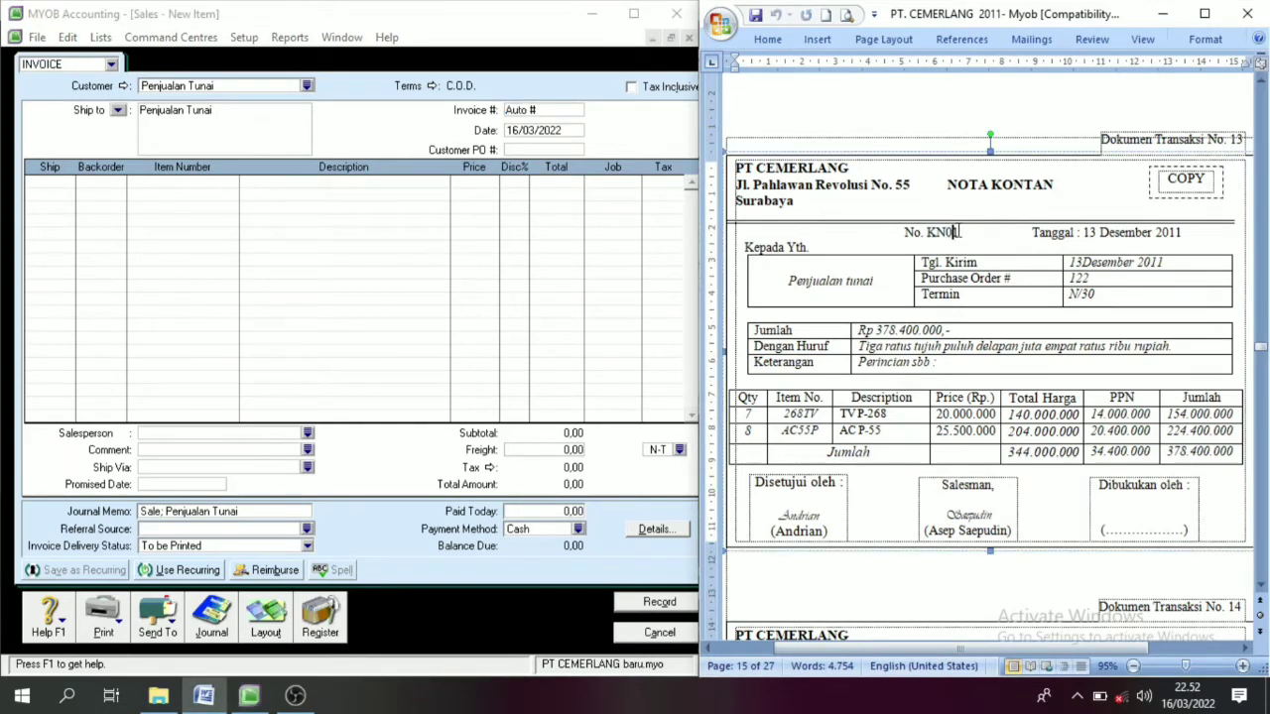
{"action": "double_click", "coordinate": [932, 234]}
{"action": "key", "text": "ctrl+c"}
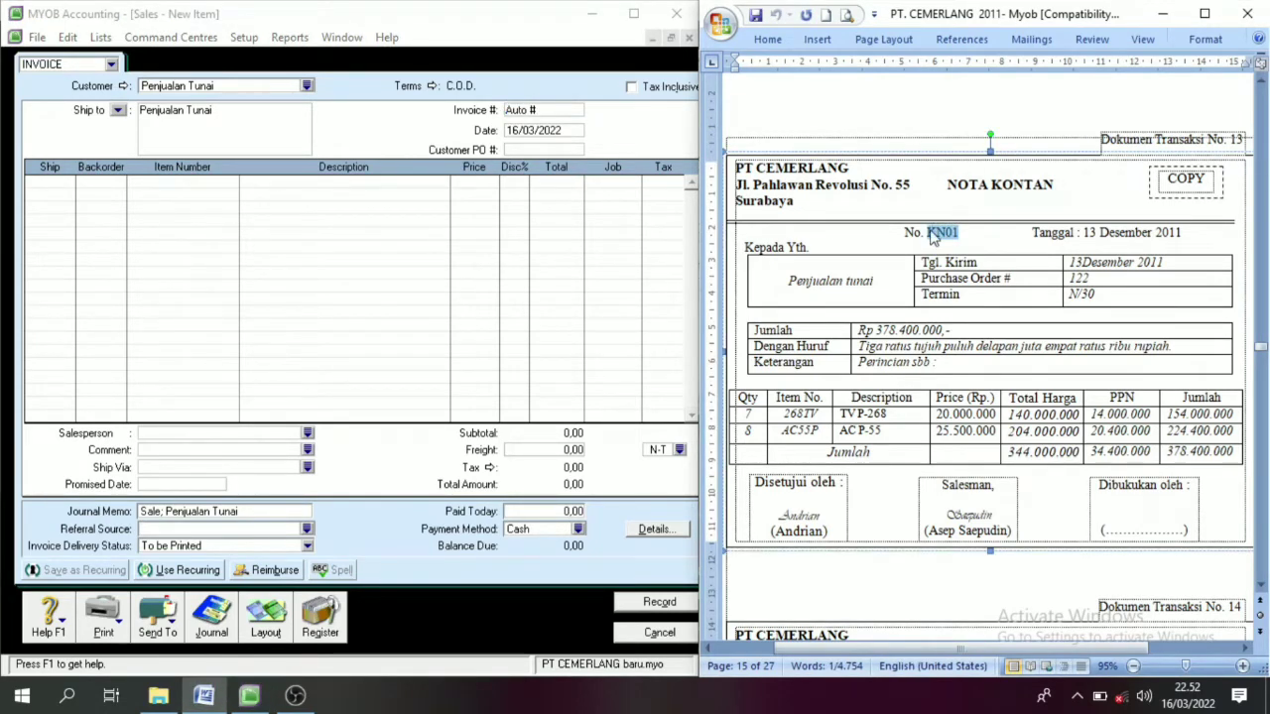
{"action": "left_click", "coordinate": [568, 111]}
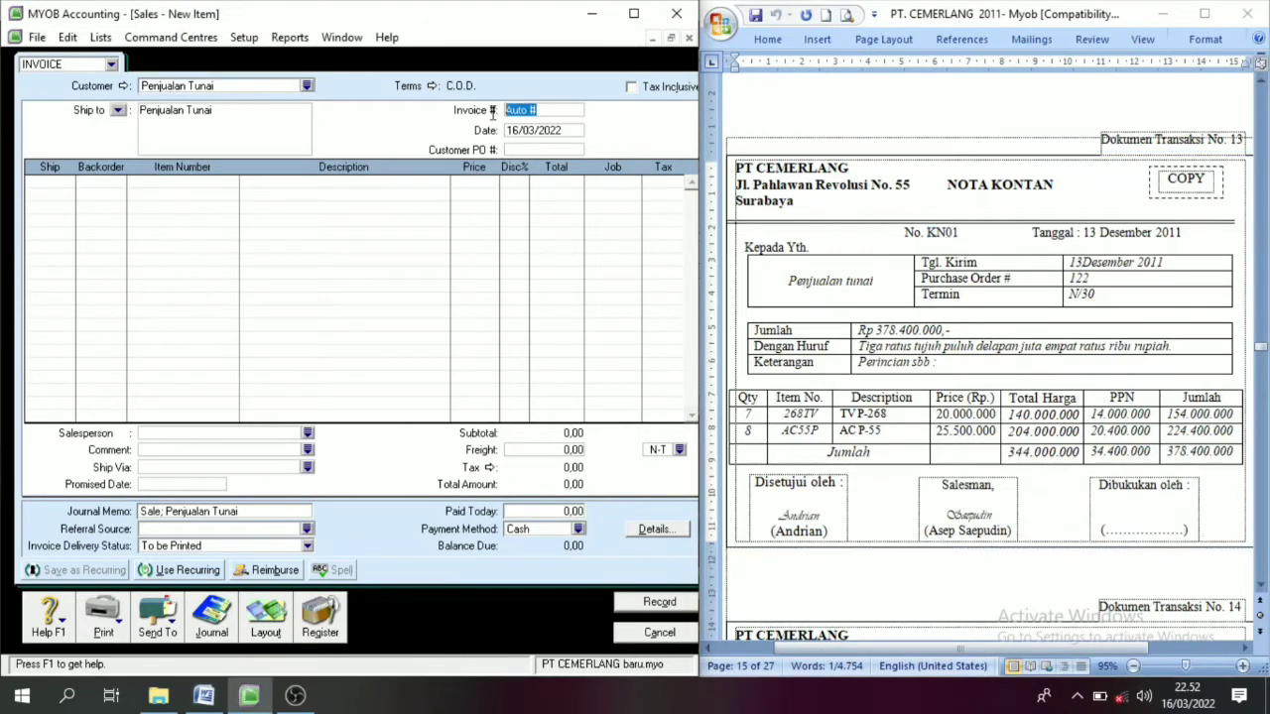
{"action": "key", "text": "ctrl+v"}
{"action": "key", "text": "Tab"}
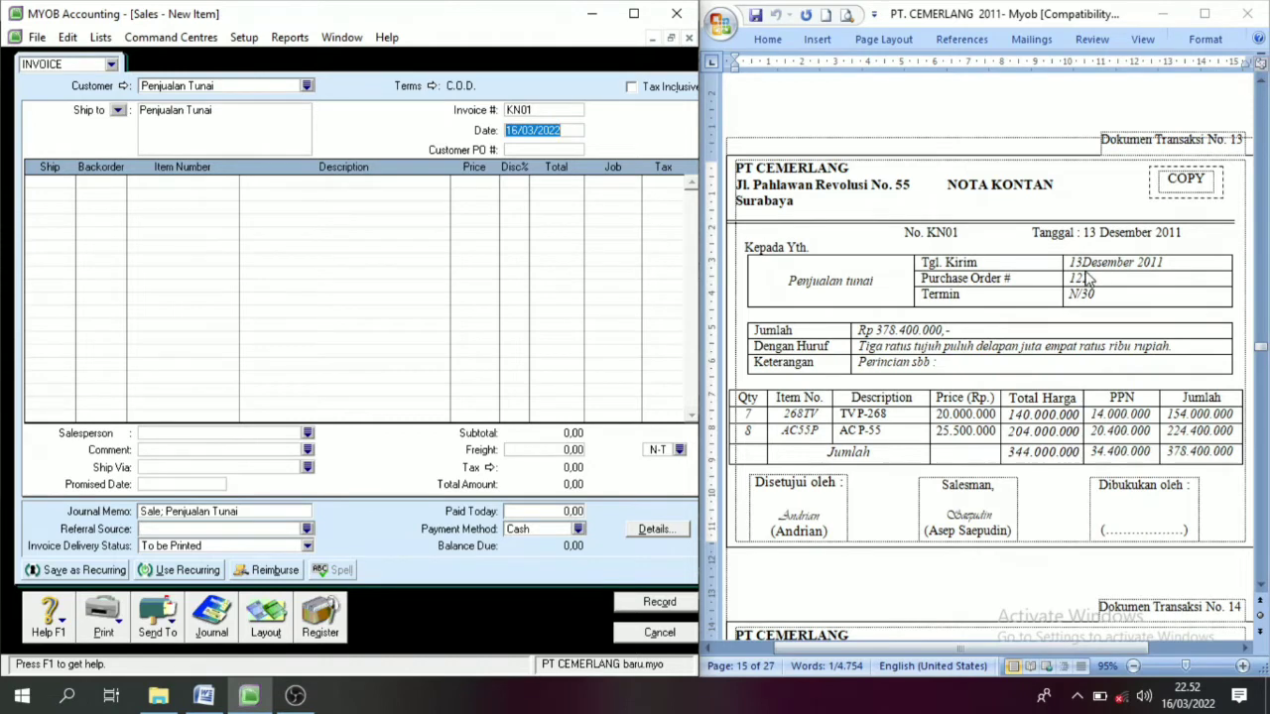
{"action": "type", "text": "13"}
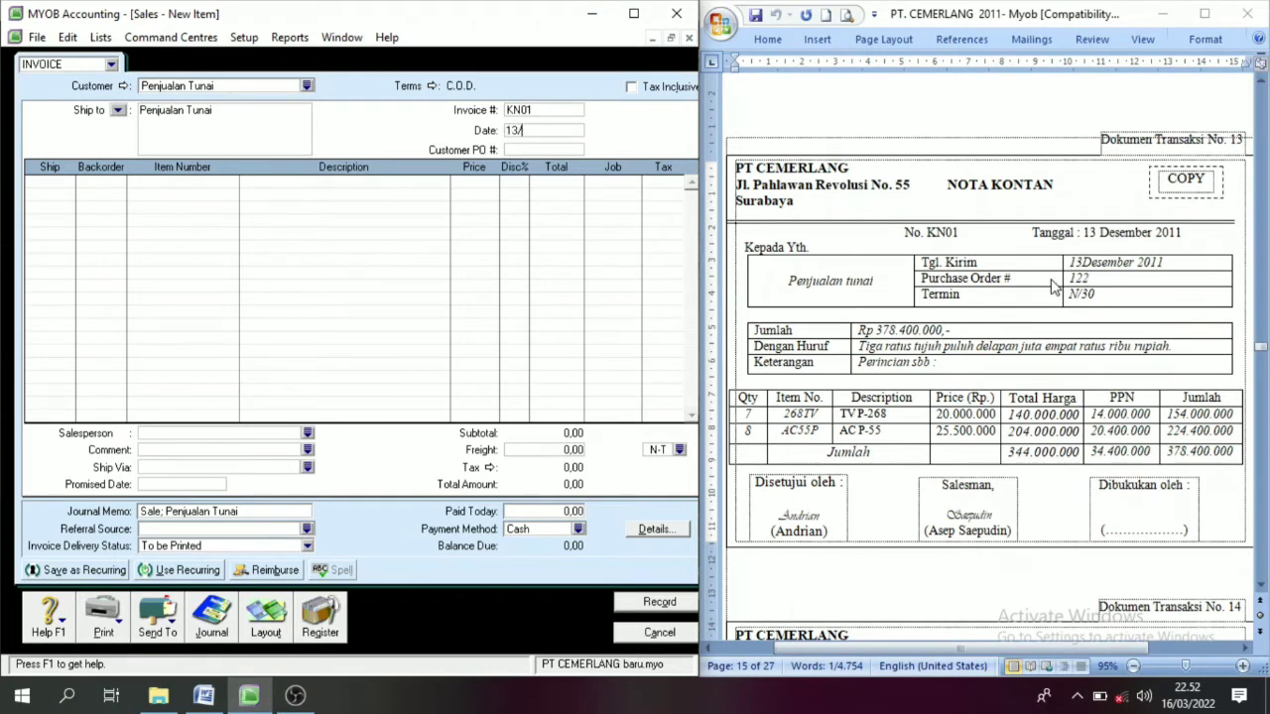
{"action": "type", "text": "/12/2011"}
Add an invoice line for 7 units of item 268TV (TV P-268) at a price of 20.000.000
{"action": "left_click", "coordinate": [57, 185]}
{"action": "type", "text": "7"}
{"action": "key", "text": "Tab"}
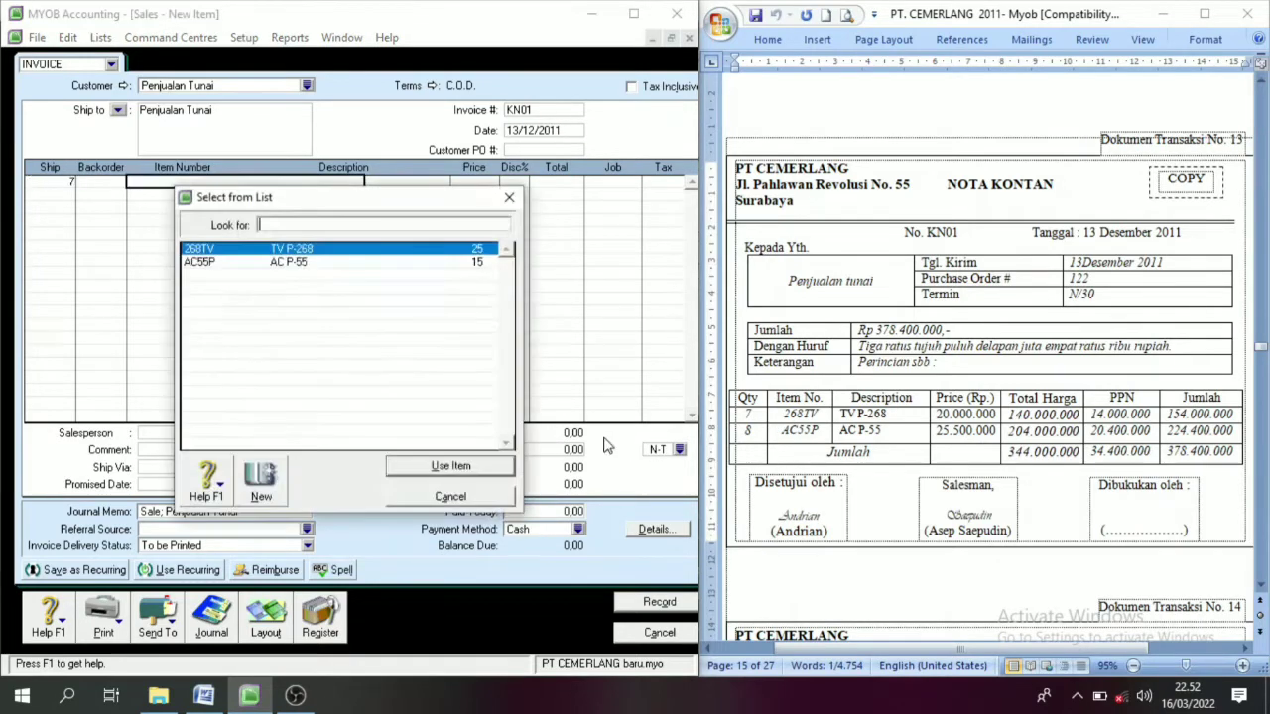
{"action": "left_click", "coordinate": [454, 466]}
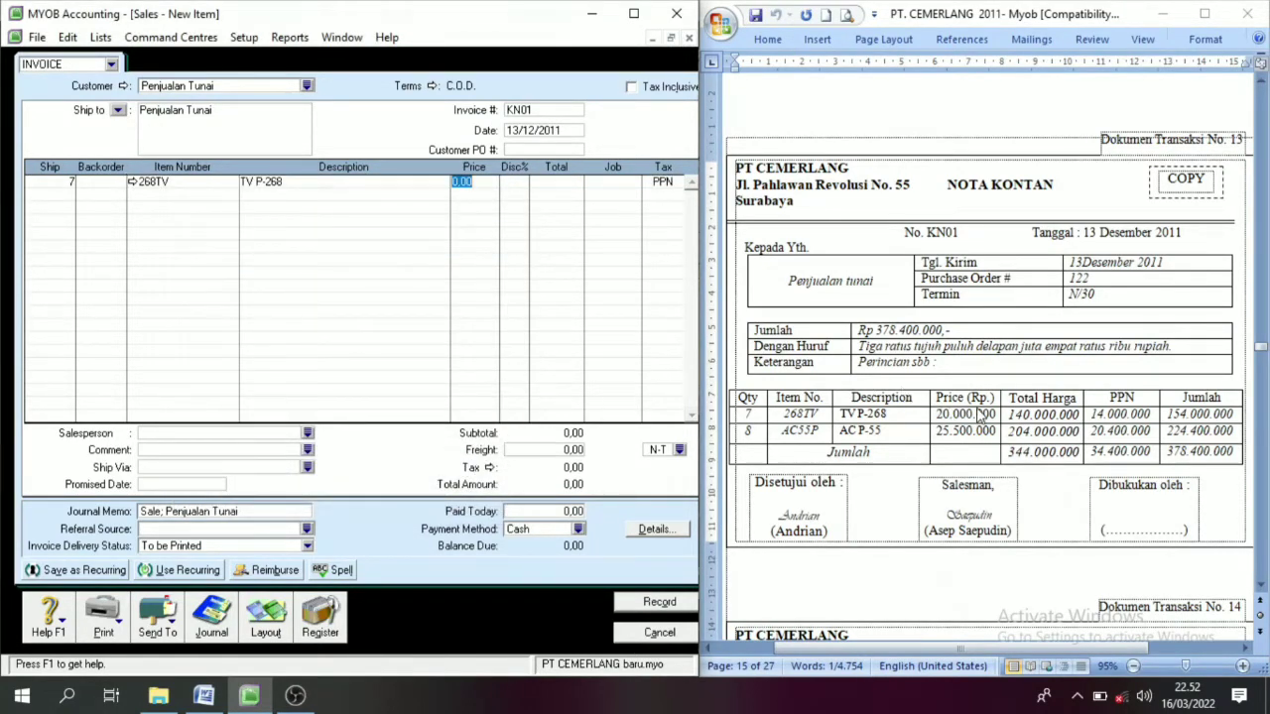
{"action": "type", "text": "20000000"}
{"action": "key", "text": "Tab"}
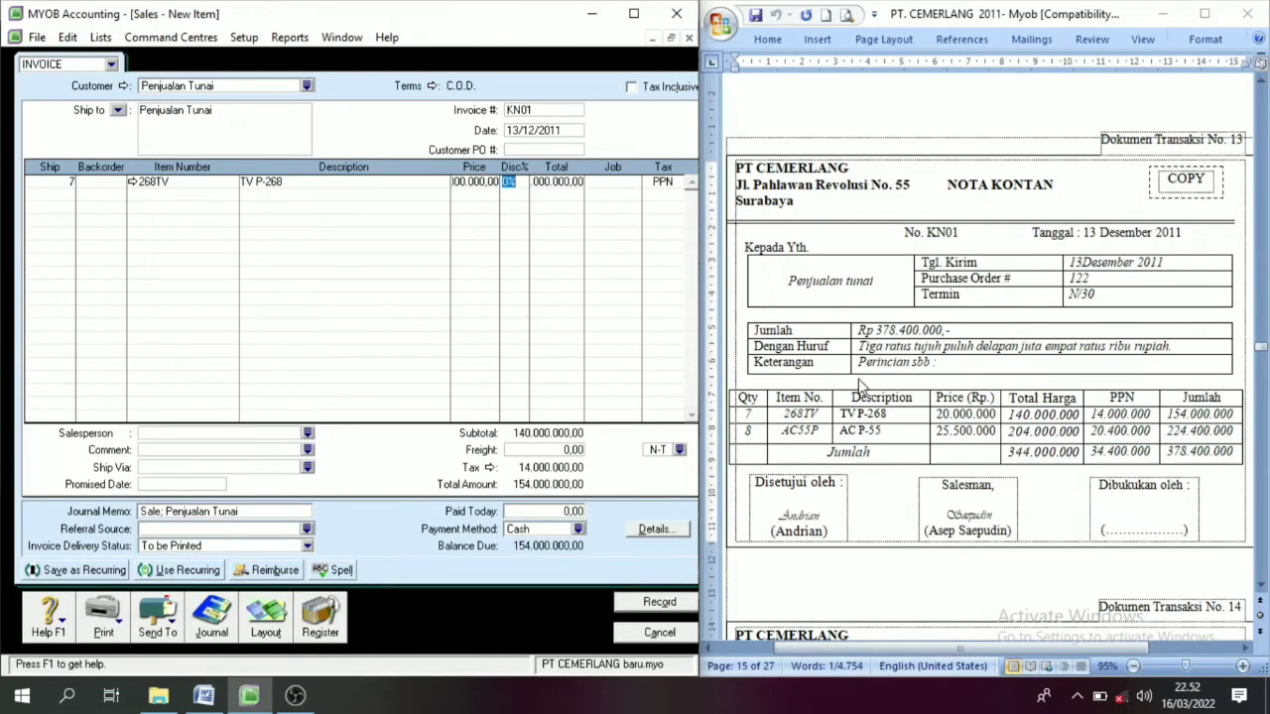
Add a second invoice line for 8 units of item AC55P (AC P-55) at a price of 25.500.000
{"action": "left_click", "coordinate": [70, 195]}
{"action": "key", "text": "Tab"}
{"action": "key", "text": "Tab"}
{"action": "key", "text": "Tab"}
{"action": "left_click", "coordinate": [298, 264]}
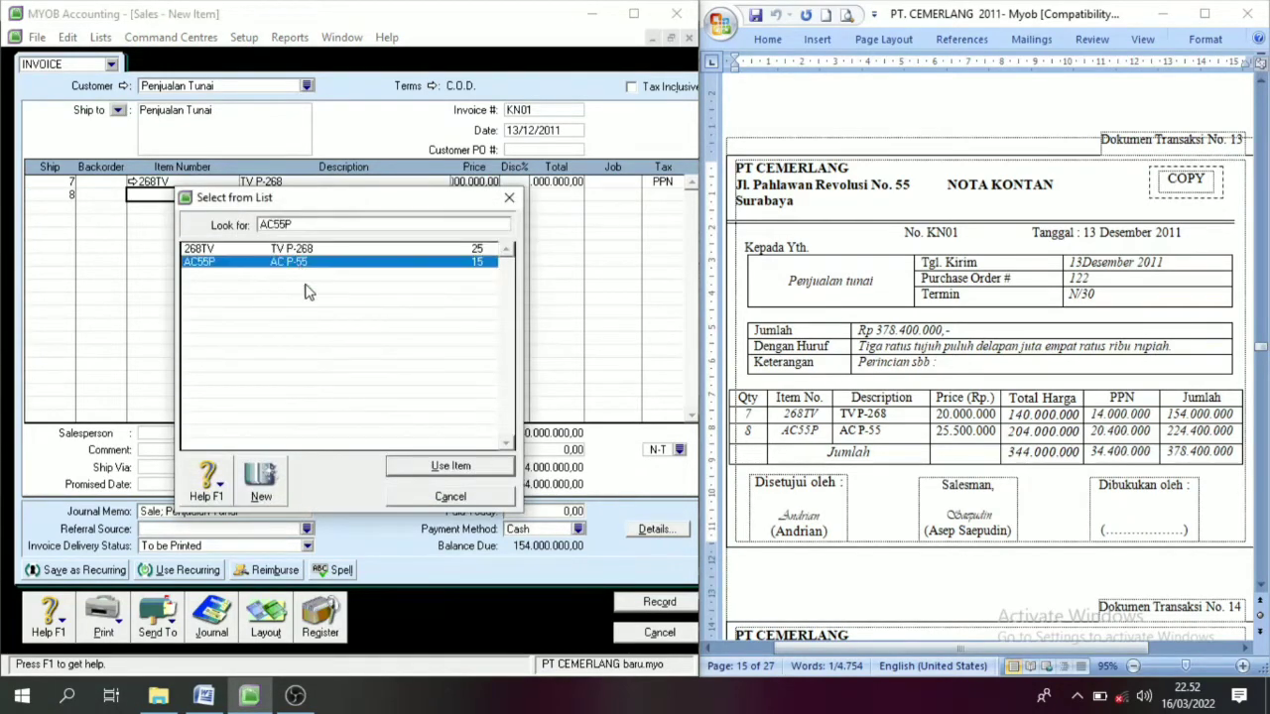
{"action": "left_click", "coordinate": [452, 466]}
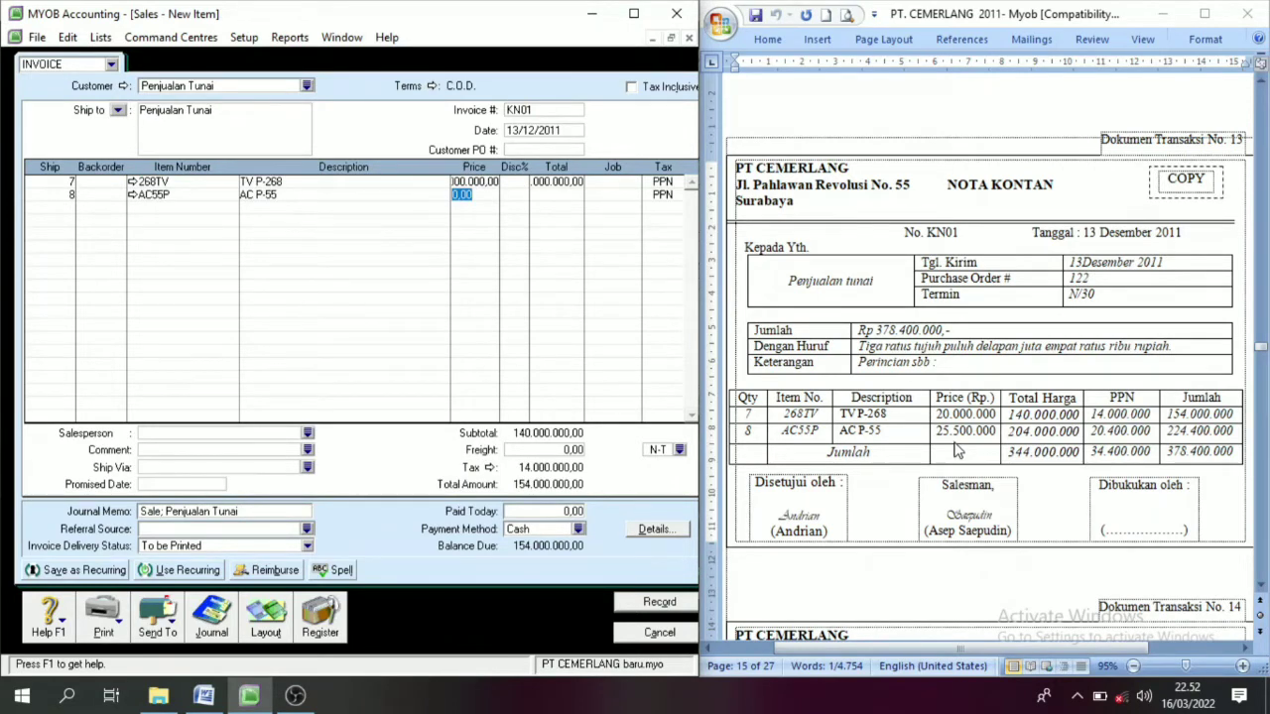
{"action": "type", "text": "25500000"}
{"action": "key", "text": "Tab"}
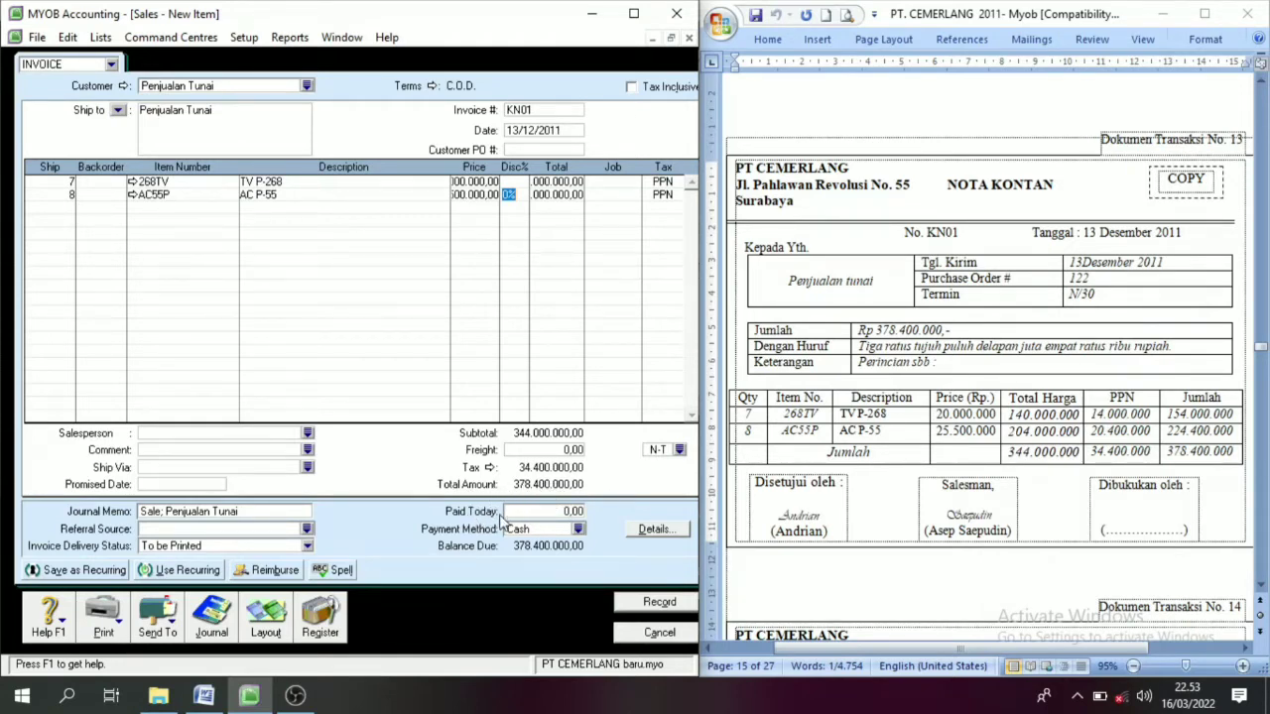
Enter 378.400.000 as the amount paid today, record the cash sale, and close the sales form
{"action": "left_click", "coordinate": [544, 515]}
{"action": "type", "text": "400.0"}
{"action": "type", "text": "00"}
{"action": "key", "text": "Tab"}
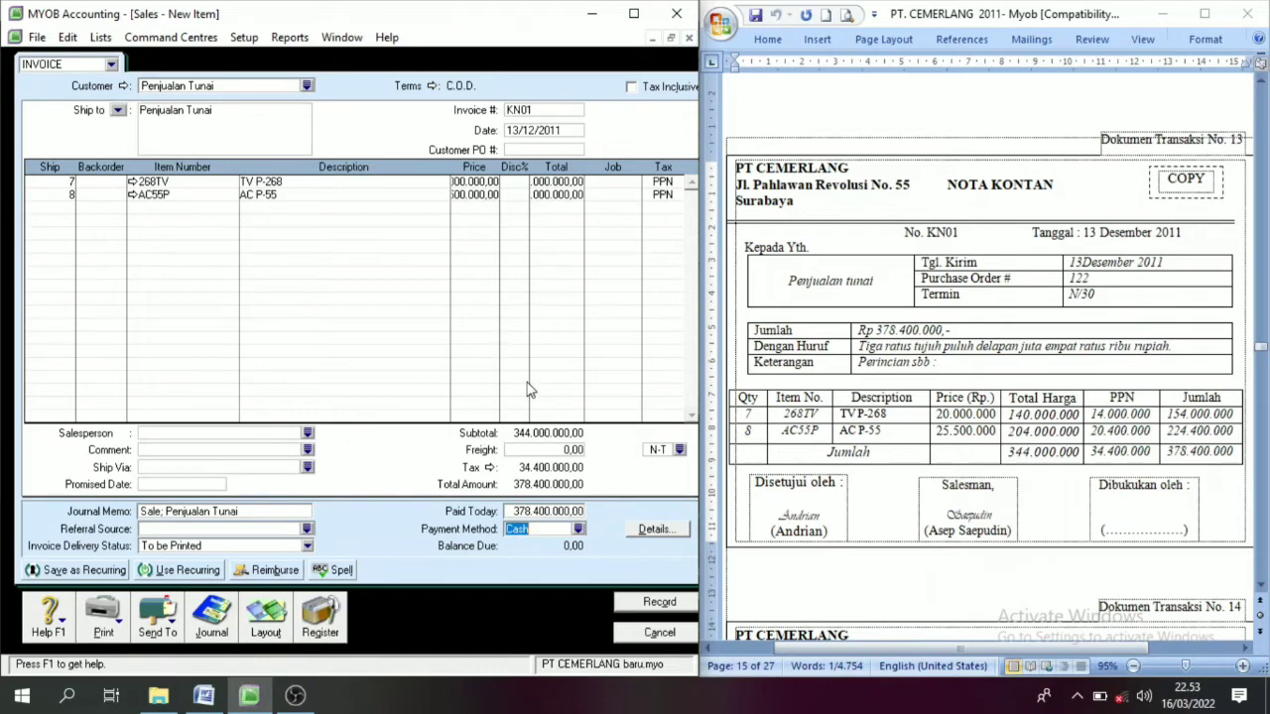
{"action": "left_click", "coordinate": [660, 603]}
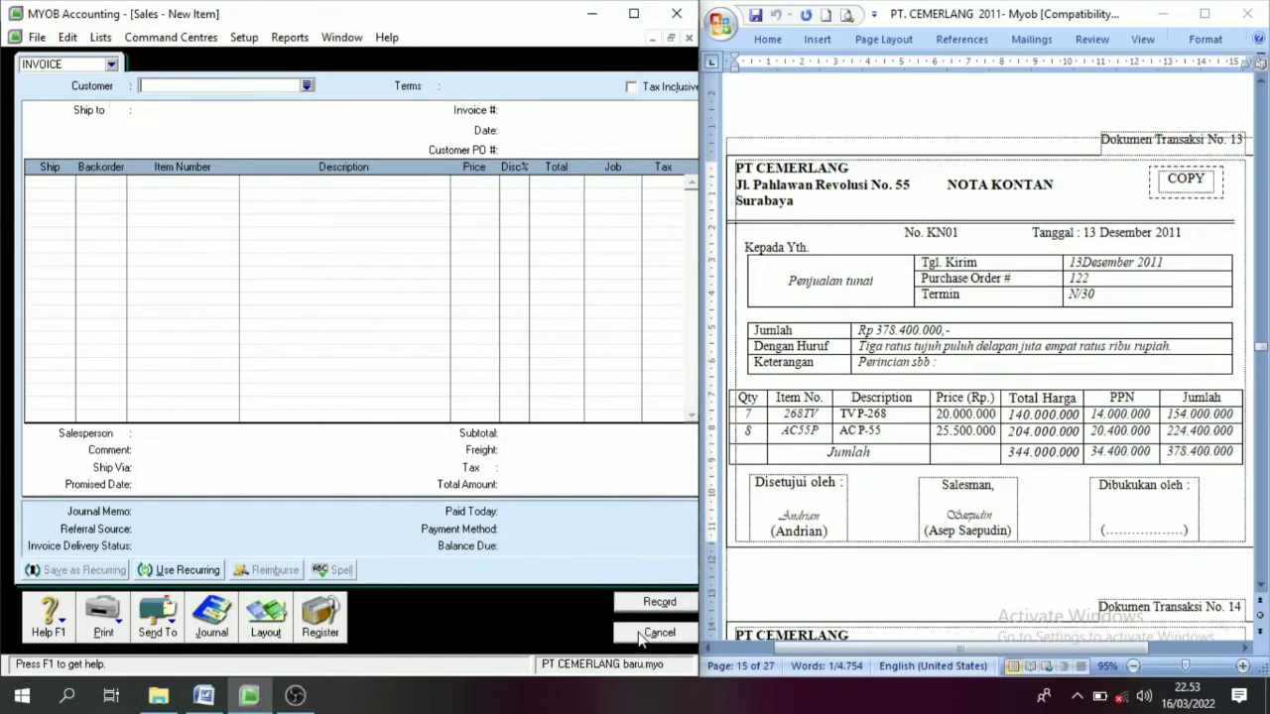
{"action": "left_click", "coordinate": [647, 637]}
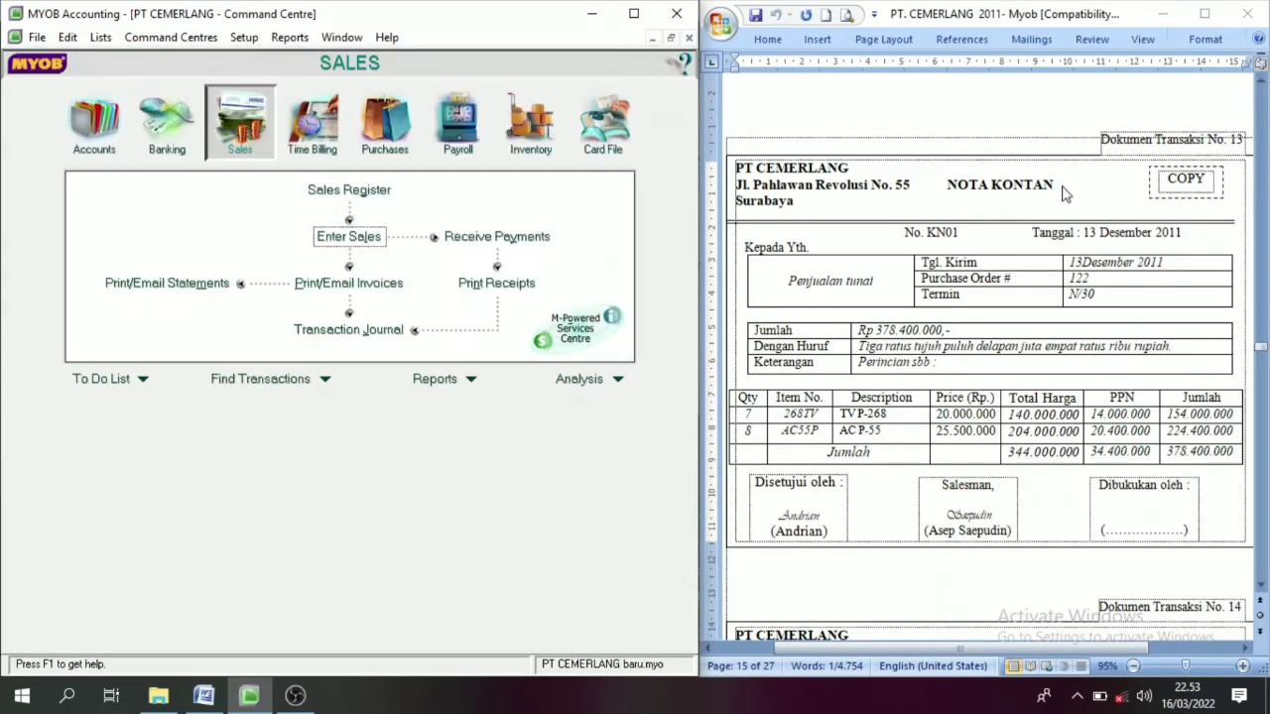
Bring up transaction document 14 and start a customer payment receipt for Indo Elektronik
{"action": "left_click", "coordinate": [1262, 586]}
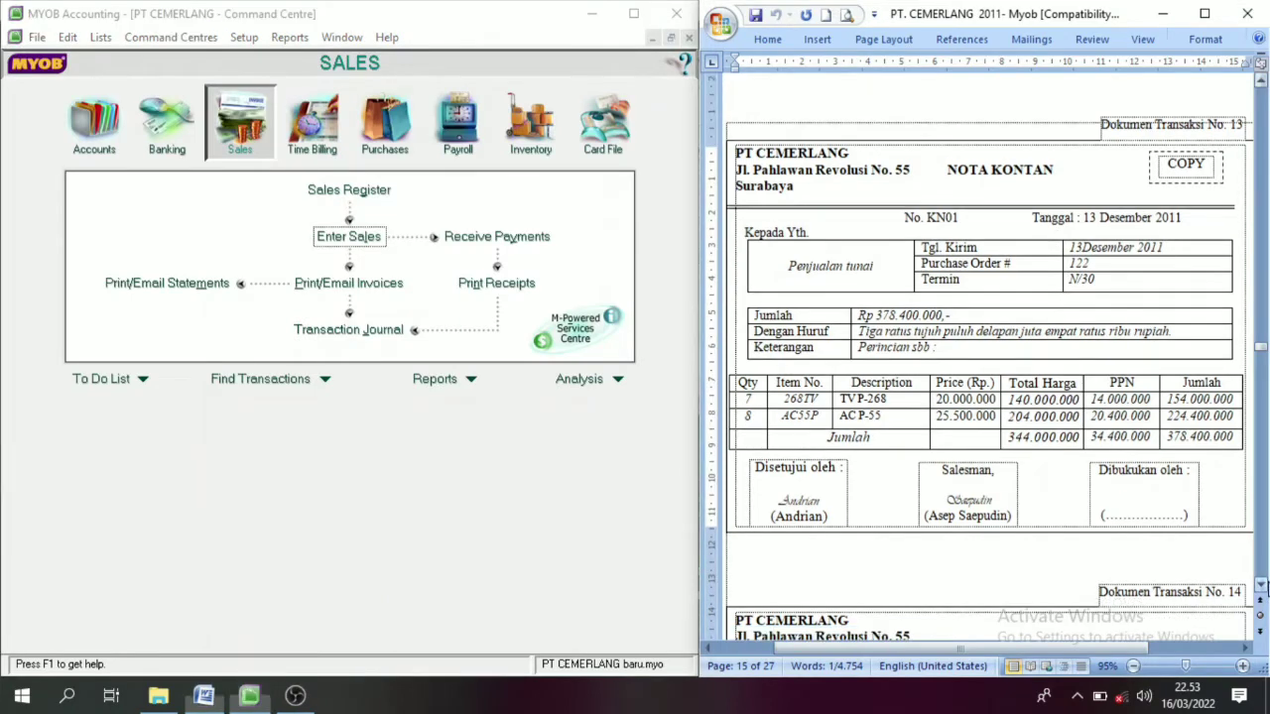
{"action": "scroll", "coordinate": [1263, 586], "scroll_direction": "down", "scroll_amount": 5}
{"action": "scroll", "coordinate": [1263, 586], "scroll_direction": "down", "scroll_amount": 4}
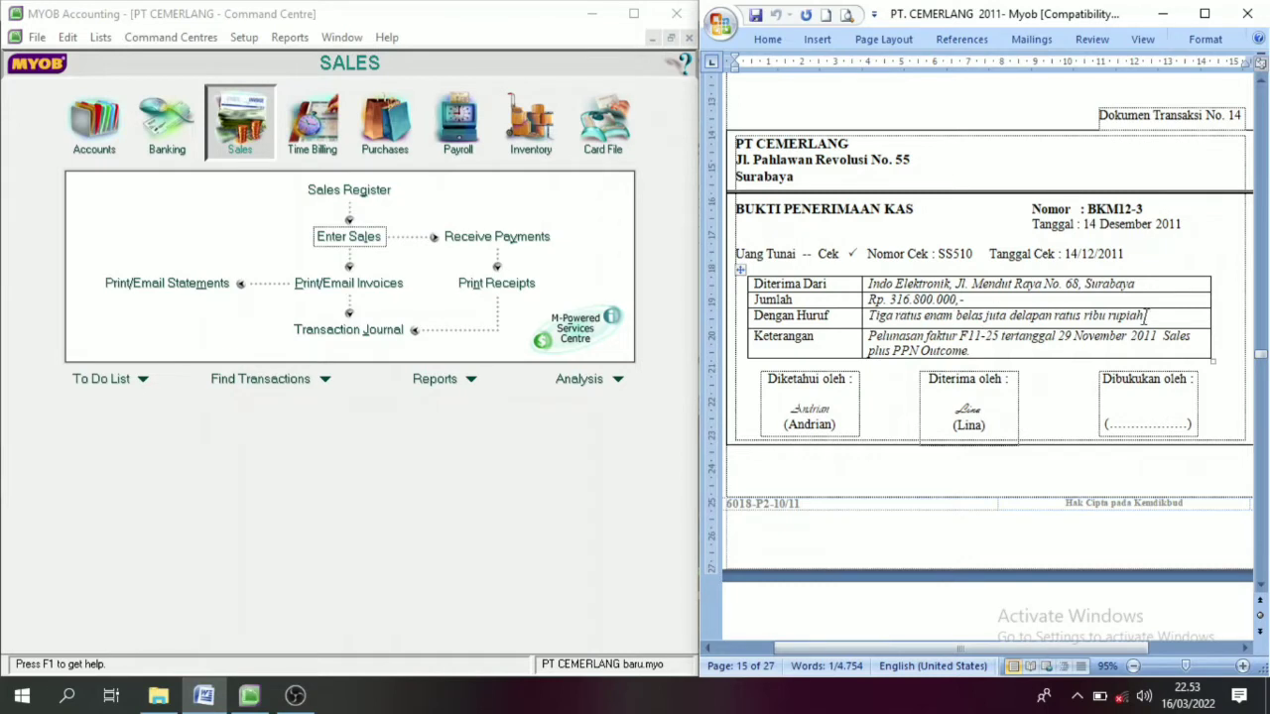
{"action": "left_click", "coordinate": [231, 127]}
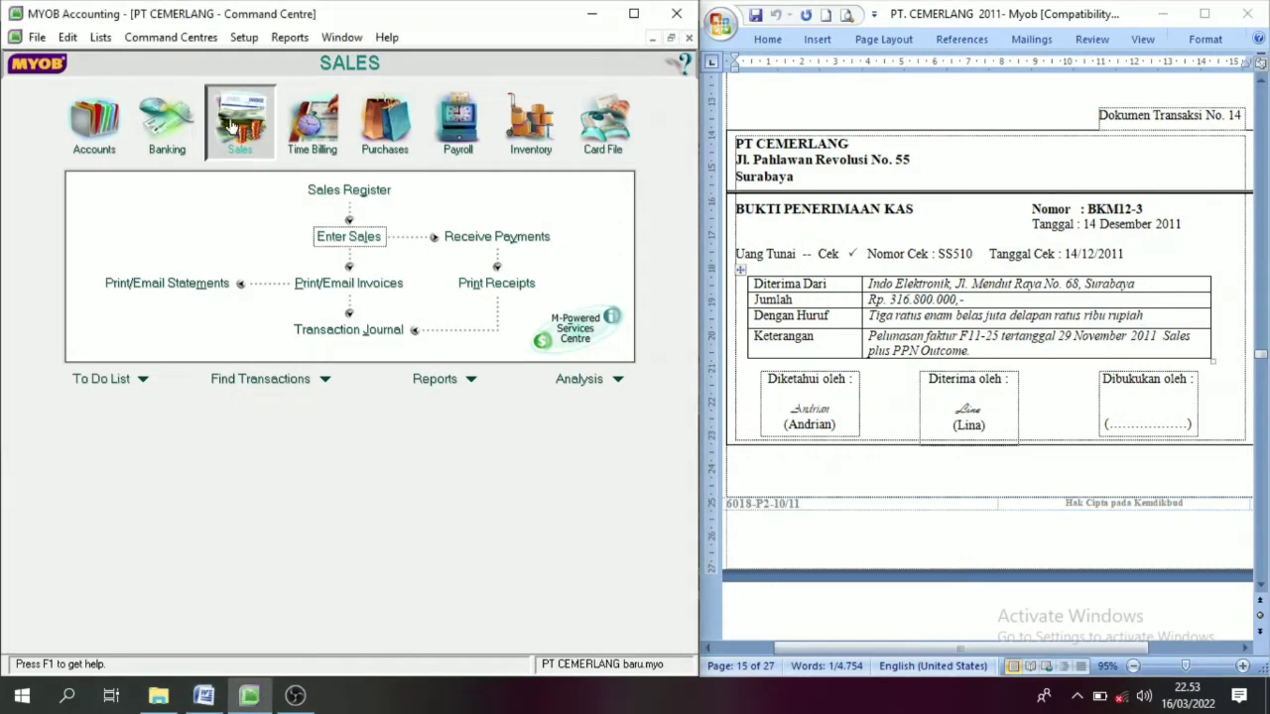
{"action": "left_click", "coordinate": [506, 244]}
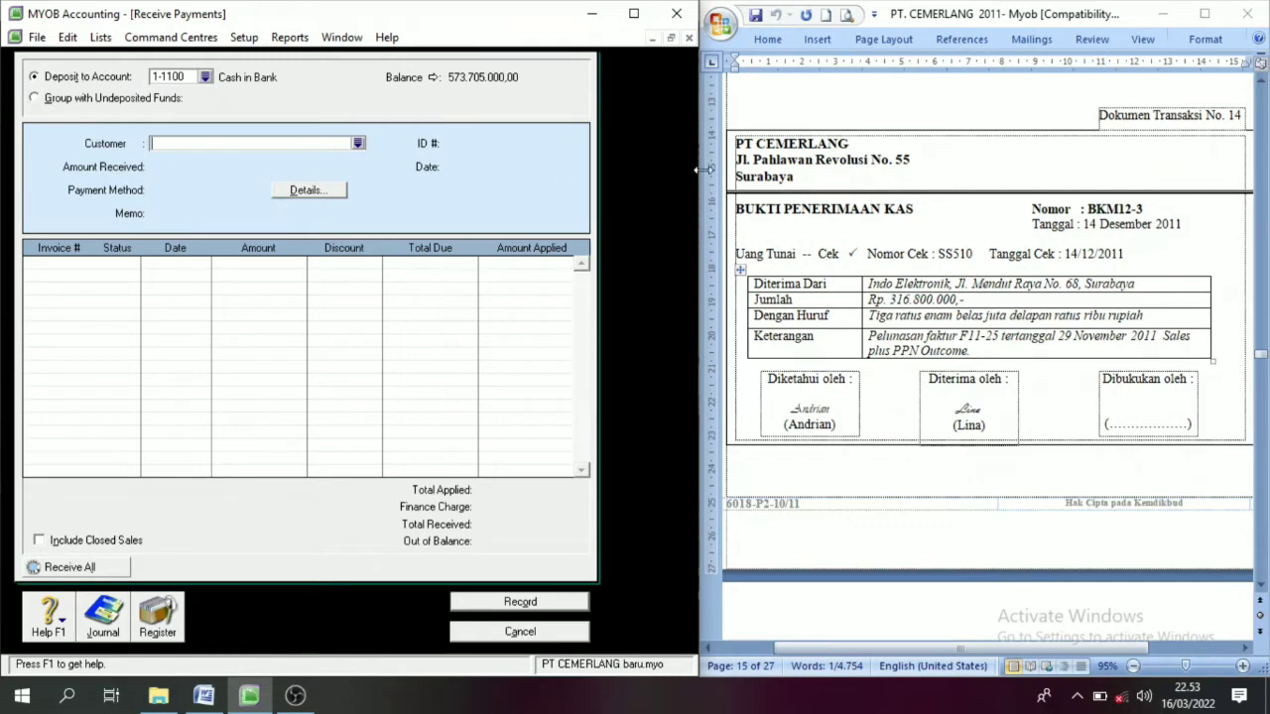
{"action": "left_click", "coordinate": [357, 143]}
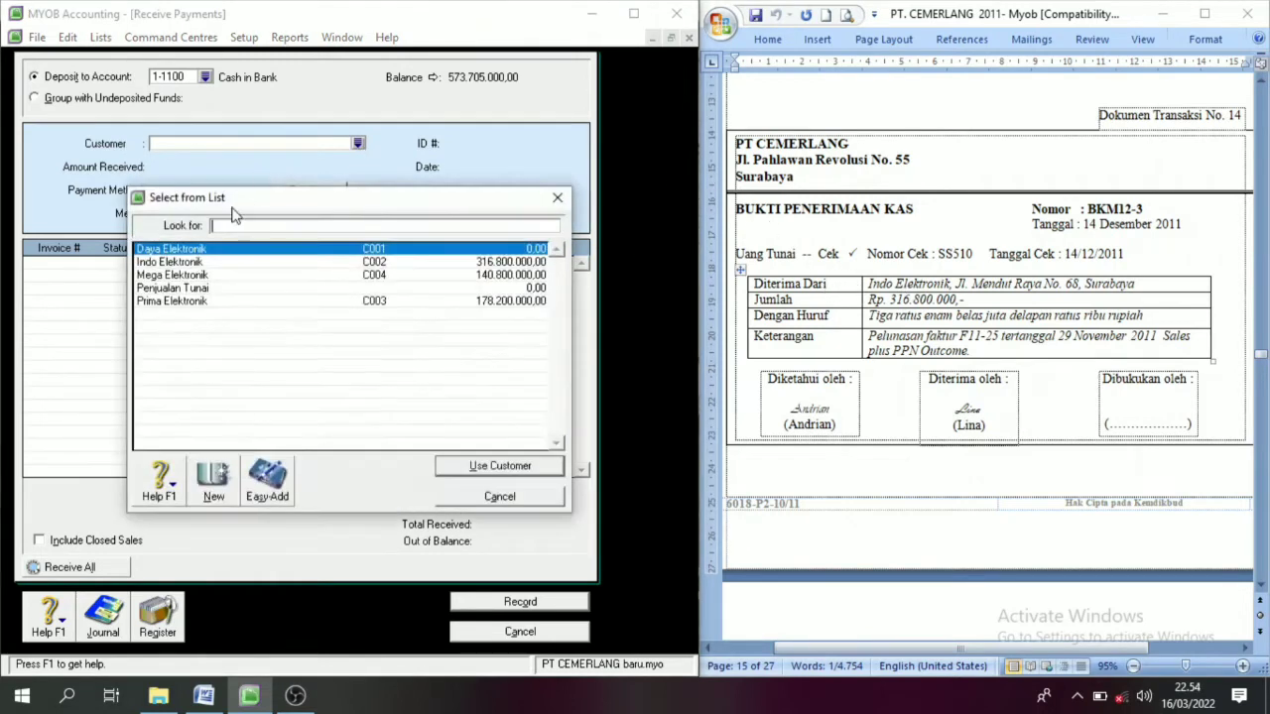
{"action": "left_click", "coordinate": [177, 261]}
{"action": "left_click", "coordinate": [496, 466]}
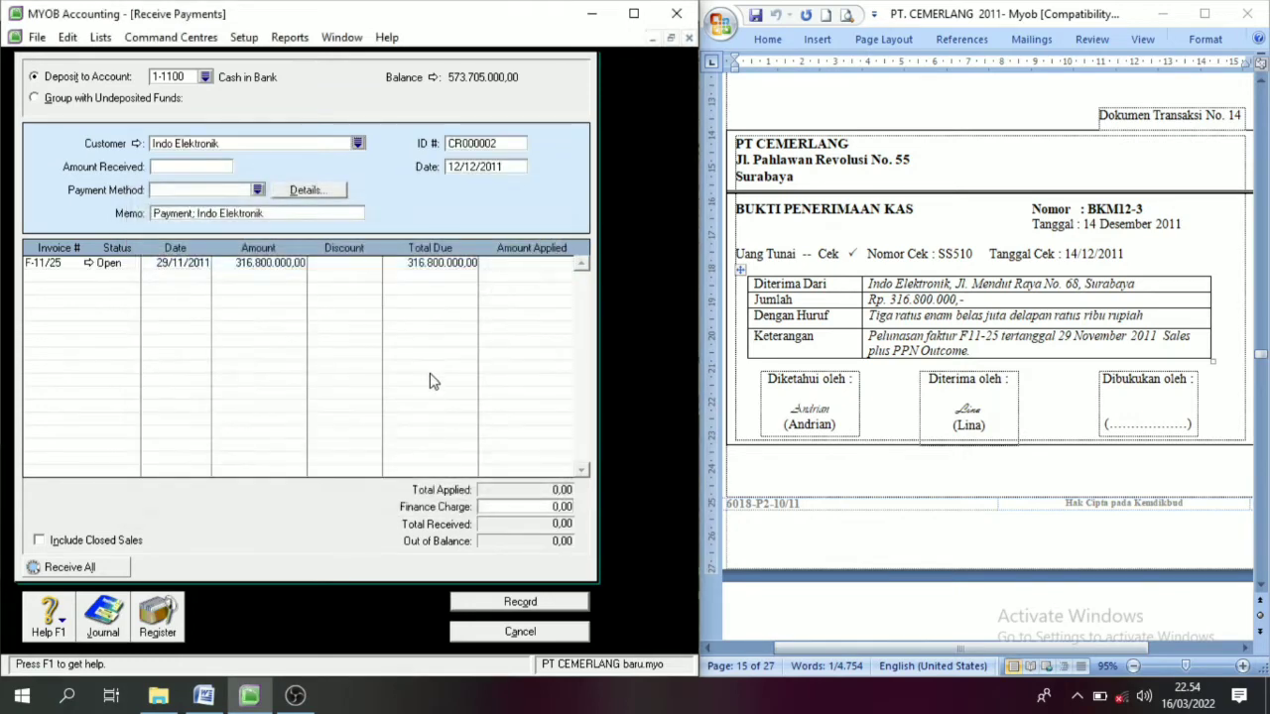
Set the receipt's ID number to BKM12-3, copied from the document, and its date to 14/12/2011
{"action": "left_click", "coordinate": [499, 146]}
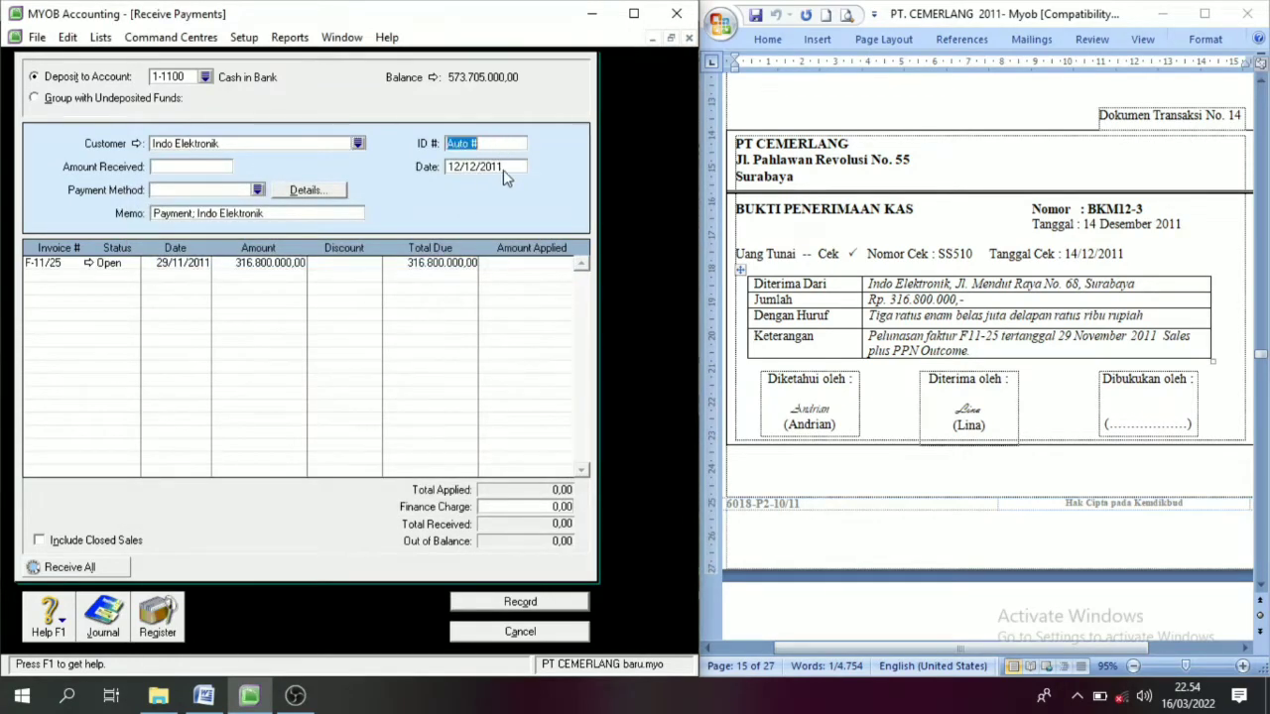
{"action": "left_click", "coordinate": [1113, 218]}
{"action": "left_click_drag", "start_coordinate": [1142, 211], "coordinate": [1088, 210]}
{"action": "key", "text": "ctrl+c"}
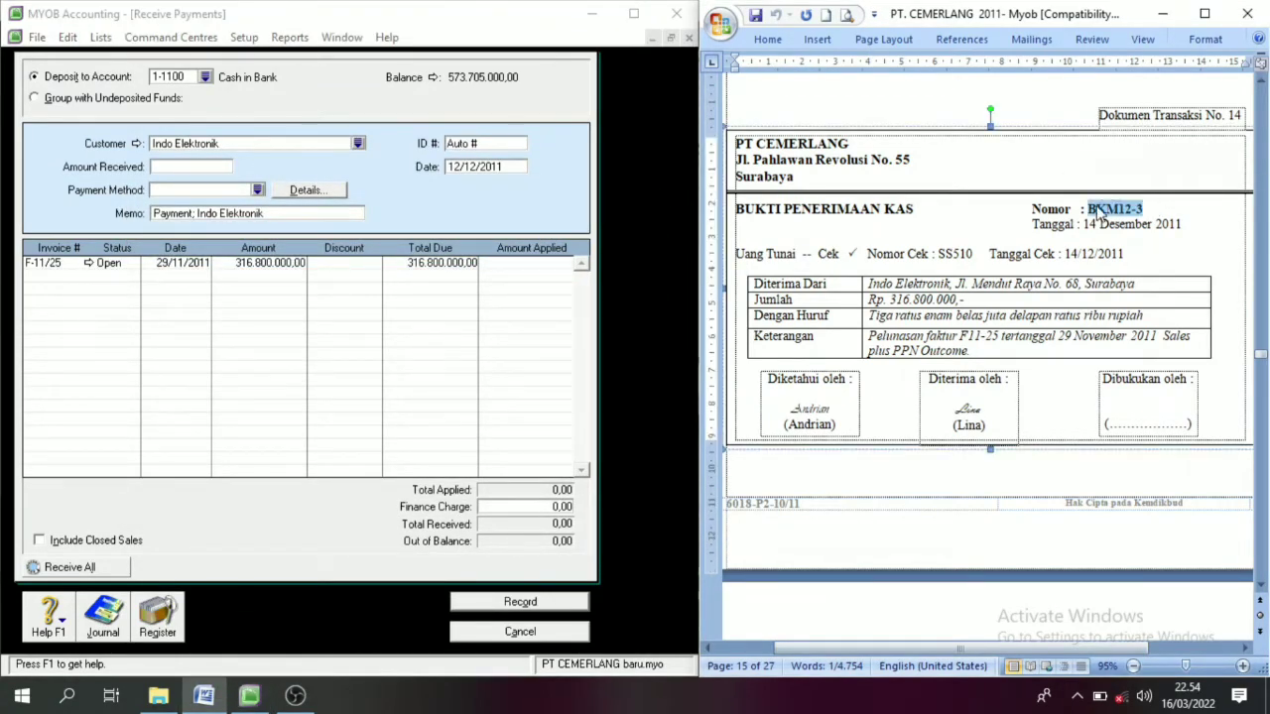
{"action": "left_click", "coordinate": [430, 164]}
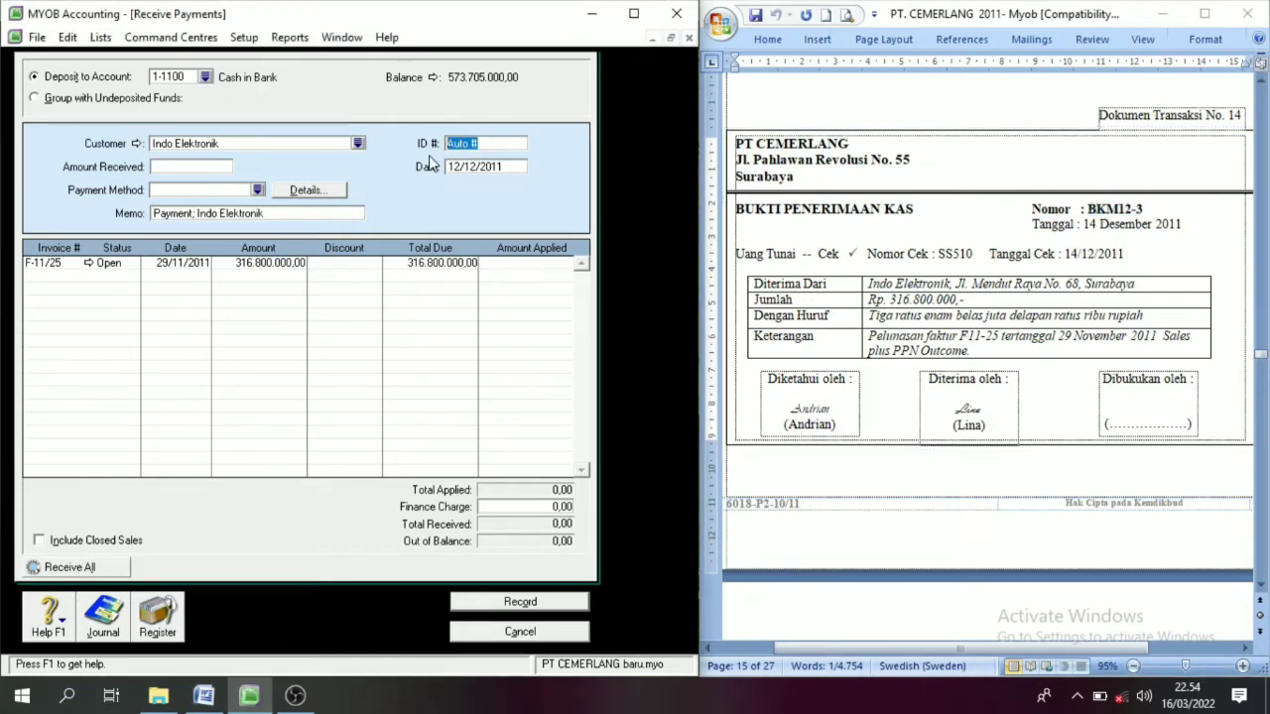
{"action": "key", "text": "ctrl+v"}
{"action": "key", "text": "Tab"}
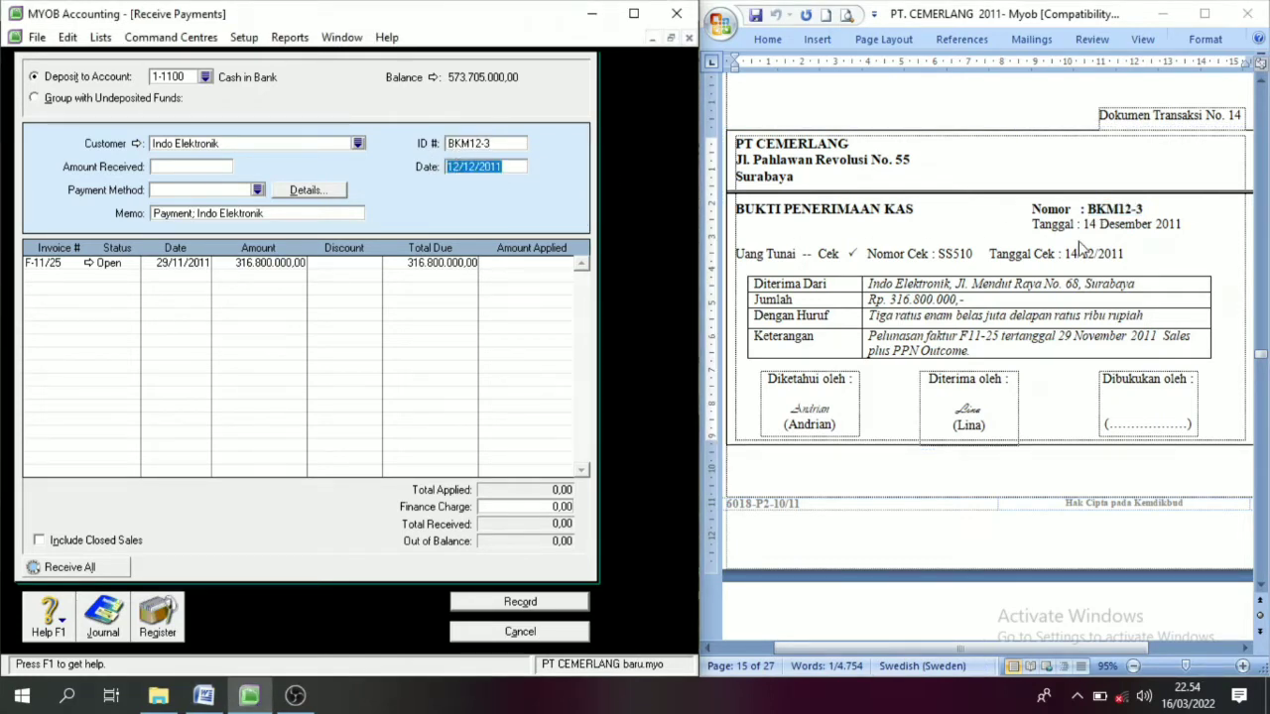
{"action": "type", "text": "14/12/2"}
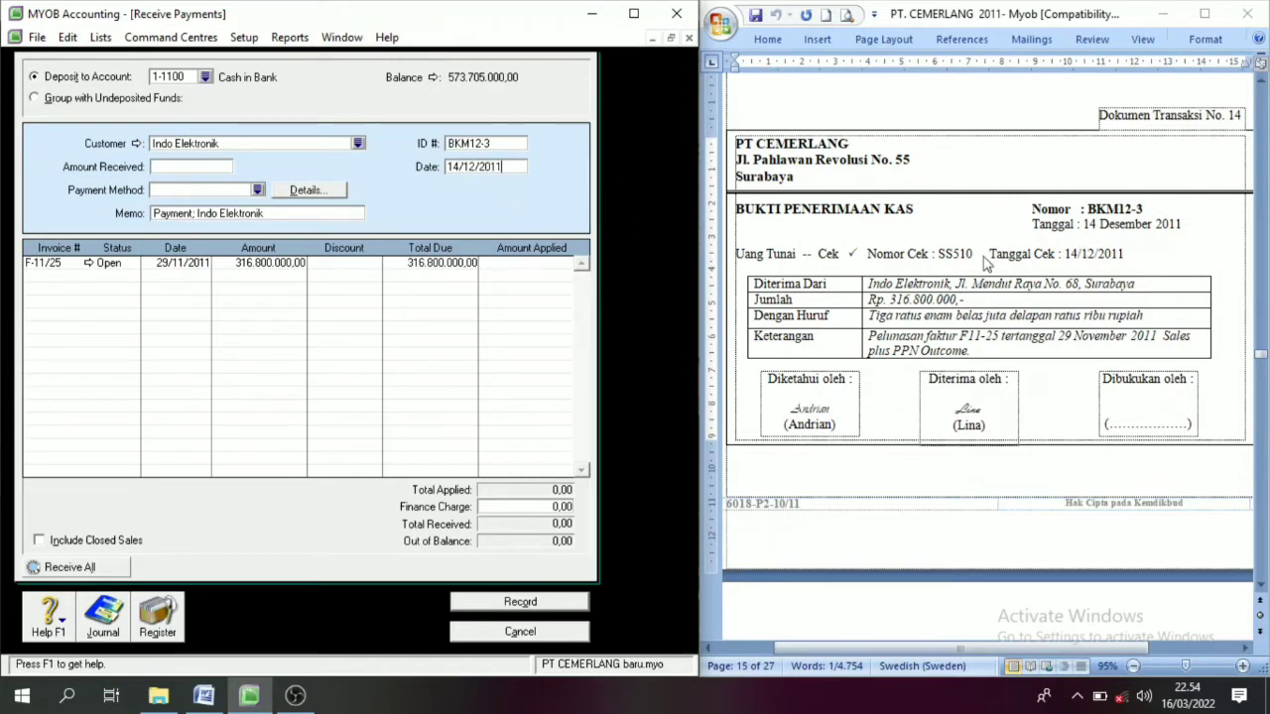
Enter a received amount of 316.800.000 applied in full to invoice F-11/25, record the payment, and close the form
{"action": "left_click", "coordinate": [164, 167]}
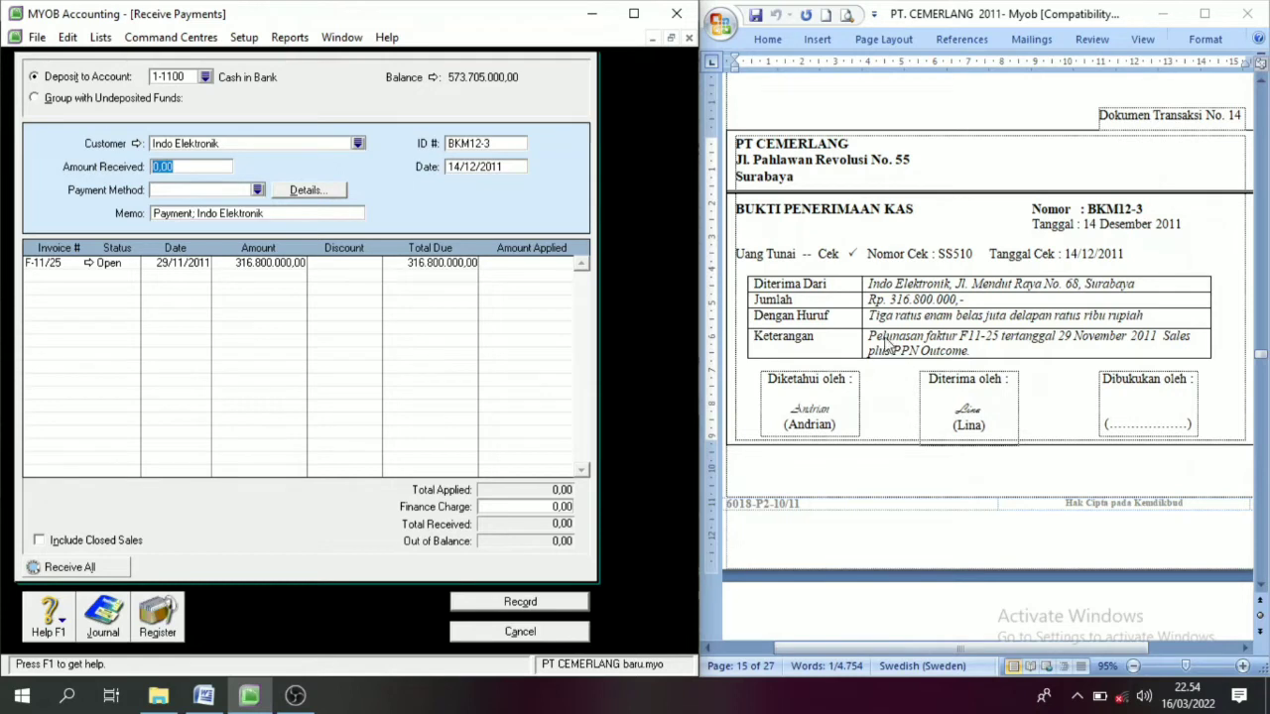
{"action": "type", "text": "316.800.00"}
{"action": "key", "text": "Tab"}
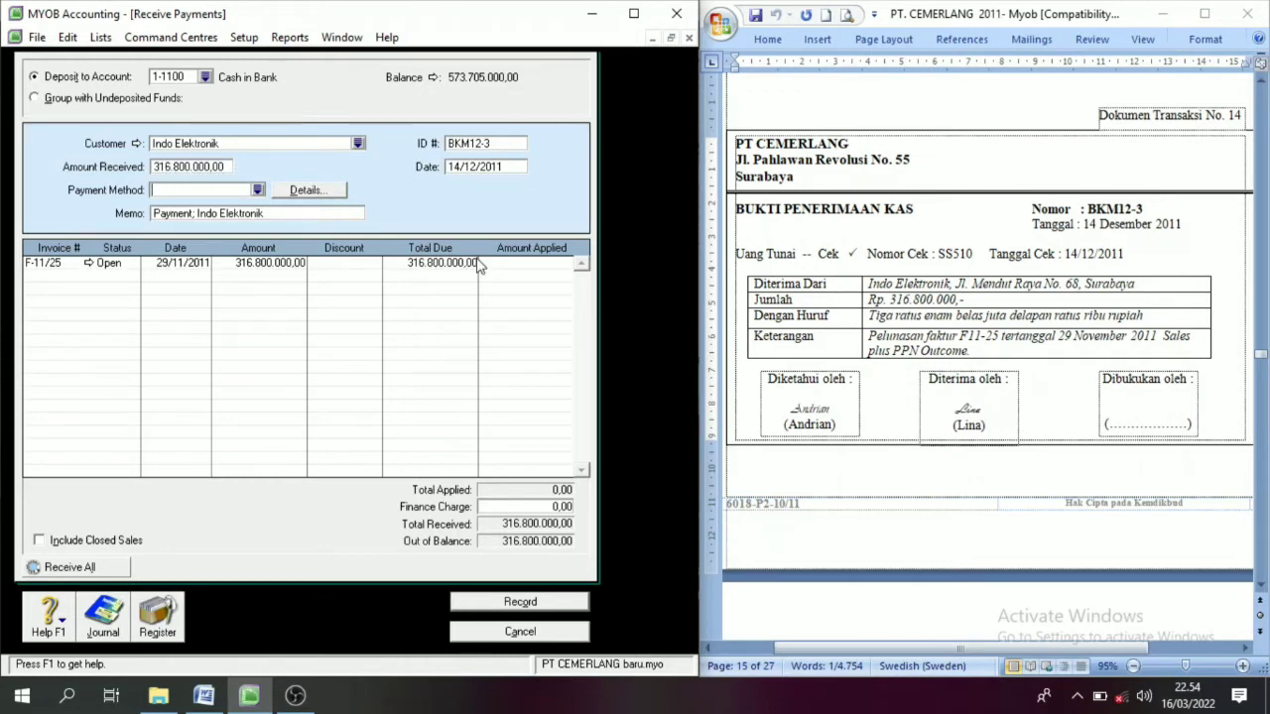
{"action": "left_click", "coordinate": [544, 266]}
{"action": "key", "text": "Tab"}
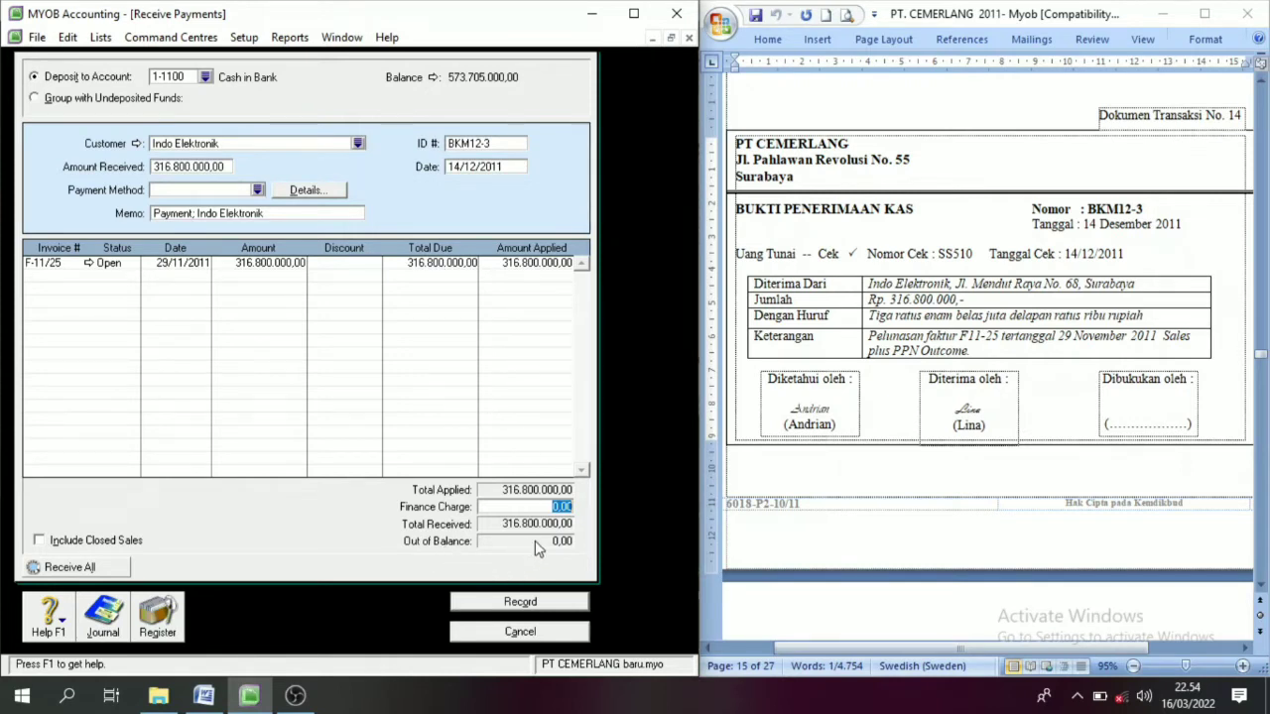
{"action": "left_click", "coordinate": [530, 604]}
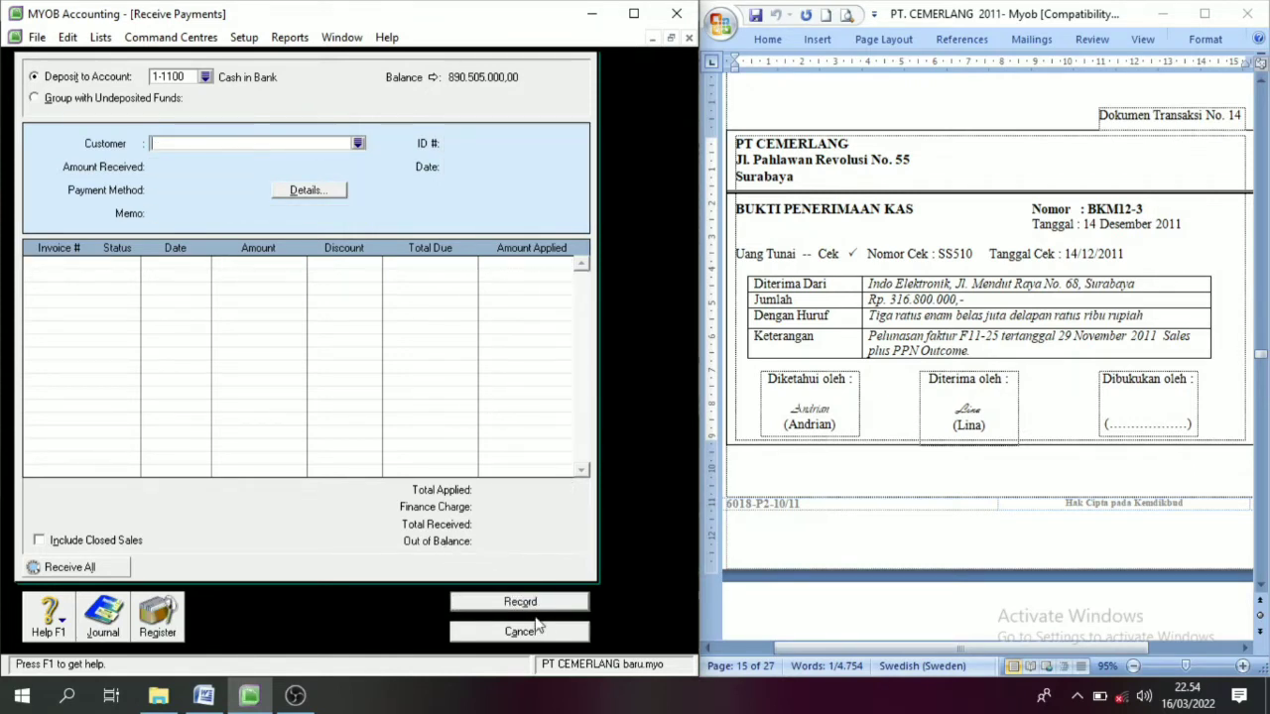
{"action": "left_click", "coordinate": [538, 635]}
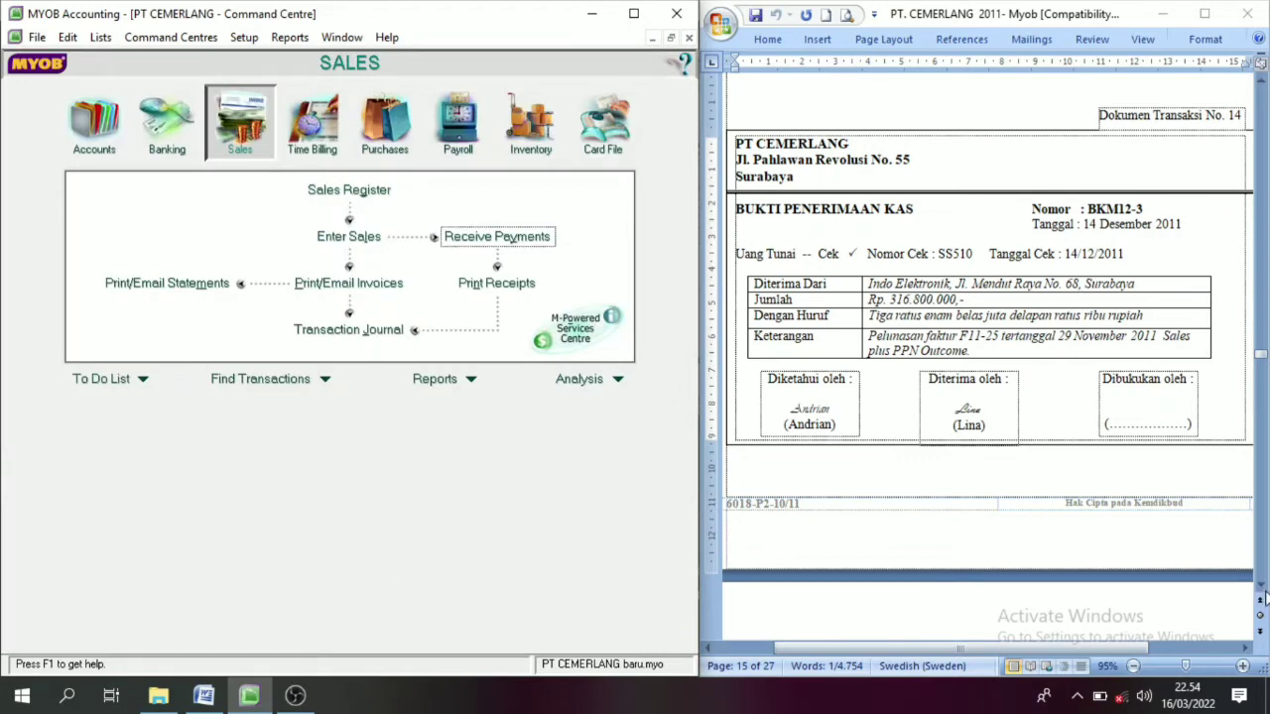
Bring up transaction document 15 and start a new Spend Money entry
{"action": "left_click_drag", "start_coordinate": [1262, 589], "coordinate": [1262, 589]}
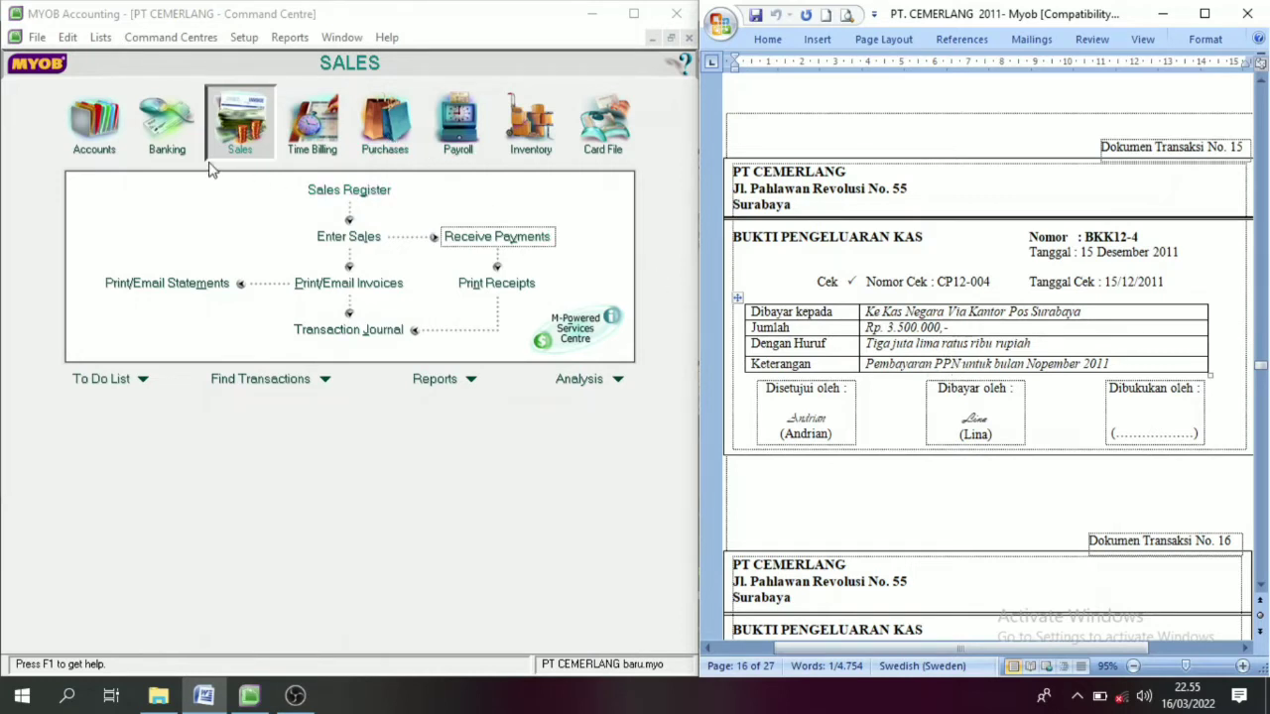
{"action": "left_click", "coordinate": [165, 144]}
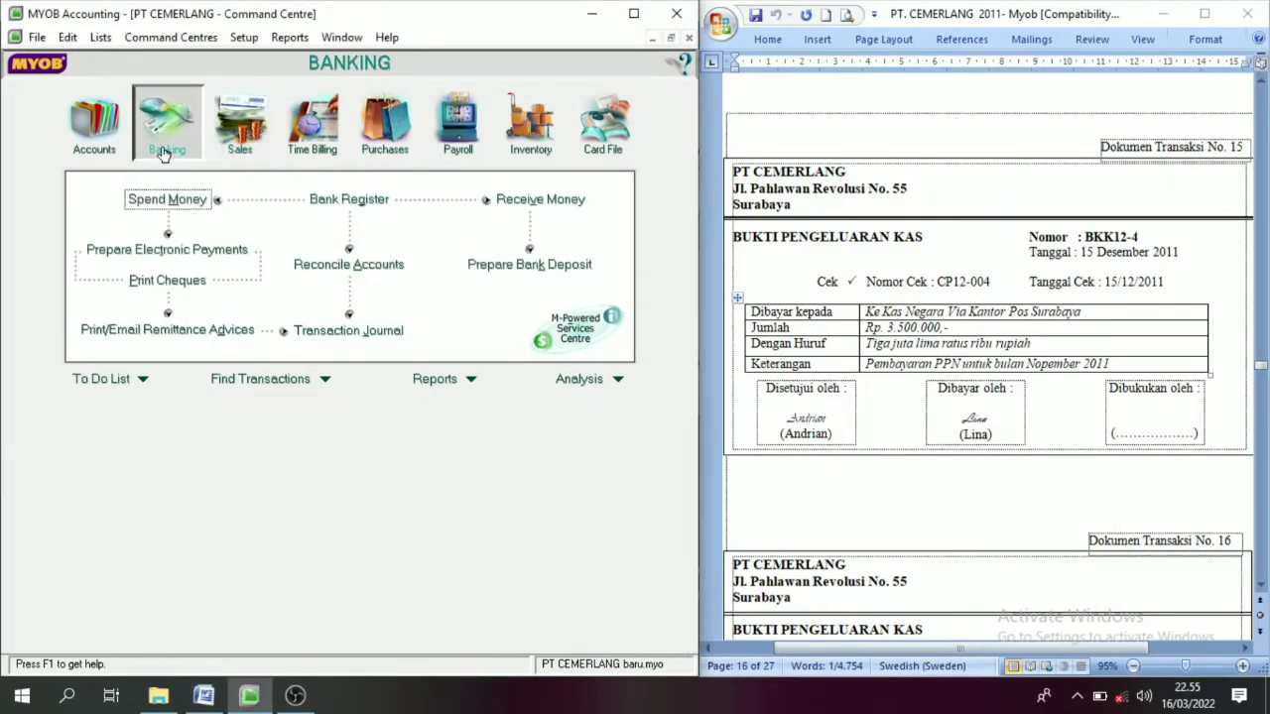
{"action": "left_click", "coordinate": [174, 201]}
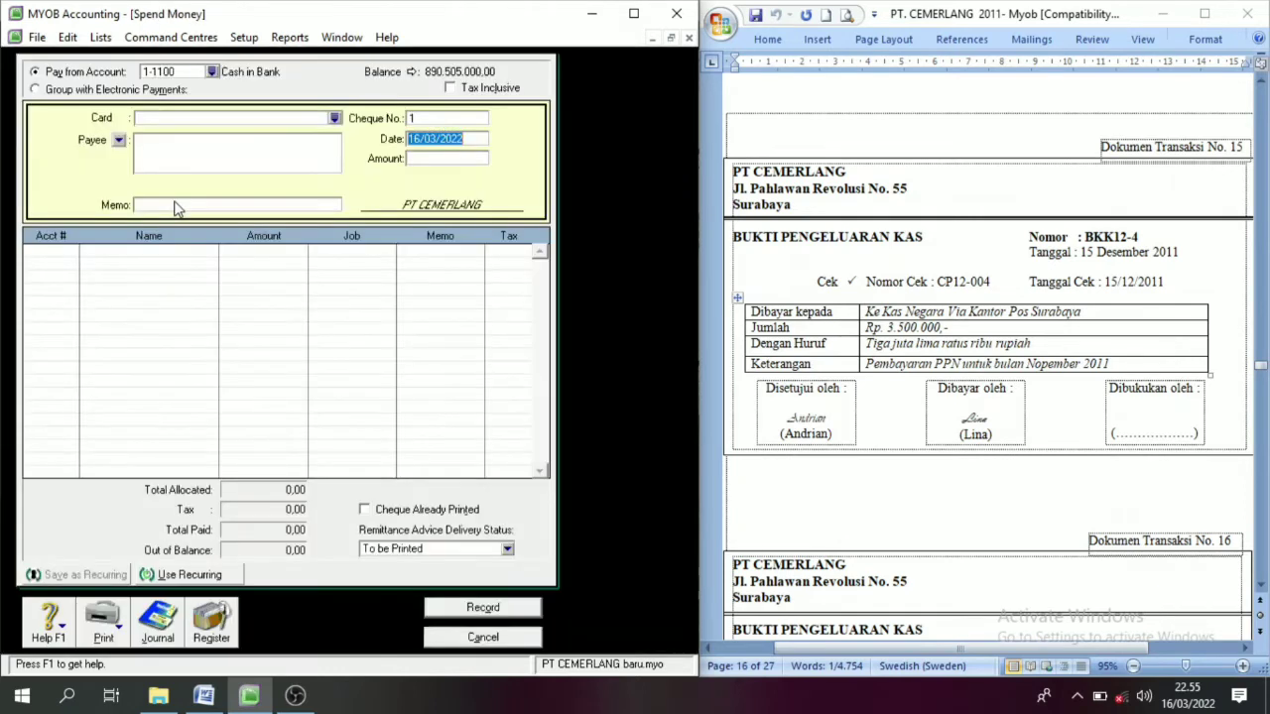
Set the payment's cheque number to BKK12-4, copied from the document, and its date to 15/12/2011
{"action": "left_click", "coordinate": [434, 120]}
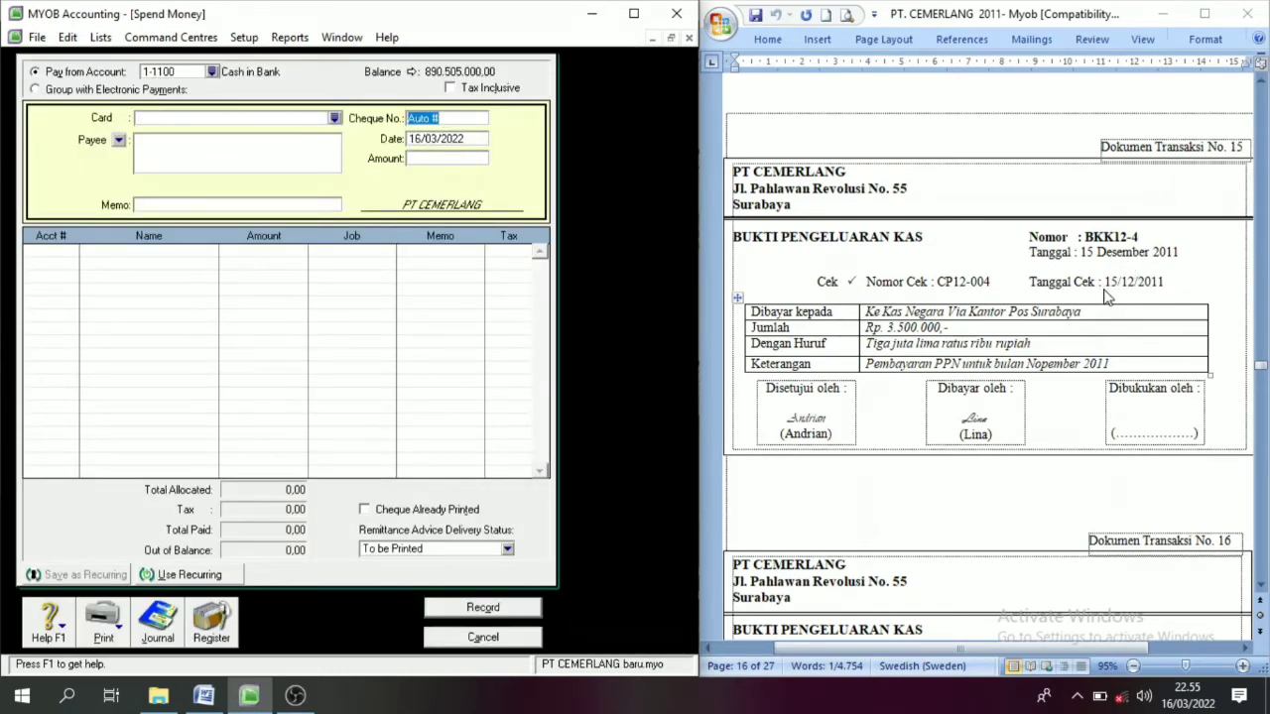
{"action": "left_click", "coordinate": [1107, 247]}
{"action": "left_click_drag", "start_coordinate": [1084, 237], "coordinate": [1103, 235]}
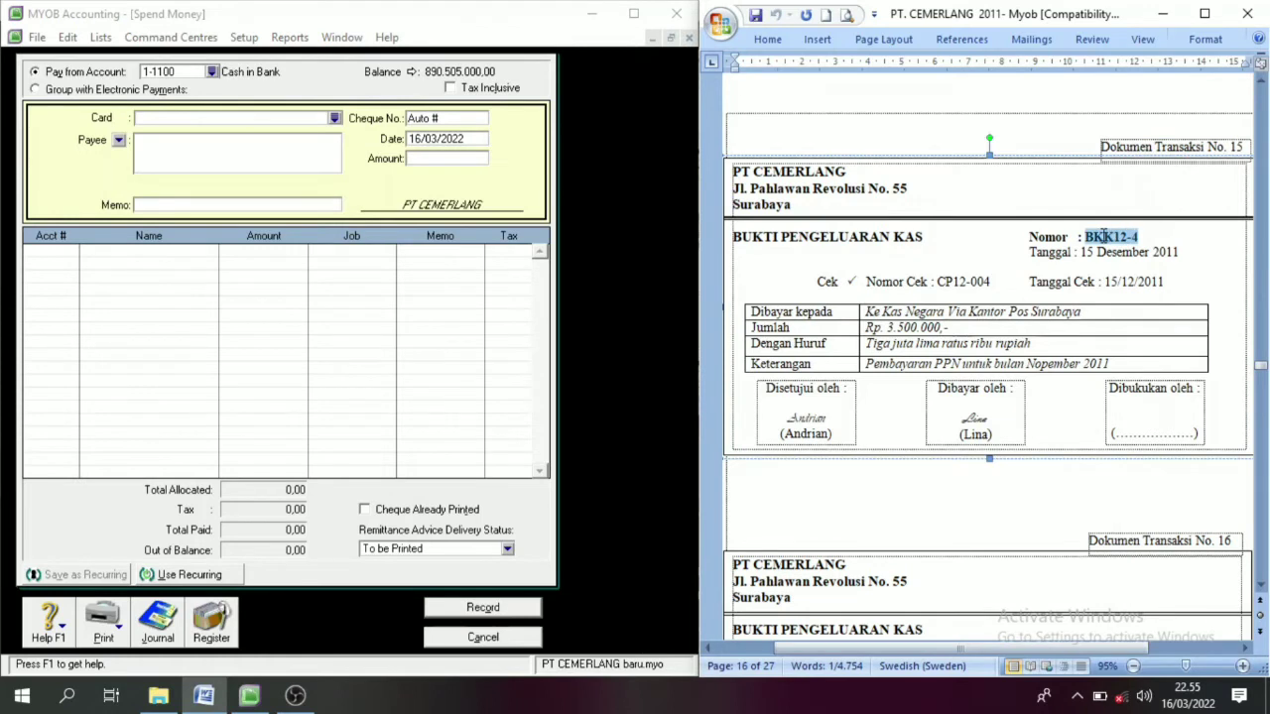
{"action": "left_click", "coordinate": [463, 123]}
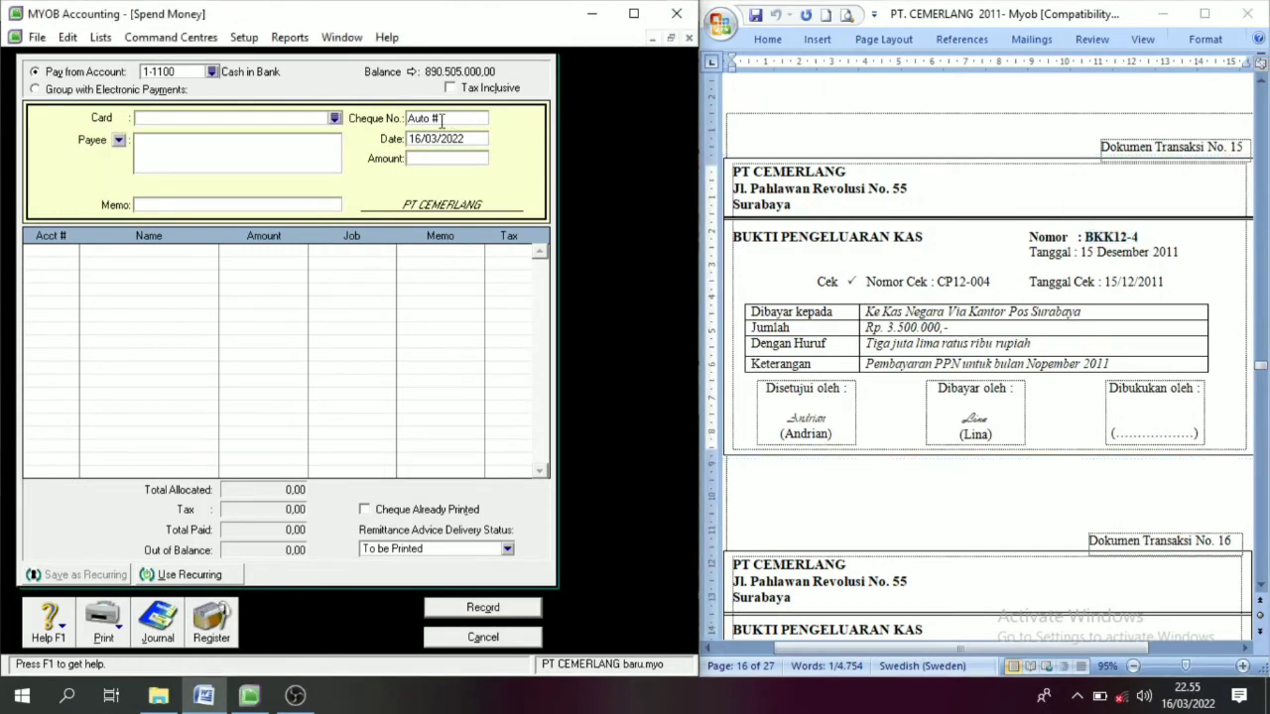
{"action": "type", "text": "BKK12-4"}
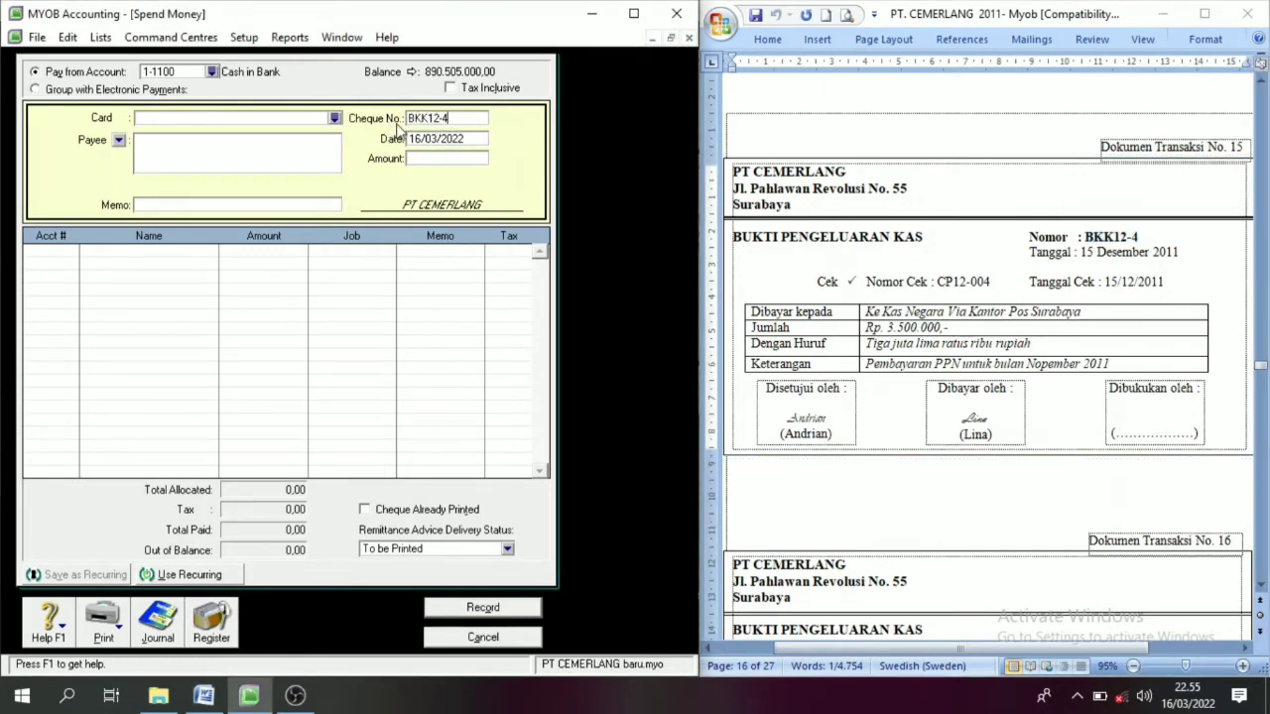
{"action": "left_click", "coordinate": [440, 140]}
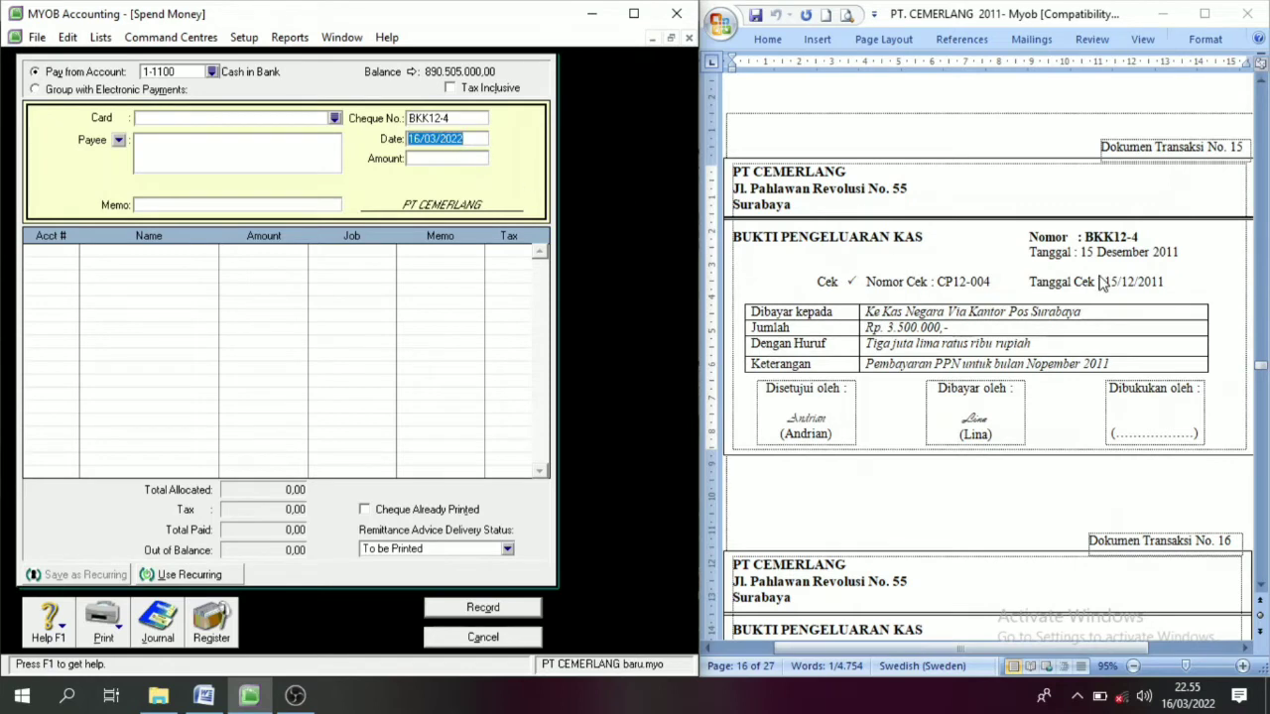
{"action": "type", "text": "15/12/2011"}
{"action": "key", "text": "Tab"}
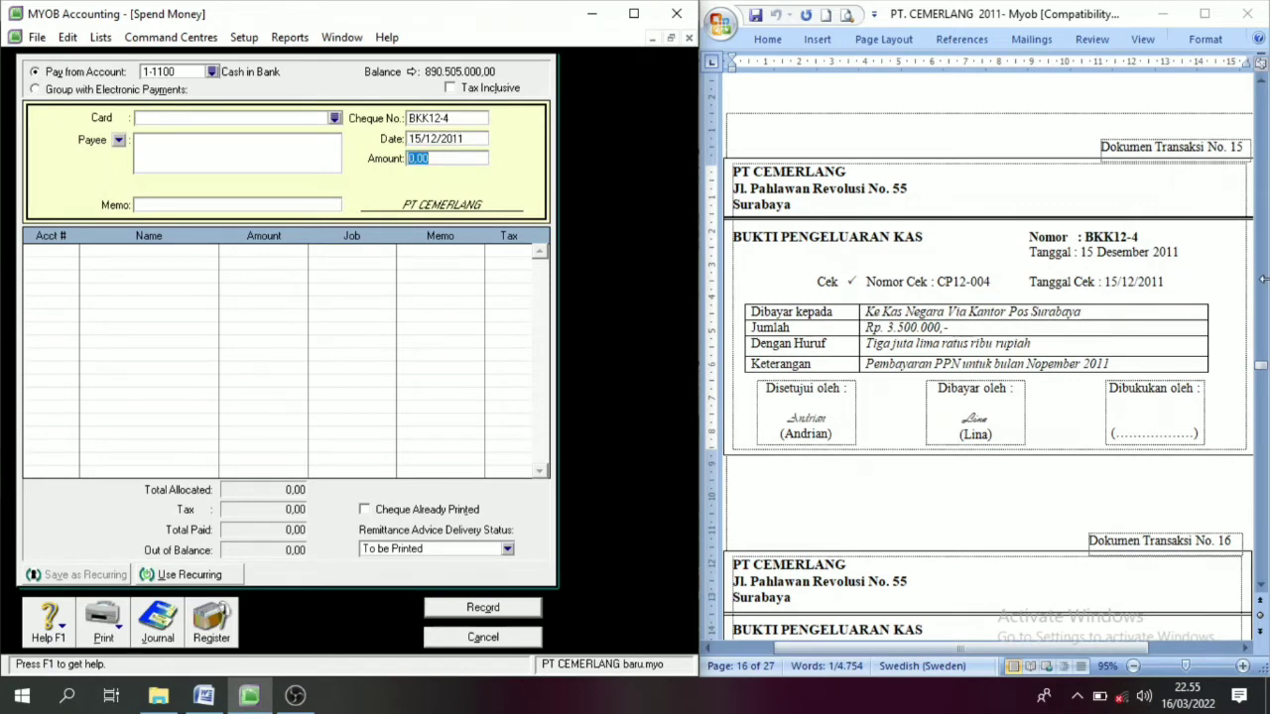
Enter an amount of 3.500.000 and the memo "Pembayaran PPN untuk bulan Nopember", copied from the document's description
{"action": "type", "text": "3.5"}
{"action": "type", "text": "00.000"}
{"action": "key", "text": "Tab"}
{"action": "left_click", "coordinate": [952, 368]}
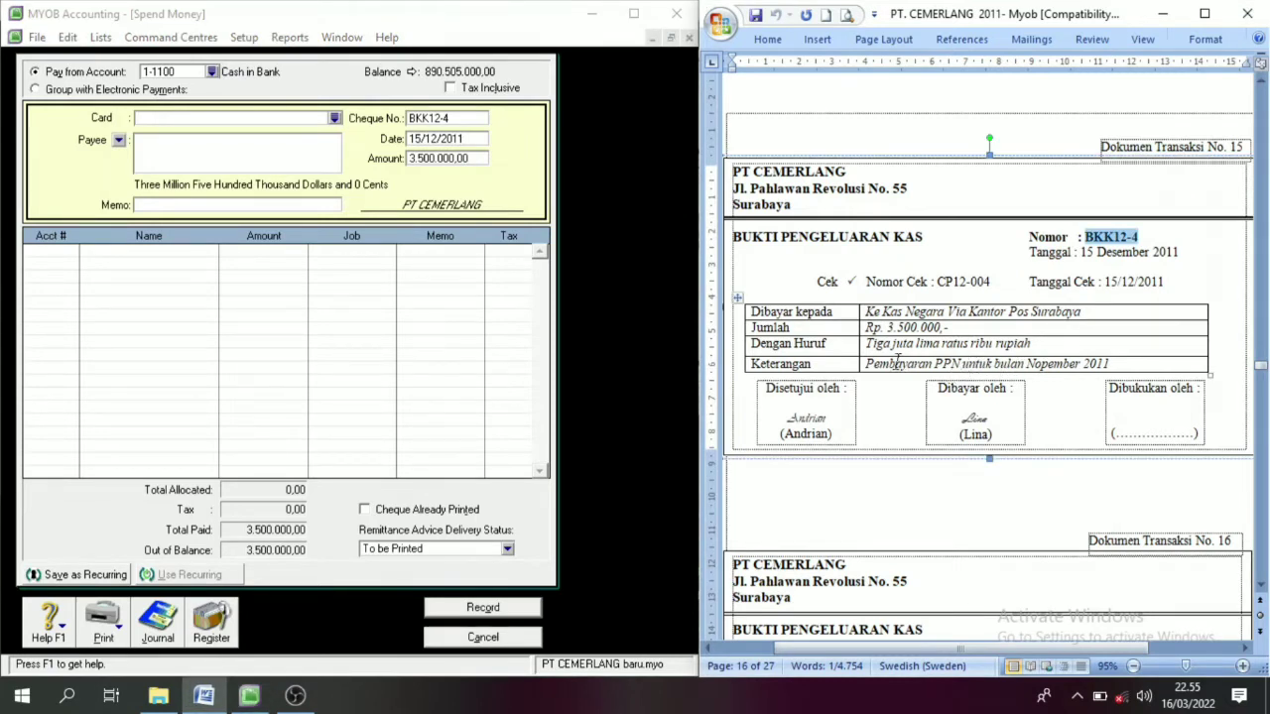
{"action": "left_click_drag", "start_coordinate": [862, 364], "coordinate": [1078, 367]}
{"action": "key", "text": "ctrl+c"}
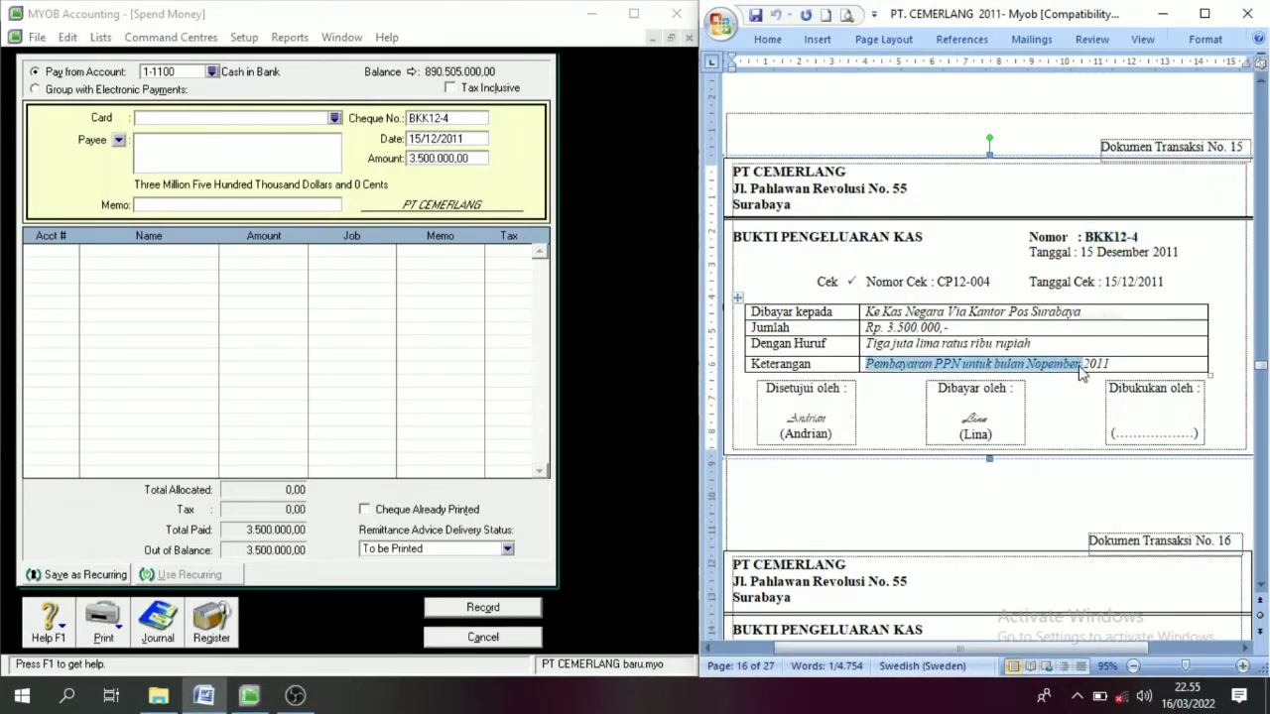
{"action": "left_click", "coordinate": [142, 203]}
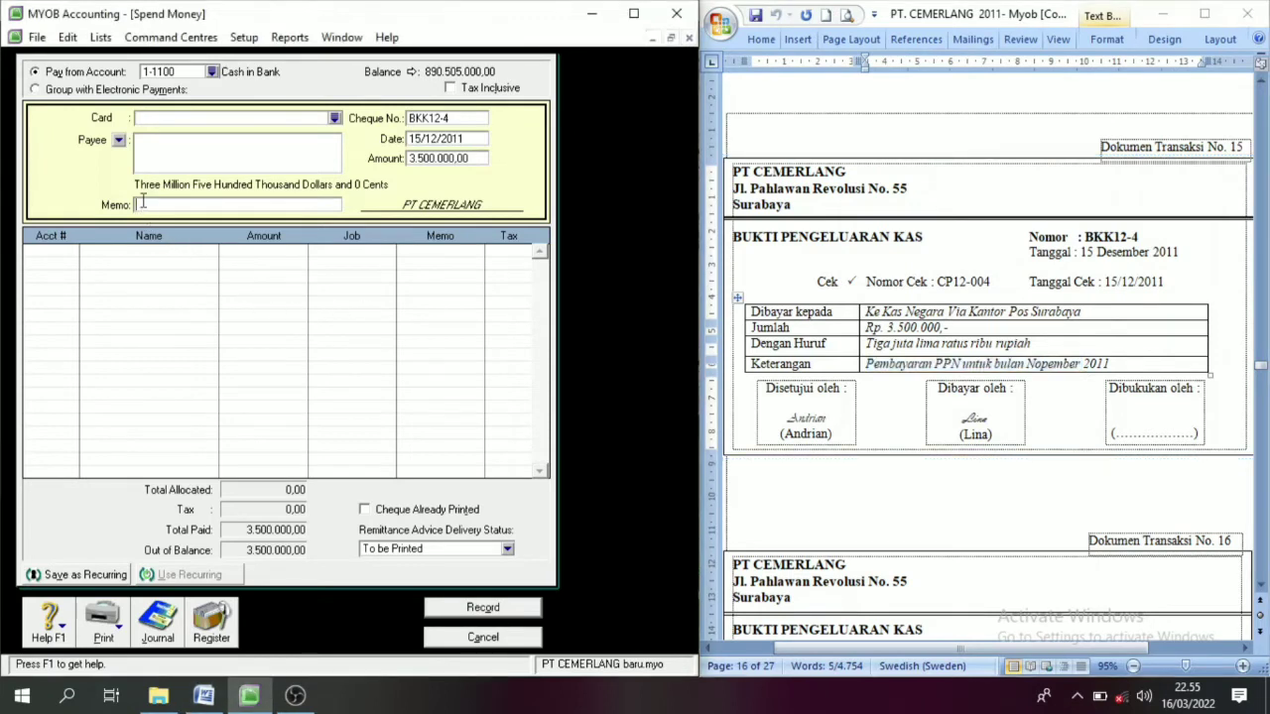
{"action": "key", "text": "ctrl+v"}
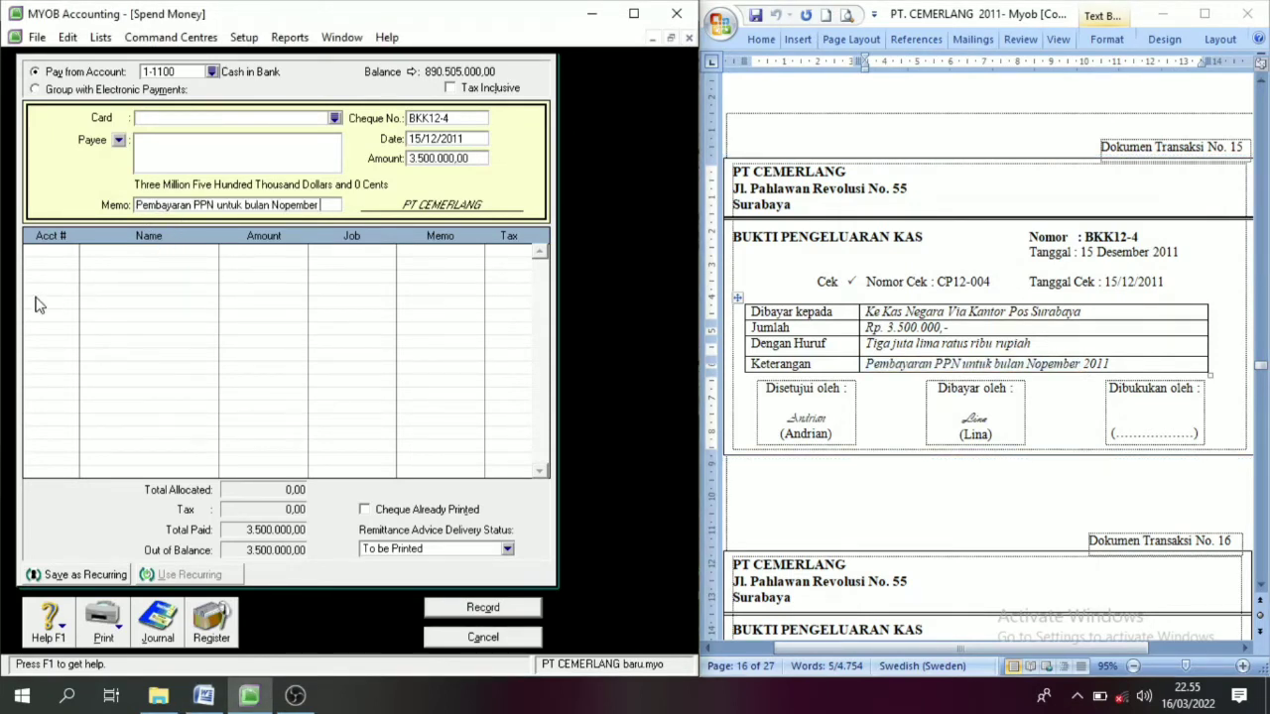
Allocate the full payment to account 2-1400 PPN Payable, record it, and close the Spend Money form
{"action": "left_click", "coordinate": [61, 250]}
{"action": "left_click", "coordinate": [71, 251]}
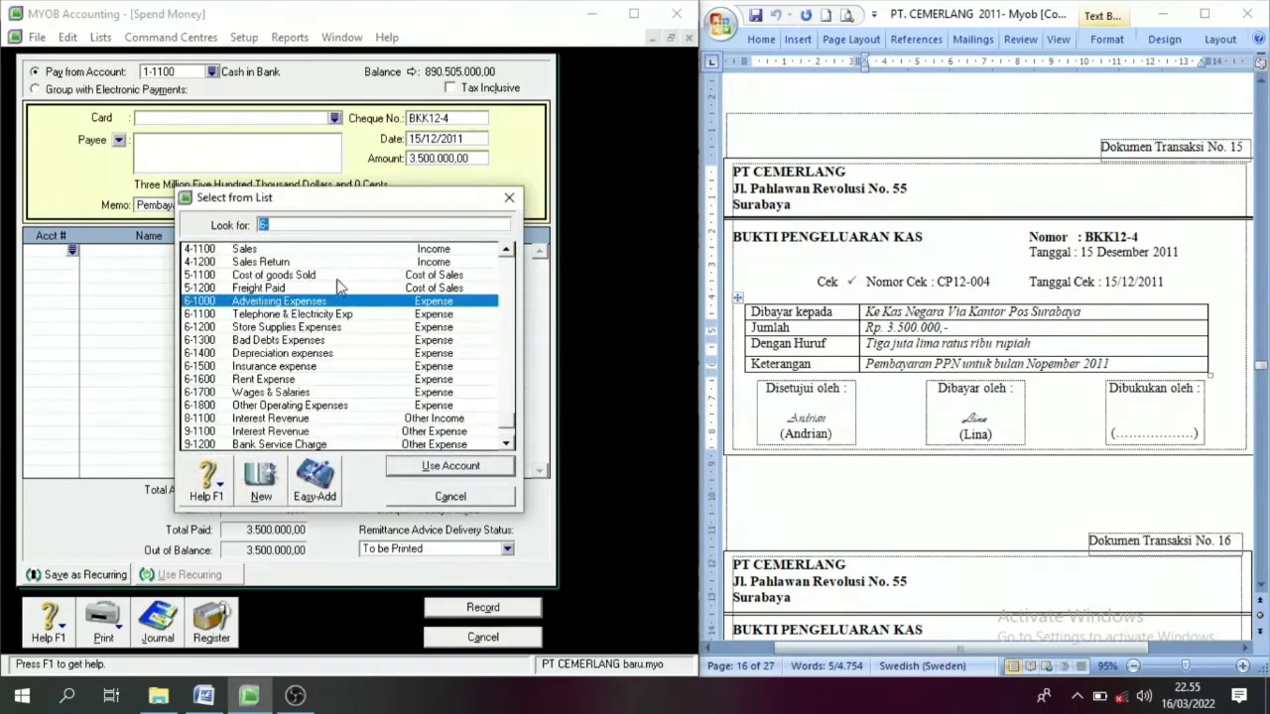
{"action": "left_click", "coordinate": [506, 253]}
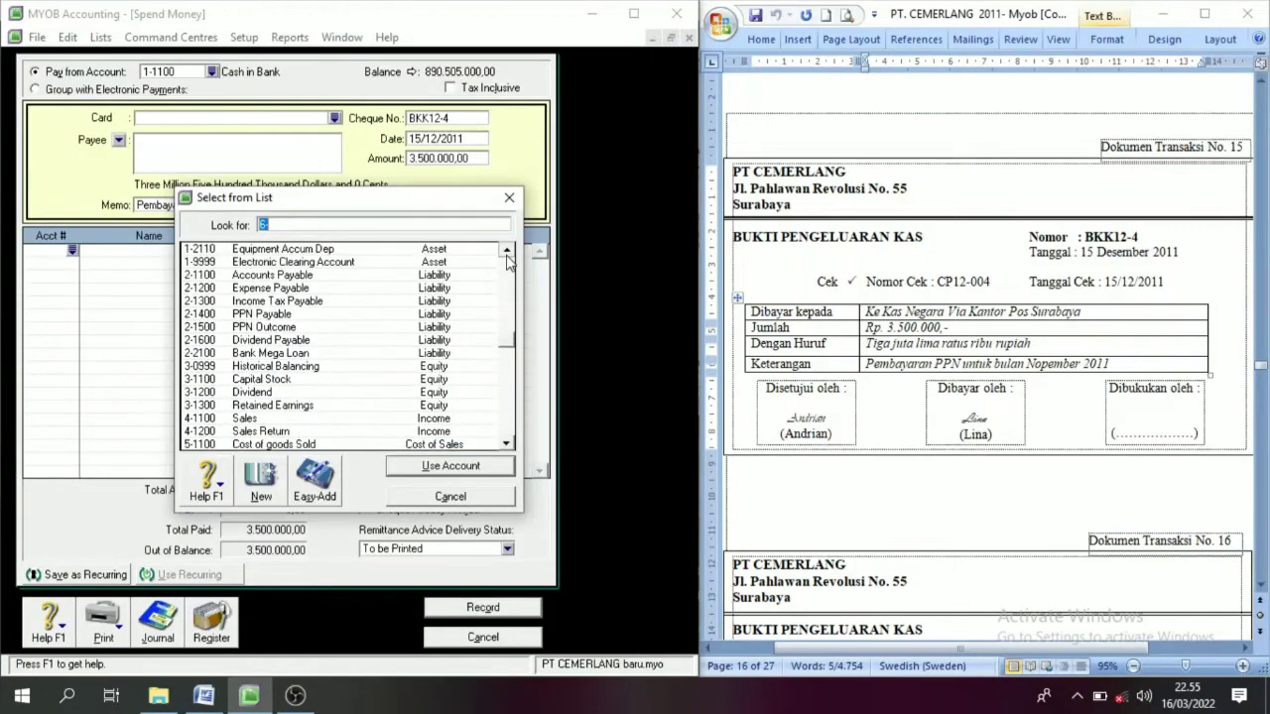
{"action": "scroll", "coordinate": [508, 260], "scroll_direction": "up", "scroll_amount": 1}
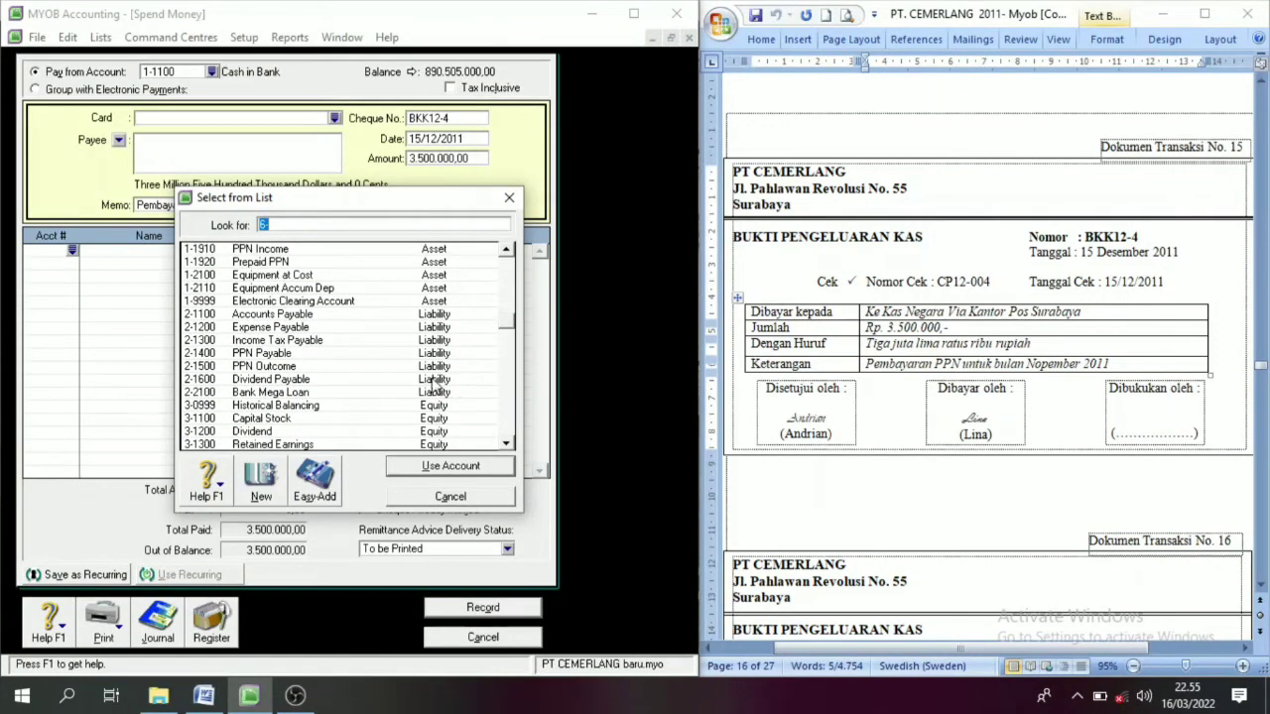
{"action": "left_click", "coordinate": [270, 355]}
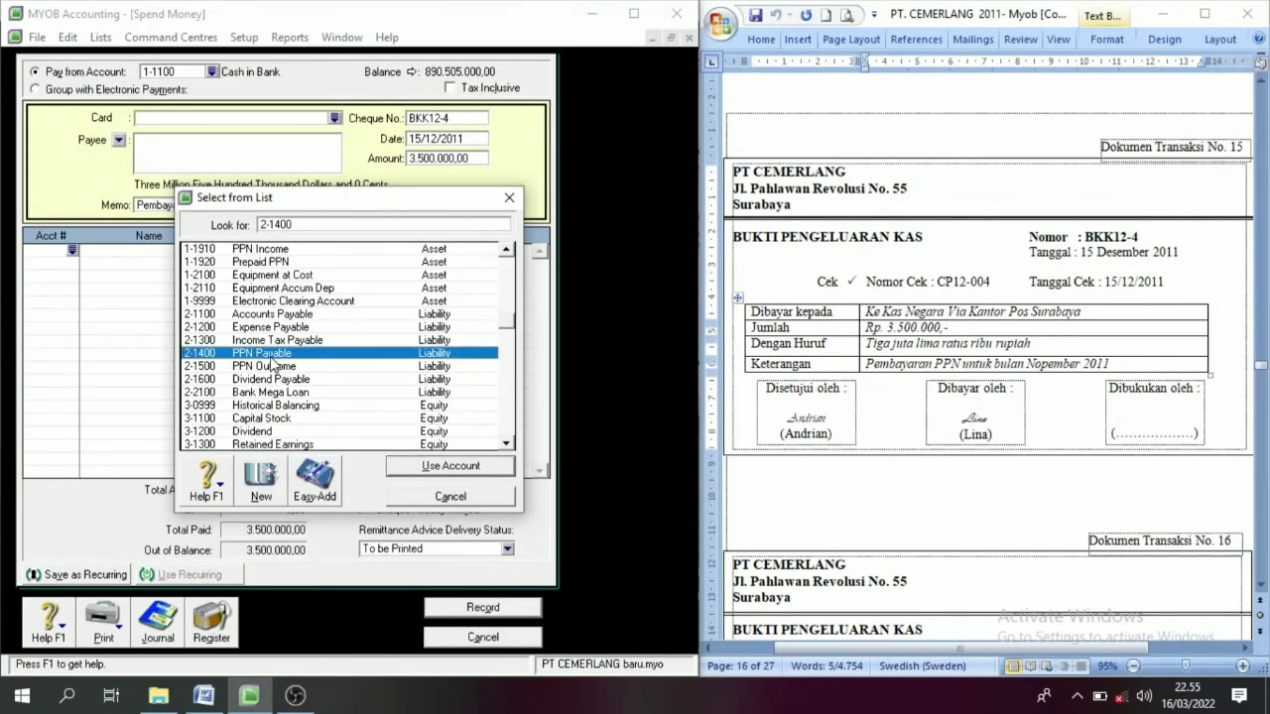
{"action": "left_click", "coordinate": [427, 465]}
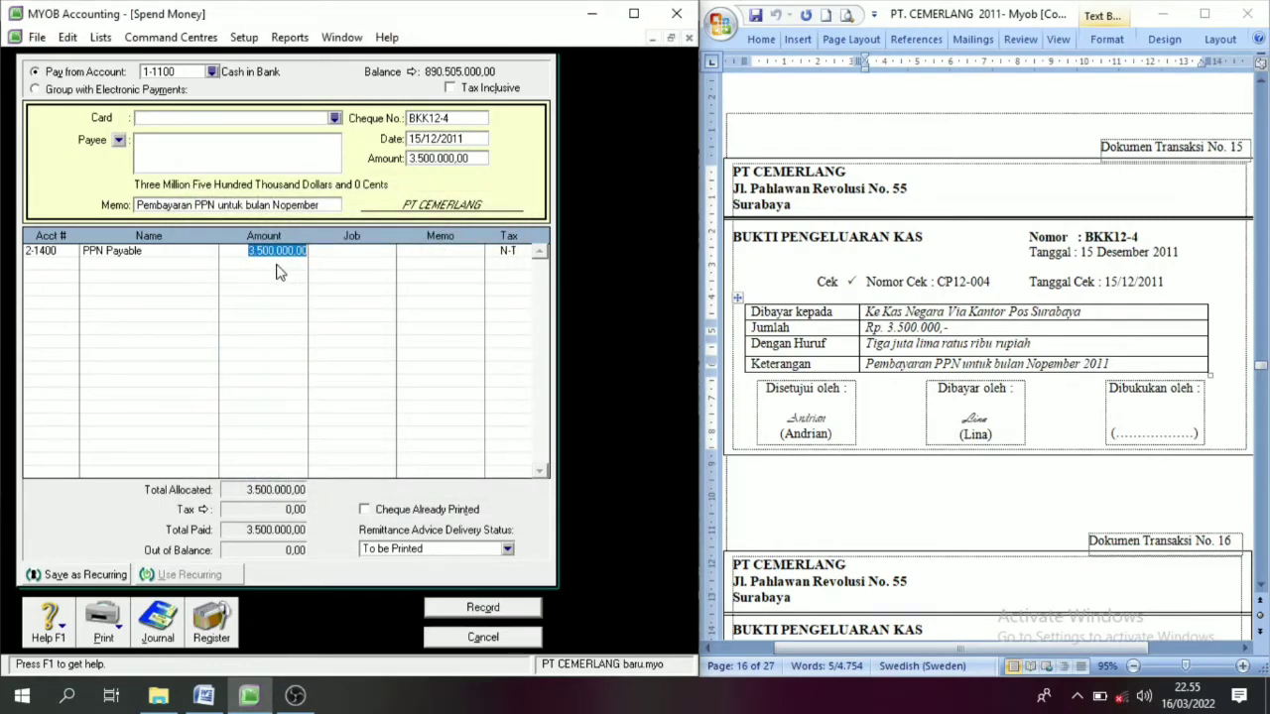
{"action": "left_click", "coordinate": [483, 607]}
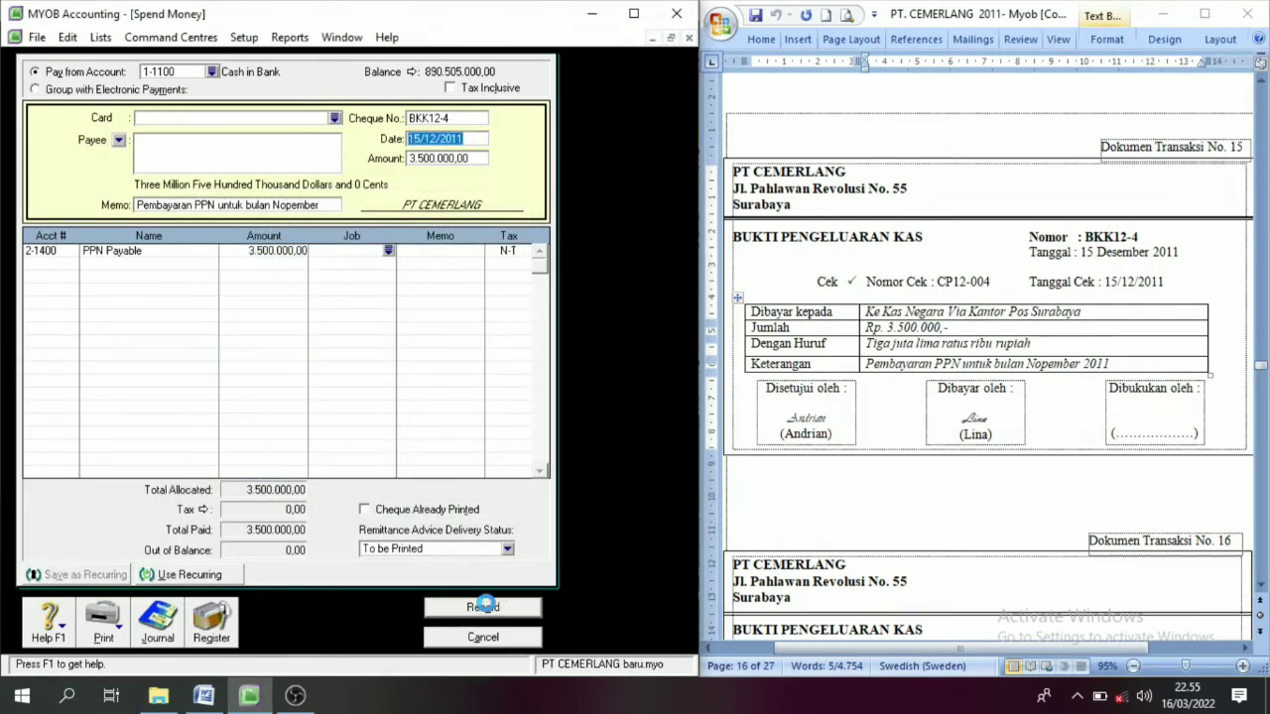
{"action": "left_click", "coordinate": [485, 638]}
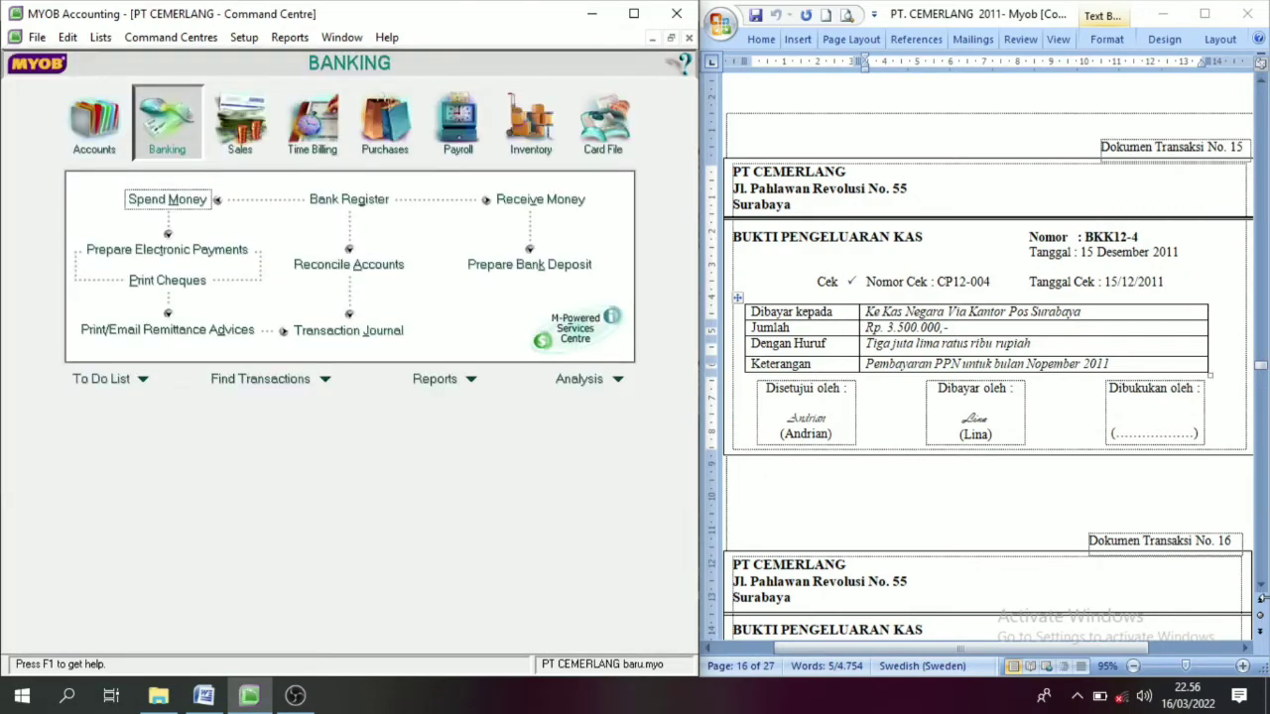
Bring up transaction document 16 and start another Spend Money entry for it
{"action": "left_click", "coordinate": [1261, 595]}
{"action": "scroll", "coordinate": [1262, 591], "scroll_direction": "down", "scroll_amount": 3}
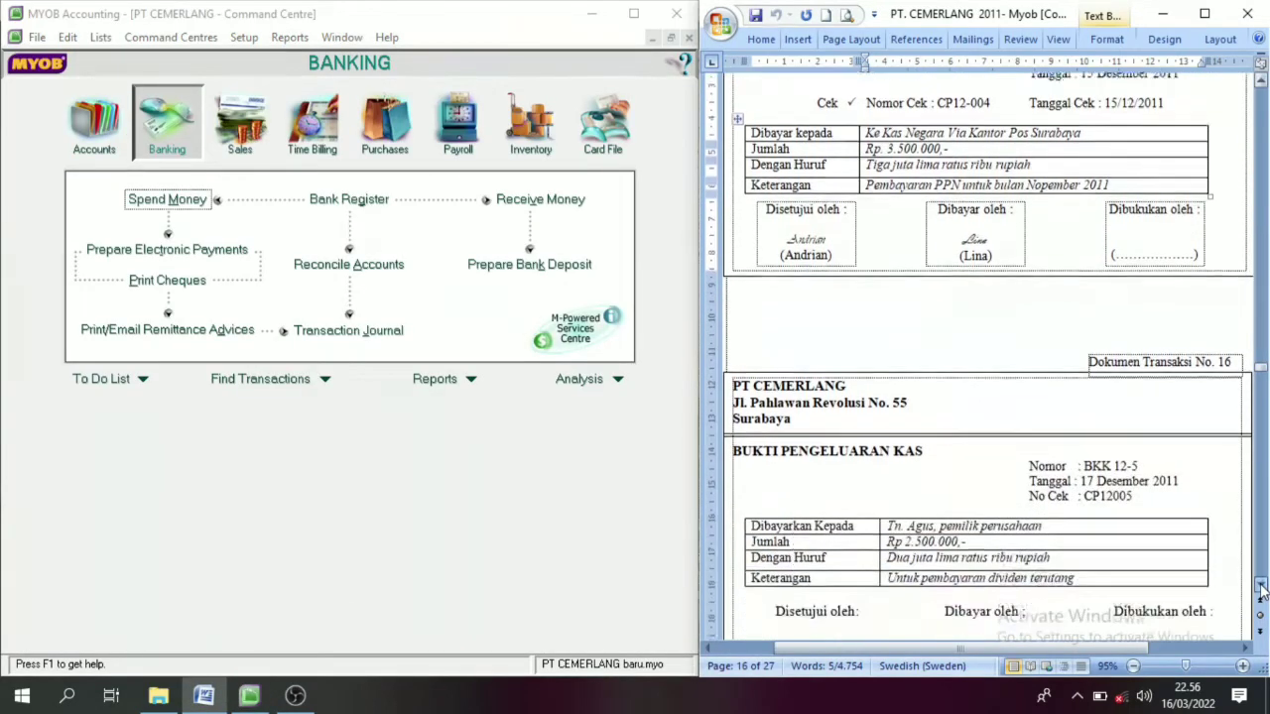
{"action": "scroll", "coordinate": [1262, 591], "scroll_direction": "down", "scroll_amount": 4}
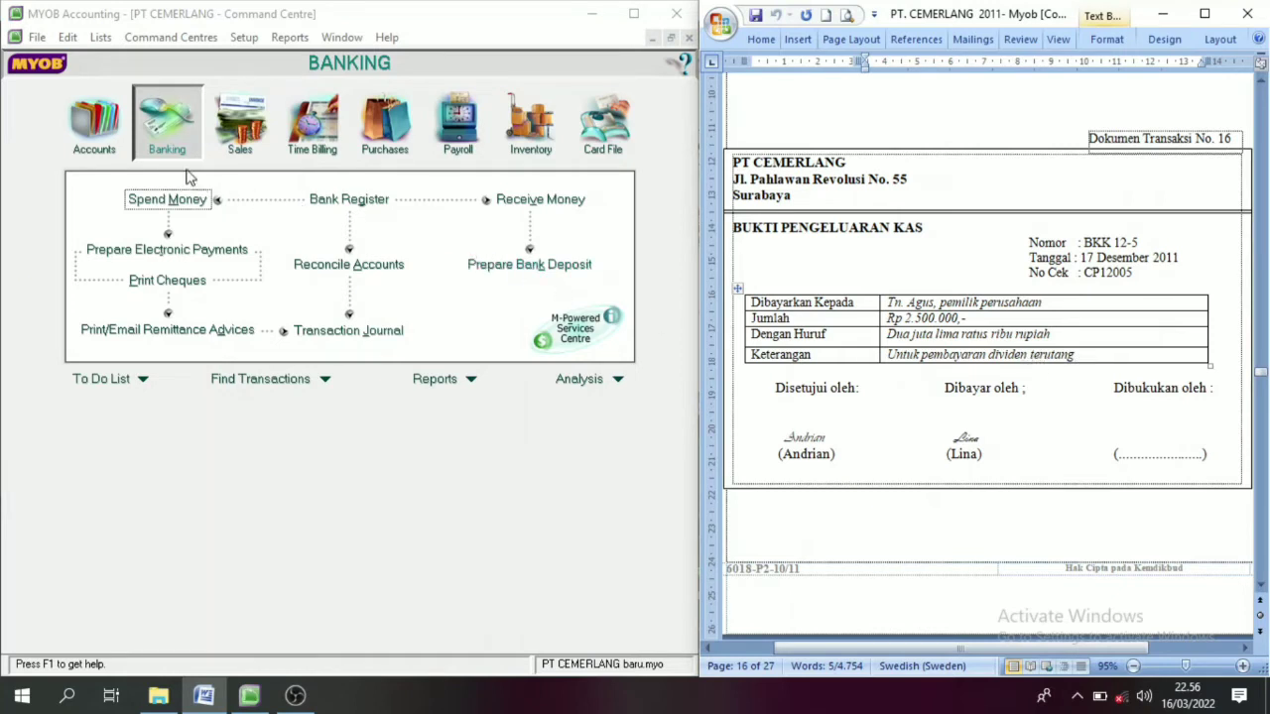
{"action": "left_click", "coordinate": [167, 138]}
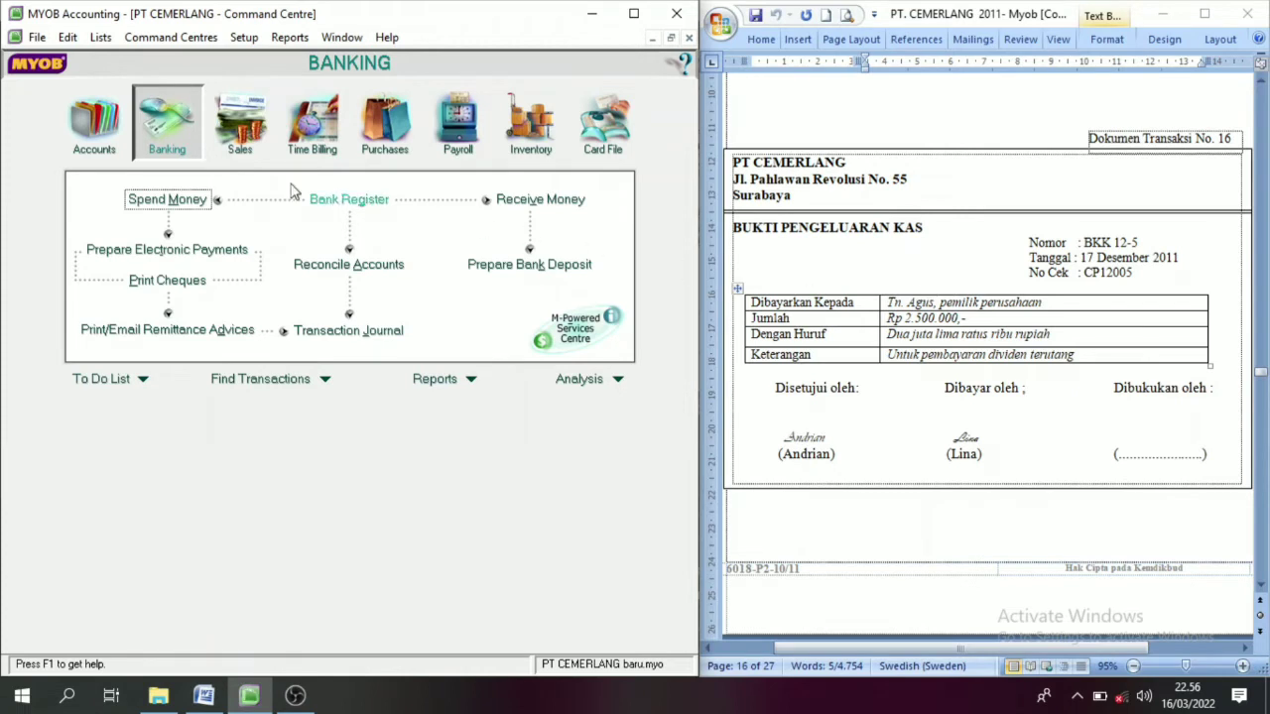
{"action": "left_click", "coordinate": [167, 199]}
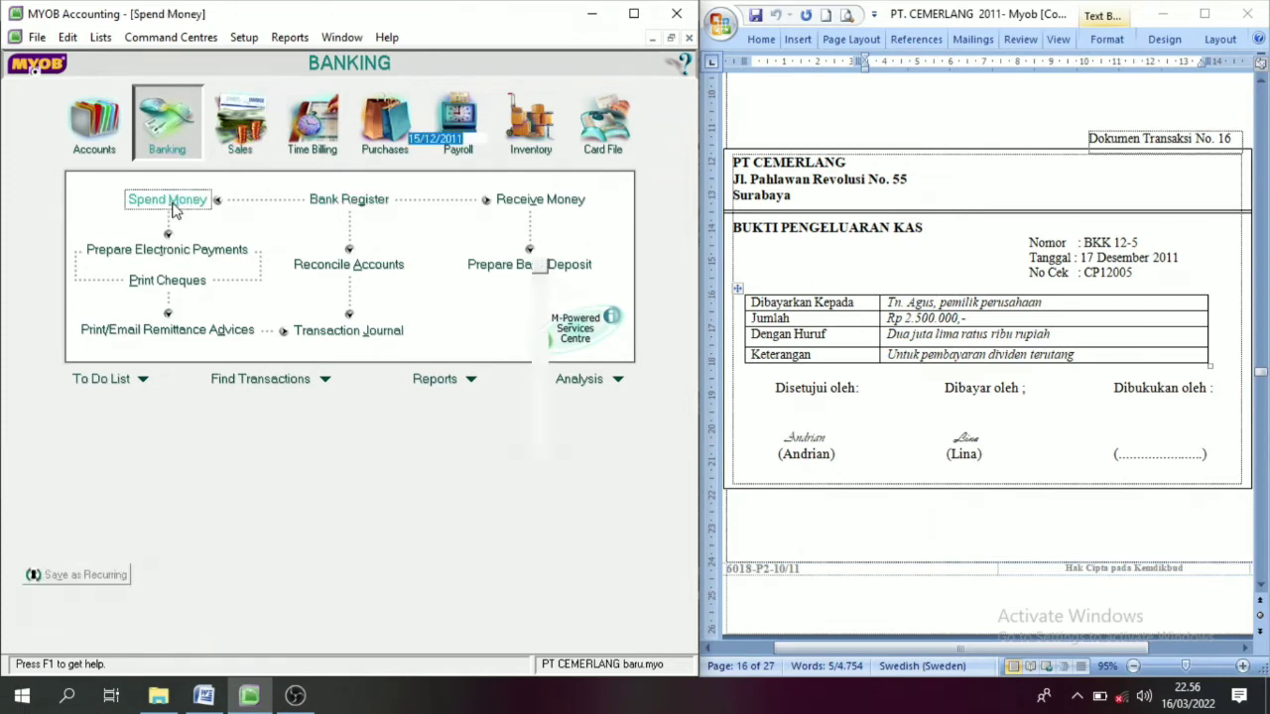
Set the cheque number to BKK 12-5, copied from the document, and the payment date to 17/12/2011
{"action": "left_click", "coordinate": [429, 120]}
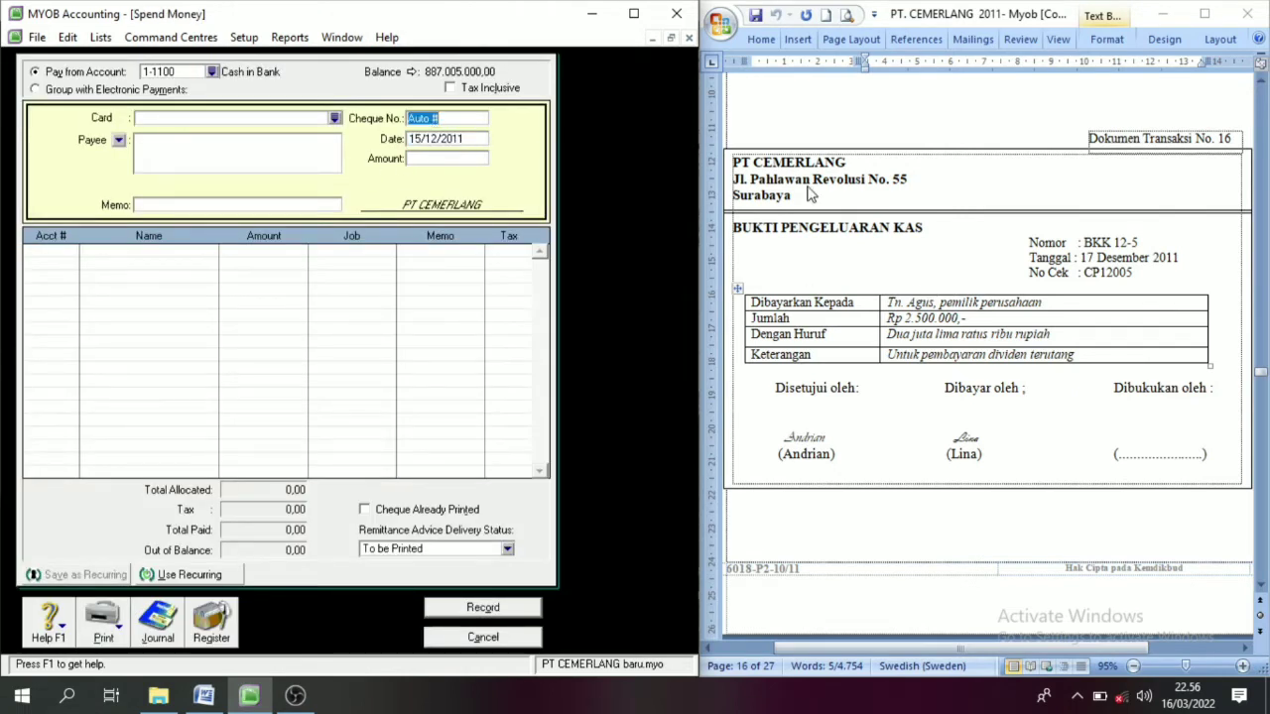
{"action": "left_click", "coordinate": [1142, 242]}
{"action": "left_click_drag", "start_coordinate": [1153, 242], "coordinate": [1083, 243]}
{"action": "key", "text": "ctrl+c"}
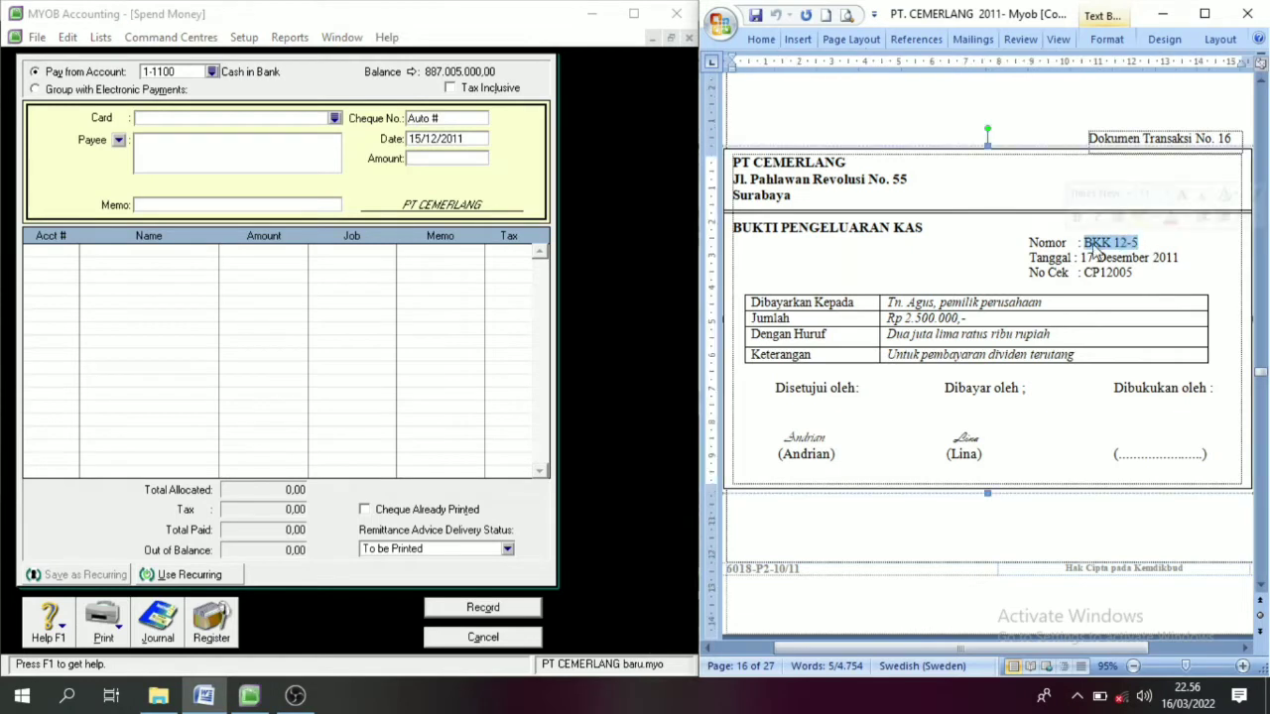
{"action": "left_click", "coordinate": [458, 119]}
{"action": "key", "text": "ctrl+v"}
{"action": "left_click", "coordinate": [416, 144]}
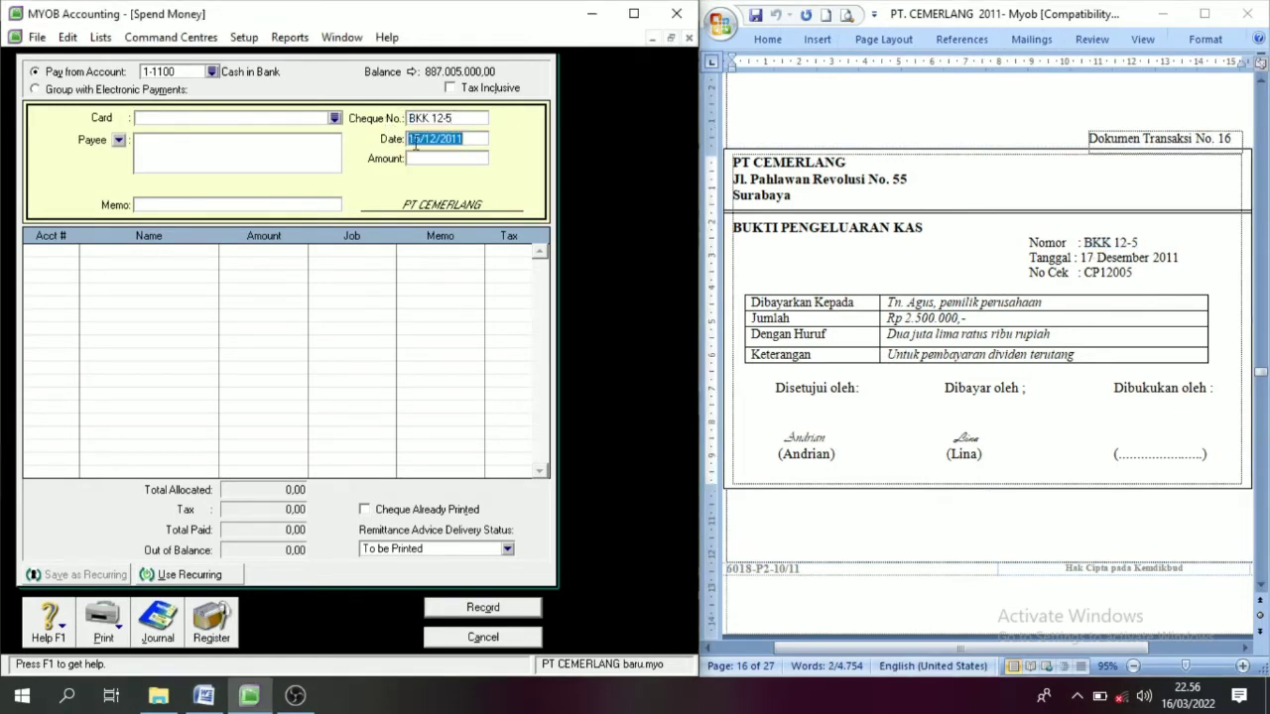
{"action": "left_click", "coordinate": [421, 140]}
{"action": "key", "text": "BackSpace"}
{"action": "type", "text": "7"}
{"action": "key", "text": "Tab"}
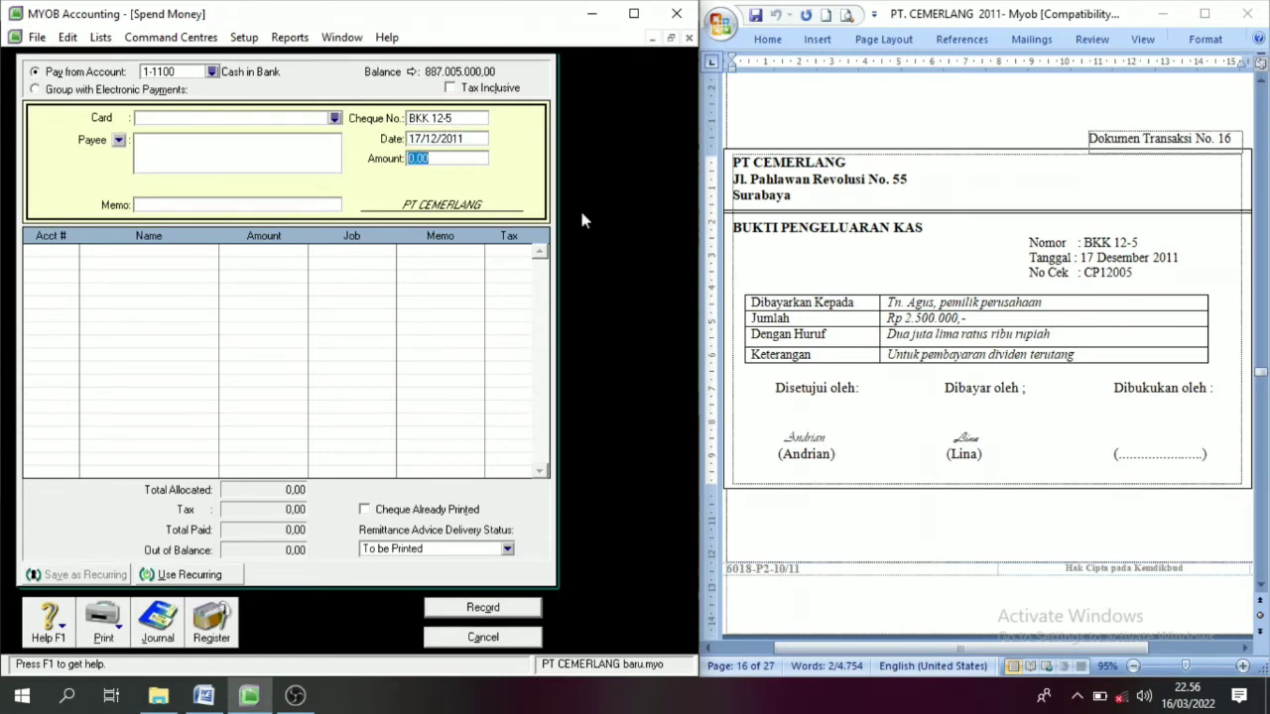
Enter an amount of 2.500.000 and the memo "Untuk pembayaran dividen terutang", copied from the document's description
{"action": "type", "text": "2."}
{"action": "type", "text": "500.000"}
{"action": "key", "text": "Tab"}
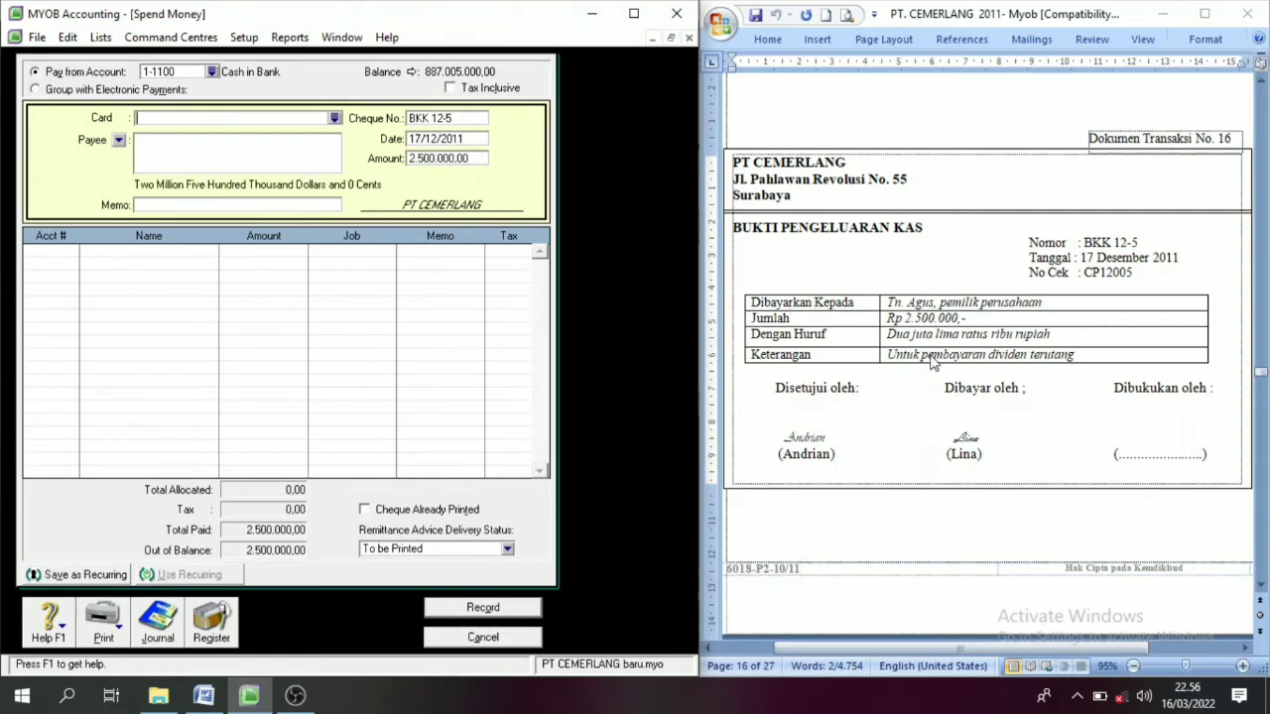
{"action": "left_click", "coordinate": [970, 359]}
{"action": "left_click_drag", "start_coordinate": [1075, 357], "coordinate": [888, 355]}
{"action": "key", "text": "ctrl+c"}
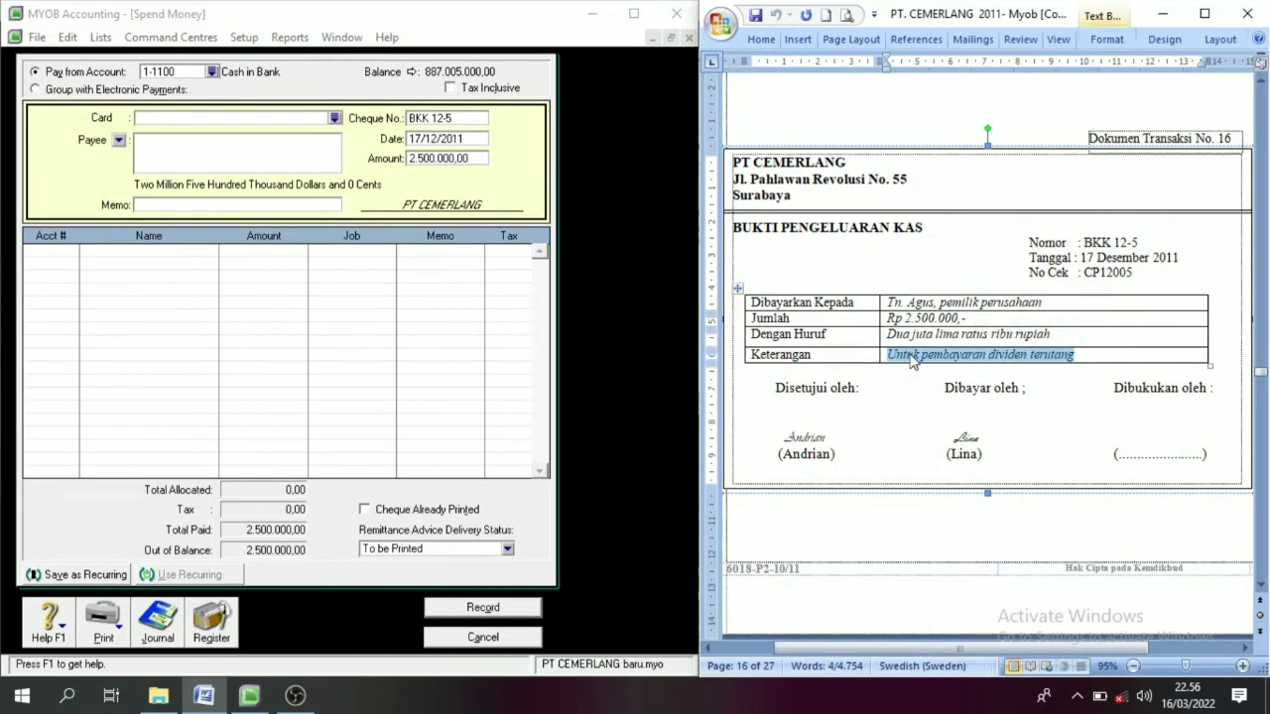
{"action": "left_click", "coordinate": [208, 206]}
{"action": "key", "text": "ctrl+v"}
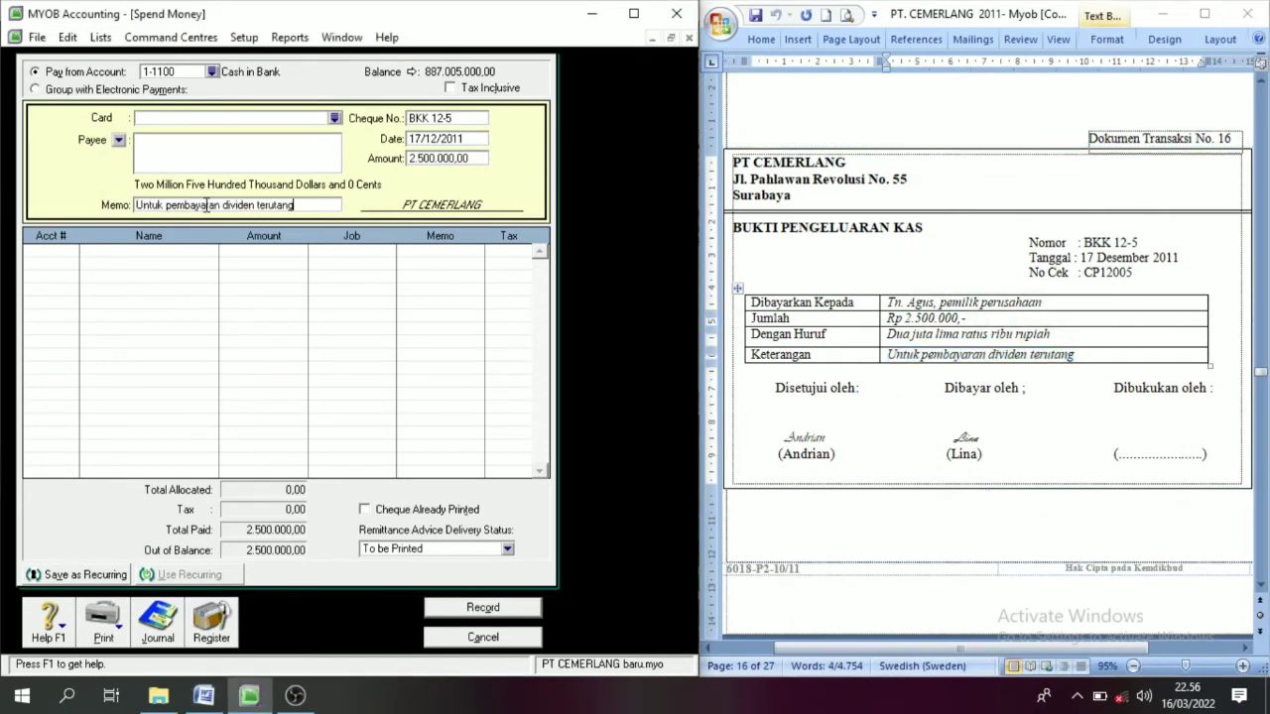
Allocate the full dividend payment to account 2-1600 Dividend Payable
{"action": "left_click", "coordinate": [53, 250]}
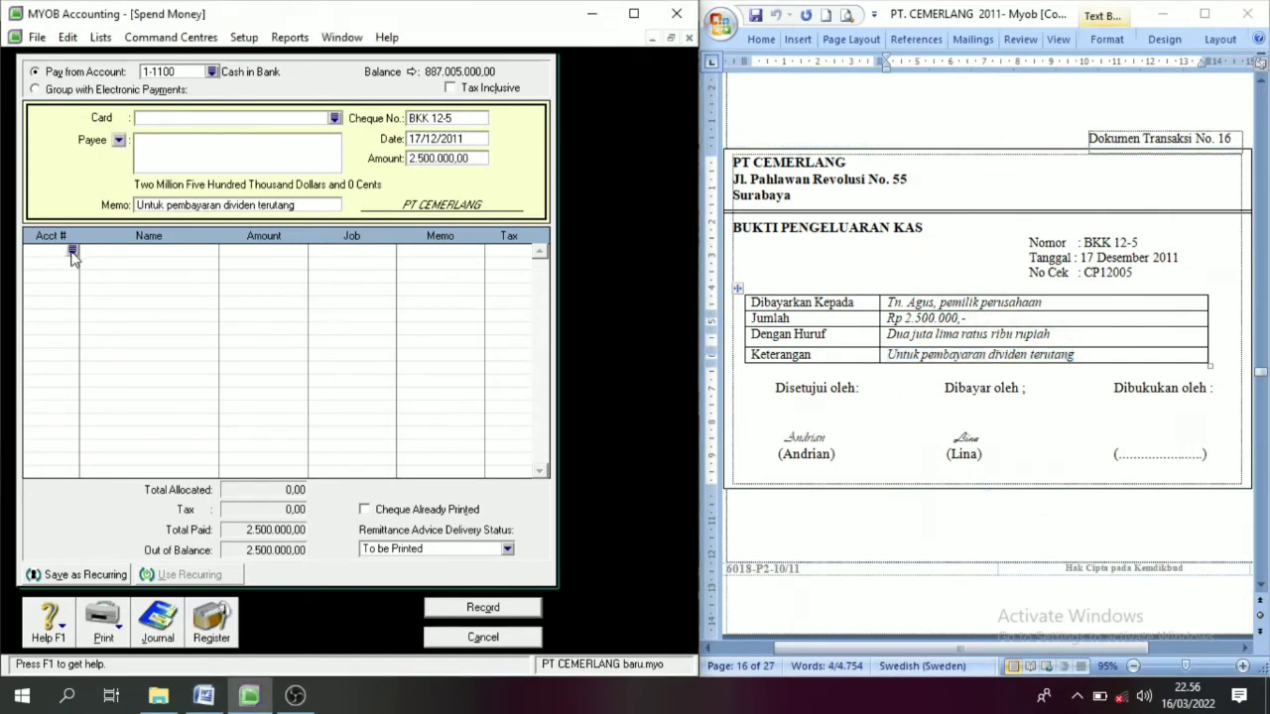
{"action": "left_click", "coordinate": [72, 252]}
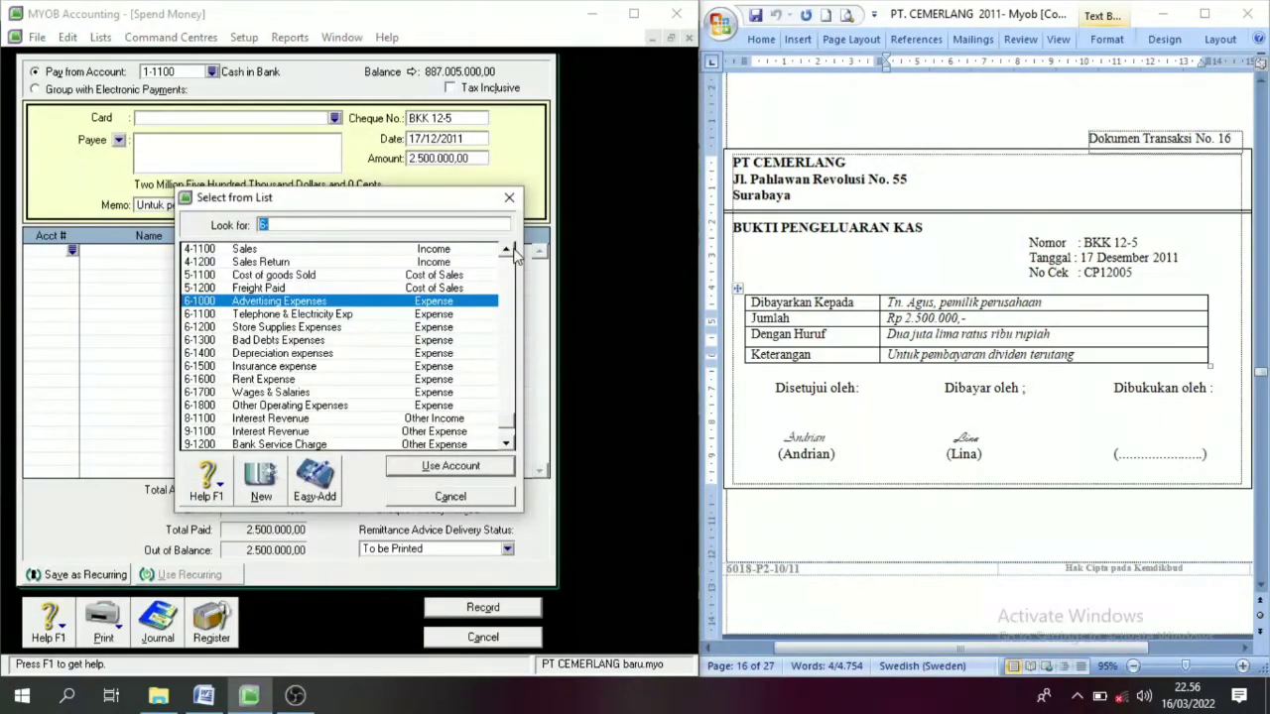
{"action": "scroll", "coordinate": [515, 255], "scroll_direction": "up", "scroll_amount": 3}
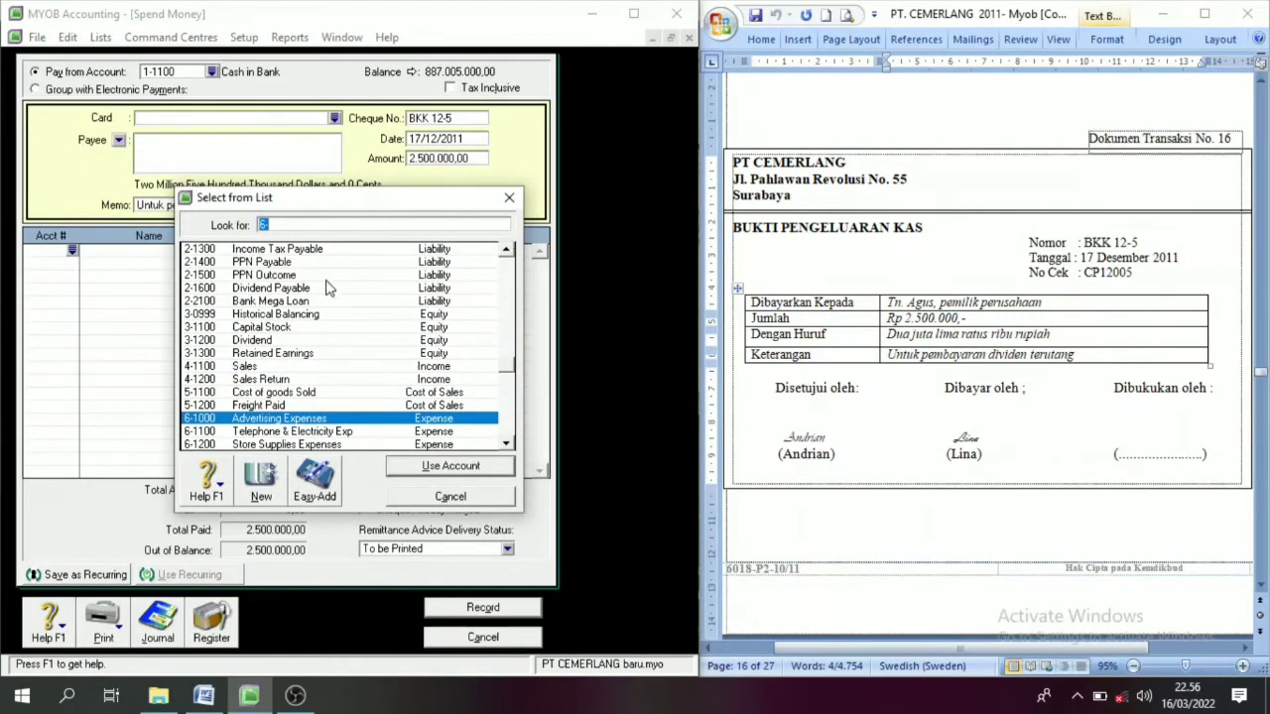
{"action": "left_click", "coordinate": [266, 289]}
{"action": "left_click", "coordinate": [456, 467]}
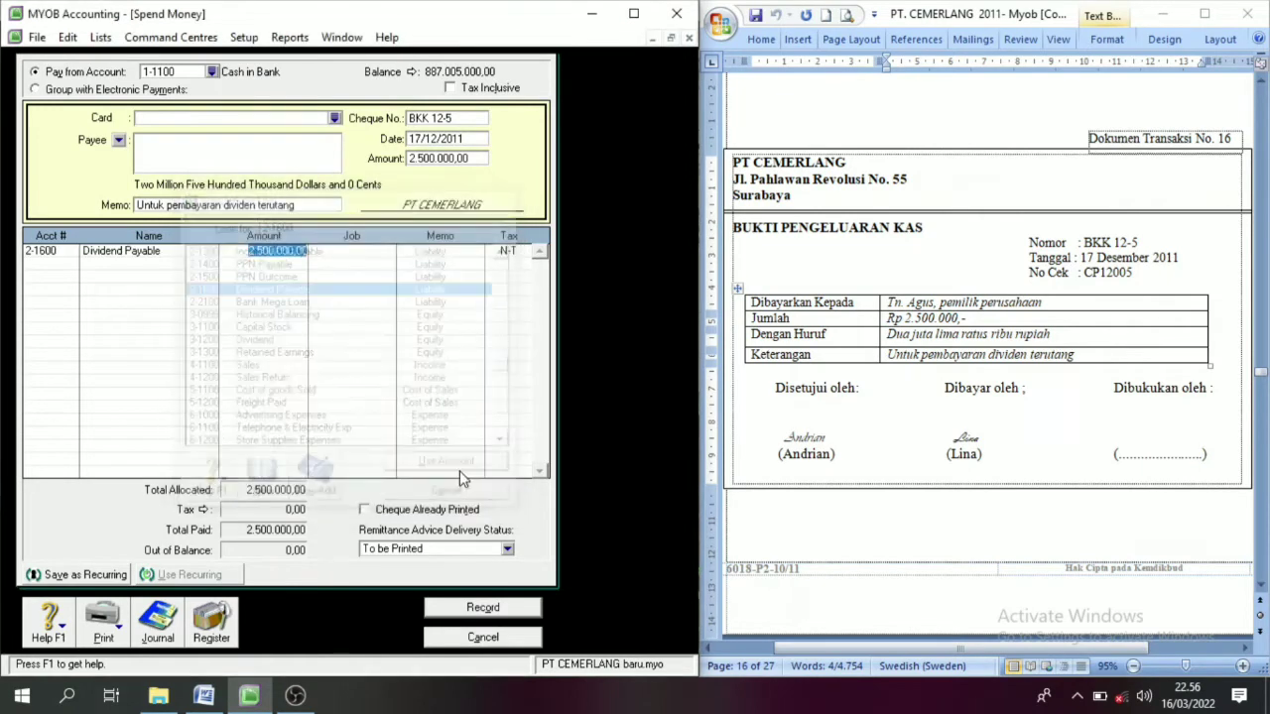
Record the BKK 12-5 dividend payment and bring up transaction document 17
{"action": "left_click", "coordinate": [502, 611]}
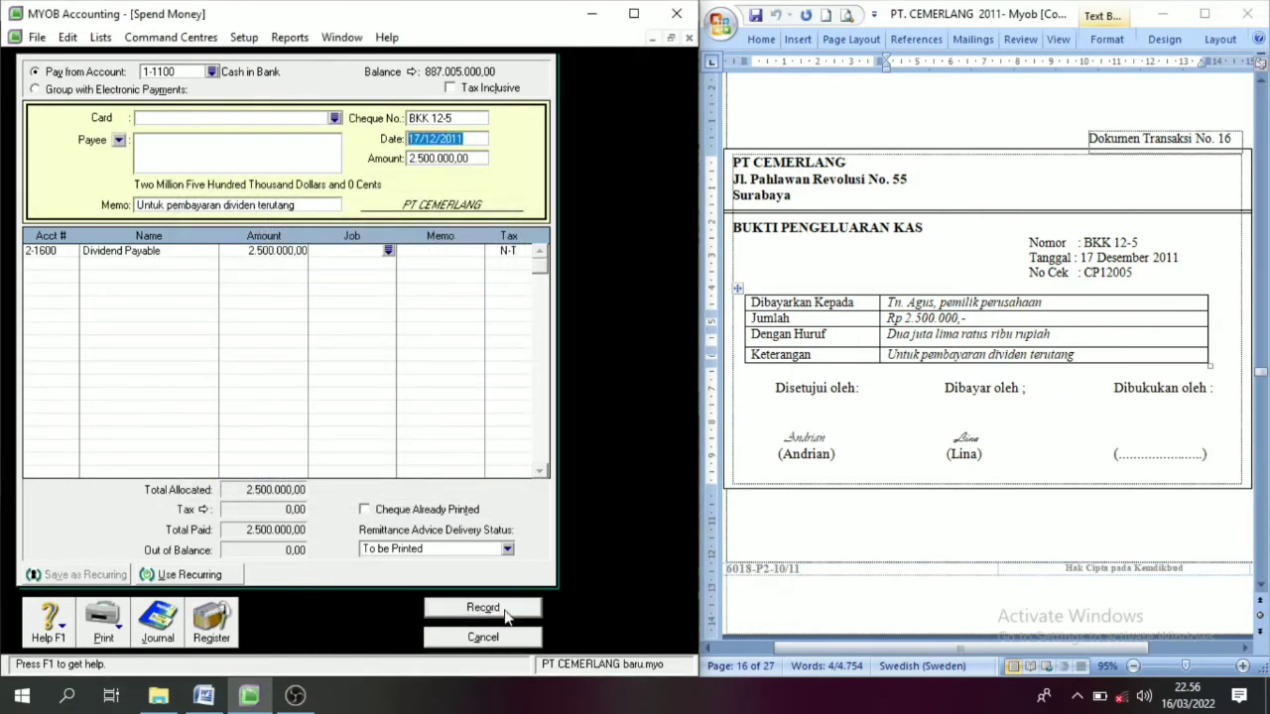
{"action": "left_click", "coordinate": [501, 637]}
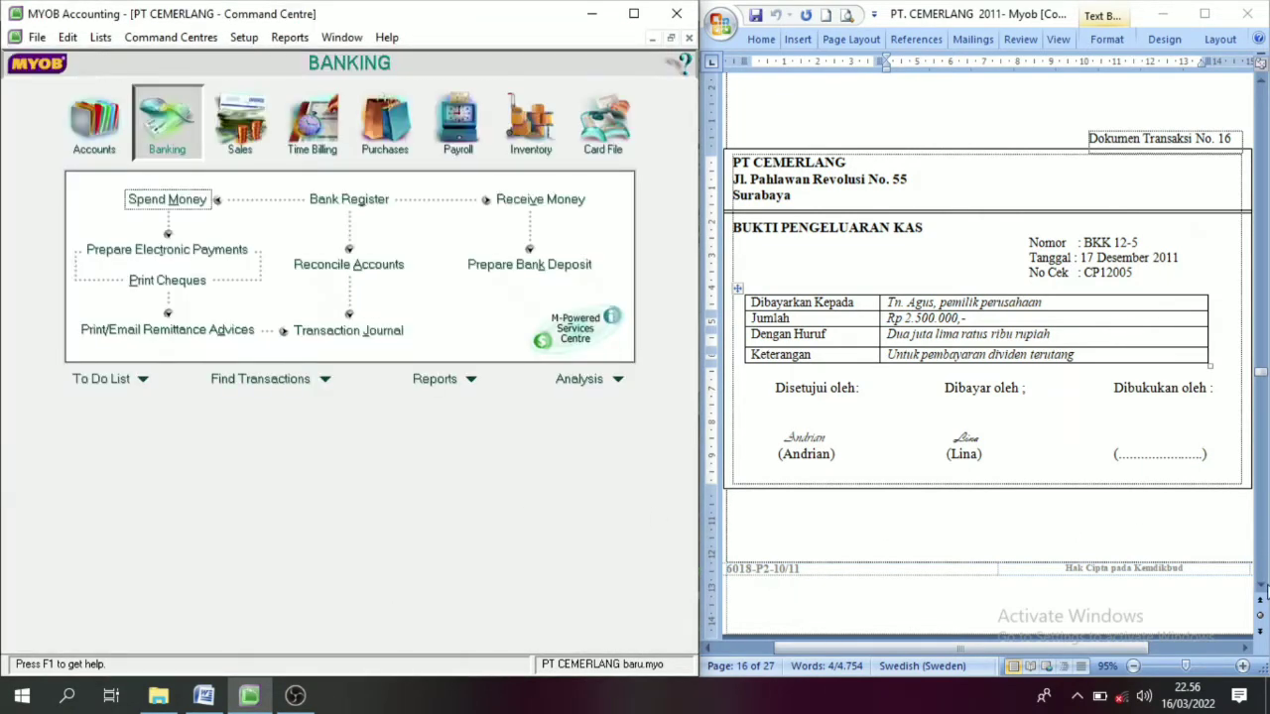
{"action": "left_click", "coordinate": [1264, 588]}
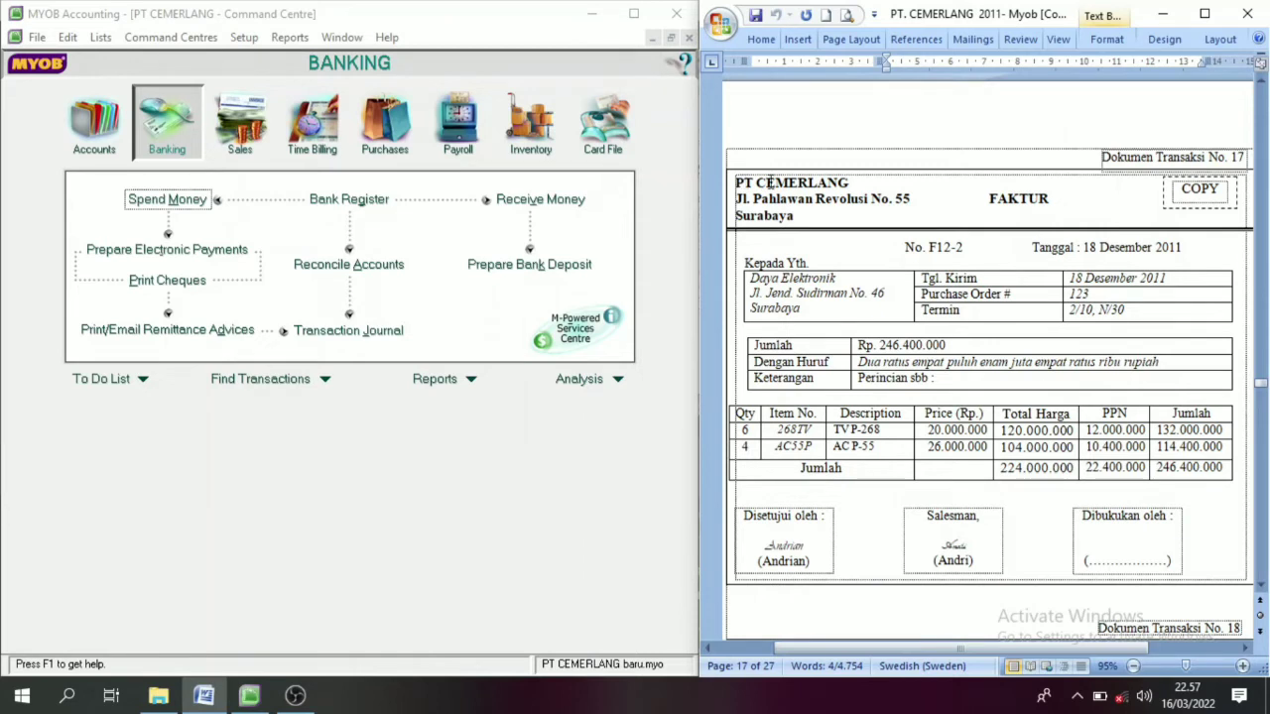
Start a new sales invoice for the customer Daya Elektronik
{"action": "left_click_drag", "start_coordinate": [749, 182], "coordinate": [869, 199]}
{"action": "left_click", "coordinate": [1049, 198]}
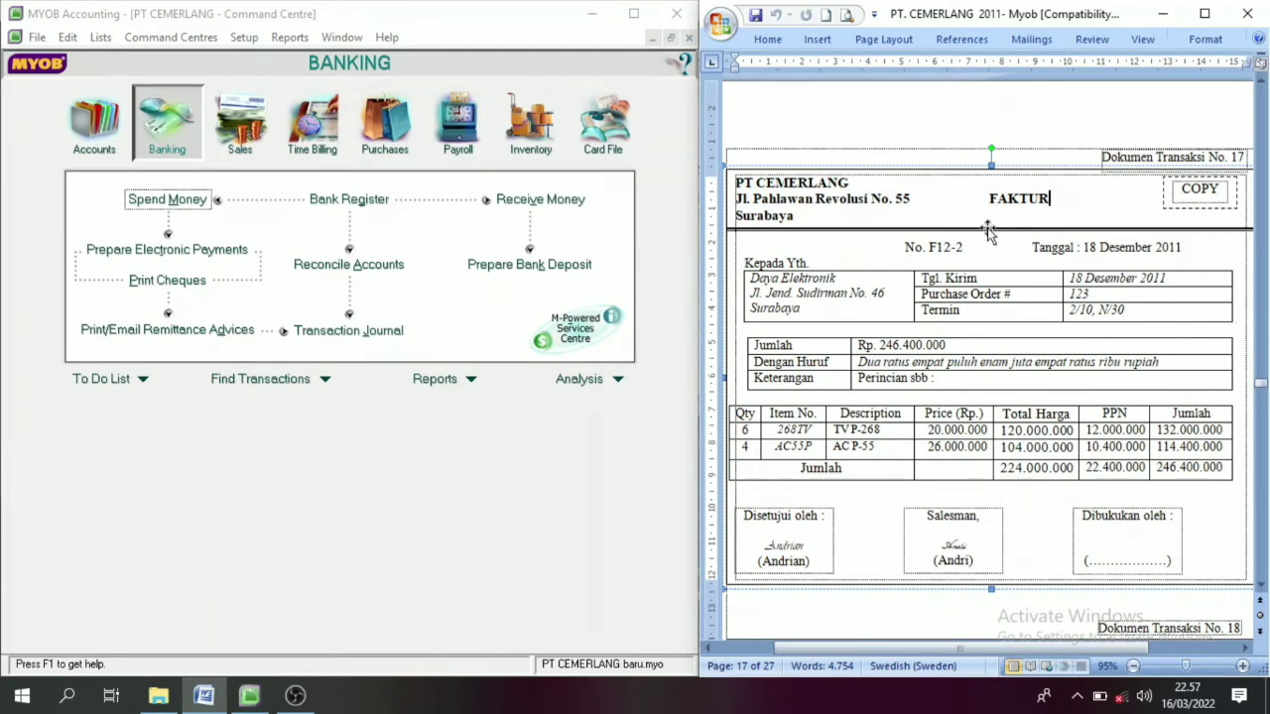
{"action": "left_click", "coordinate": [240, 139]}
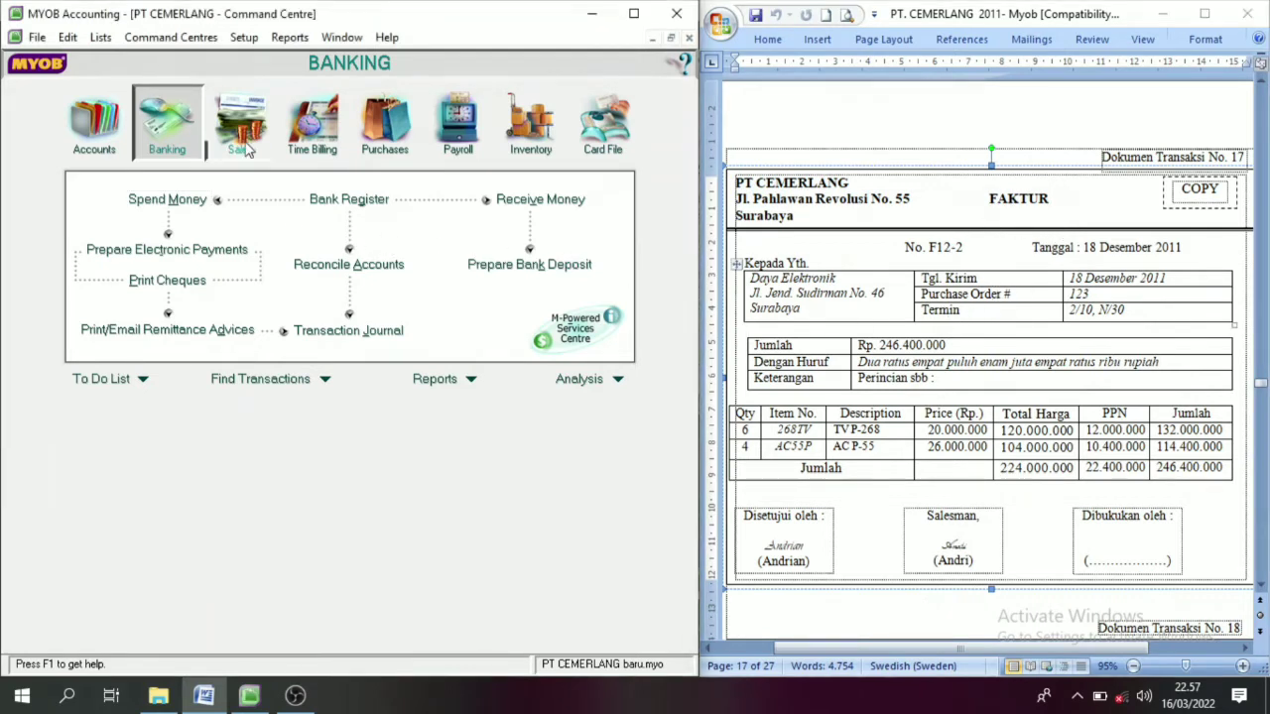
{"action": "left_click", "coordinate": [369, 240]}
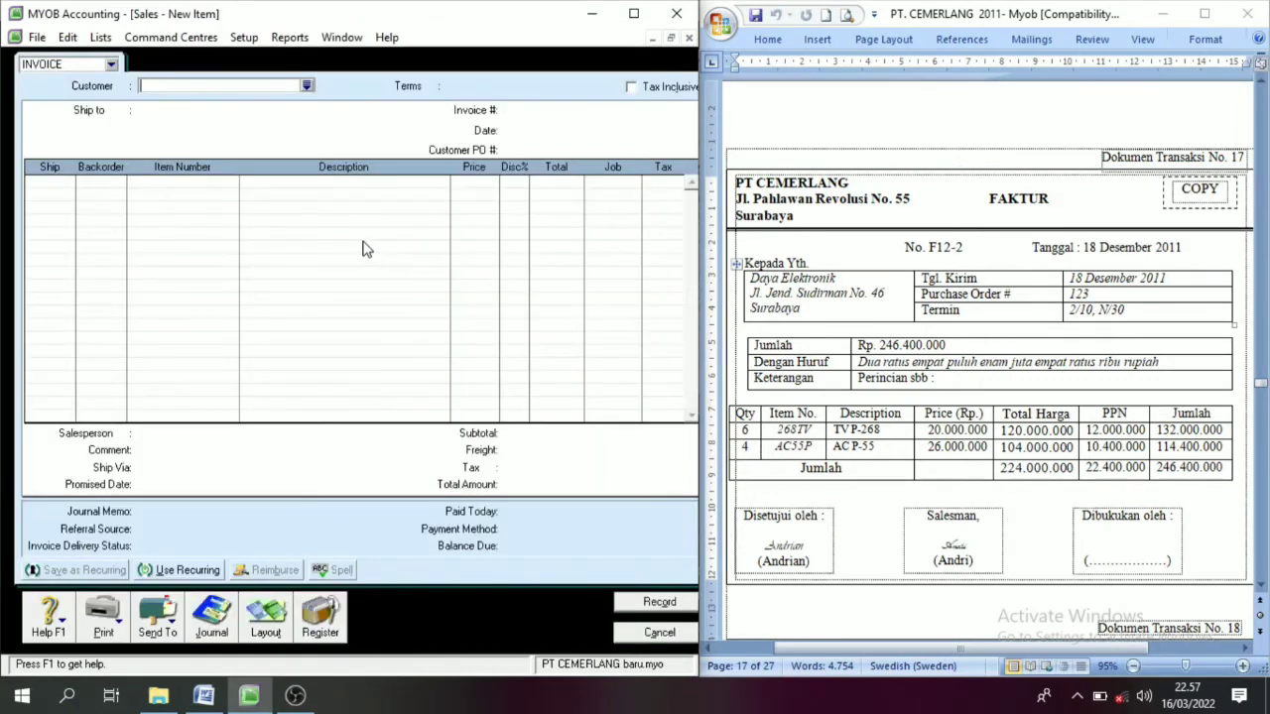
{"action": "left_click", "coordinate": [306, 86]}
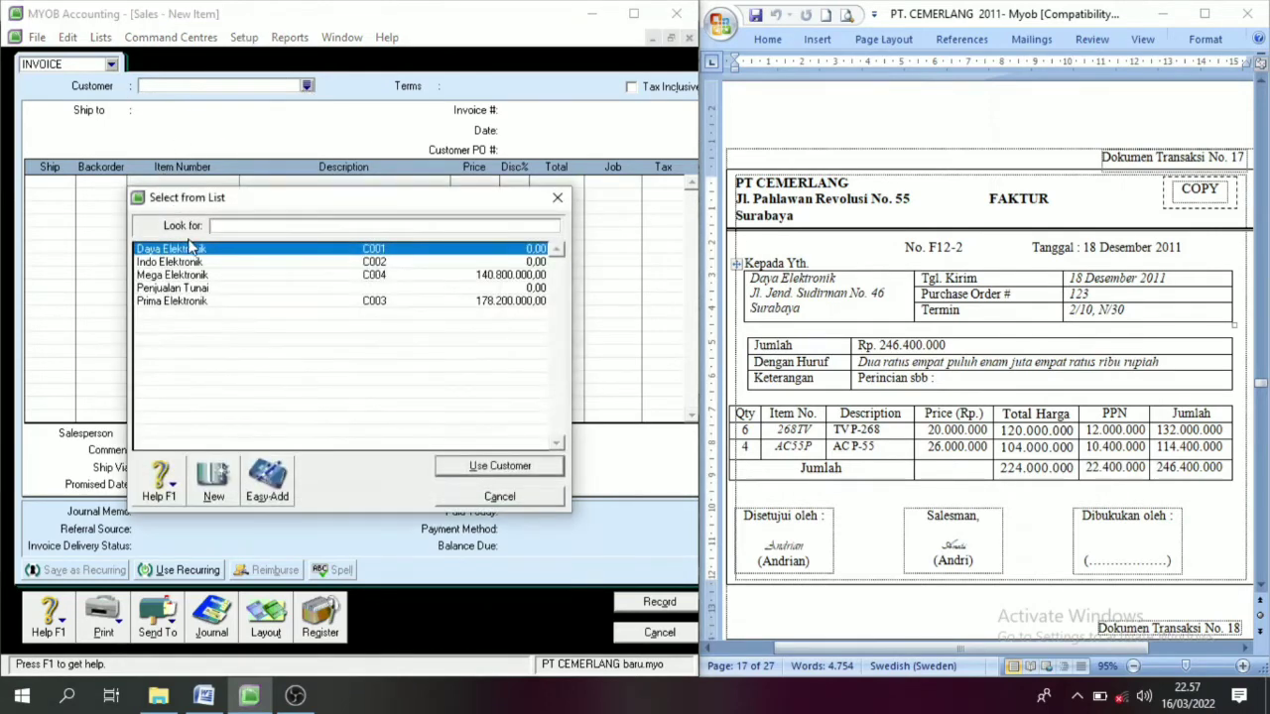
{"action": "left_click", "coordinate": [499, 467]}
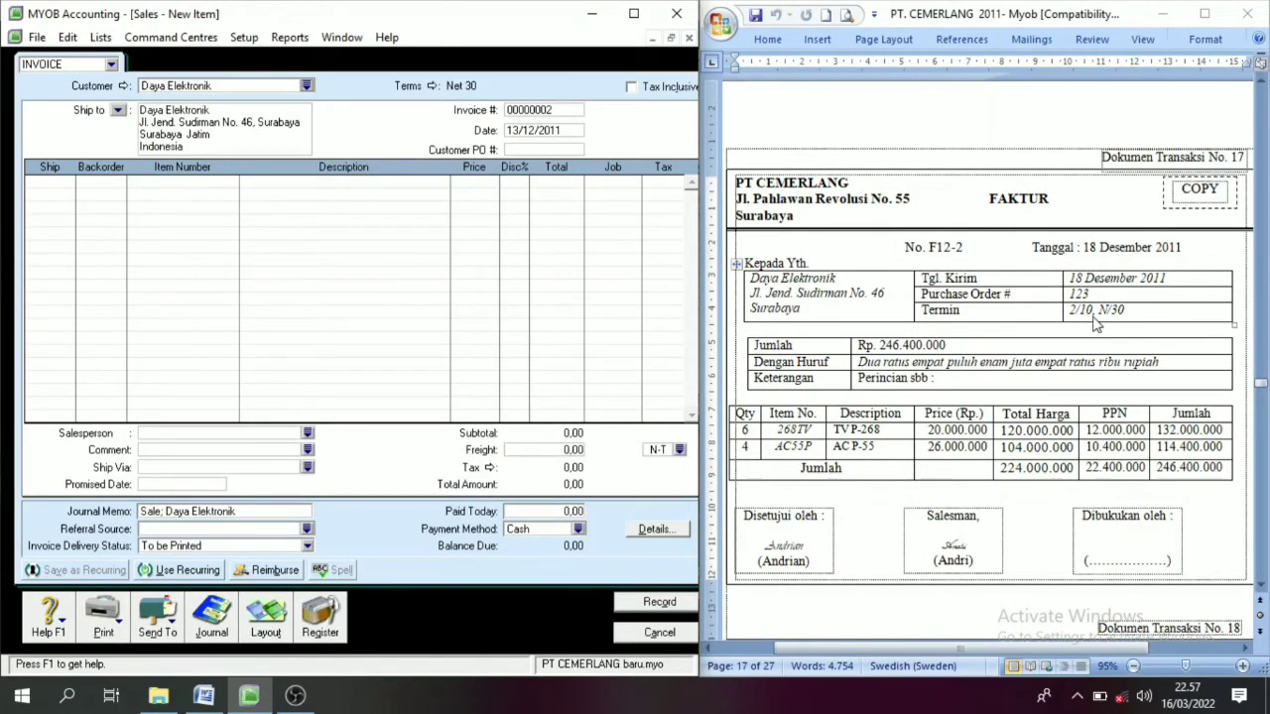
Set the invoice's credit terms to 10 discount days and a 2% discount for early payment
{"action": "left_click", "coordinate": [433, 86]}
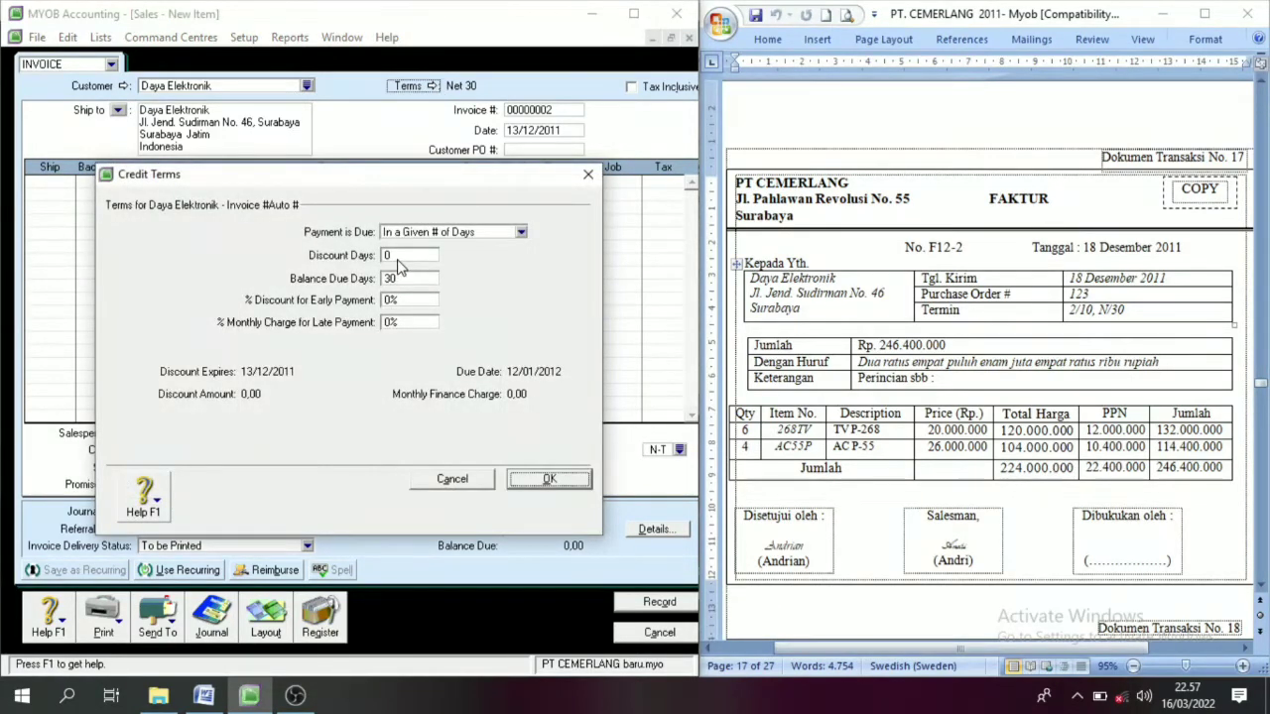
{"action": "left_click", "coordinate": [401, 257]}
{"action": "type", "text": "10"}
{"action": "left_click", "coordinate": [399, 300]}
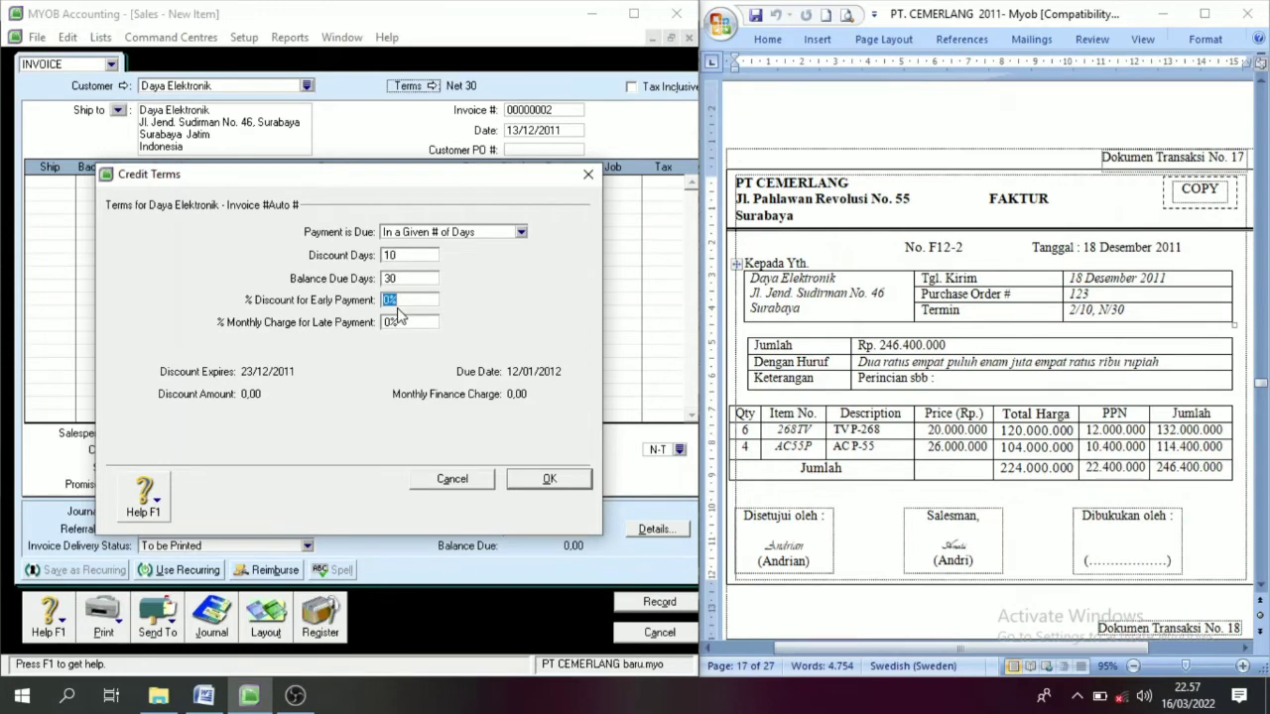
{"action": "left_click", "coordinate": [552, 478]}
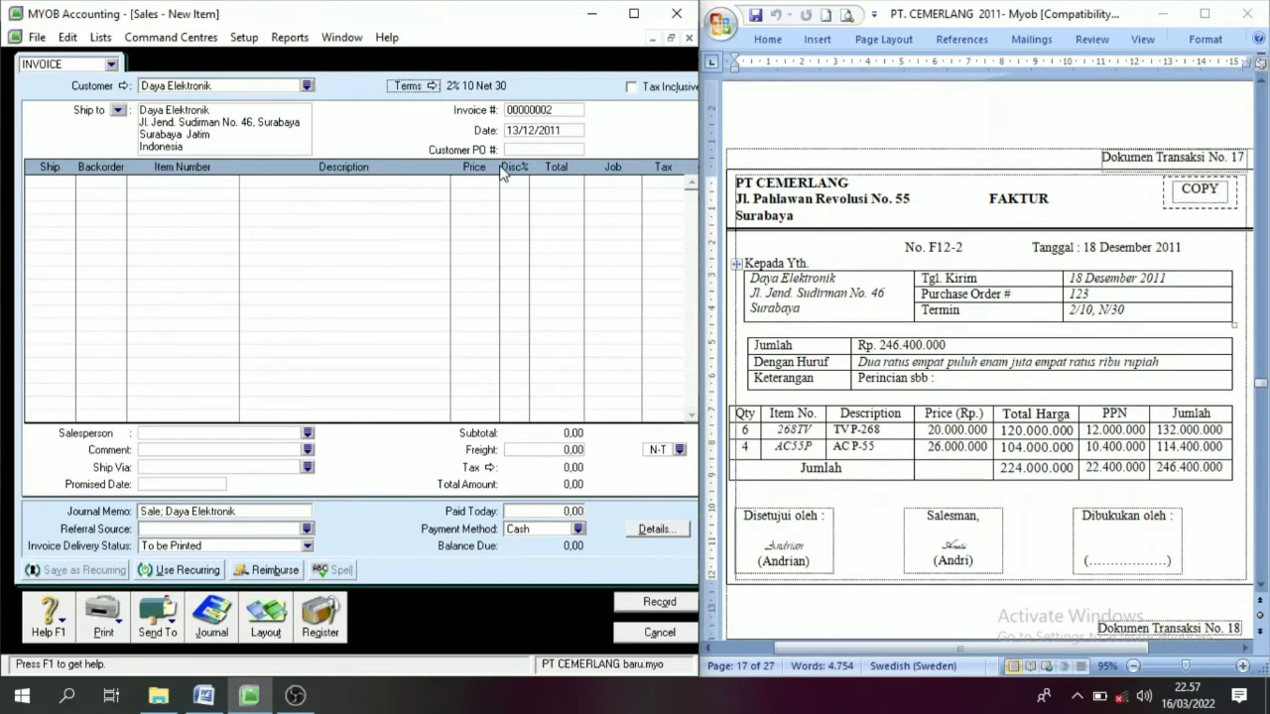
Set the invoice number to F12-2, copied from the document, and the invoice date to 18/12/2011
{"action": "left_click", "coordinate": [960, 250]}
{"action": "left_click_drag", "start_coordinate": [964, 248], "coordinate": [929, 248]}
{"action": "key", "text": "ctrl+c"}
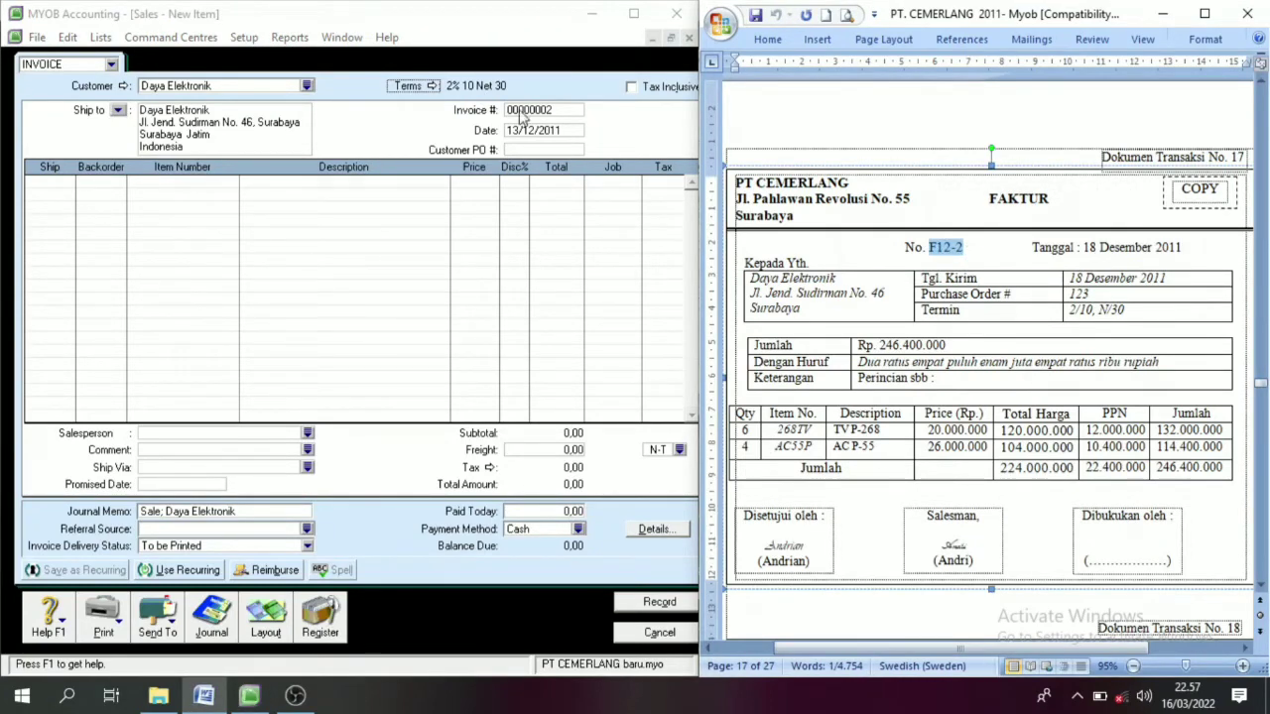
{"action": "left_click", "coordinate": [561, 112]}
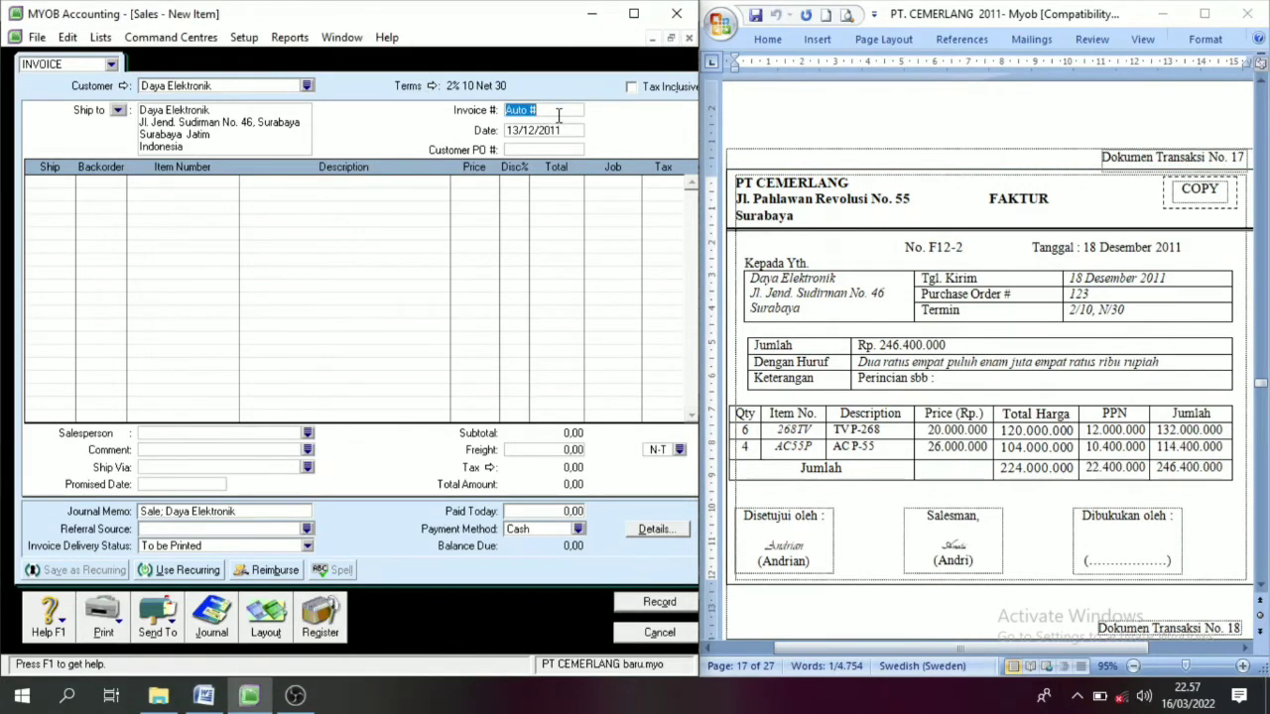
{"action": "key", "text": "ctrl+v"}
{"action": "key", "text": "Tab"}
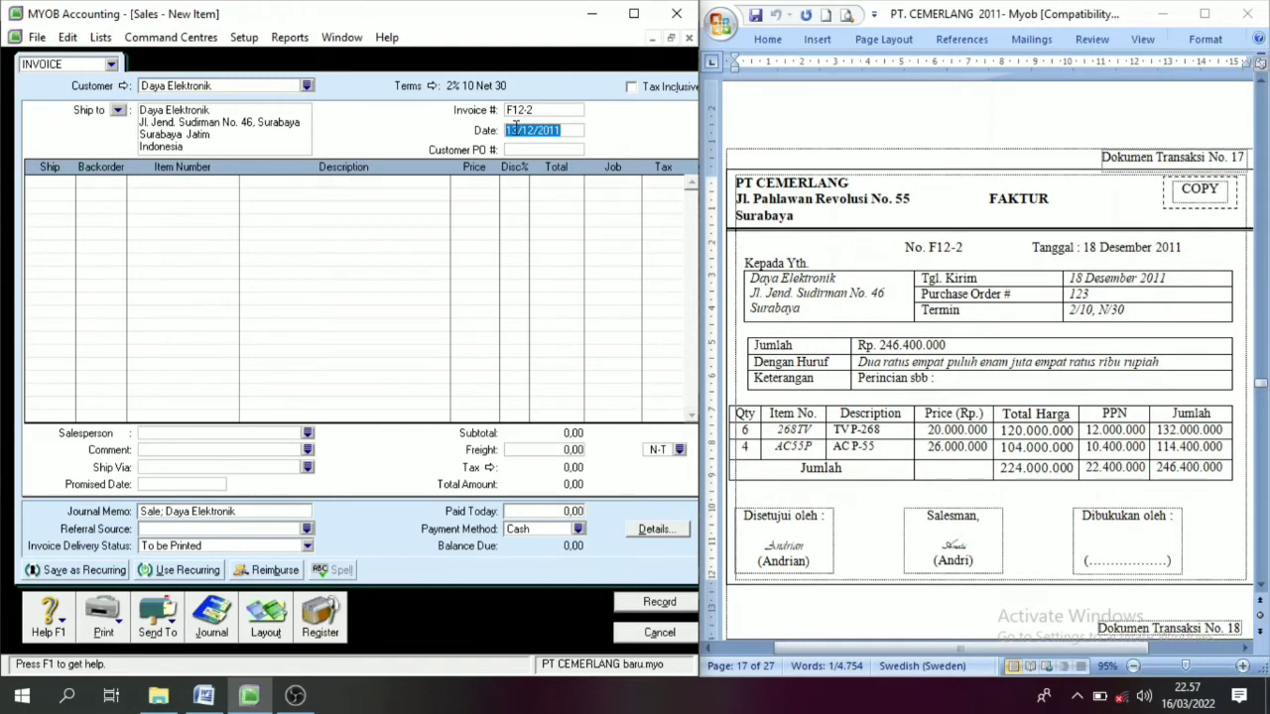
{"action": "left_click", "coordinate": [516, 129]}
{"action": "key", "text": "BackSpace"}
{"action": "type", "text": "8"}
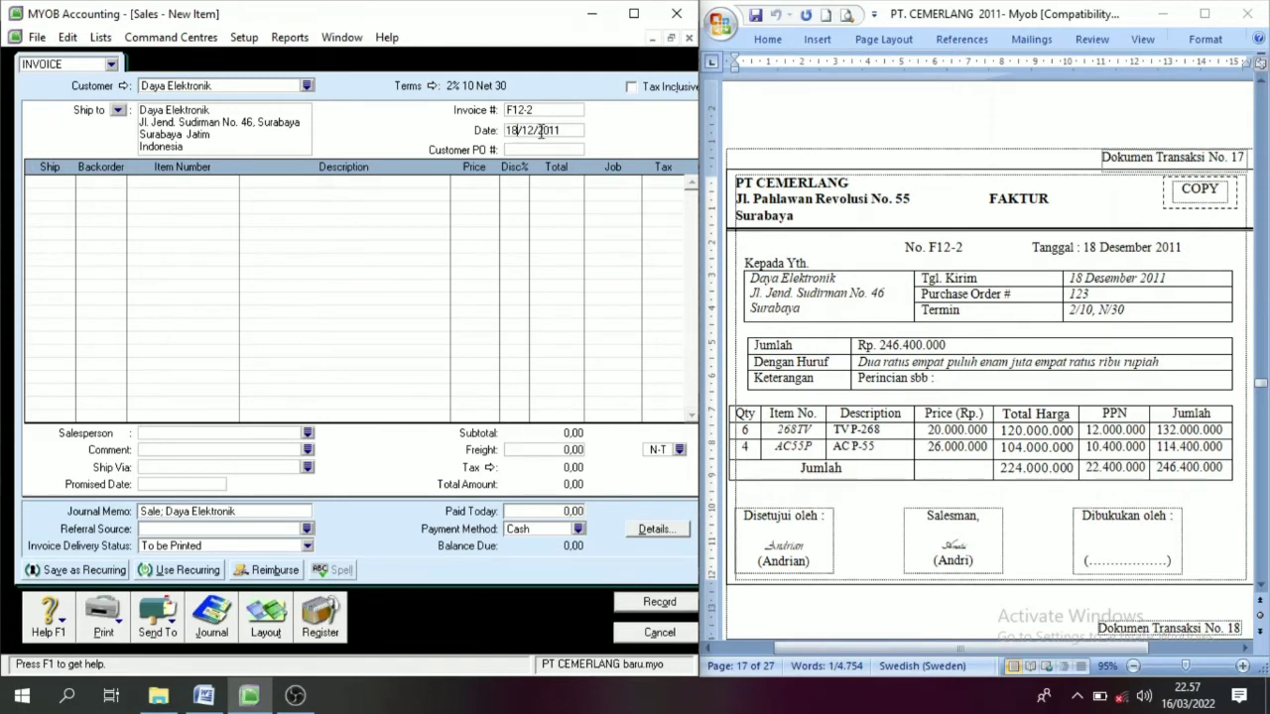
Add an invoice line for 6 units of item 268TV at a price of 20.000.000
{"action": "left_click", "coordinate": [59, 182]}
{"action": "key", "text": "Tab"}
{"action": "key", "text": "Tab"}
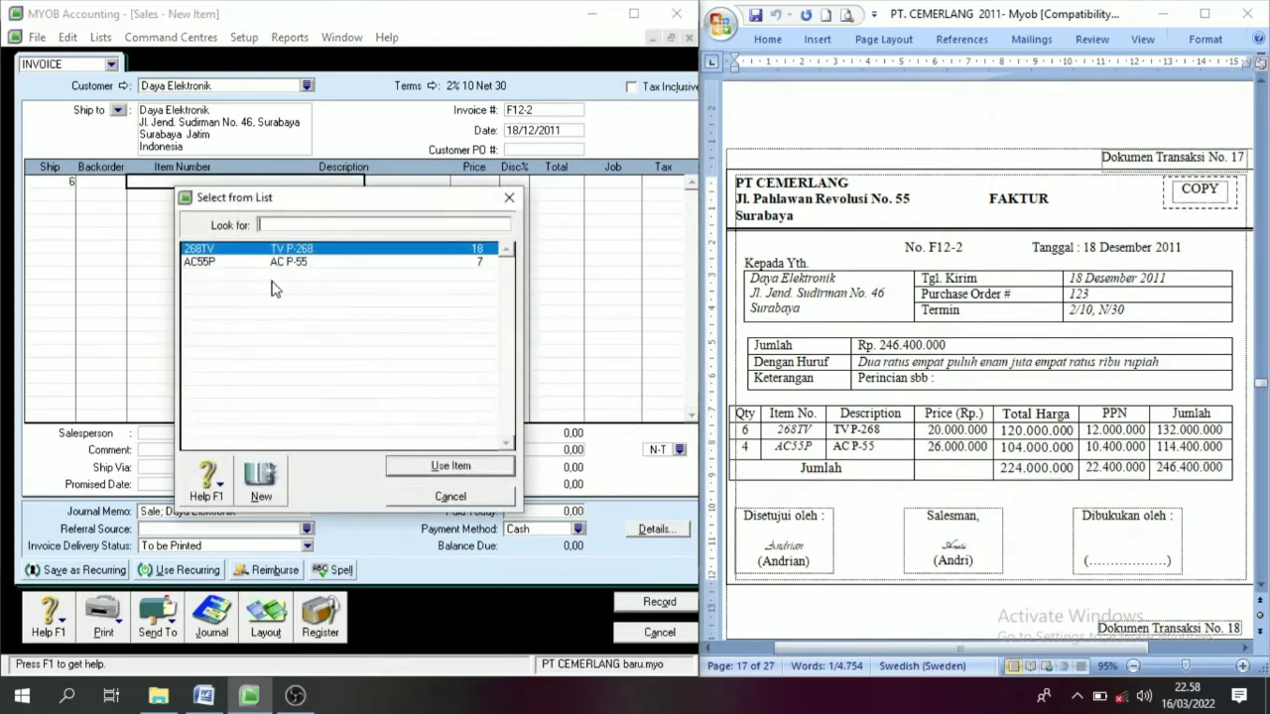
{"action": "type", "text": "268TV"}
{"action": "left_click", "coordinate": [451, 464]}
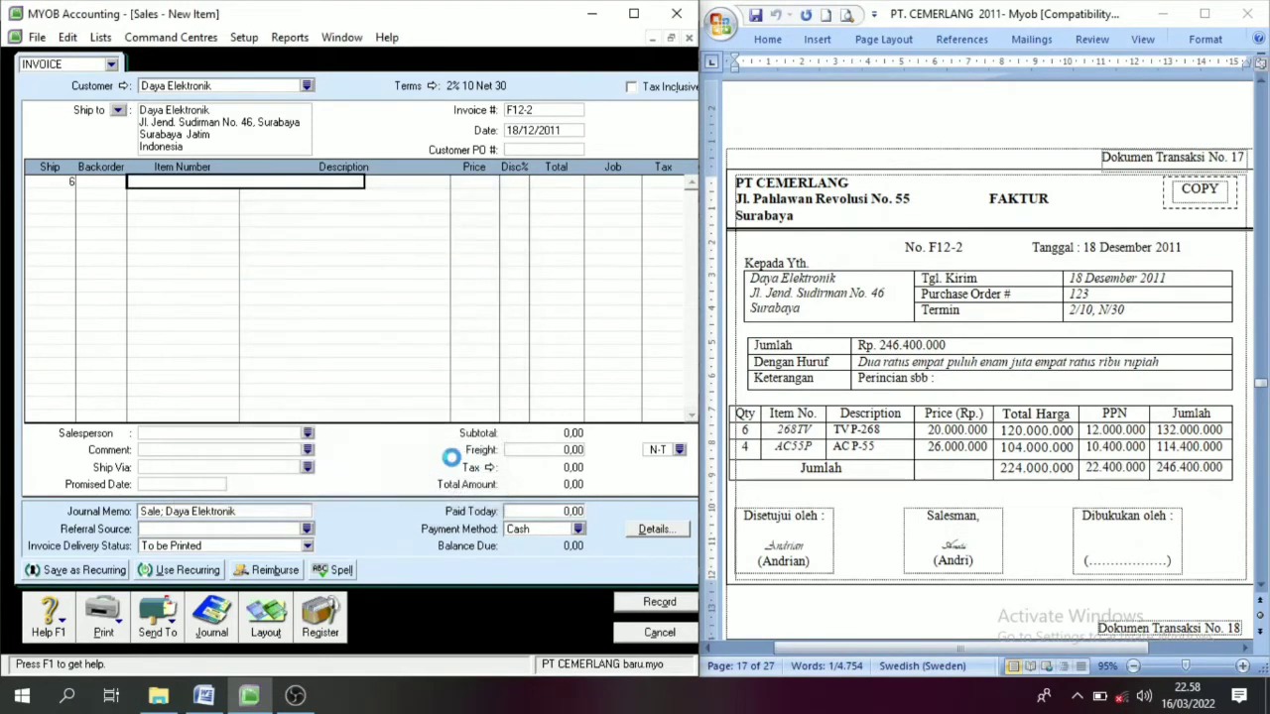
{"action": "key", "text": "Tab"}
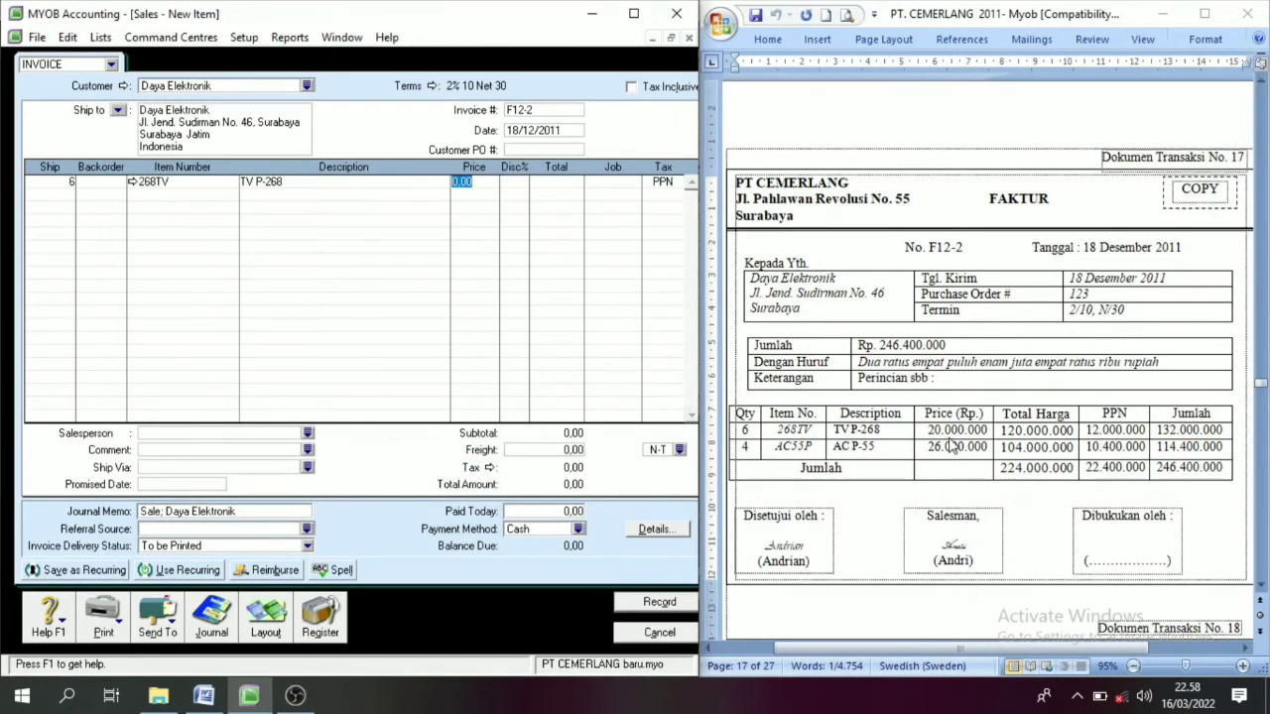
{"action": "type", "text": "20000000"}
{"action": "key", "text": "Tab"}
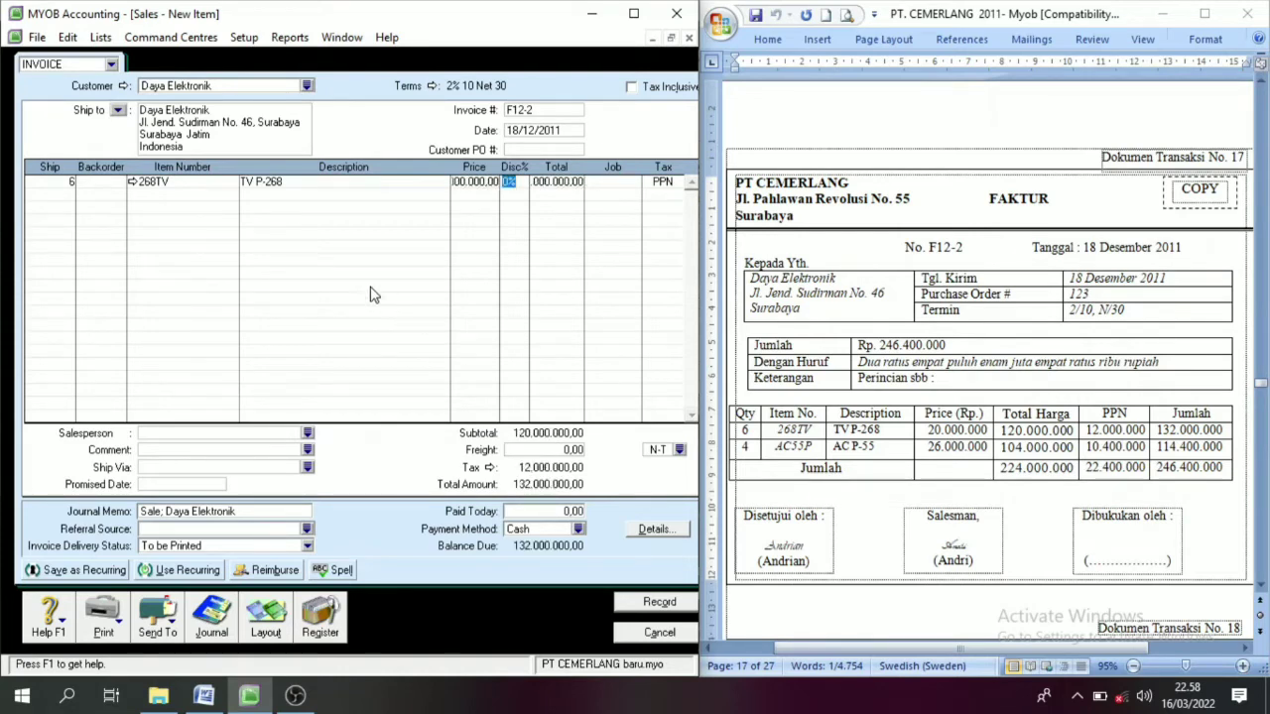
Add a second invoice line for 4 units of item AC55P at a price of 26.000.000
{"action": "left_click", "coordinate": [65, 193]}
{"action": "type", "text": "4"}
{"action": "left_click", "coordinate": [208, 237]}
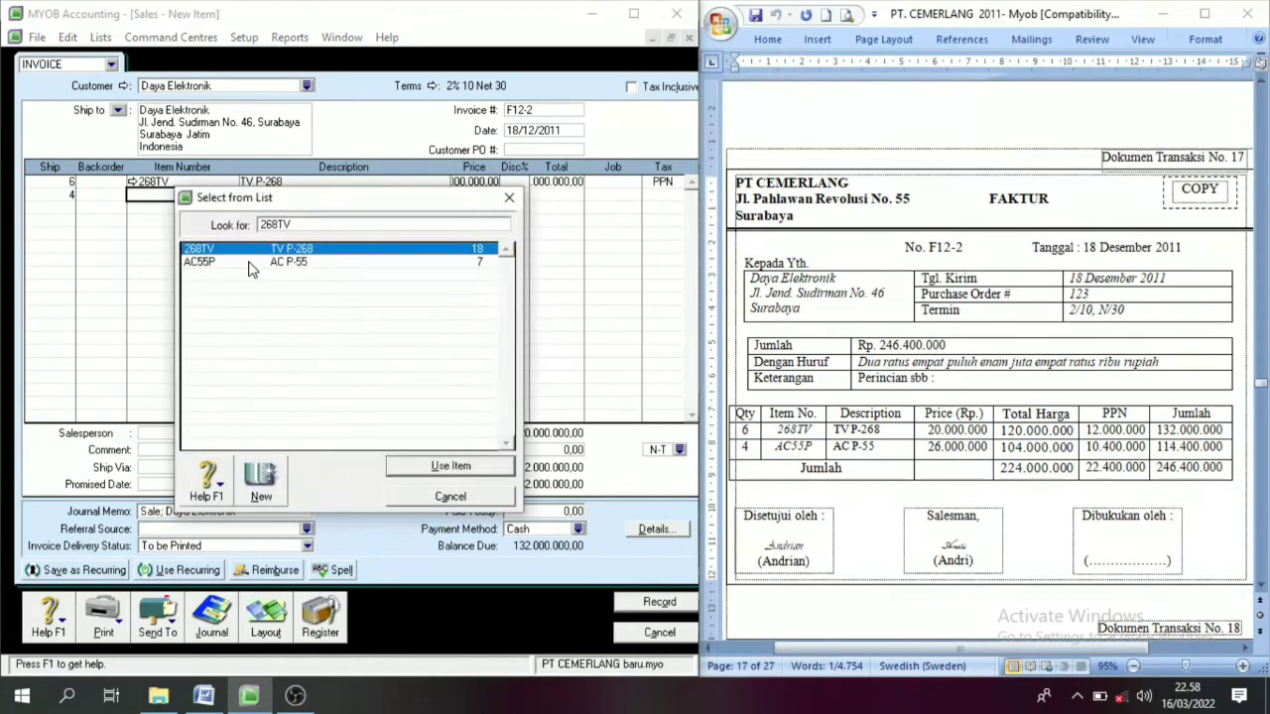
{"action": "double_click", "coordinate": [289, 260]}
{"action": "key", "text": "Tab"}
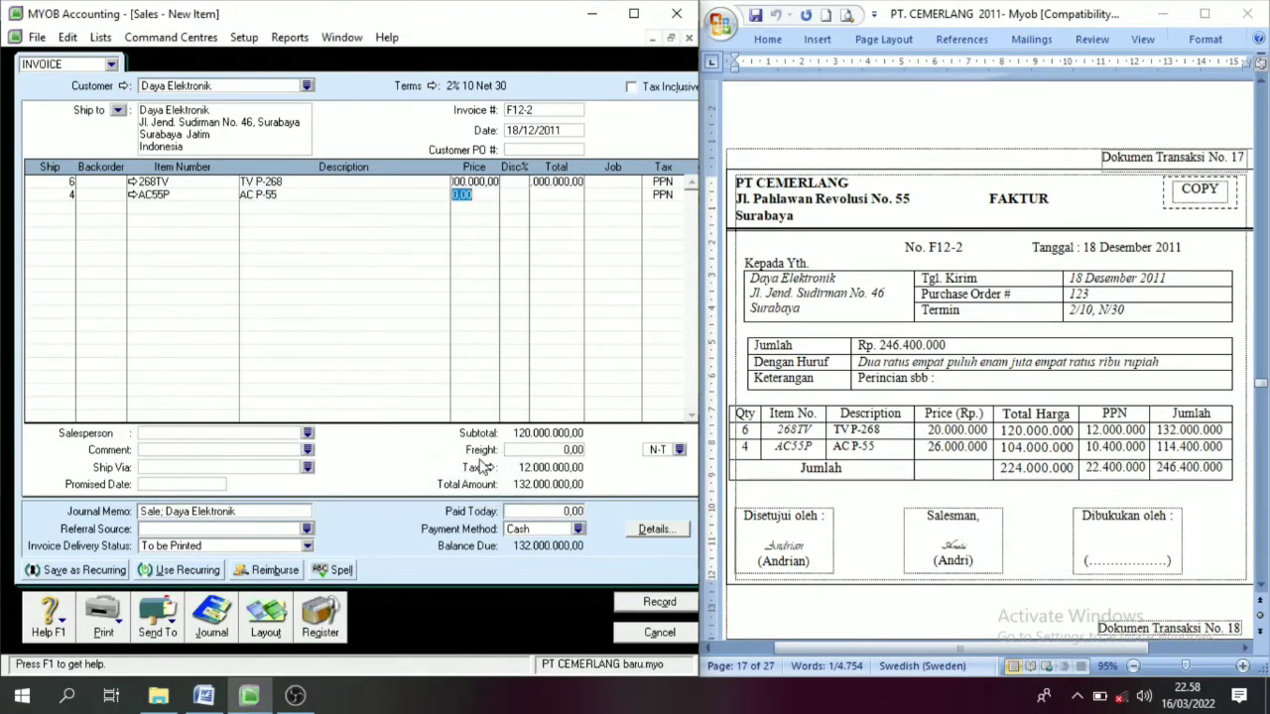
{"action": "type", "text": "26000000"}
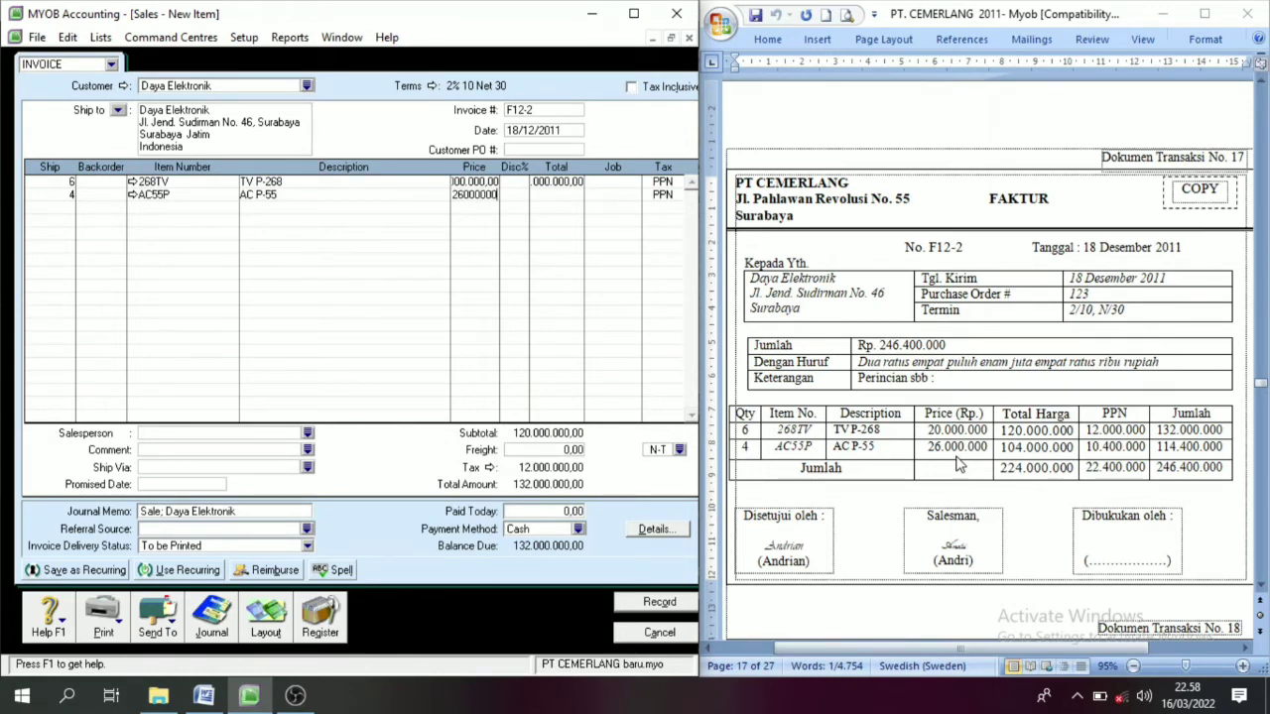
{"action": "key", "text": "Tab"}
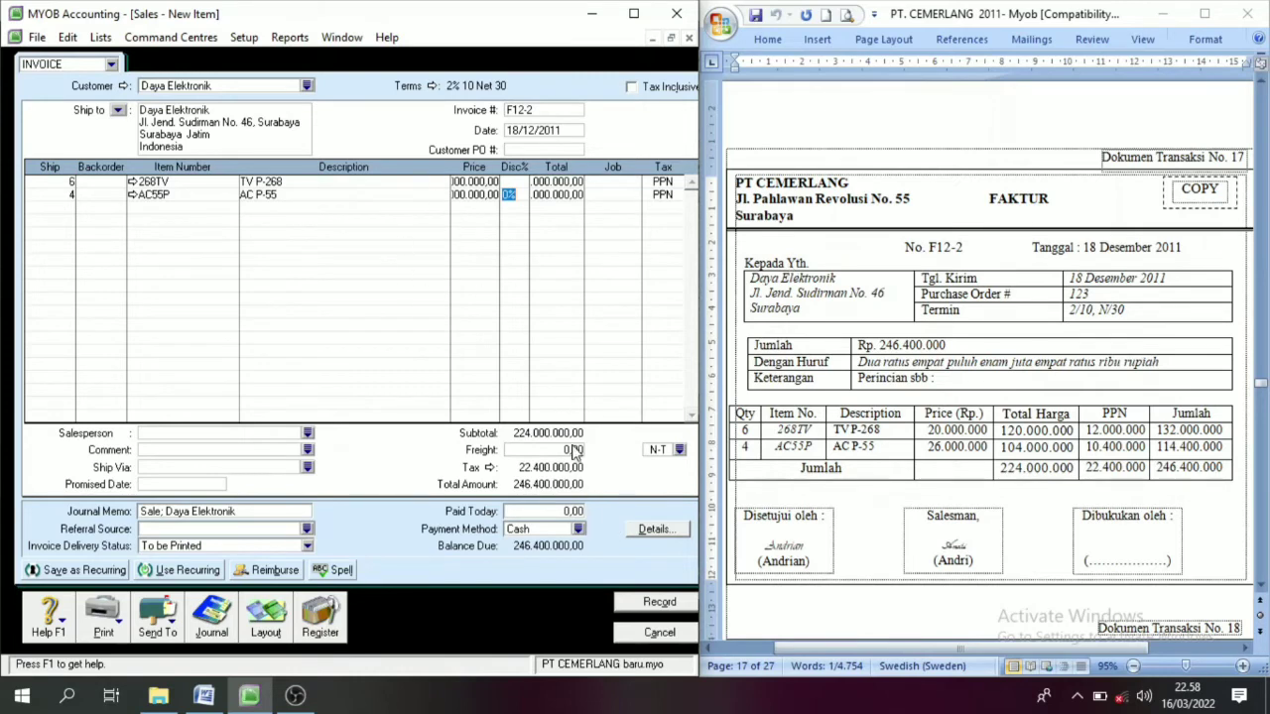
Record the Daya Elektronik invoice and bring up transaction document 18
{"action": "left_click", "coordinate": [659, 602]}
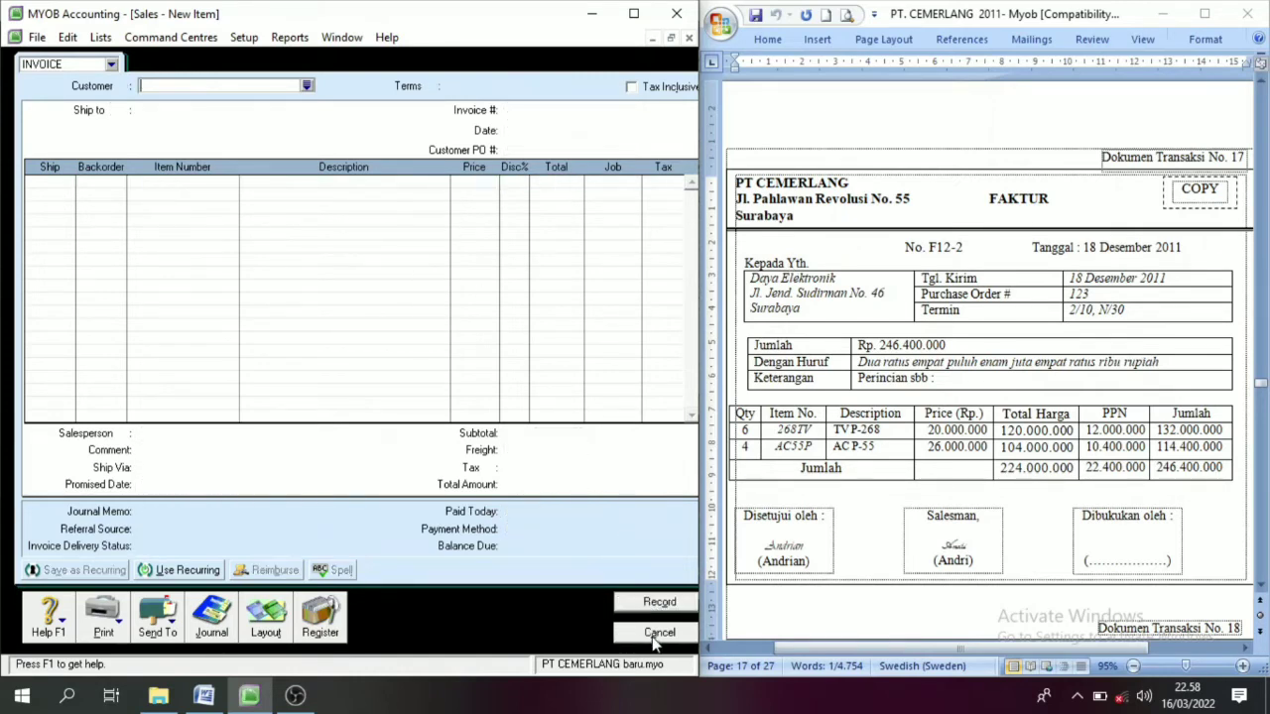
{"action": "left_click", "coordinate": [659, 633]}
{"action": "left_click", "coordinate": [1260, 586]}
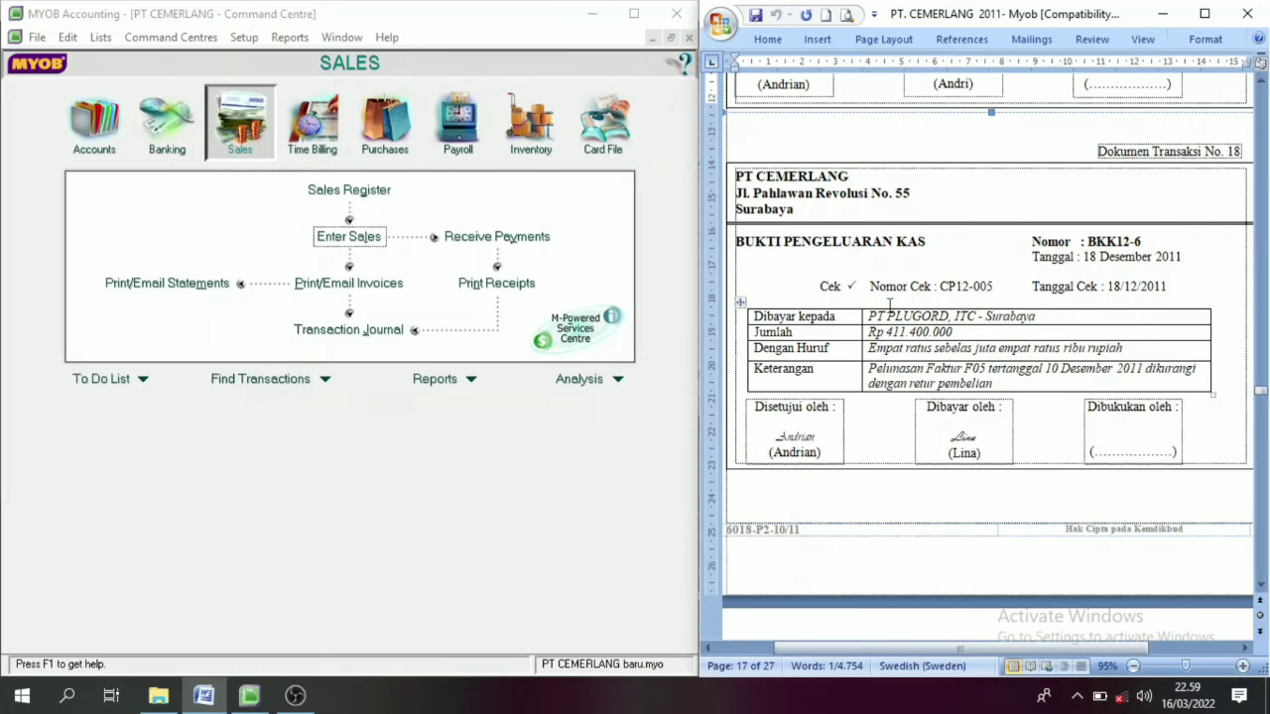
Start a Pay Bills entry for the supplier PT PLUGORD
{"action": "left_click", "coordinate": [387, 142]}
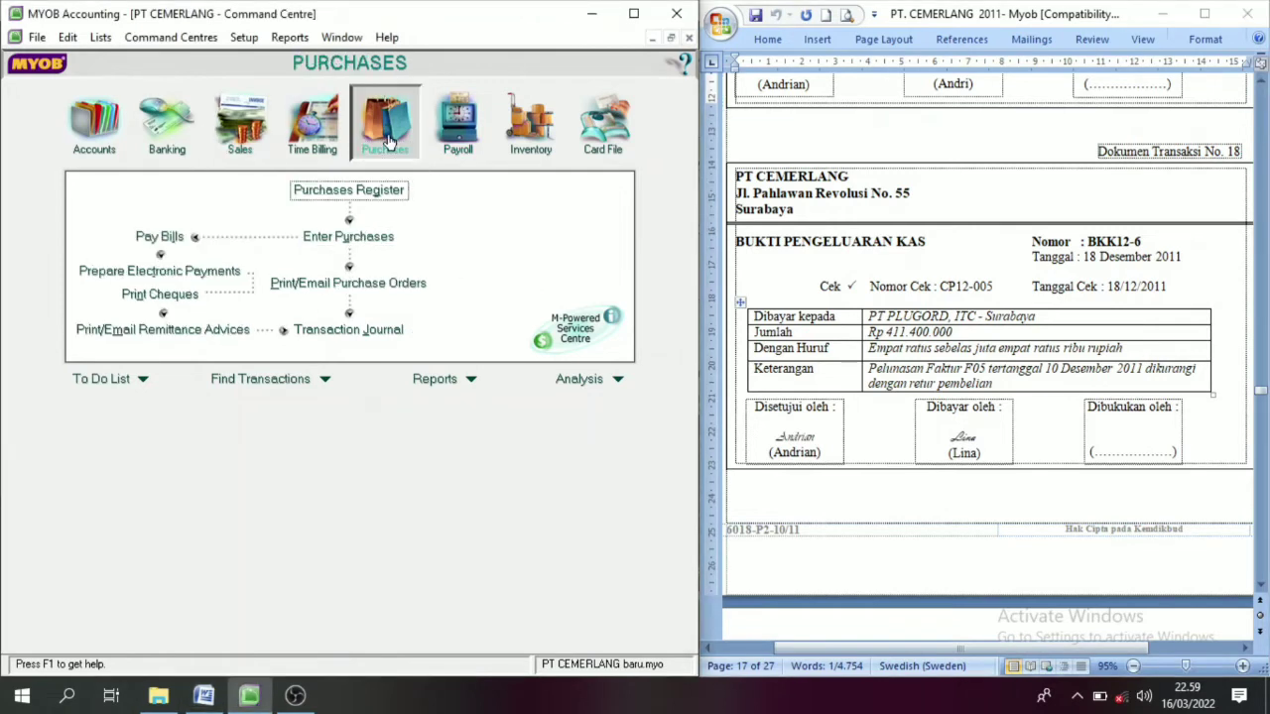
{"action": "left_click", "coordinate": [161, 237]}
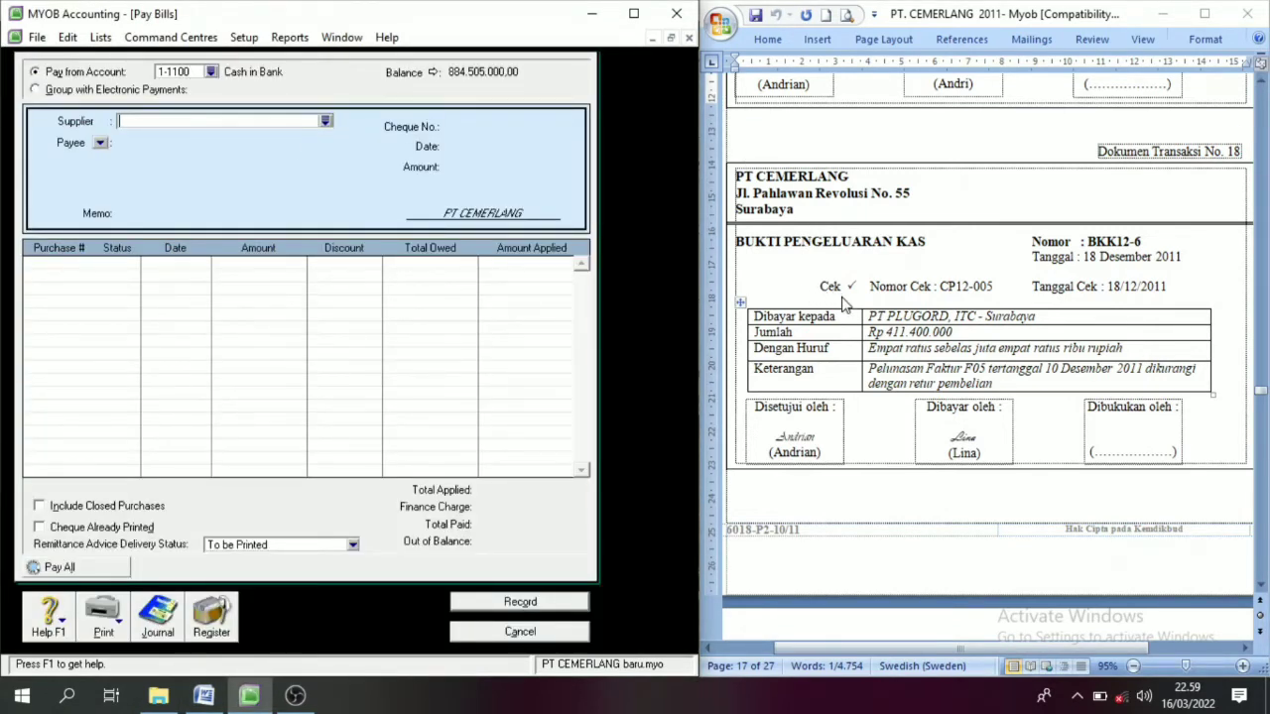
{"action": "left_click", "coordinate": [326, 122]}
{"action": "left_click", "coordinate": [192, 275]}
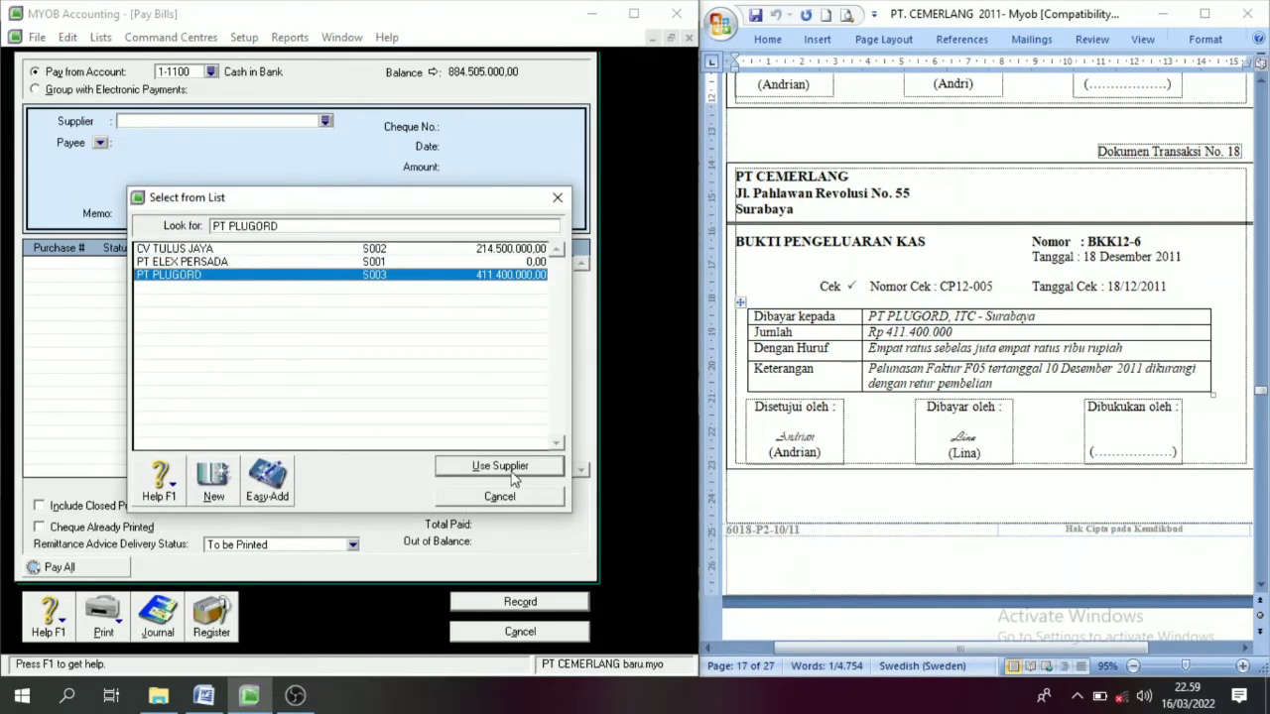
{"action": "left_click", "coordinate": [513, 472]}
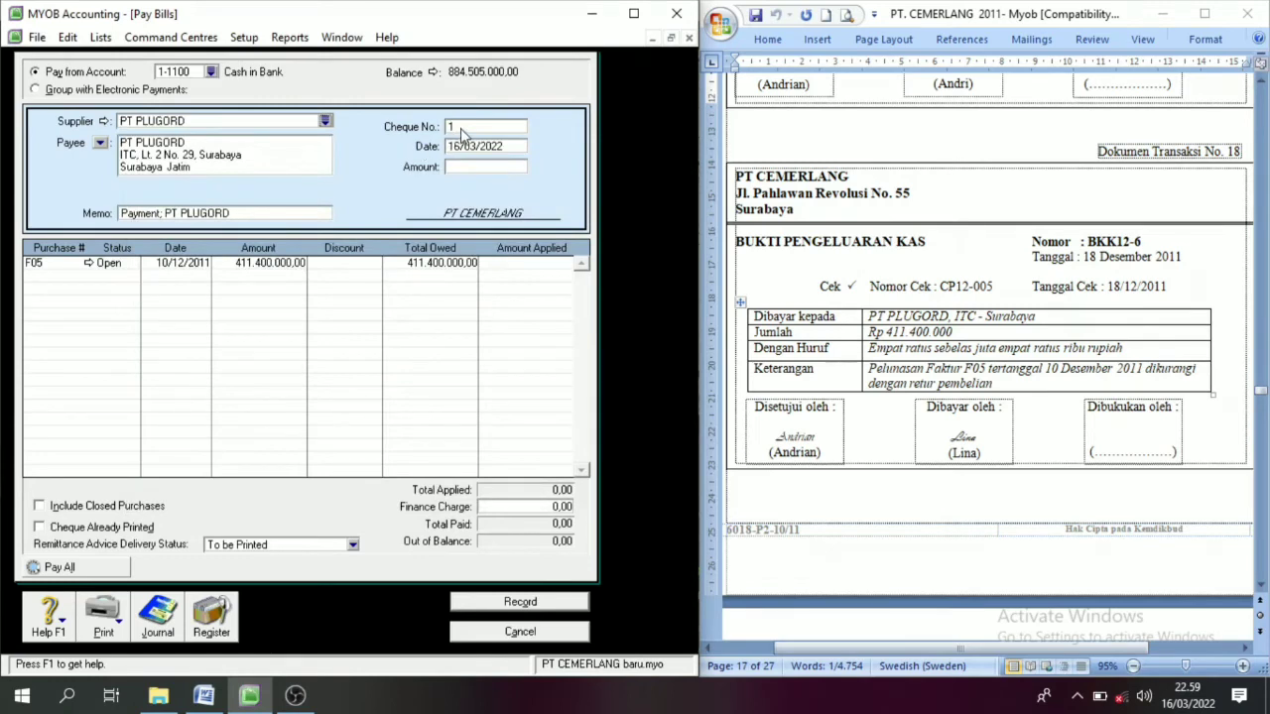
Set the cheque number to BKK12-6, copied from the document, and the payment date to 18/12/2011
{"action": "left_click", "coordinate": [1143, 247]}
{"action": "left_click_drag", "start_coordinate": [1143, 247], "coordinate": [1101, 250]}
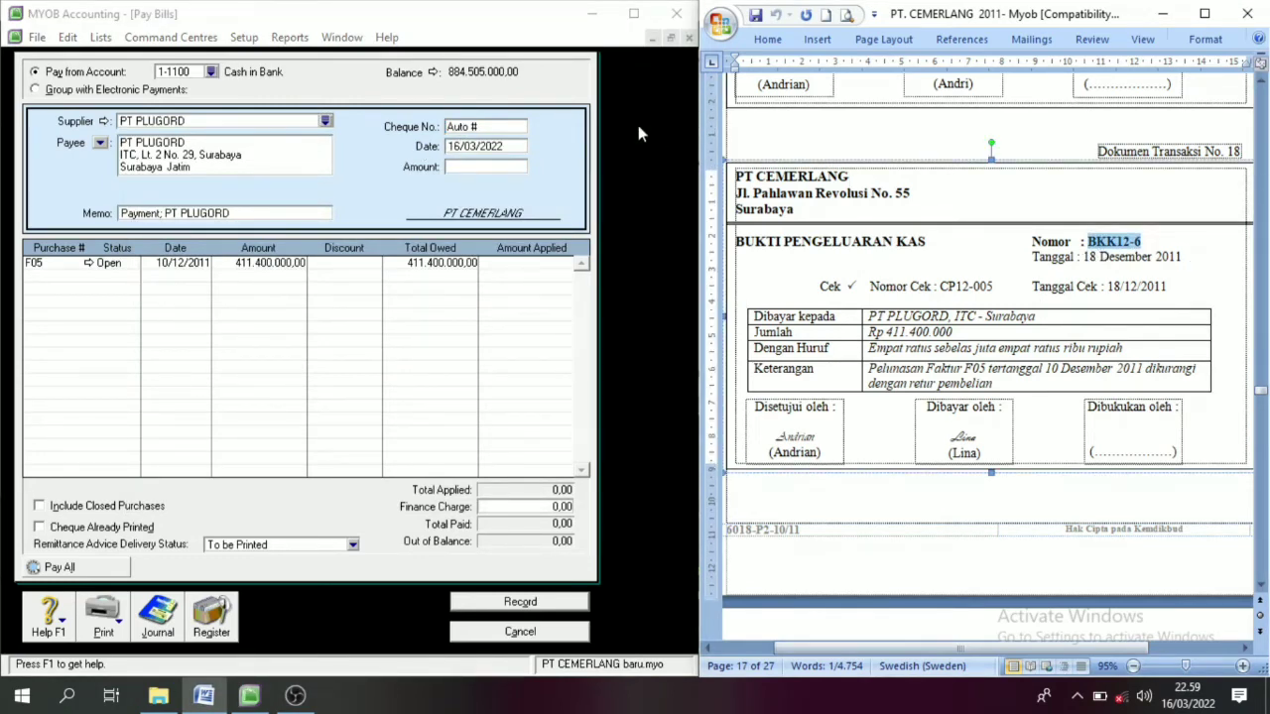
{"action": "key", "text": "ctrl+c"}
{"action": "left_click", "coordinate": [493, 128]}
{"action": "key", "text": "ctrl+v"}
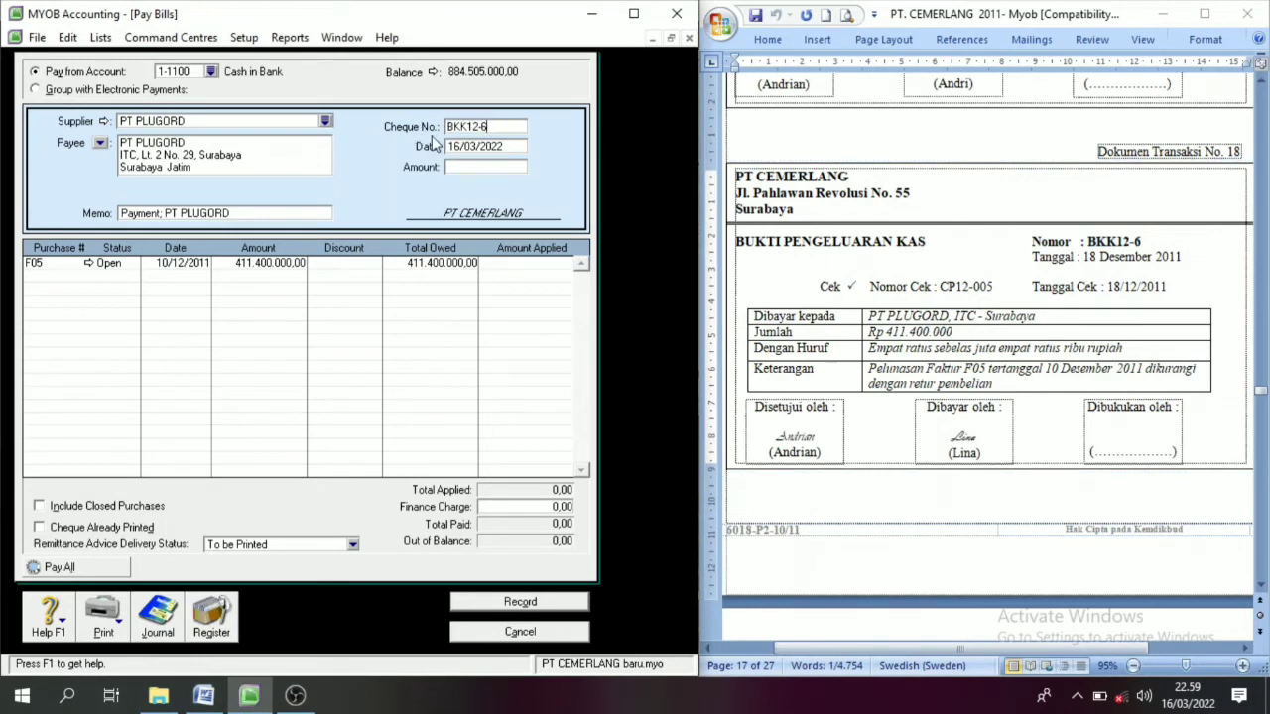
{"action": "key", "text": "Tab"}
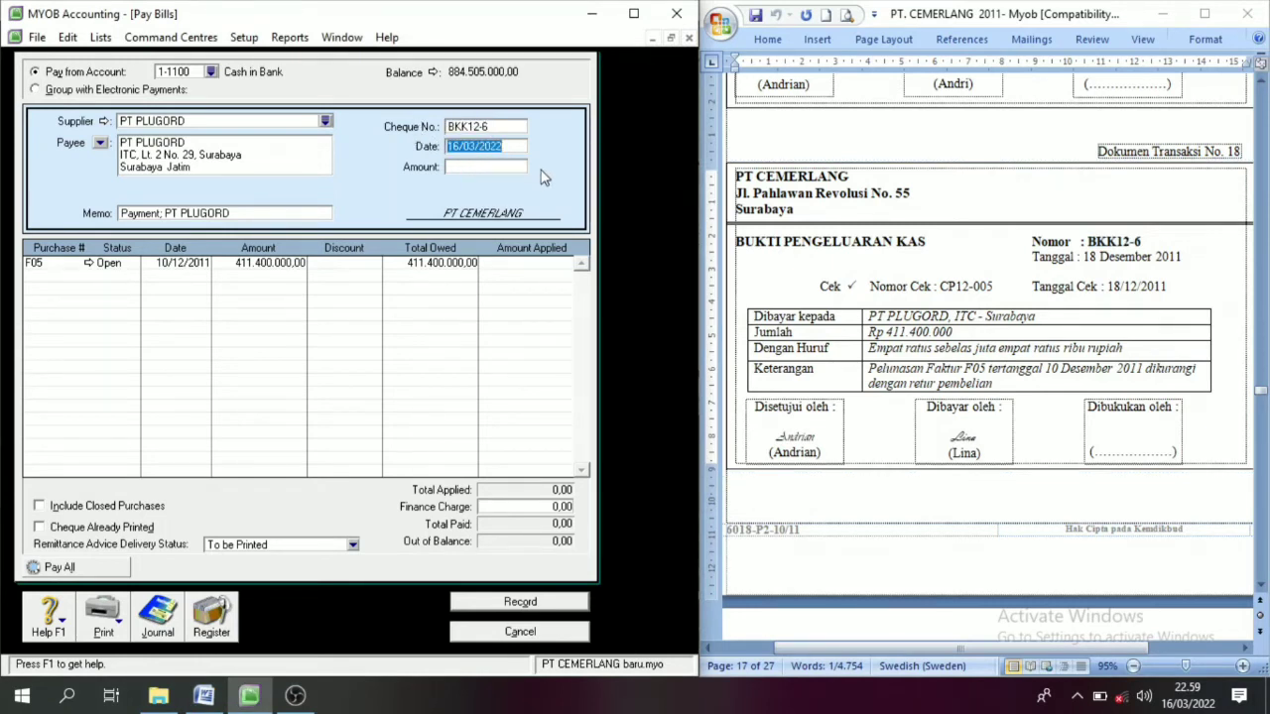
{"action": "type", "text": "18/12/2011"}
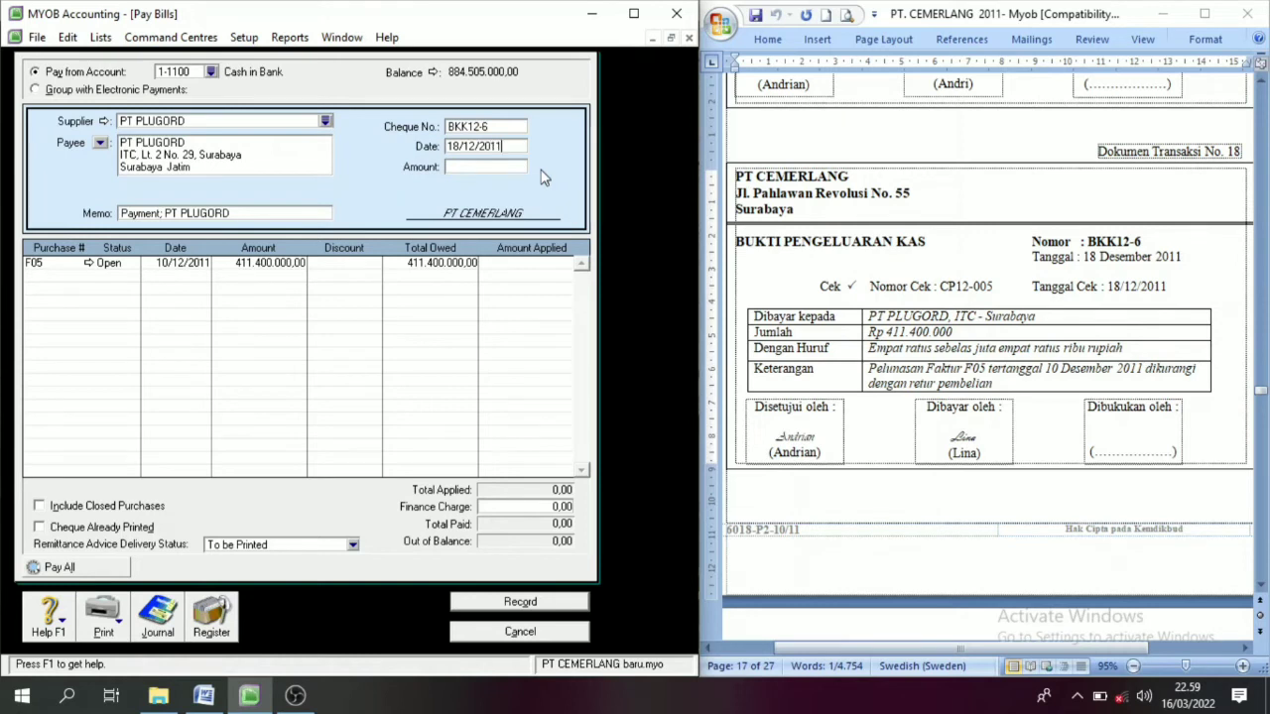
{"action": "key", "text": "Tab"}
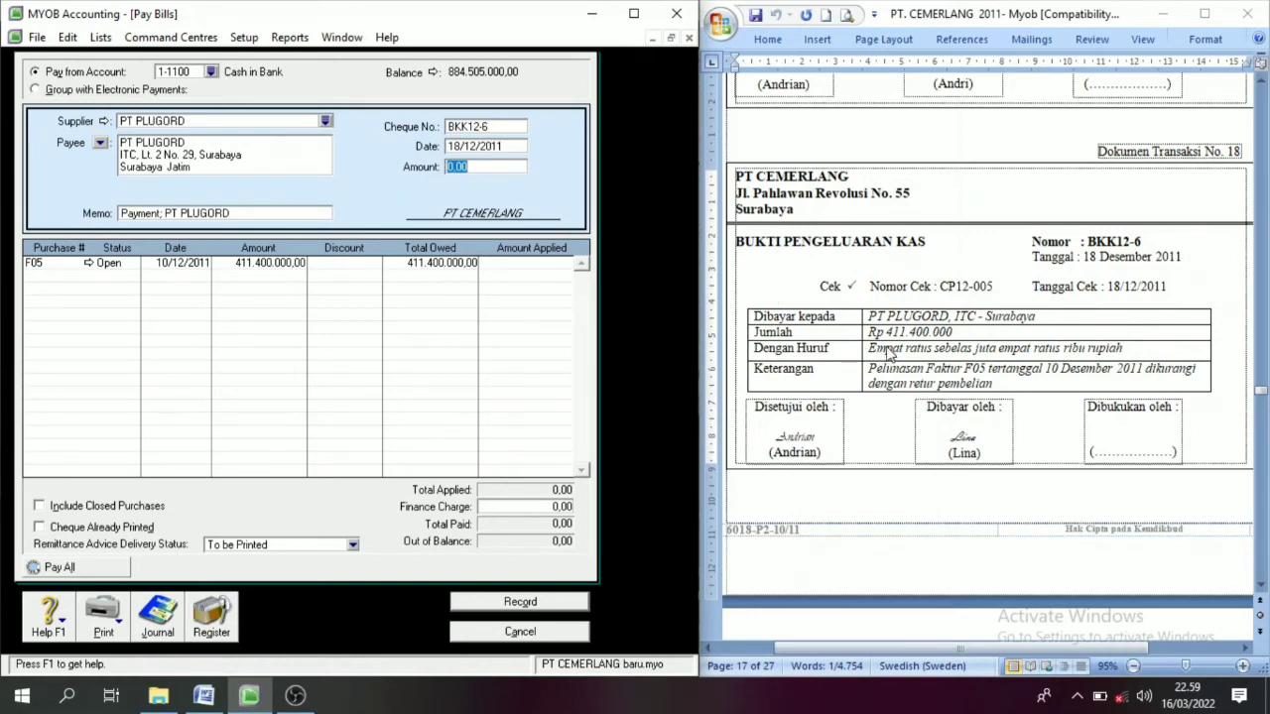
Enter 411.400.000 as the amount of the payment to PT PLUGORD
{"action": "type", "text": "4"}
{"action": "type", "text": "11."}
{"action": "type", "text": "400.000"}
{"action": "key", "text": "Tab"}
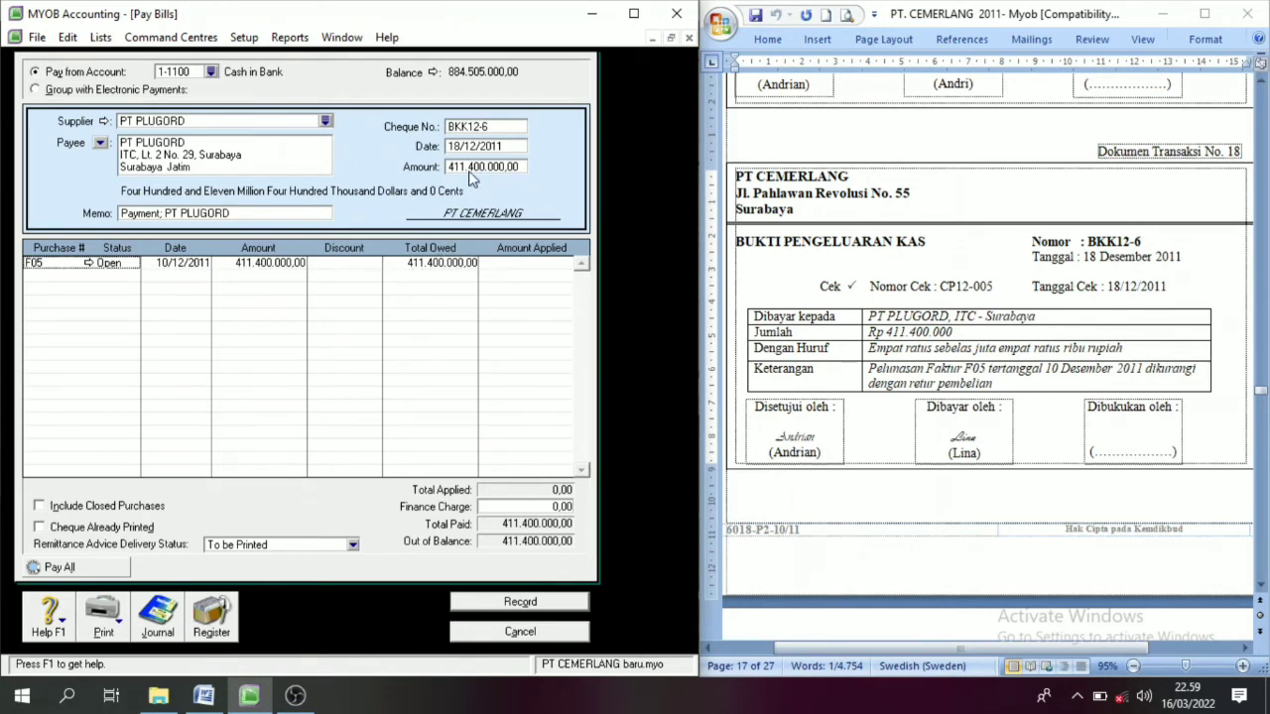
Apply the 411.400.000 payment to purchase F05, record it and close the payment entry
{"action": "left_click", "coordinate": [532, 266]}
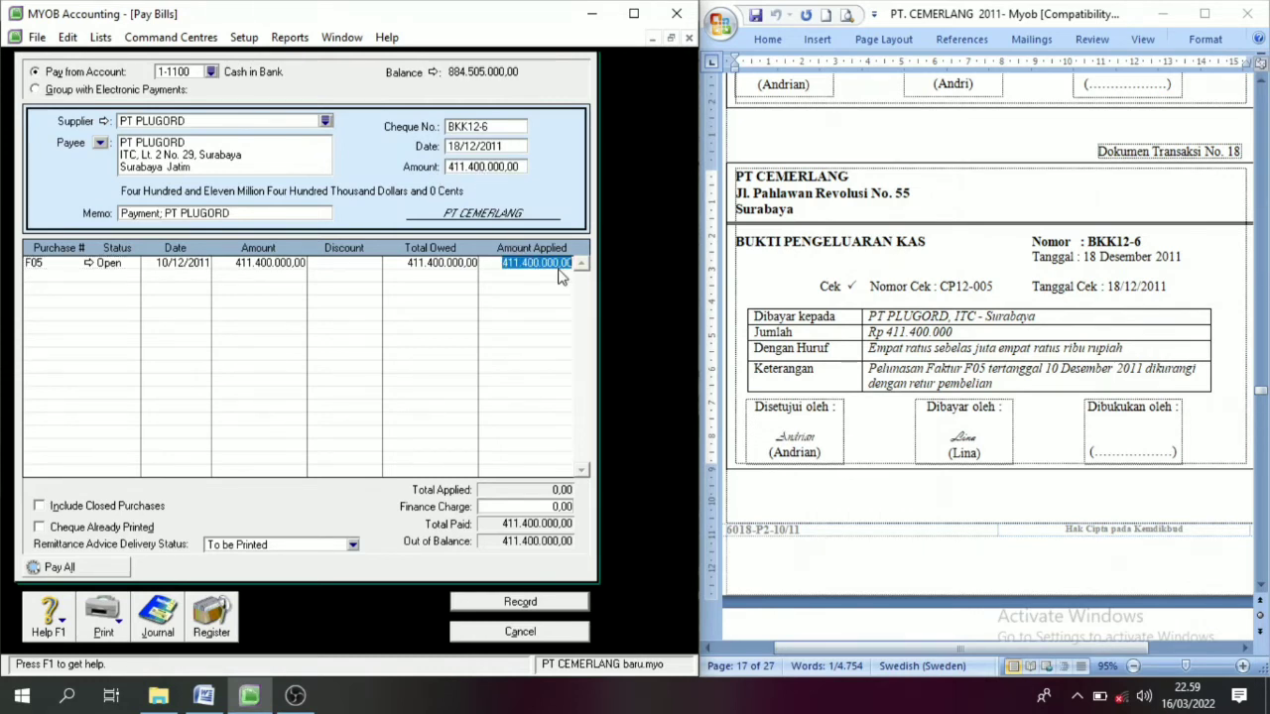
{"action": "key", "text": "Tab"}
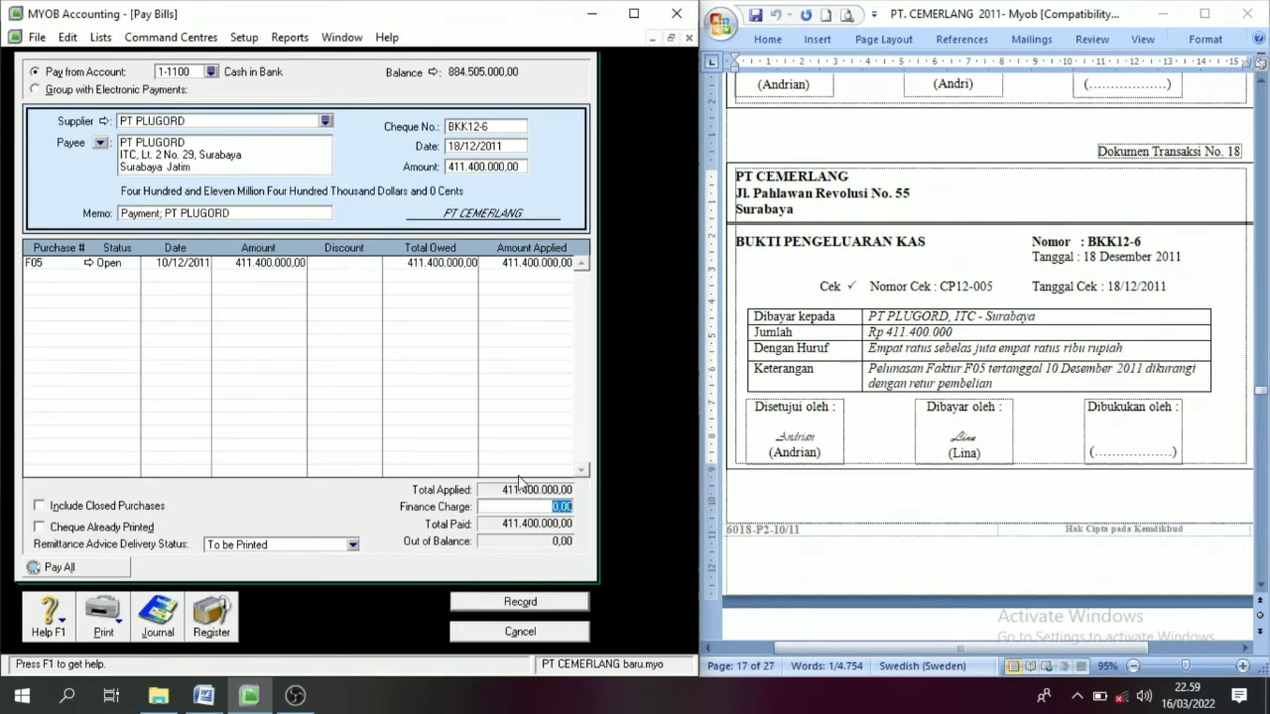
{"action": "left_click", "coordinate": [551, 607]}
{"action": "left_click", "coordinate": [548, 633]}
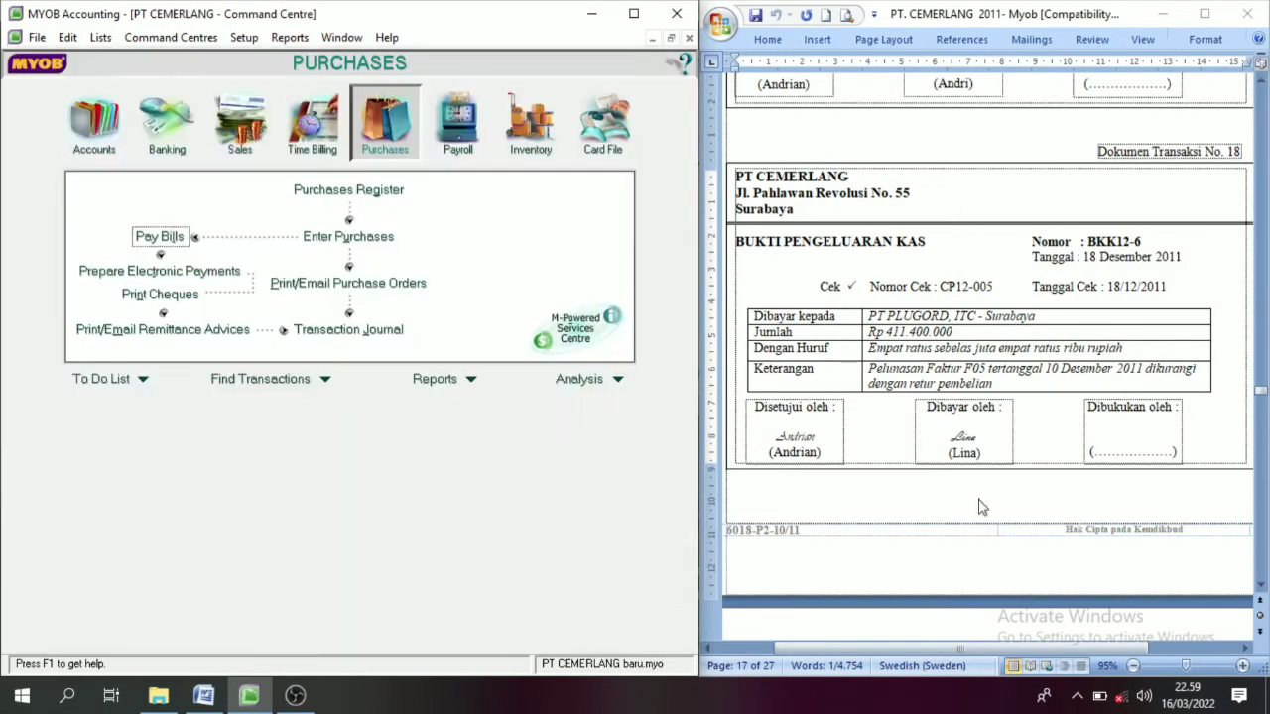
Bring up transaction document 19, the cash receipt from Mega Elektronik, and review its amount
{"action": "left_click_drag", "start_coordinate": [1259, 591], "coordinate": [1260, 588]}
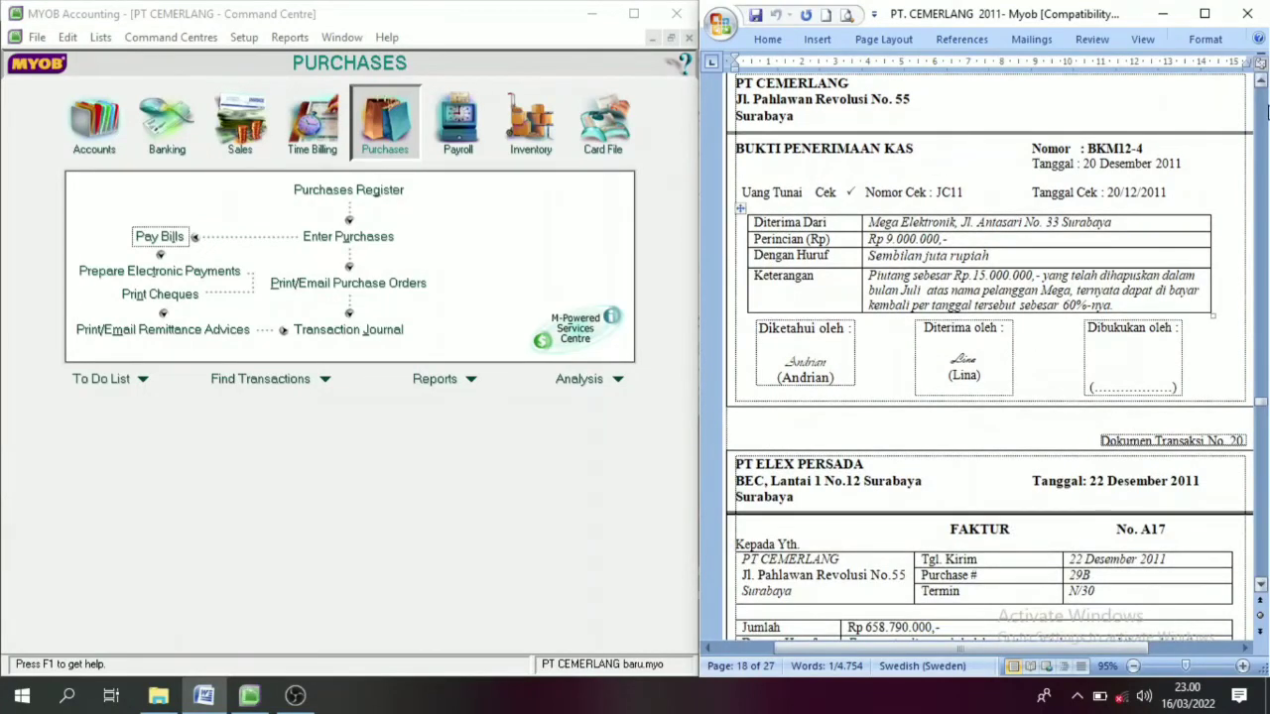
{"action": "left_click", "coordinate": [1262, 81]}
{"action": "left_click", "coordinate": [1262, 84]}
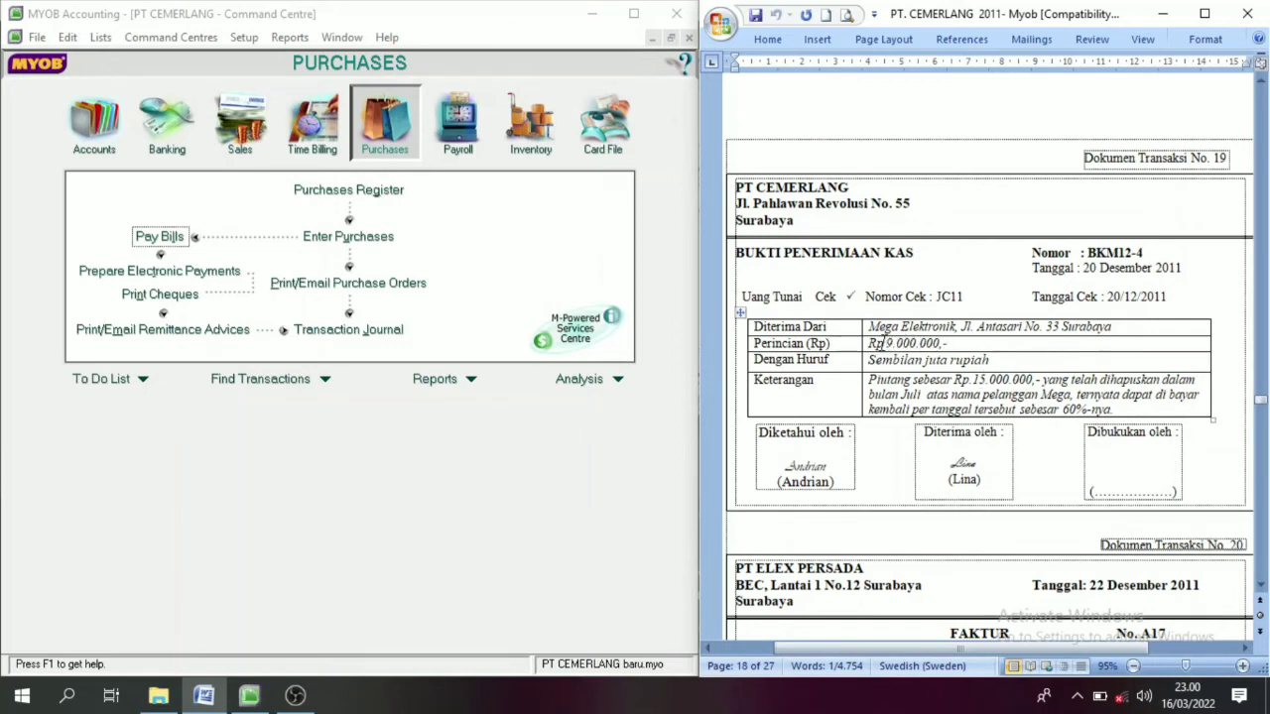
{"action": "left_click", "coordinate": [942, 342]}
{"action": "type", "text": ","}
Start a Receive Money entry with ID number BKM12-4, copied from the document, and date 20/12/2011
{"action": "left_click", "coordinate": [169, 147]}
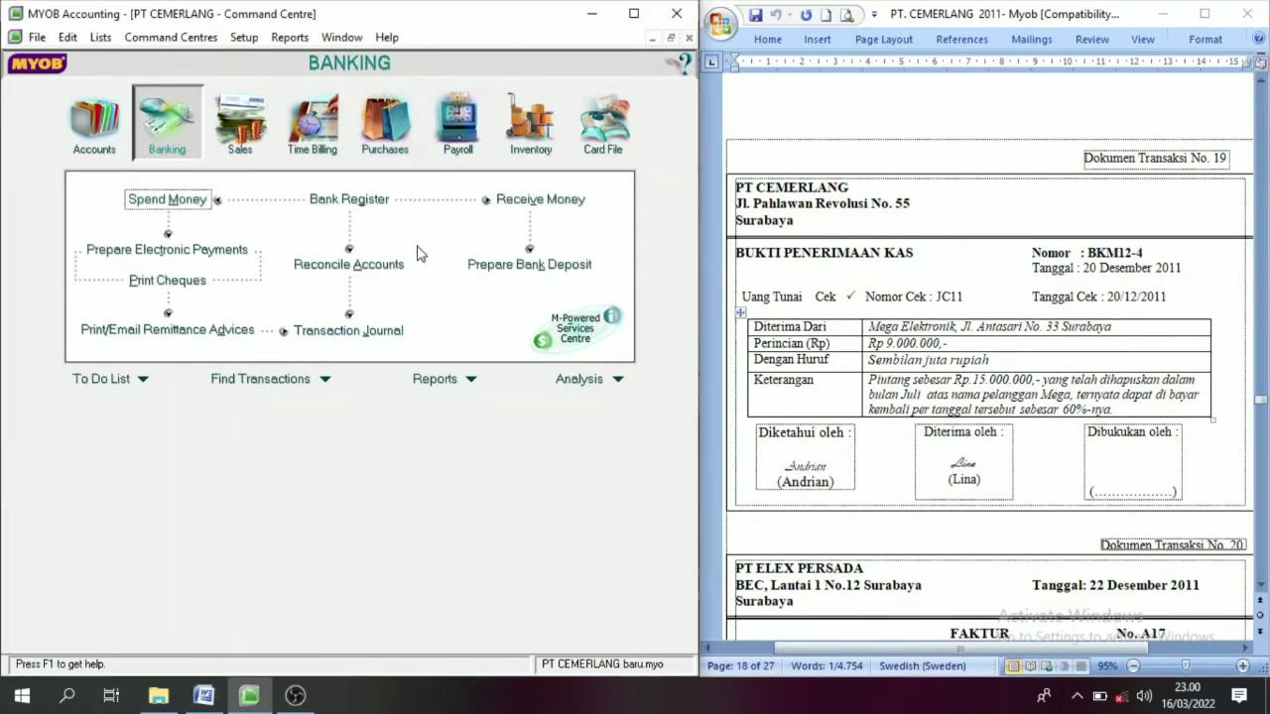
{"action": "left_click", "coordinate": [537, 201]}
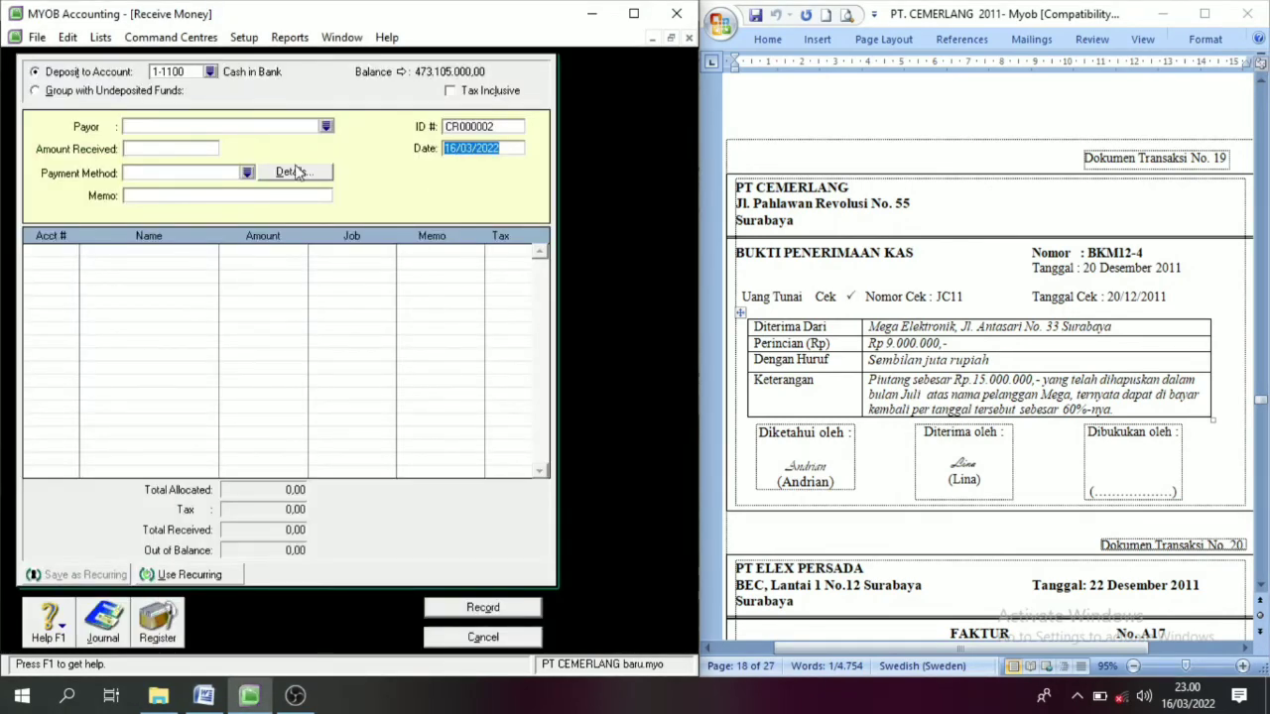
{"action": "left_click", "coordinate": [482, 129]}
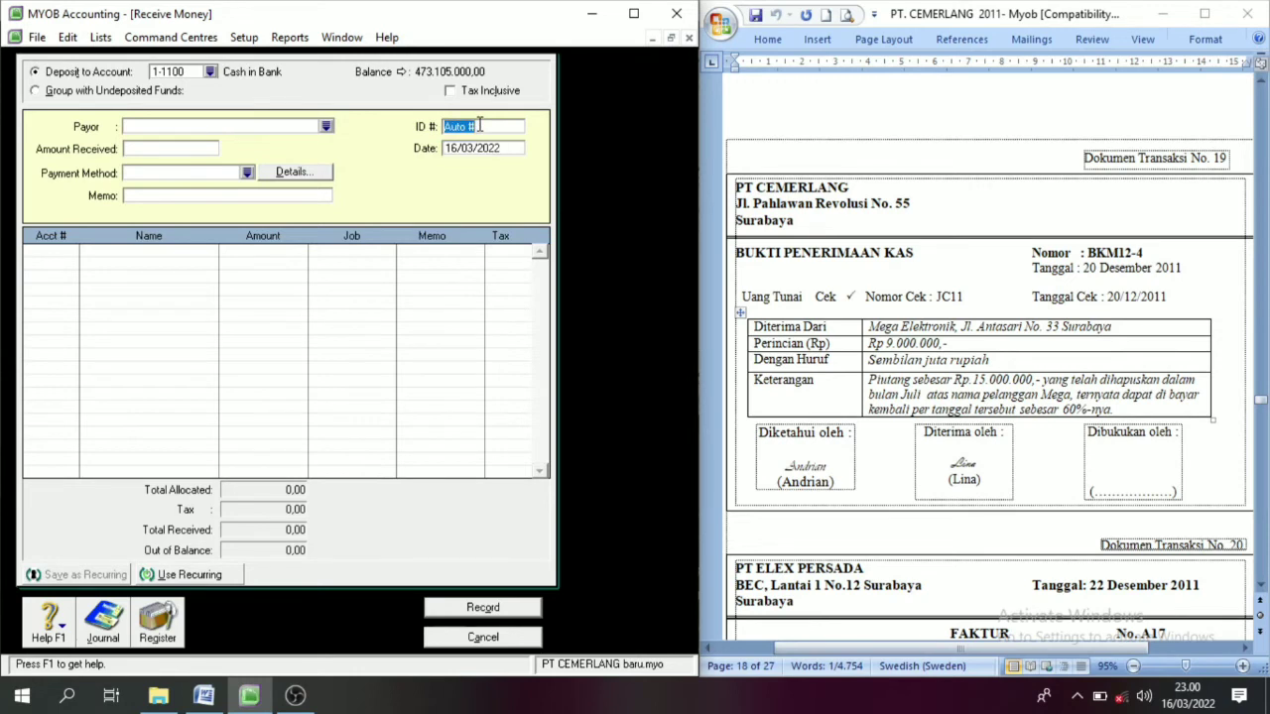
{"action": "left_click", "coordinate": [1124, 266]}
{"action": "left_click_drag", "start_coordinate": [1144, 254], "coordinate": [1090, 254]}
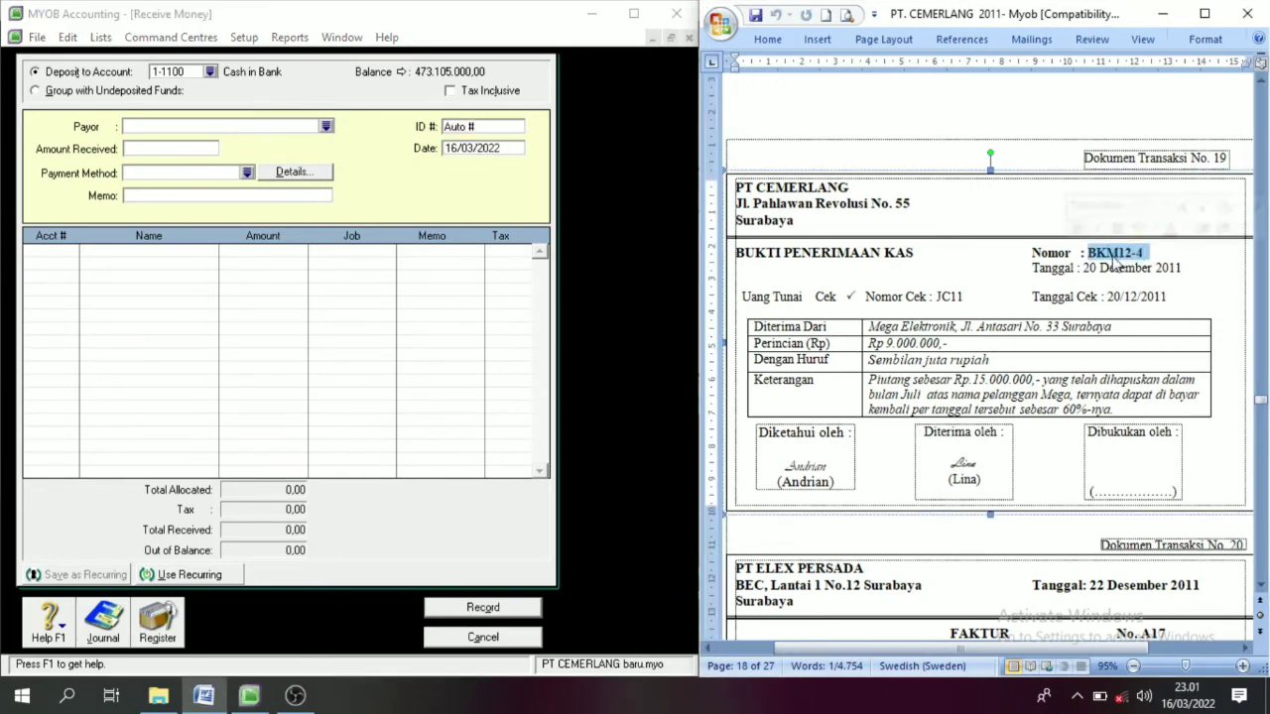
{"action": "left_click", "coordinate": [499, 127]}
{"action": "key", "text": "ctrl+v"}
{"action": "key", "text": "Tab"}
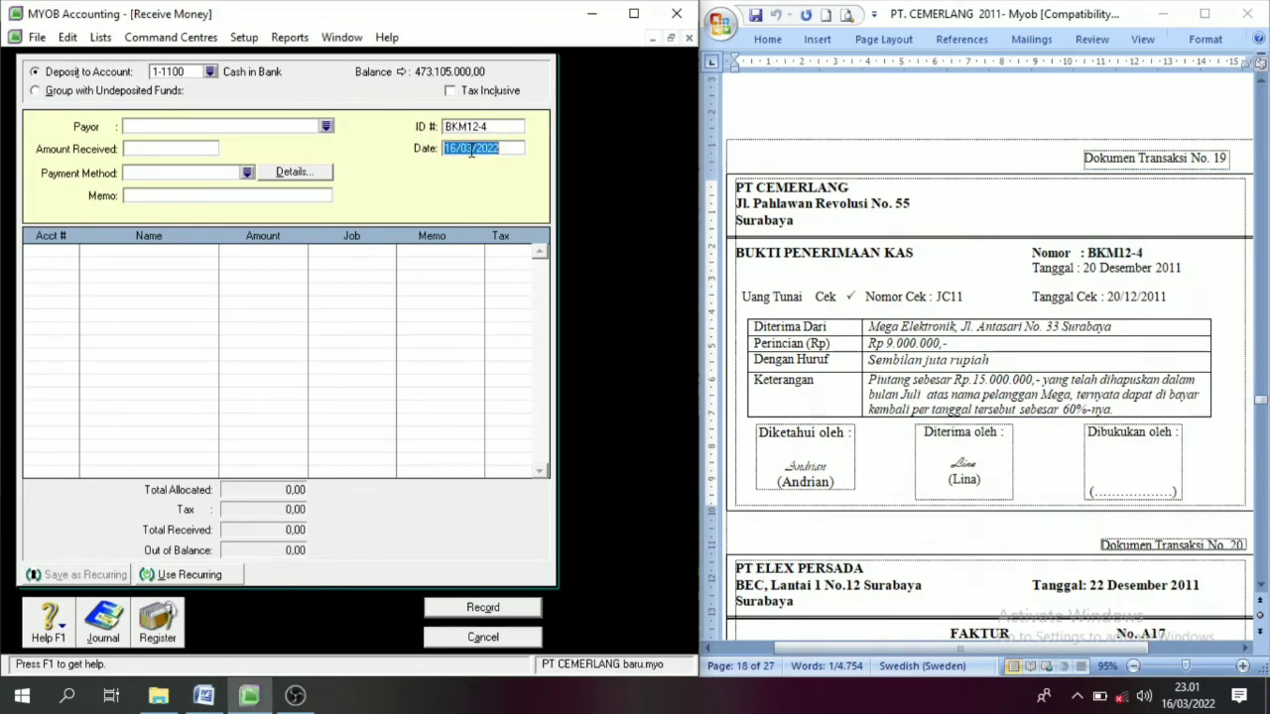
{"action": "type", "text": "20/12/2011"}
Enter 9.000.000 as the amount received and "Penerimaan Piutang yang dihapus" as the memo
{"action": "left_click", "coordinate": [159, 151]}
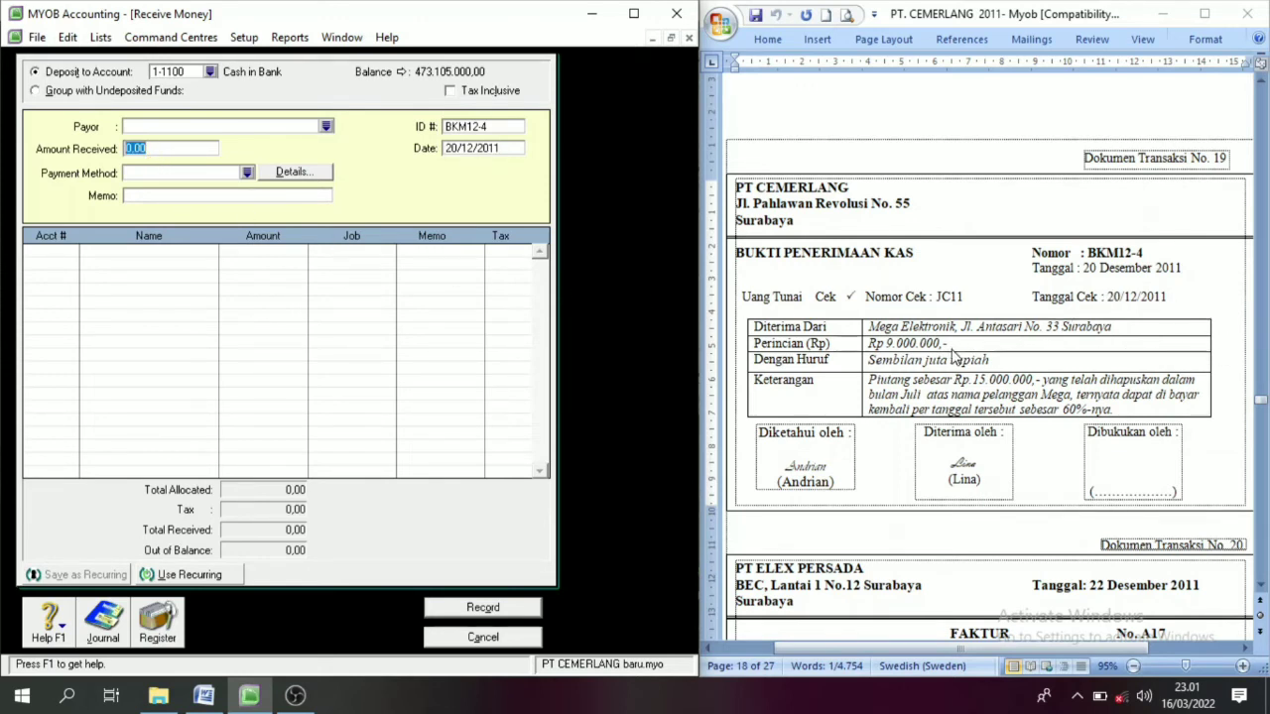
{"action": "type", "text": "9000000"}
{"action": "key", "text": "Tab"}
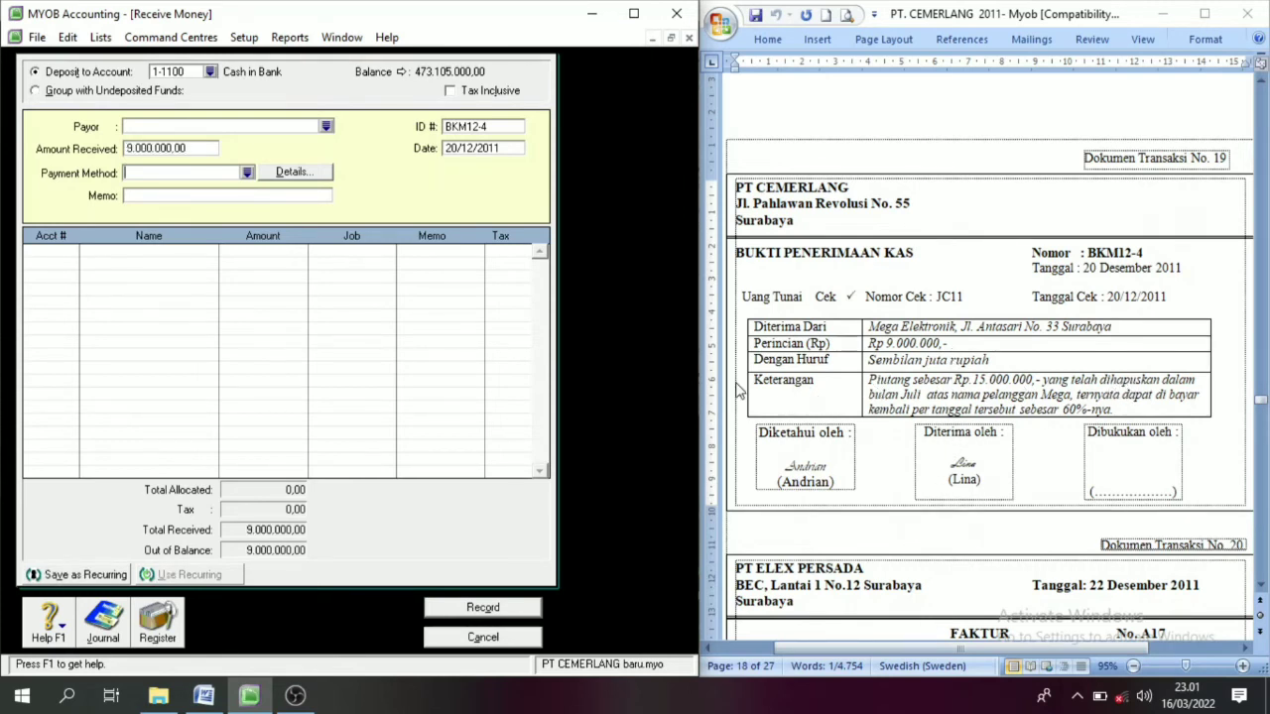
{"action": "left_click", "coordinate": [143, 197]}
{"action": "type", "text": "Penerimaan Piutang"}
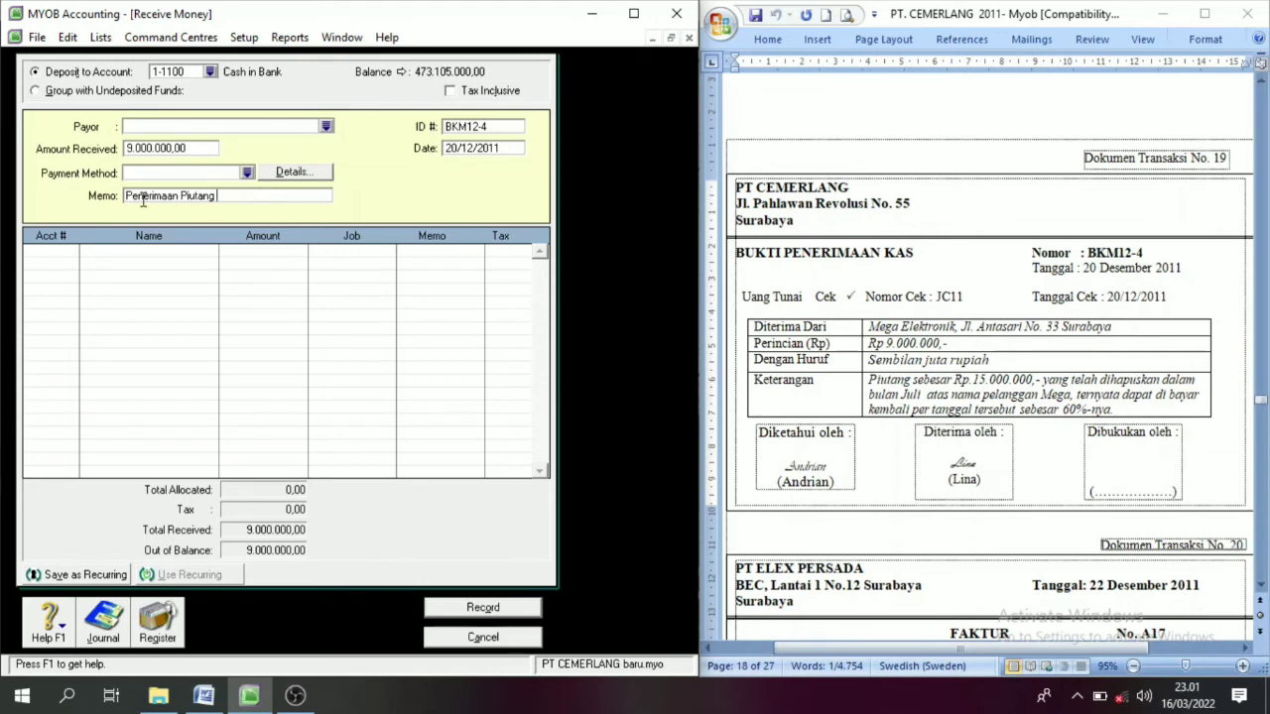
{"action": "type", "text": " yang dihapus"}
Allocate the 9.000.000 receipt to account 1-1400 Allowance for Doubtful Debt, record it and close the entry form
{"action": "left_click", "coordinate": [57, 256]}
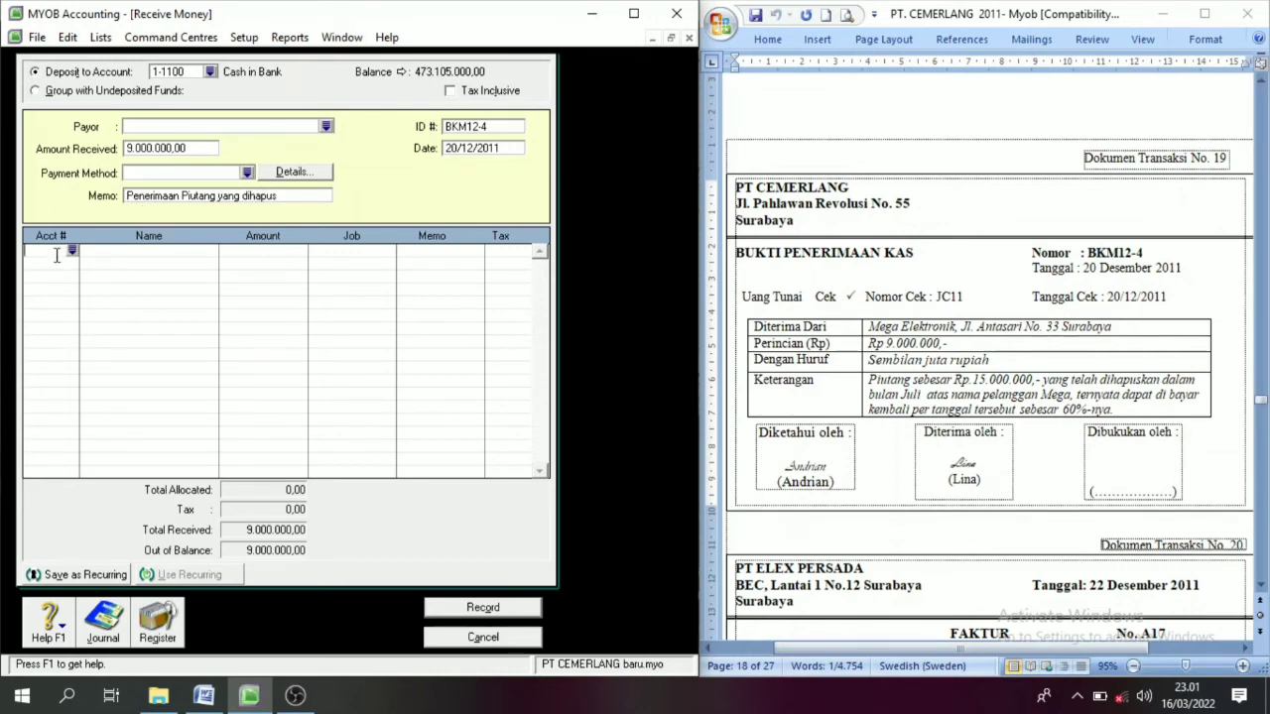
{"action": "type", "text": "4"}
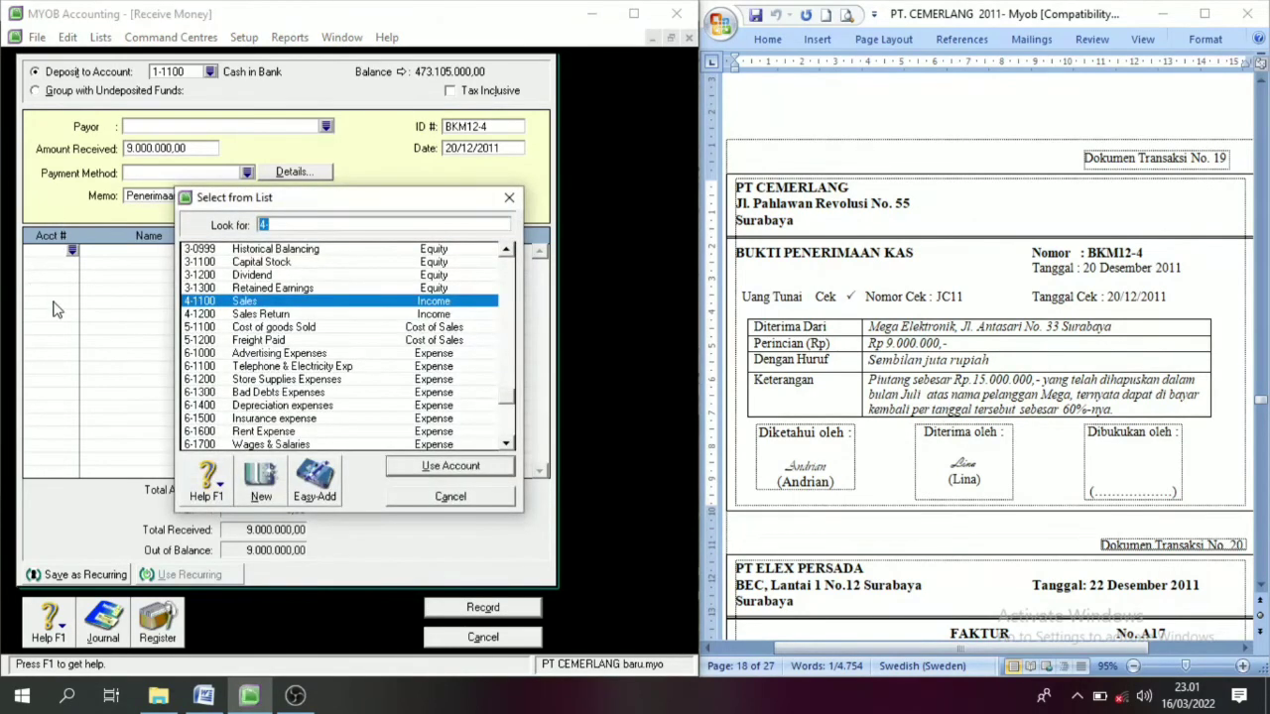
{"action": "left_click", "coordinate": [507, 251]}
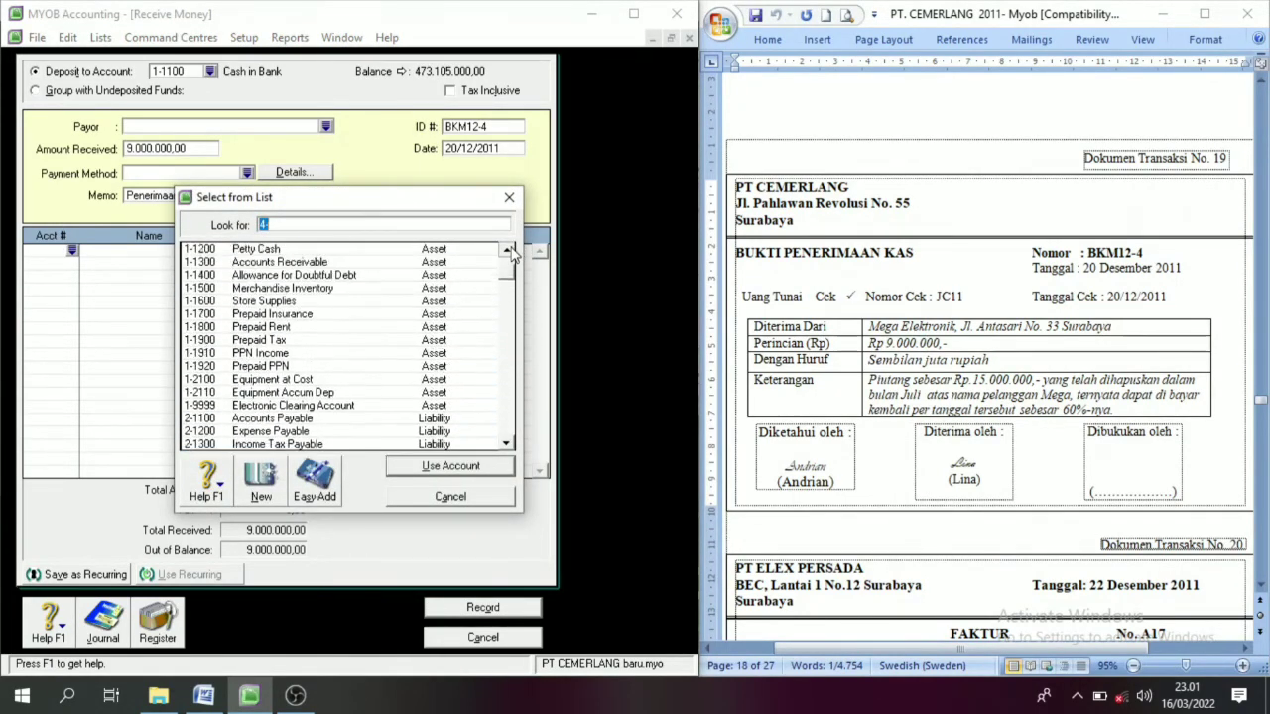
{"action": "left_click", "coordinate": [253, 289]}
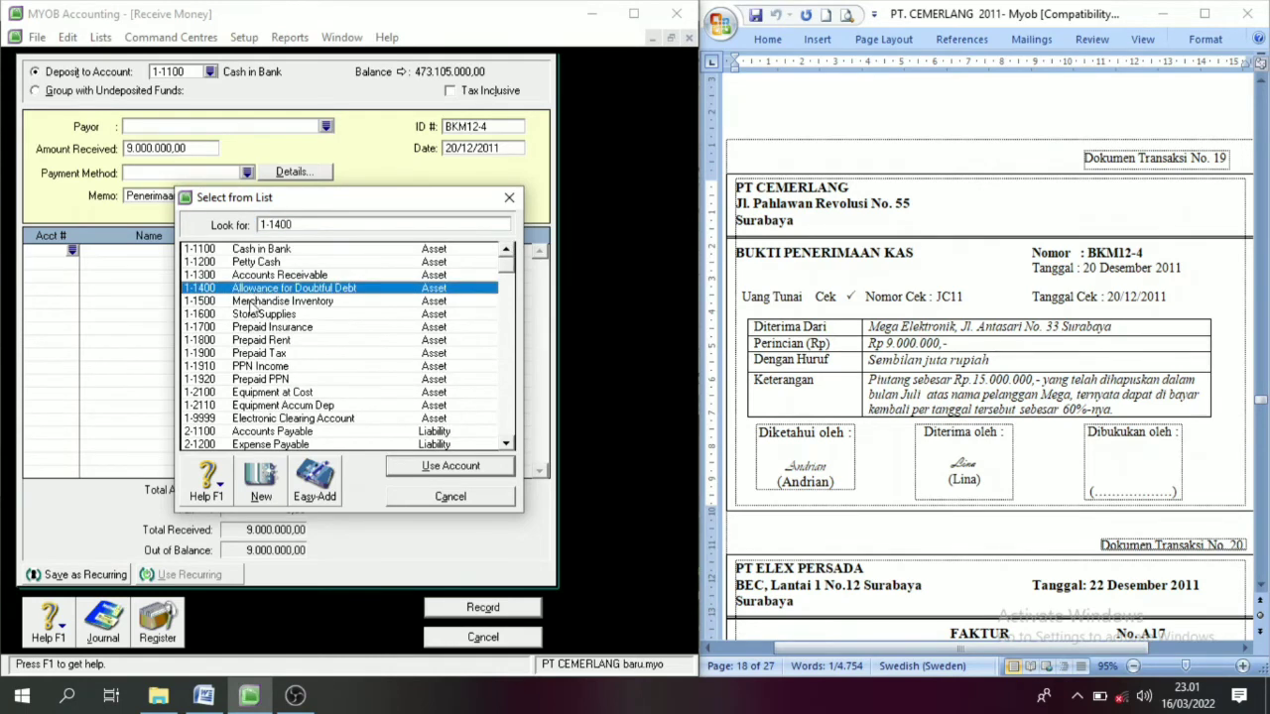
{"action": "left_click", "coordinate": [452, 469]}
{"action": "key", "text": "Tab"}
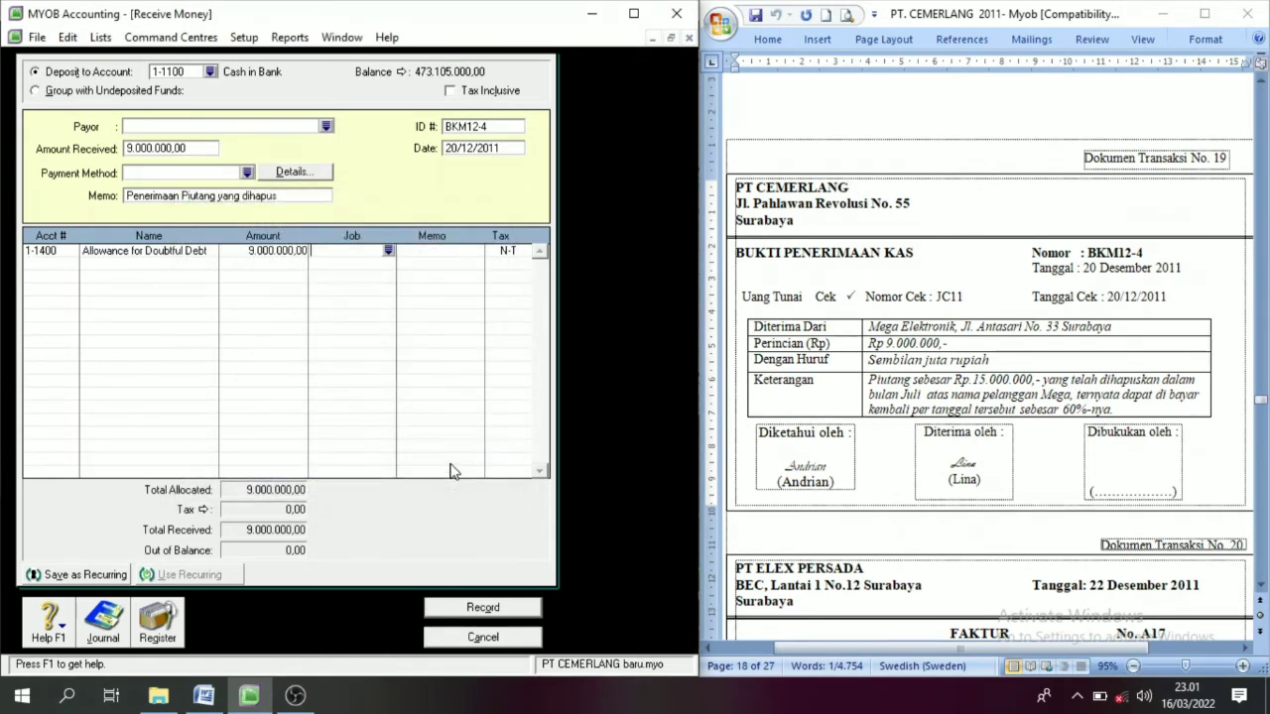
{"action": "left_click", "coordinate": [500, 609]}
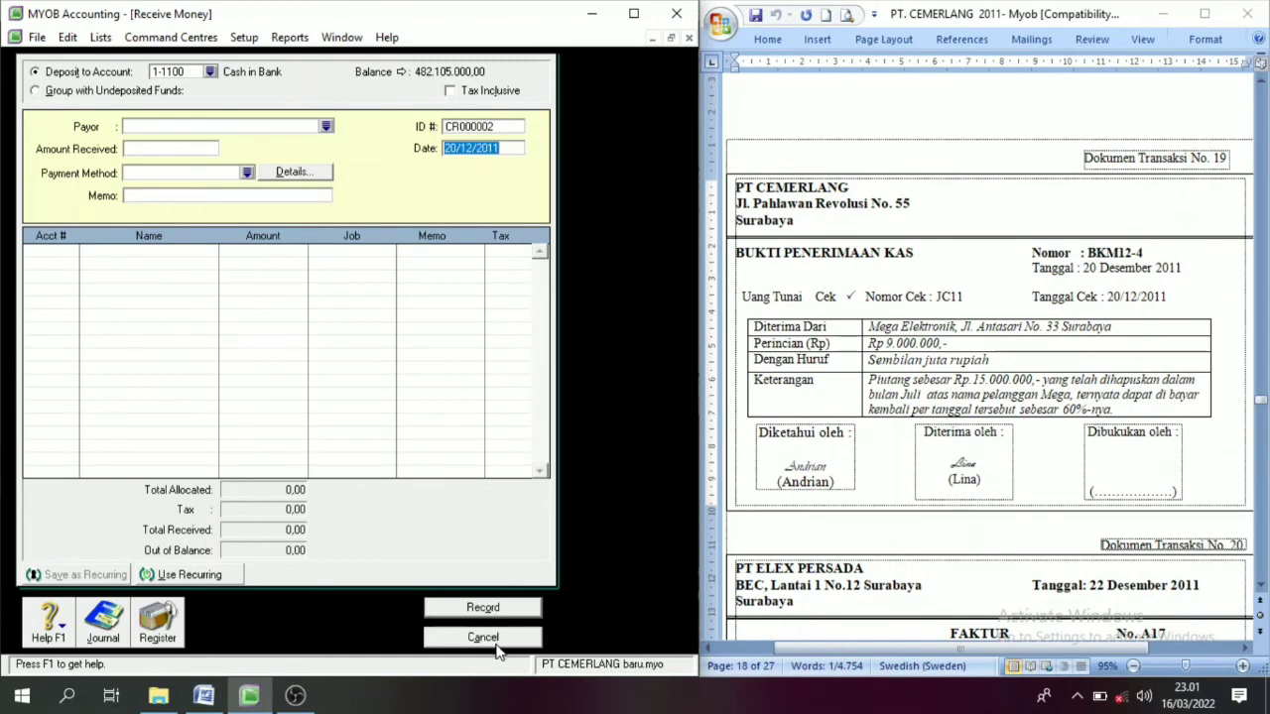
{"action": "left_click", "coordinate": [499, 641]}
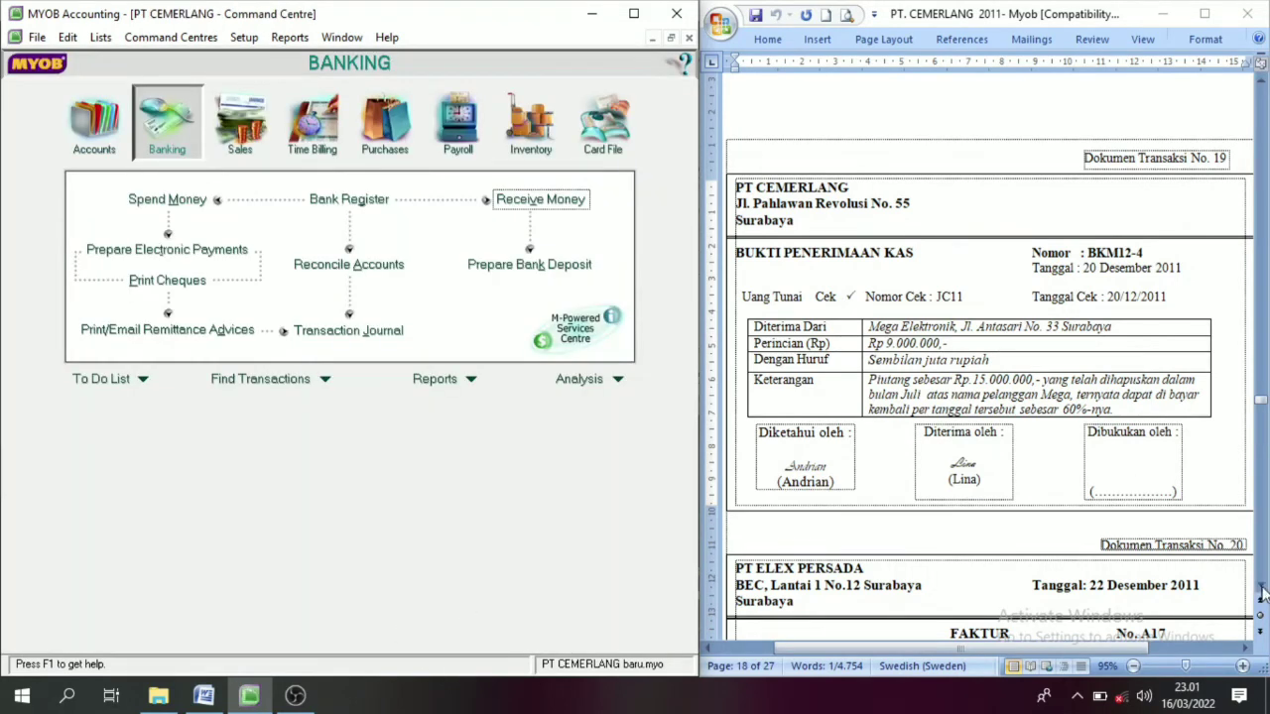
Examine transaction document 20, checking which company issued the invoice and its type, to decide how to record it
{"action": "left_click", "coordinate": [1261, 588]}
{"action": "scroll", "coordinate": [1230, 595], "scroll_direction": "down", "scroll_amount": 5}
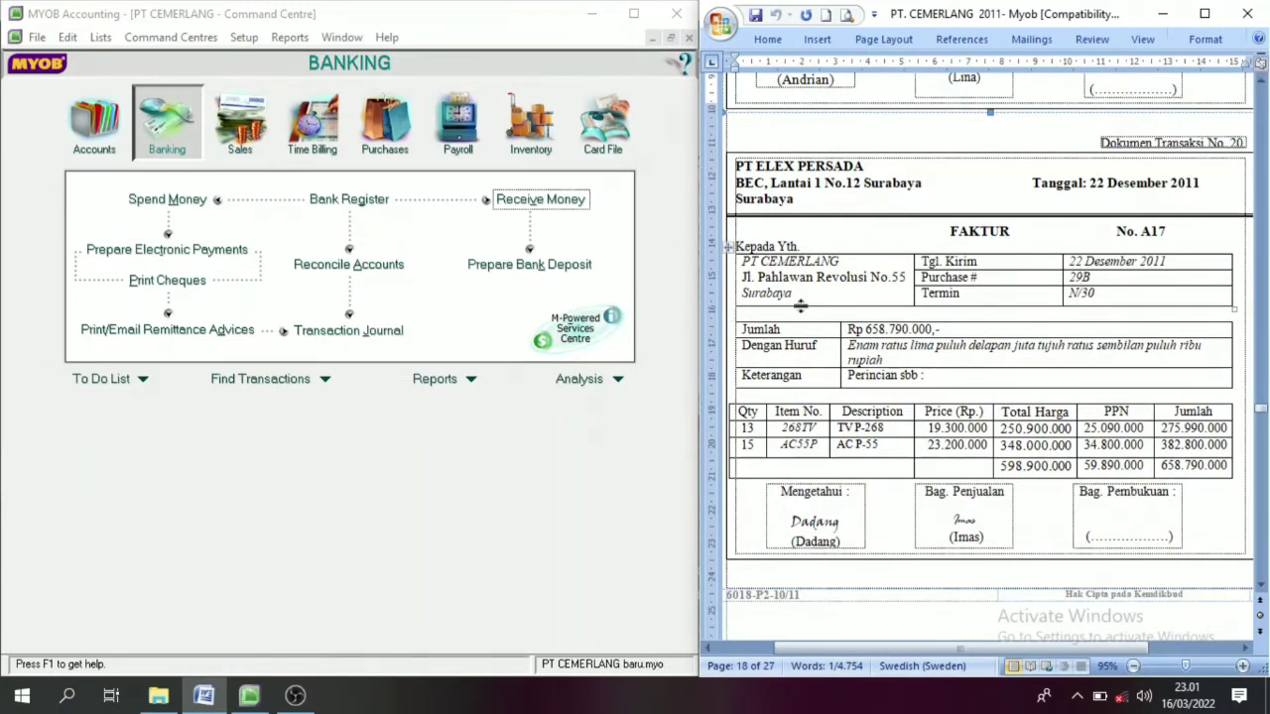
{"action": "left_click_drag", "start_coordinate": [1012, 234], "coordinate": [953, 241]}
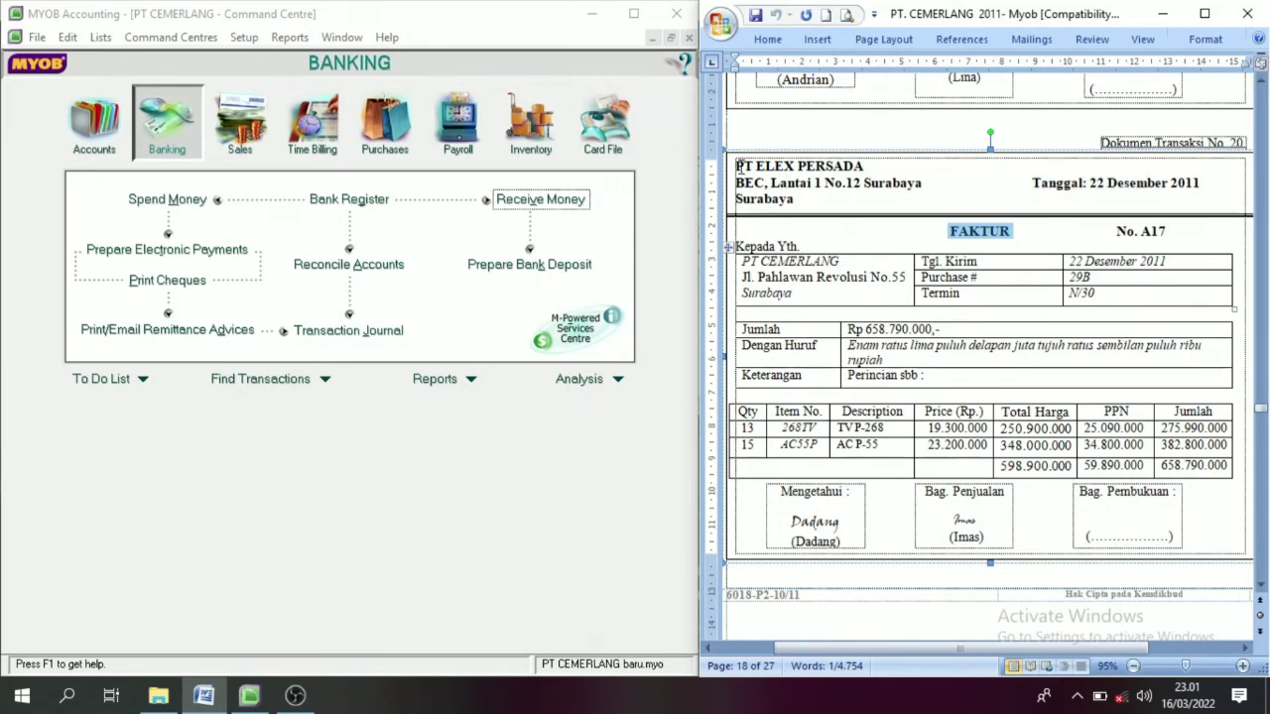
{"action": "left_click_drag", "start_coordinate": [738, 166], "coordinate": [822, 172]}
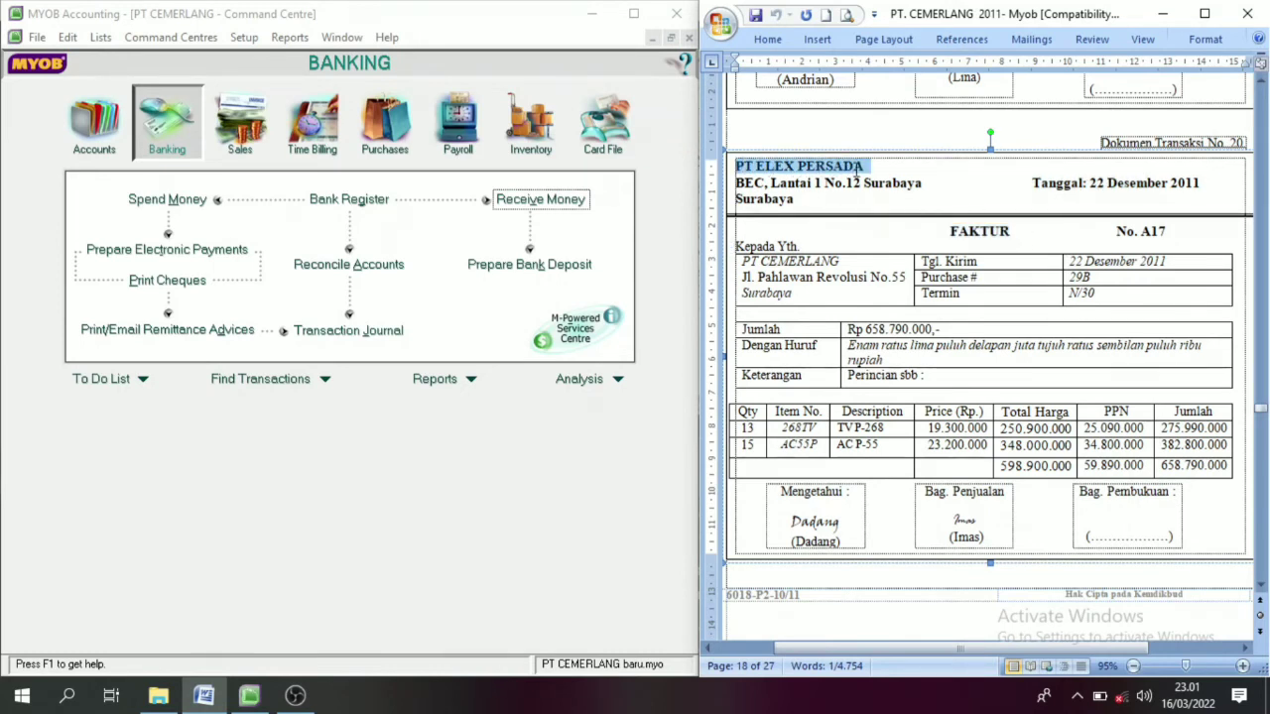
{"action": "left_click", "coordinate": [1013, 231]}
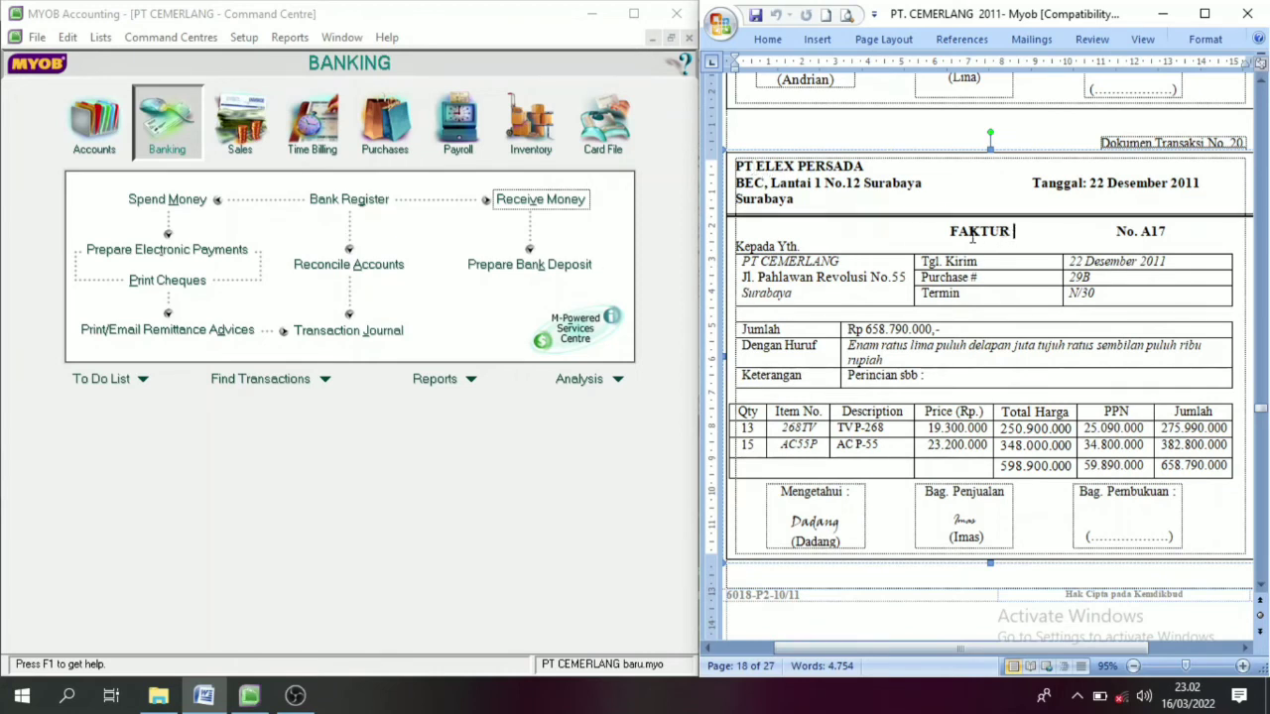
{"action": "left_click_drag", "start_coordinate": [1019, 231], "coordinate": [950, 234]}
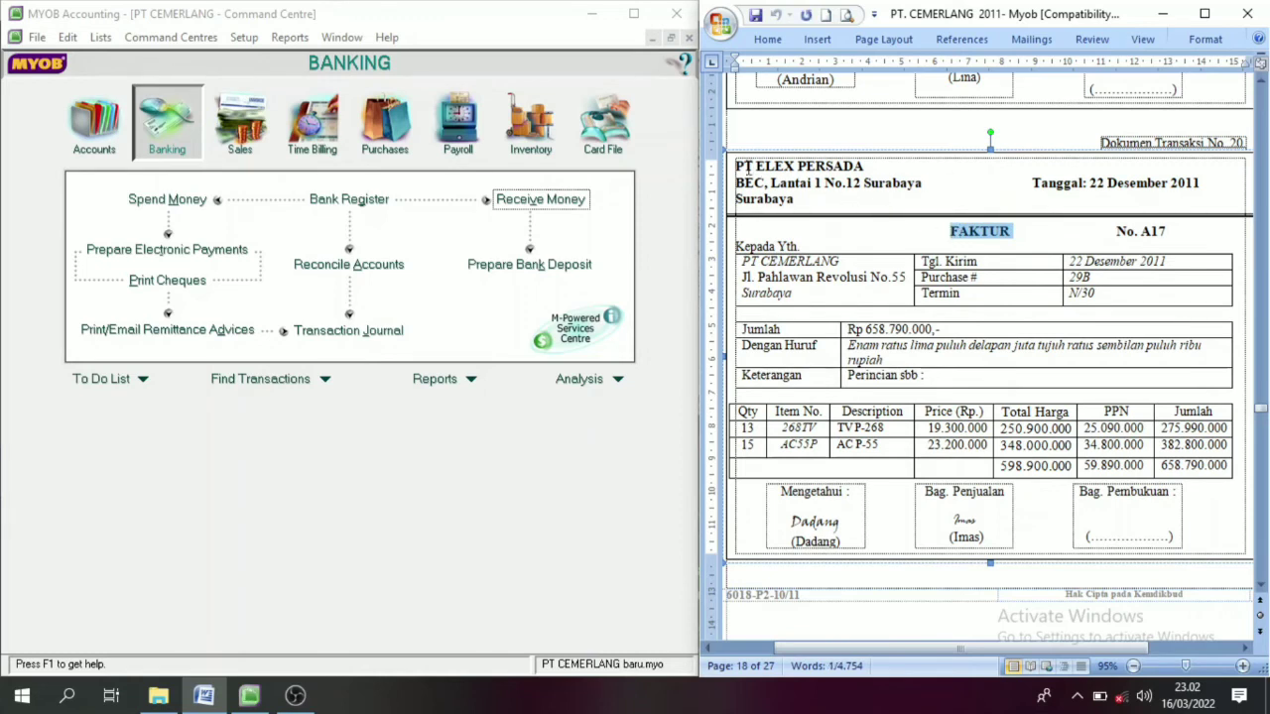
{"action": "left_click_drag", "start_coordinate": [737, 167], "coordinate": [830, 193]}
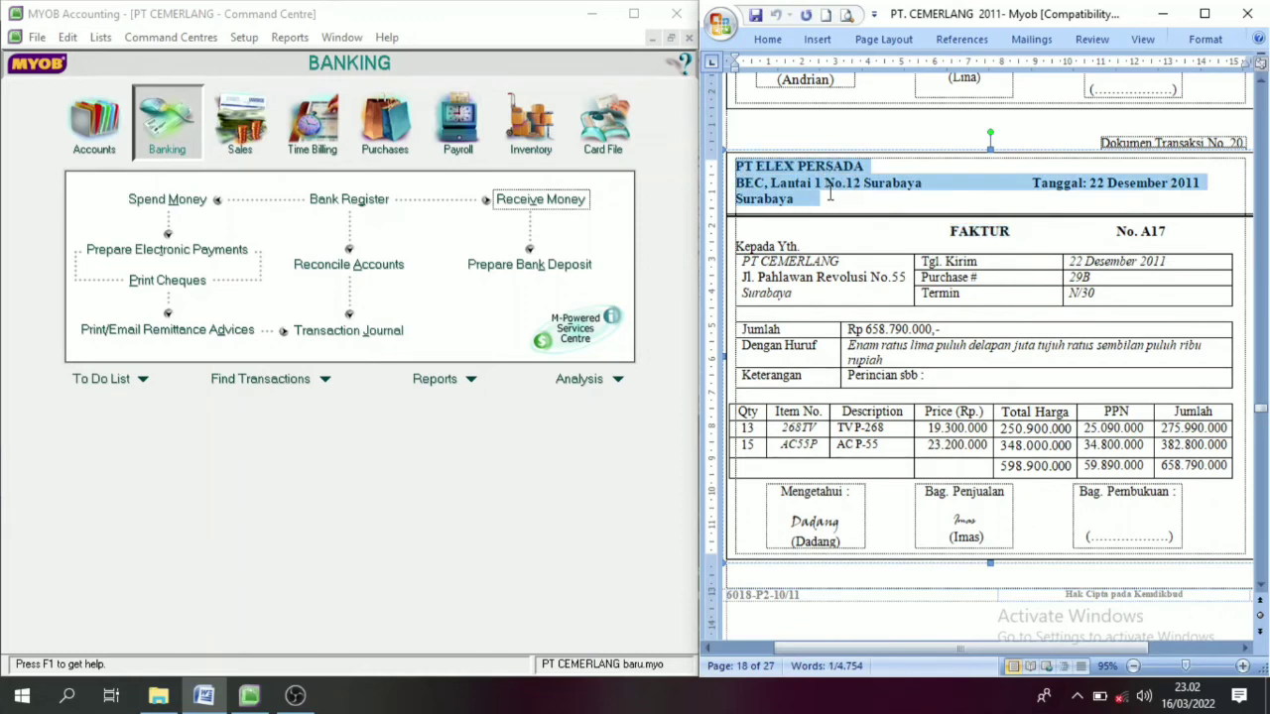
{"action": "left_click", "coordinate": [820, 199]}
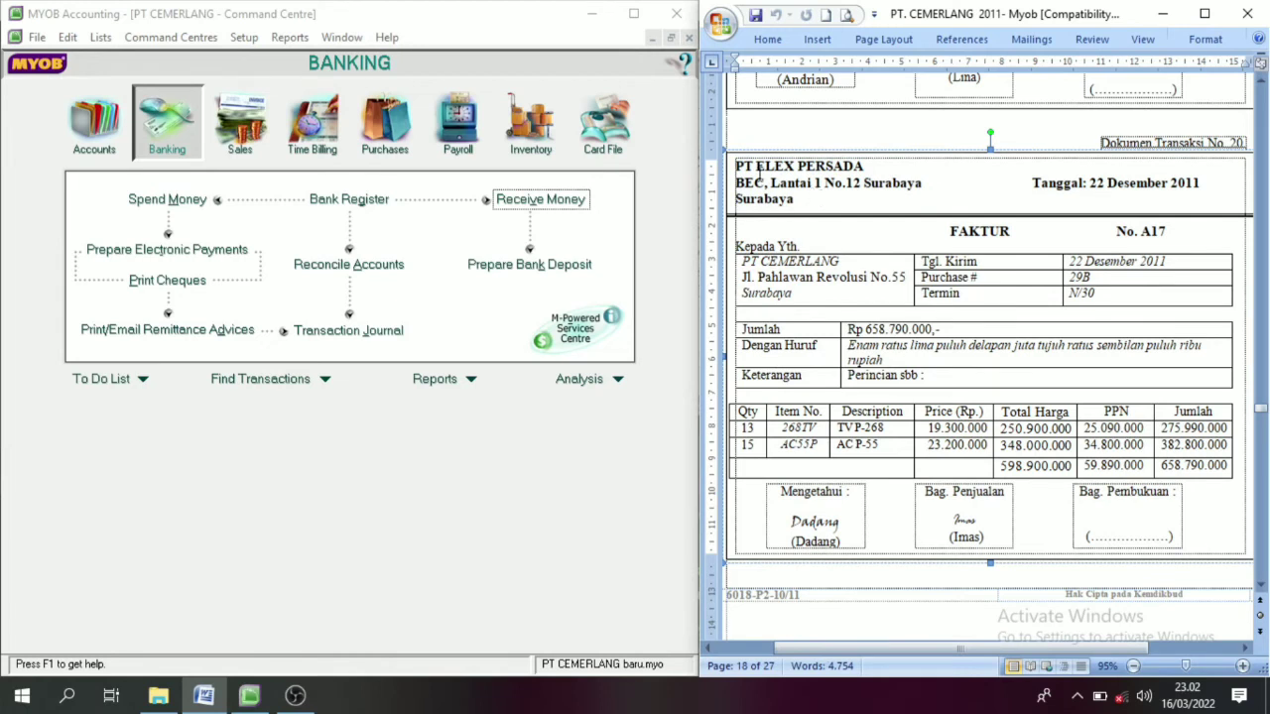
{"action": "left_click_drag", "start_coordinate": [737, 166], "coordinate": [804, 198]}
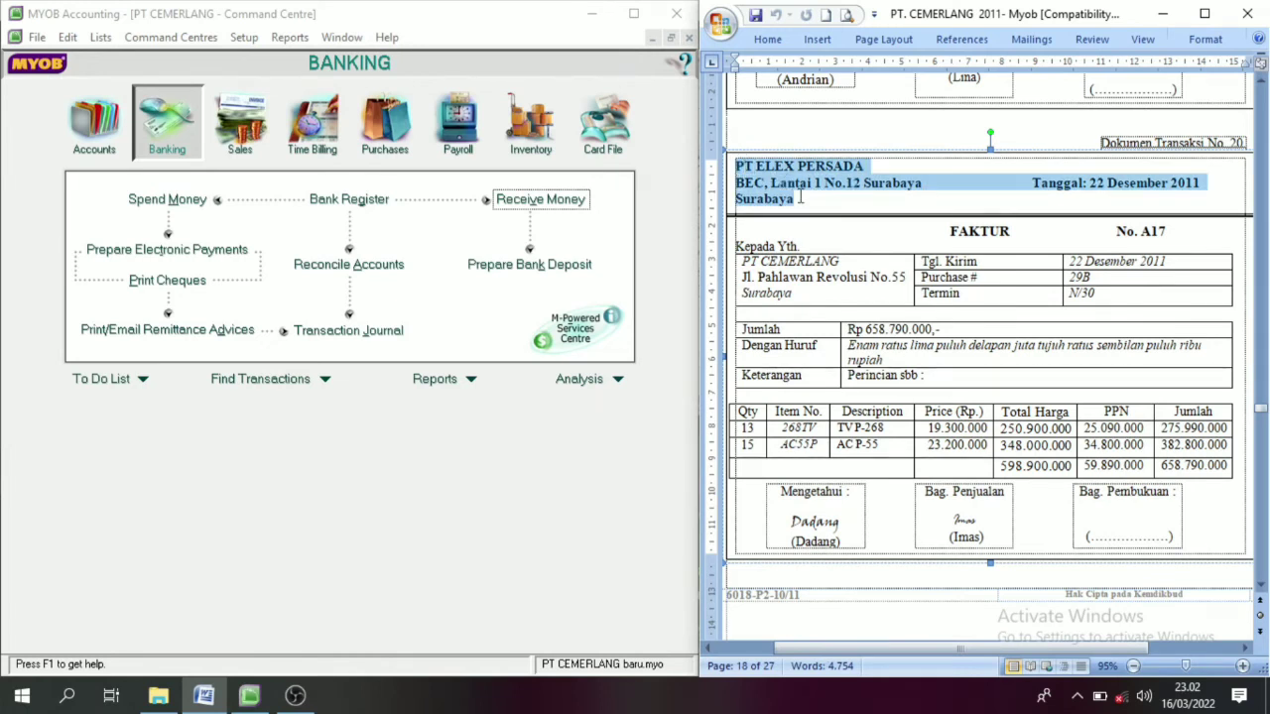
{"action": "left_click", "coordinate": [1005, 233]}
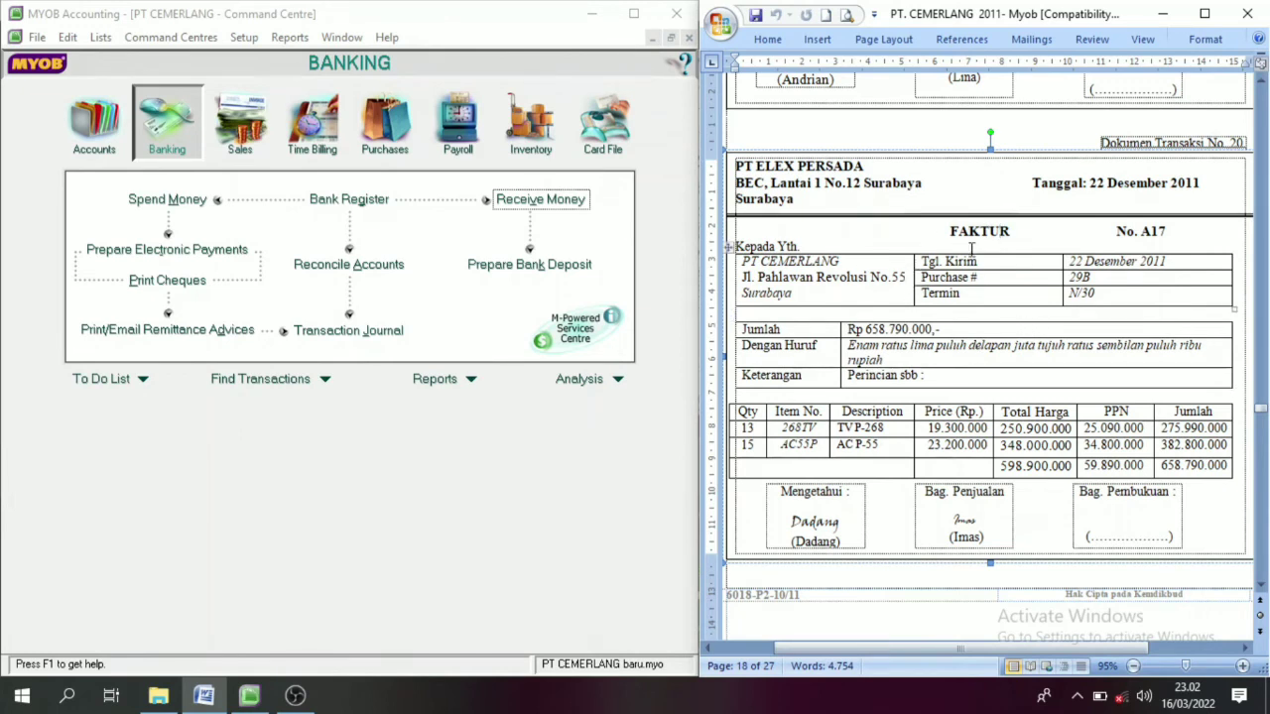
Start a new purchase bill for the supplier PT ELEX PERSADA
{"action": "left_click", "coordinate": [397, 144]}
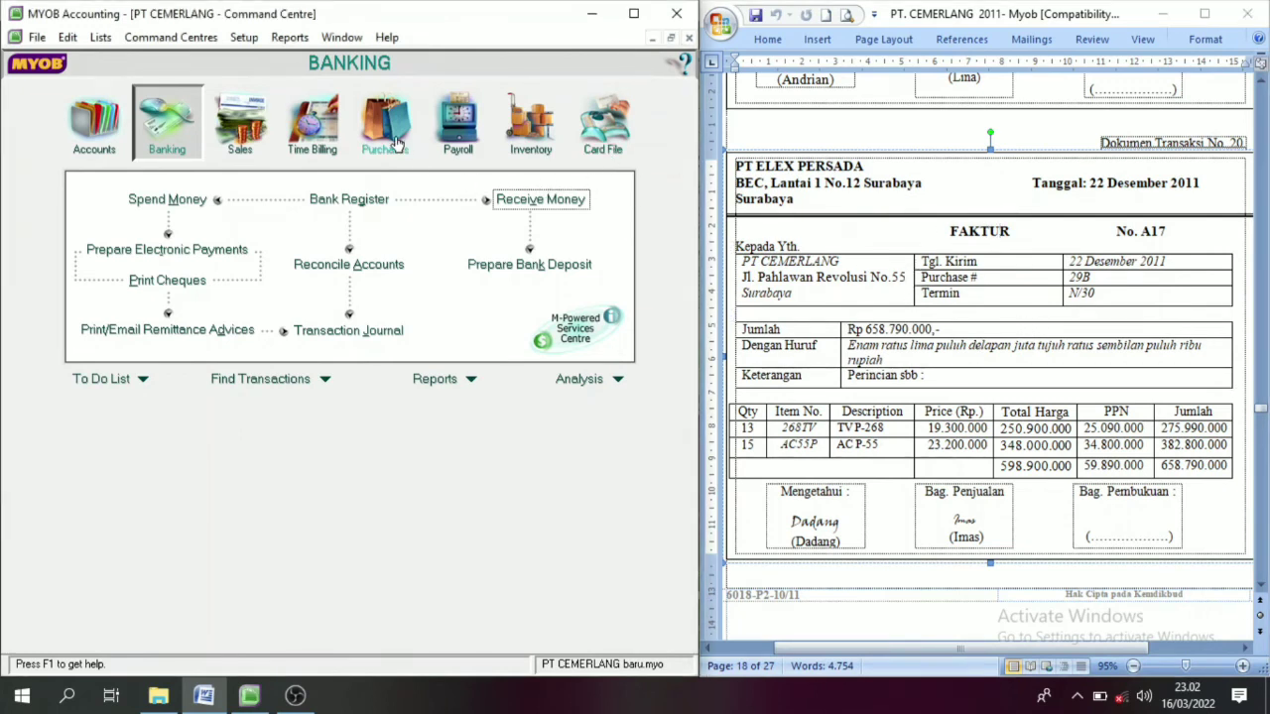
{"action": "left_click", "coordinate": [382, 238]}
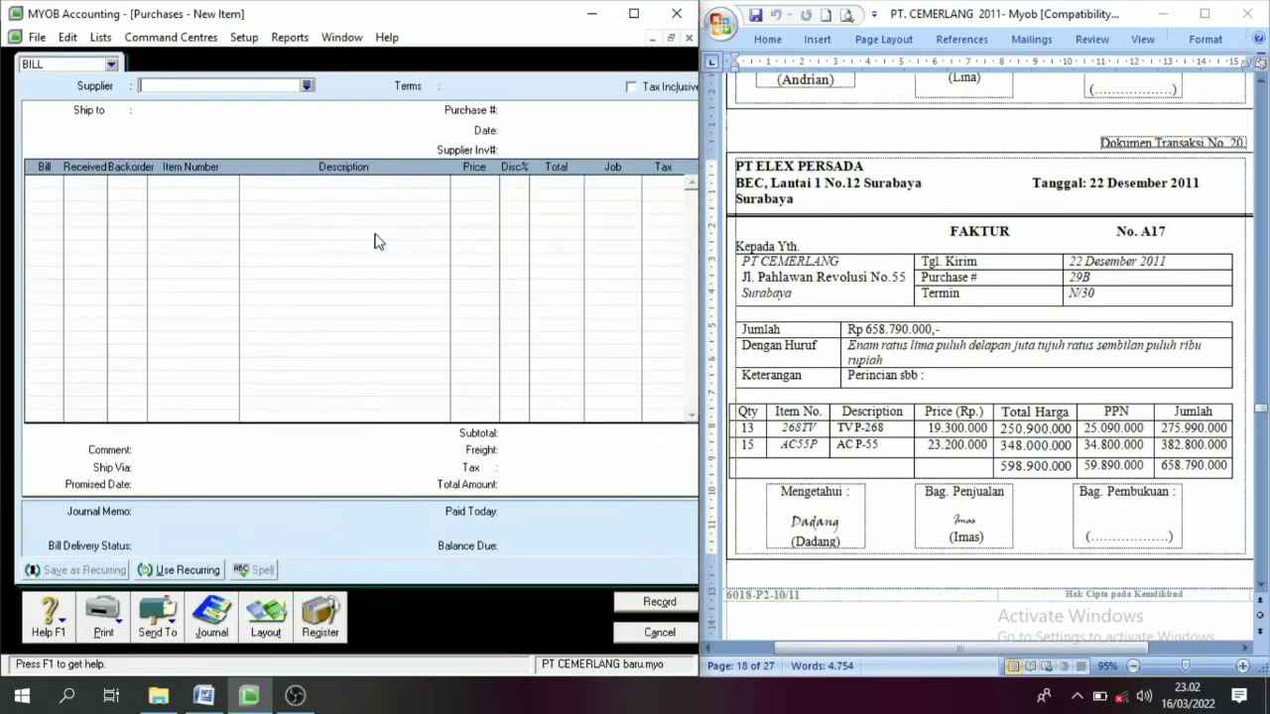
{"action": "left_click", "coordinate": [306, 86]}
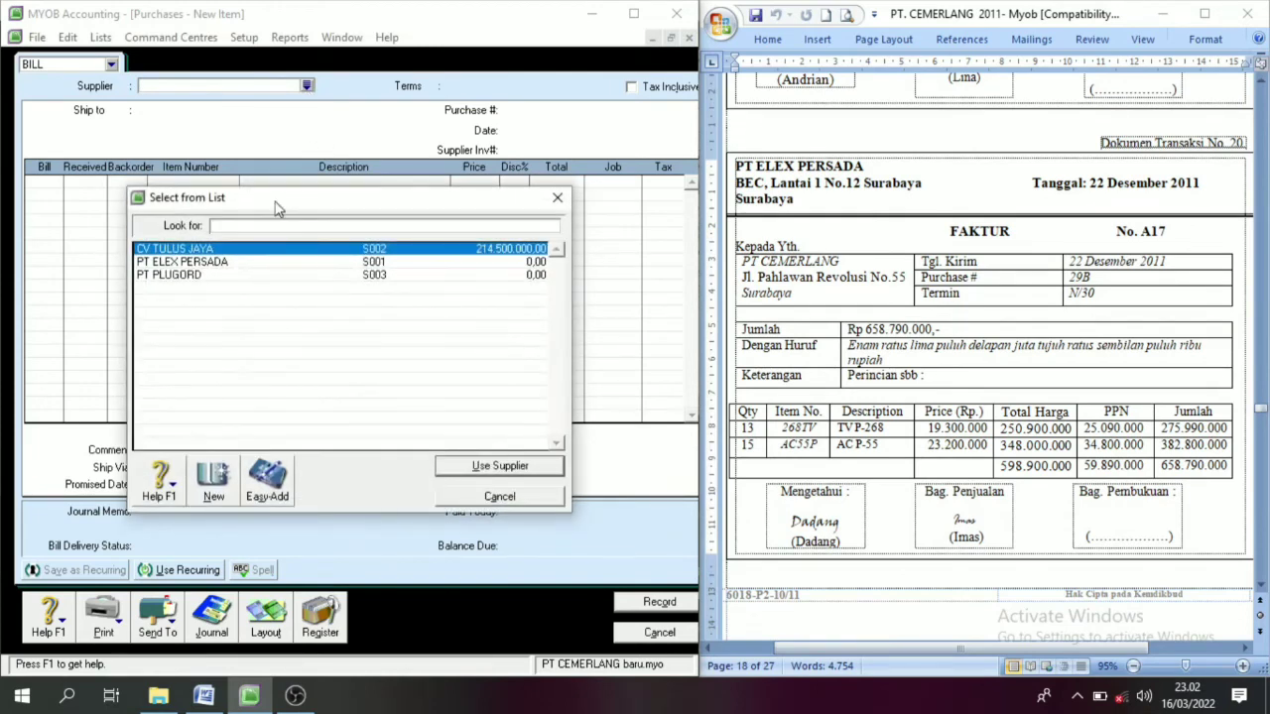
{"action": "left_click", "coordinate": [217, 262]}
{"action": "left_click", "coordinate": [520, 466]}
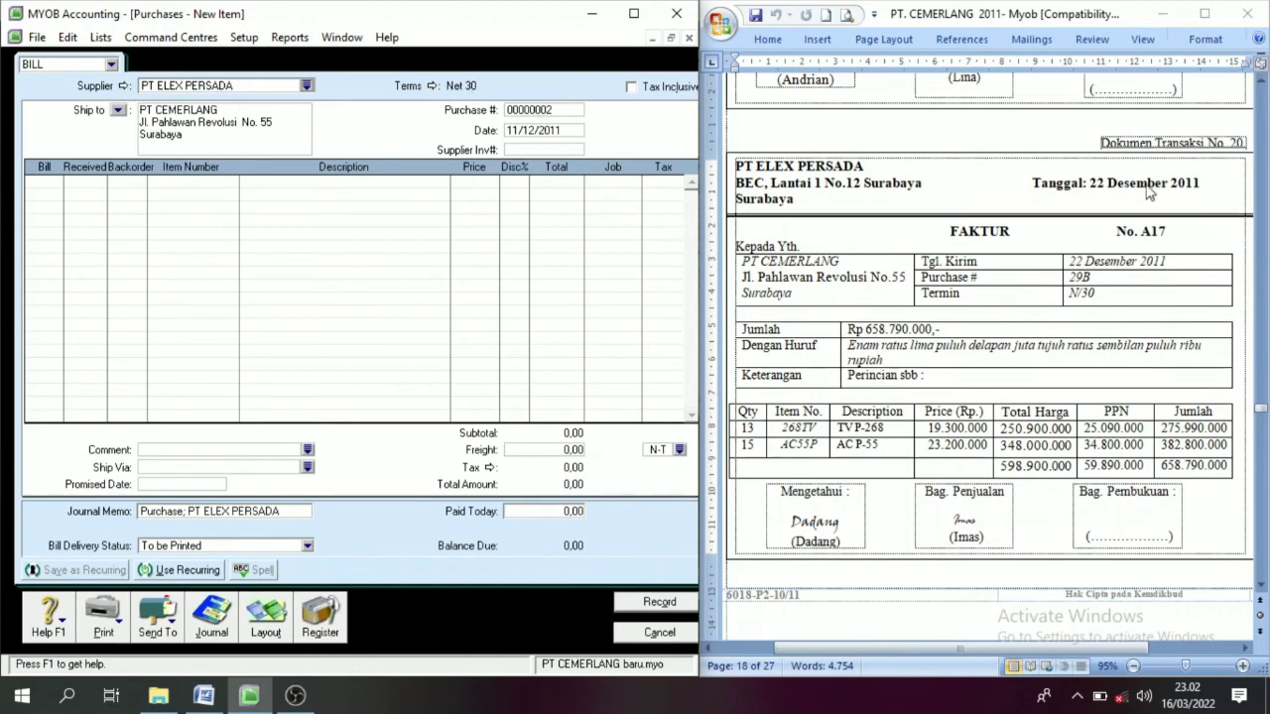
Set the bill's purchase number to A17 and its date to 22/12/2011
{"action": "left_click_drag", "start_coordinate": [1176, 231], "coordinate": [1154, 231]}
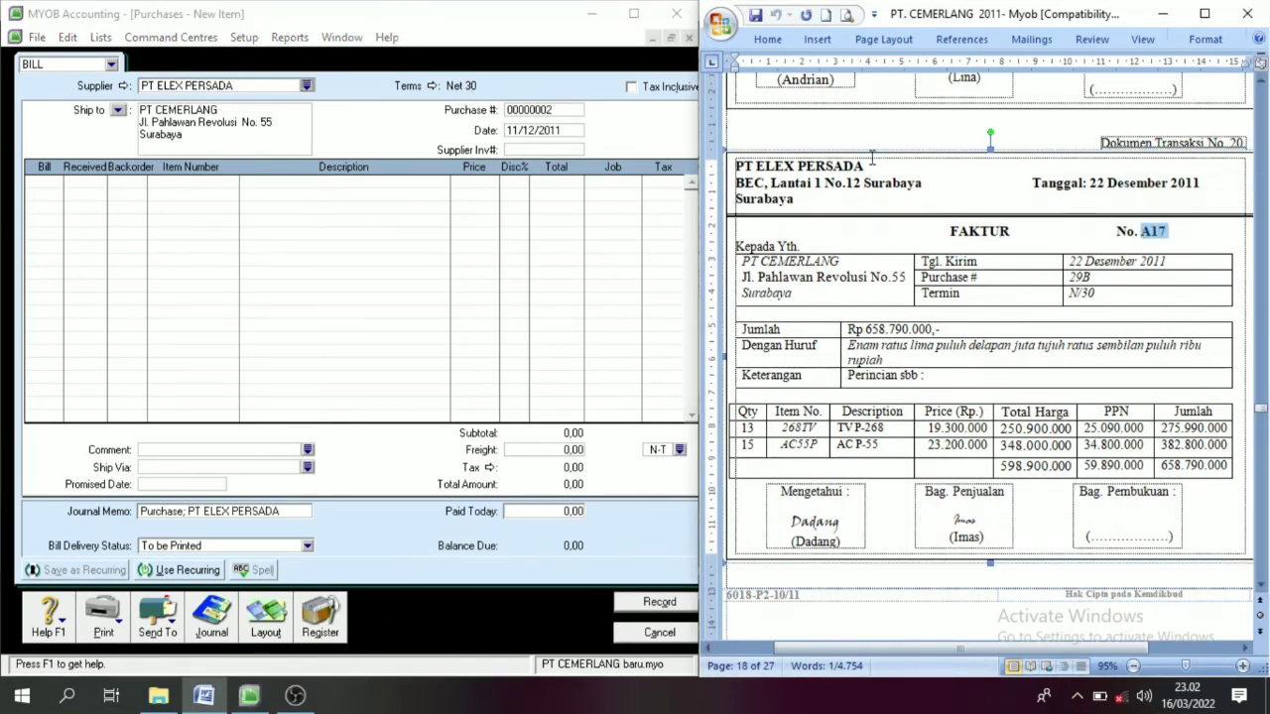
{"action": "left_click", "coordinate": [541, 115]}
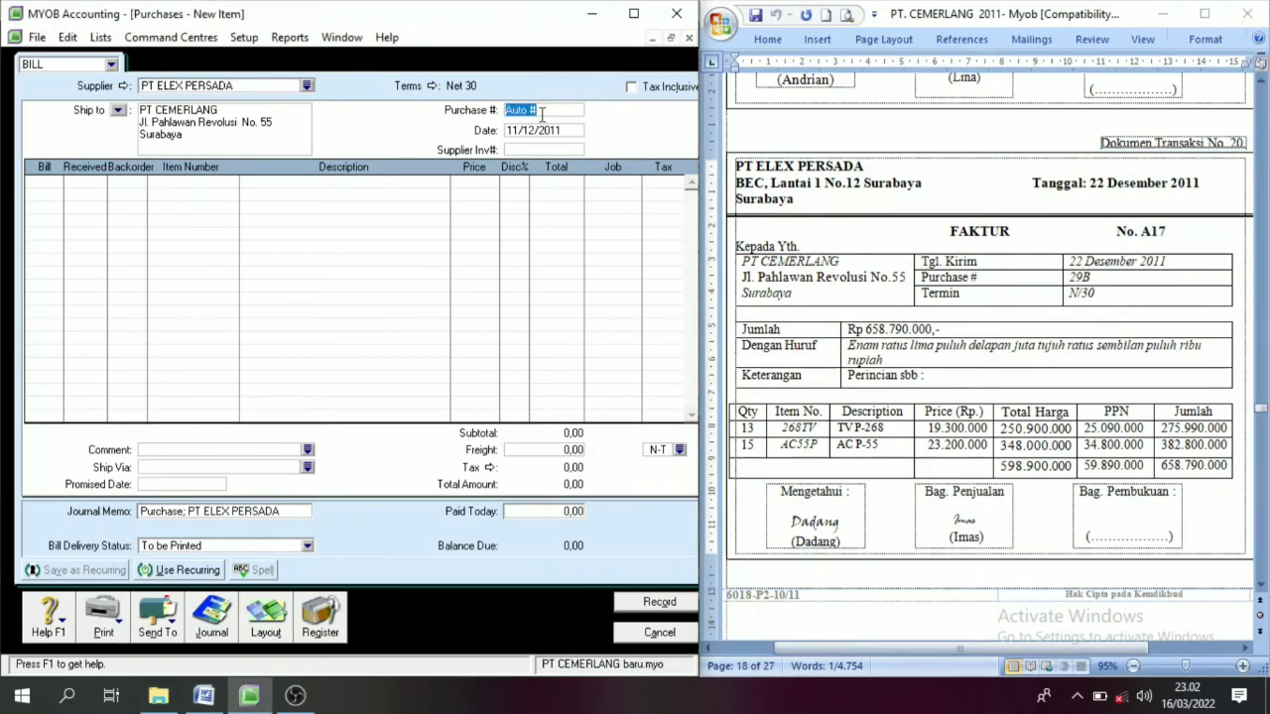
{"action": "type", "text": "A17"}
{"action": "left_click", "coordinate": [540, 130]}
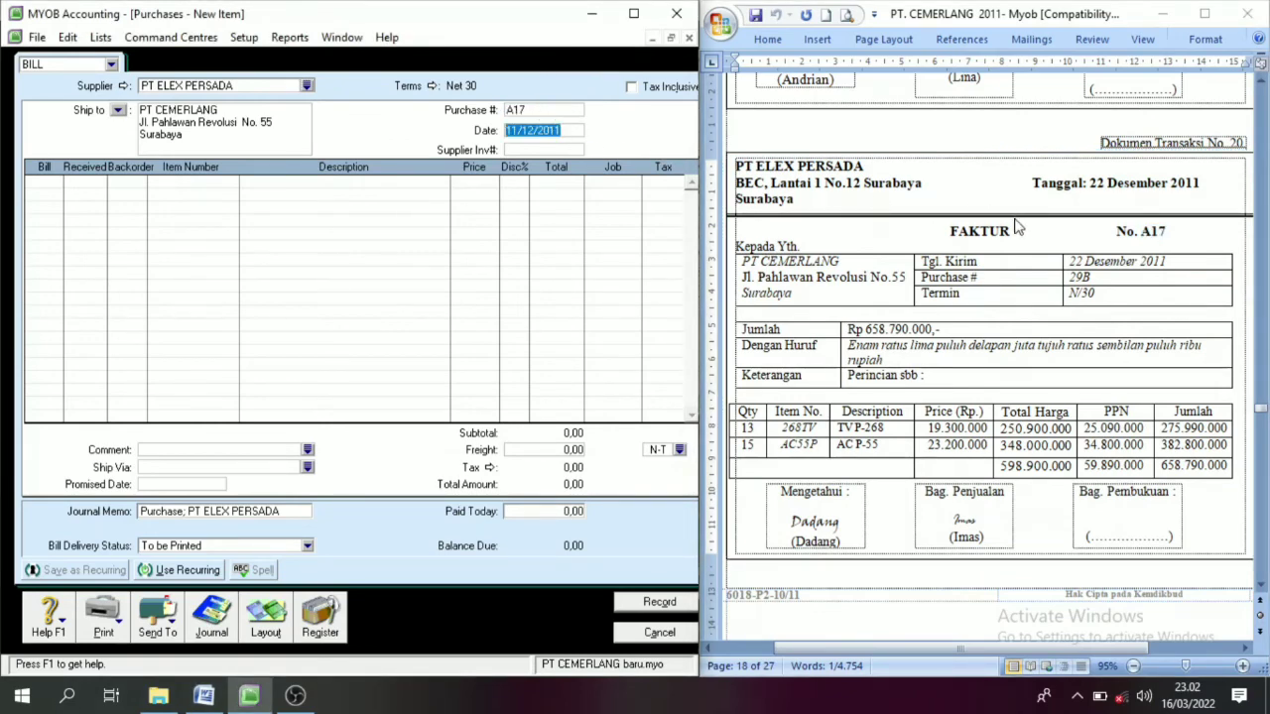
{"action": "type", "text": "22/1"}
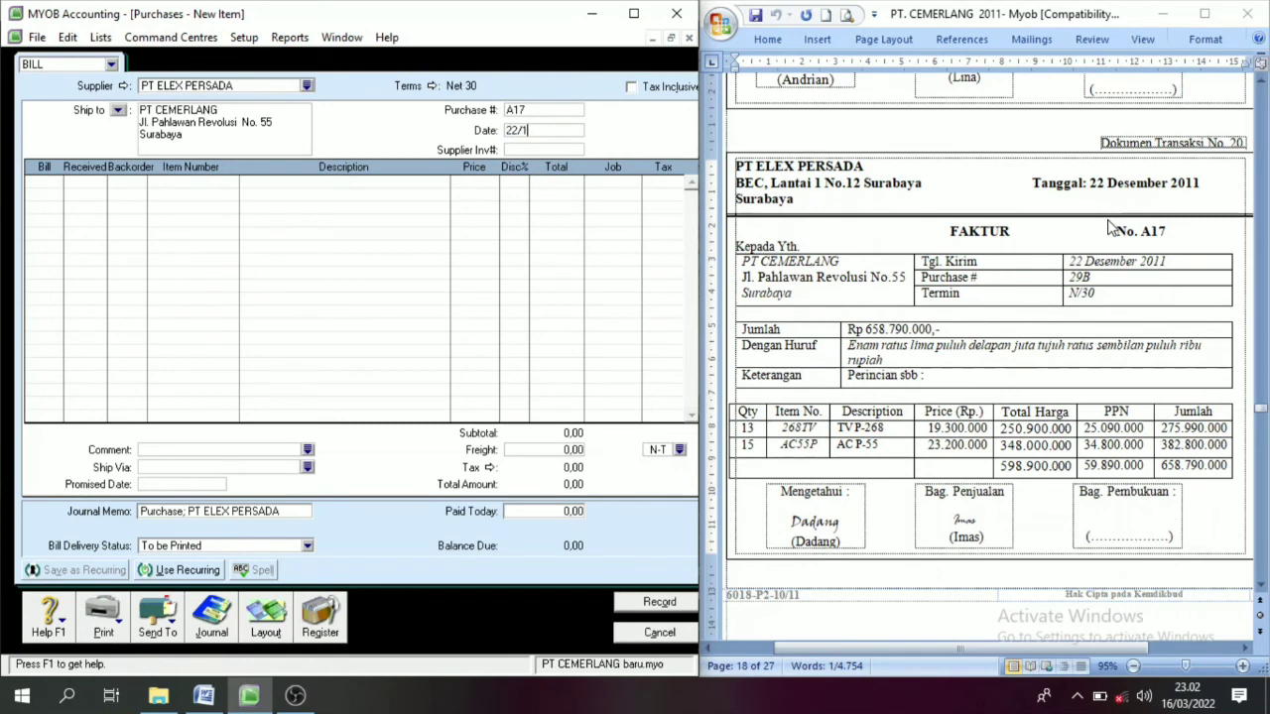
{"action": "type", "text": "2/2011"}
Add a bill line for 13 units of item 268TV (TV P-268) at a price of 19.300.000 each
{"action": "left_click", "coordinate": [50, 184]}
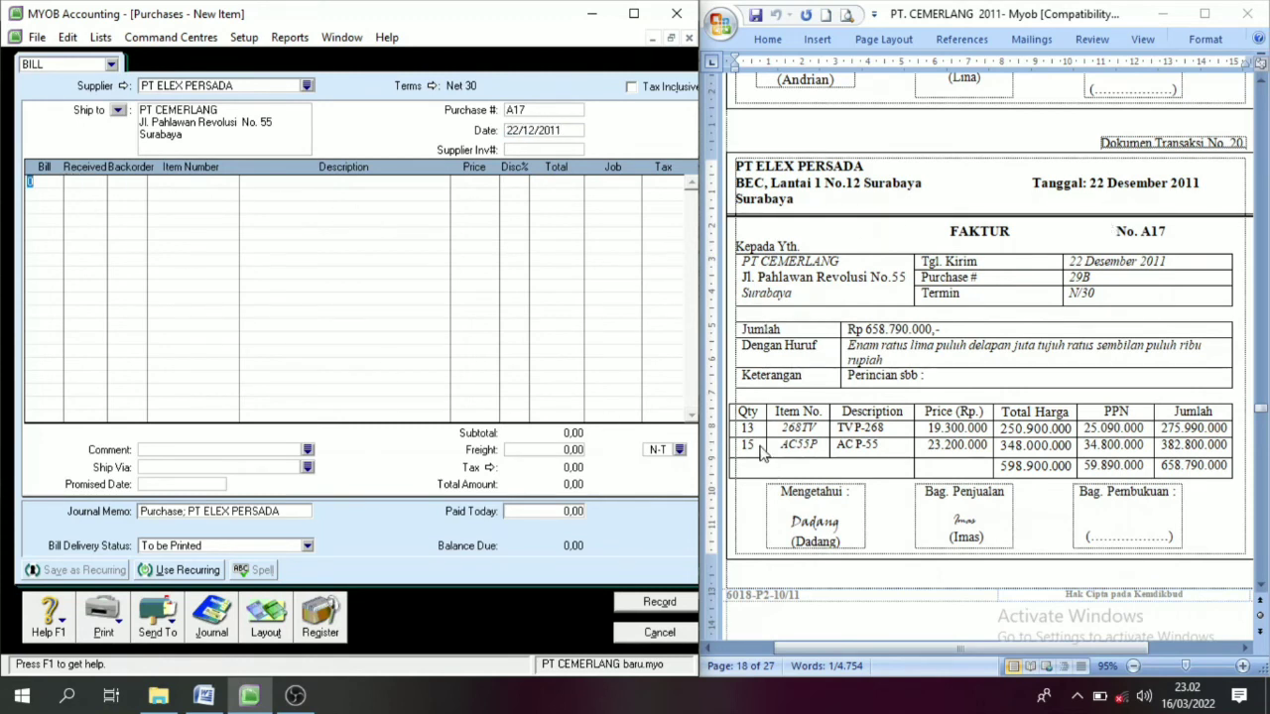
{"action": "type", "text": "13"}
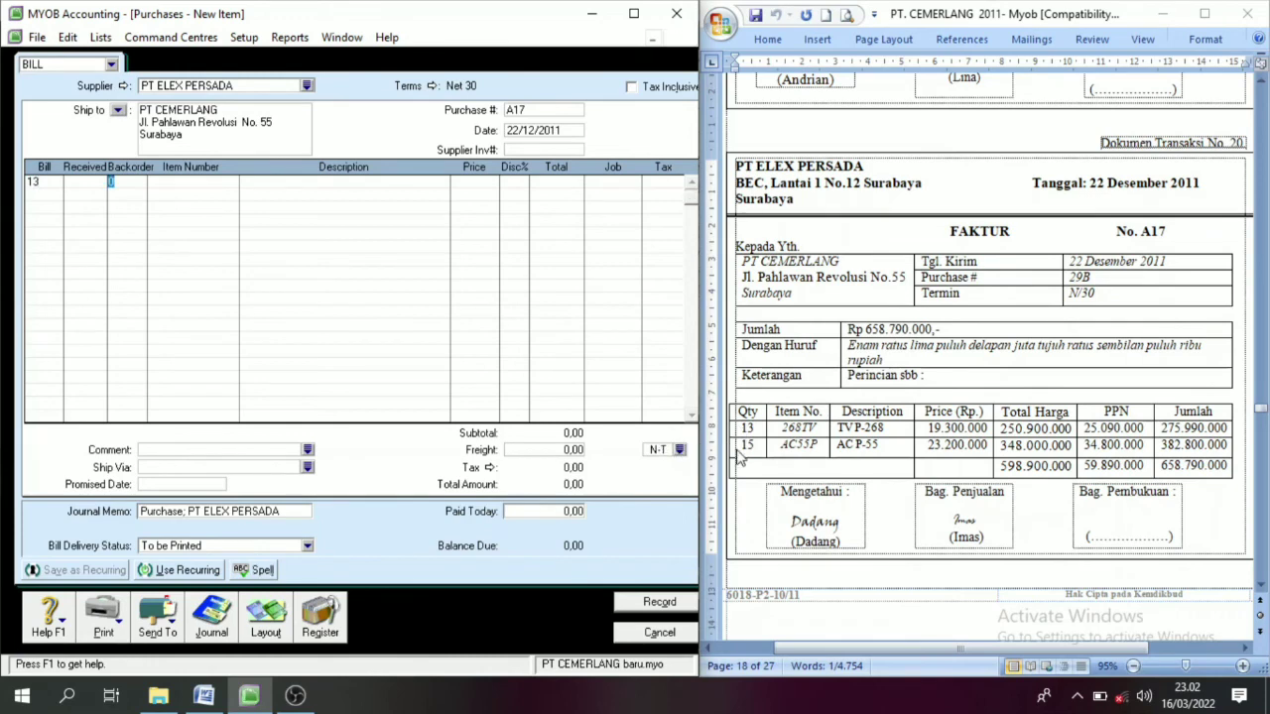
{"action": "key", "text": "Tab"}
{"action": "key", "text": "Tab"}
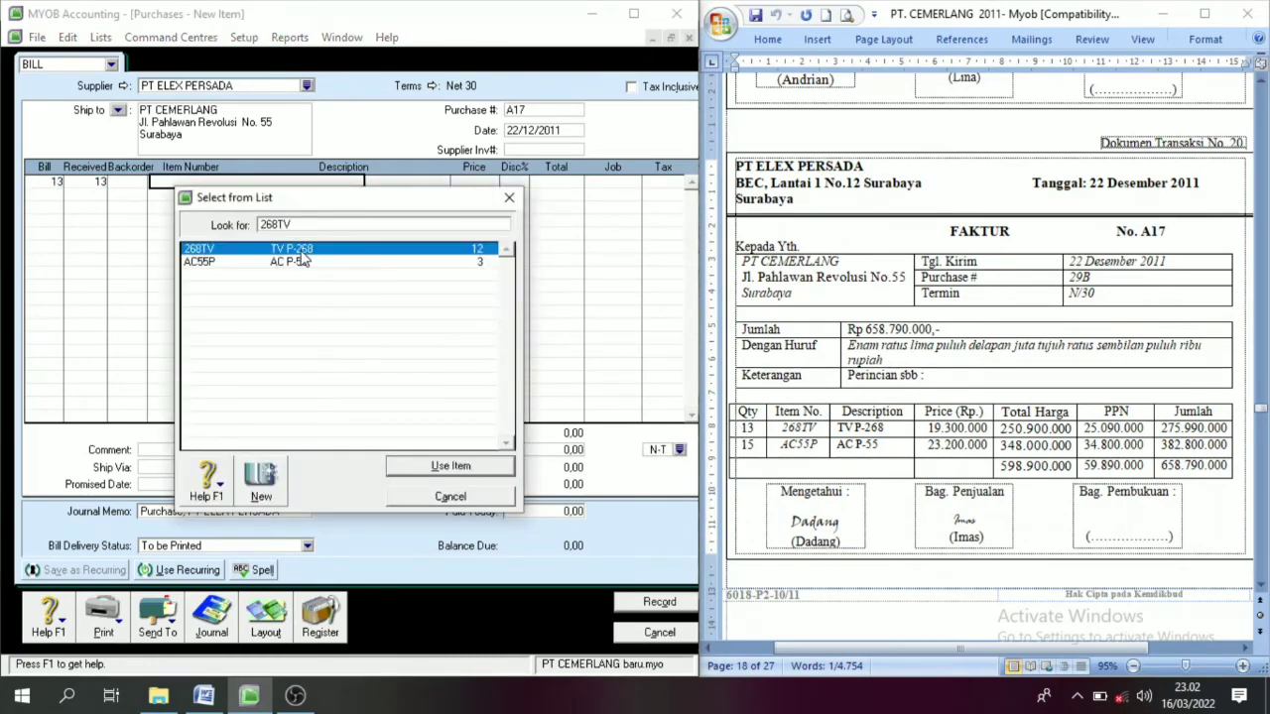
{"action": "left_click", "coordinate": [492, 470]}
{"action": "key", "text": "Tab"}
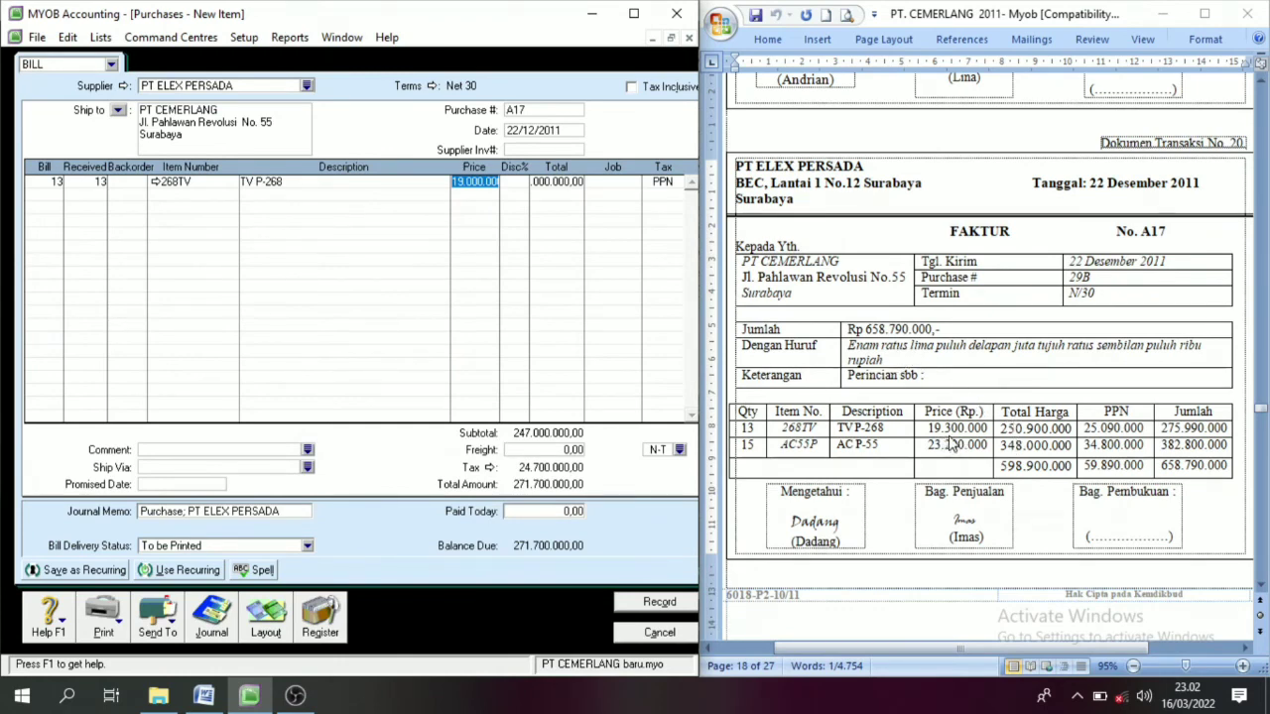
{"action": "type", "text": "1"}
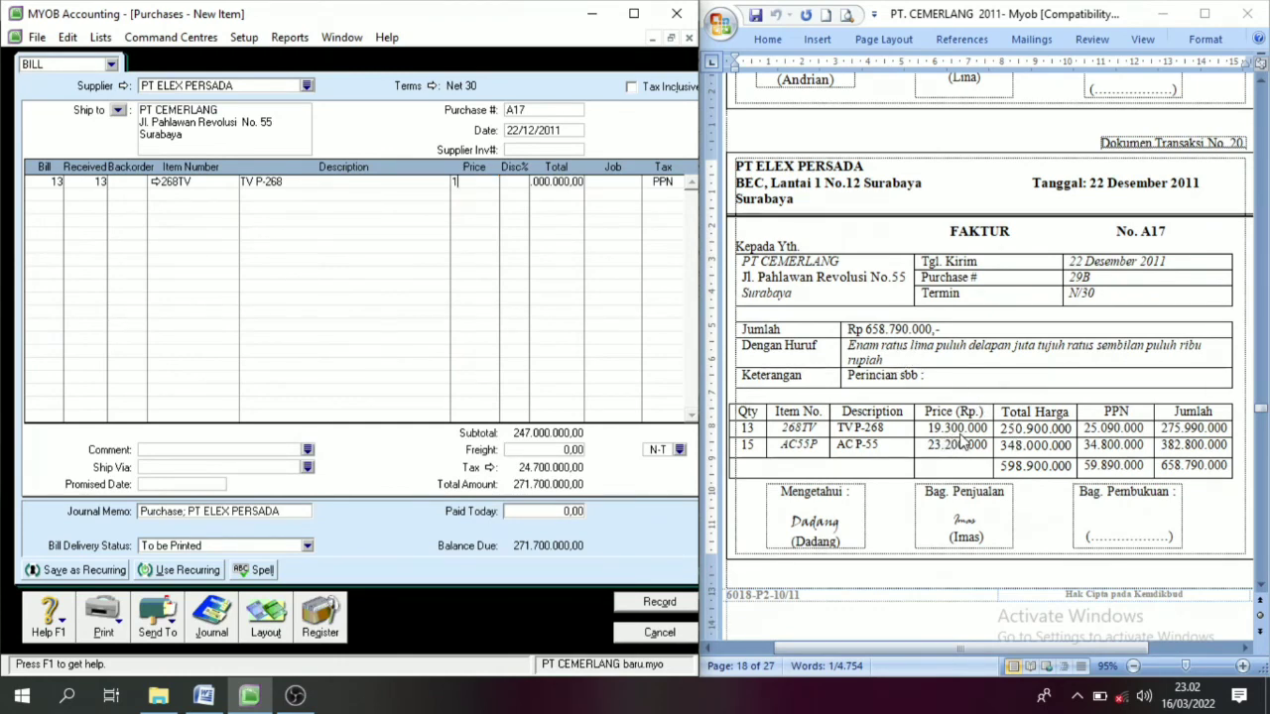
{"action": "type", "text": "9300000"}
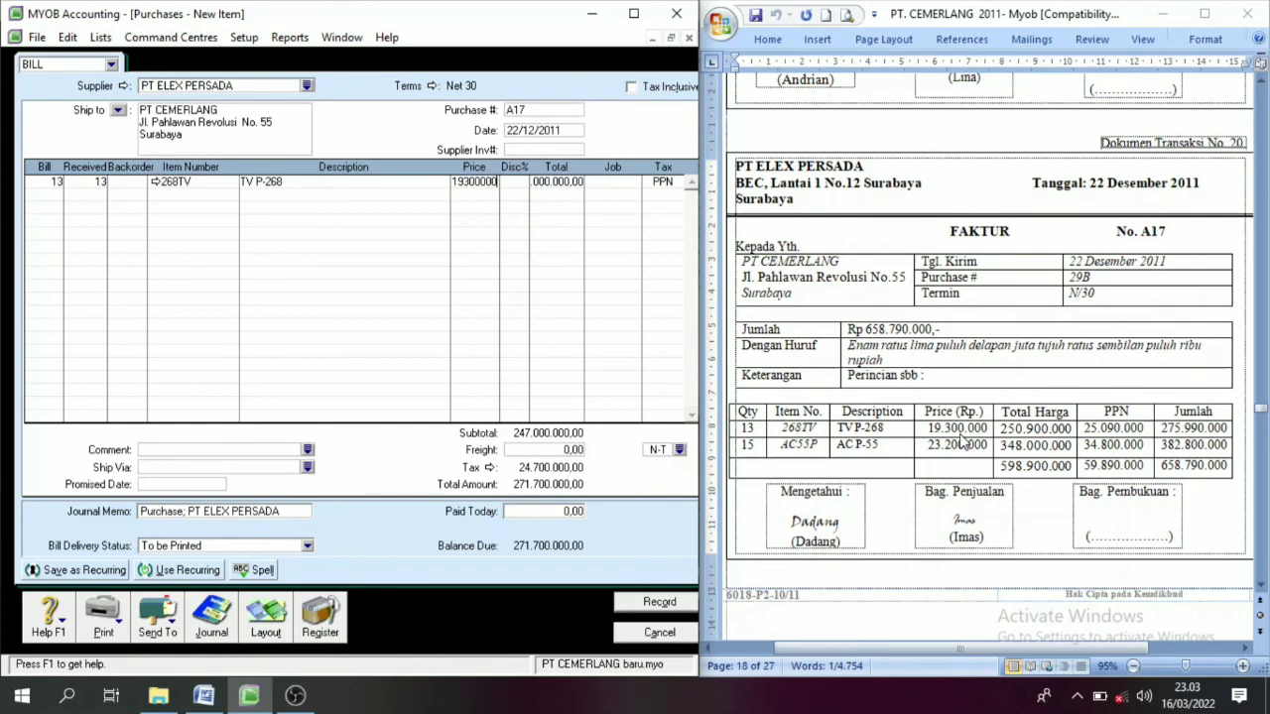
{"action": "key", "text": "Tab"}
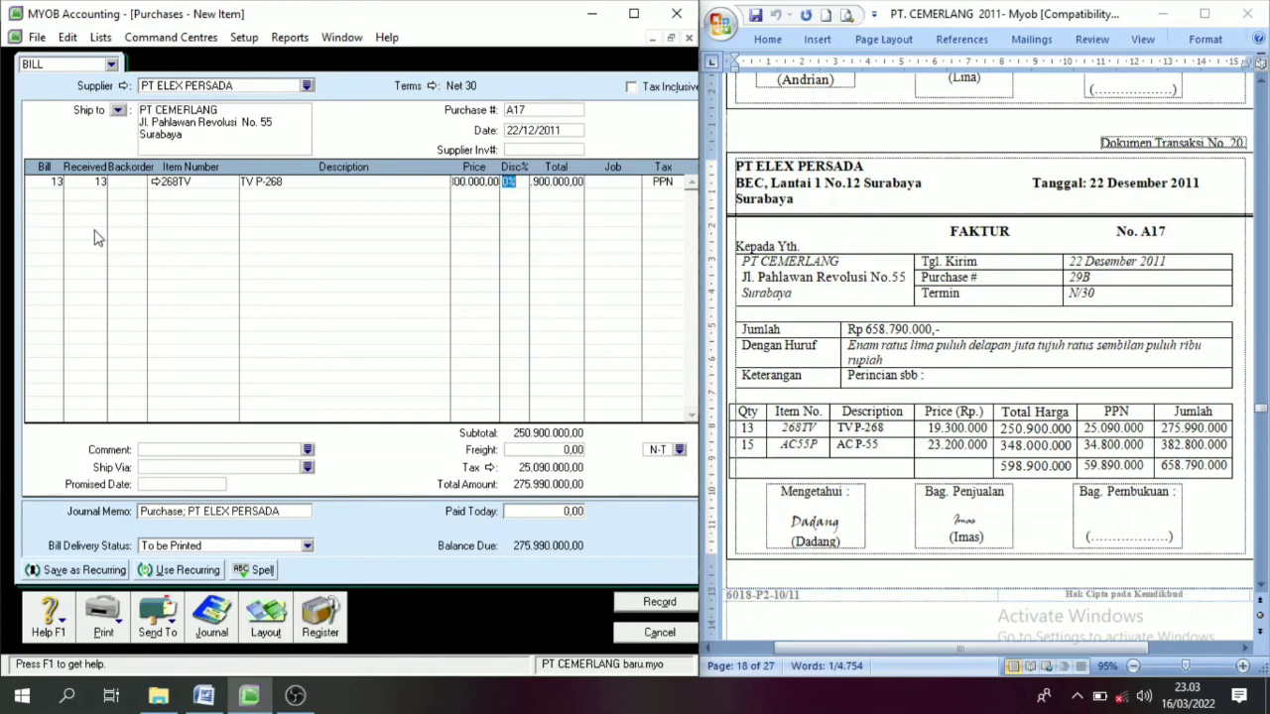
Add a second bill line for 15 units of item AC55P (AC P-55) at a price of 23.200.000 each
{"action": "left_click", "coordinate": [57, 196]}
{"action": "type", "text": "15"}
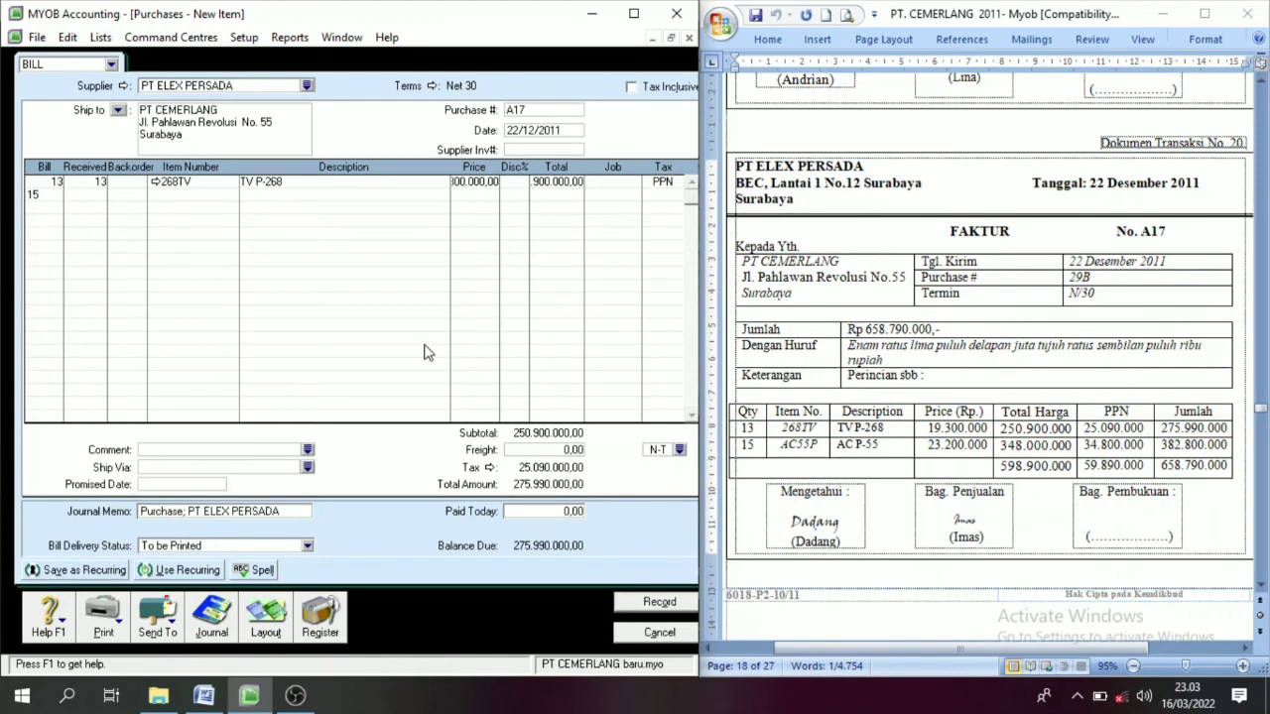
{"action": "key", "text": "Tab"}
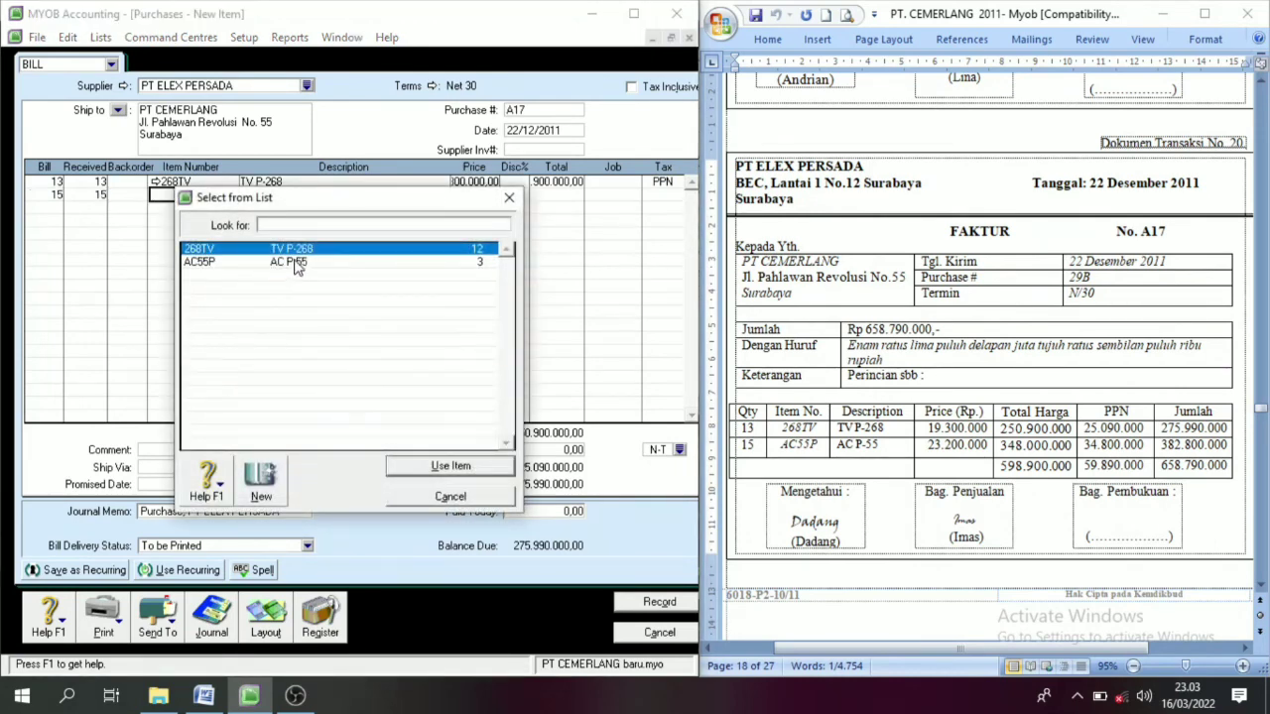
{"action": "type", "text": "AC55P"}
{"action": "left_click", "coordinate": [451, 465]}
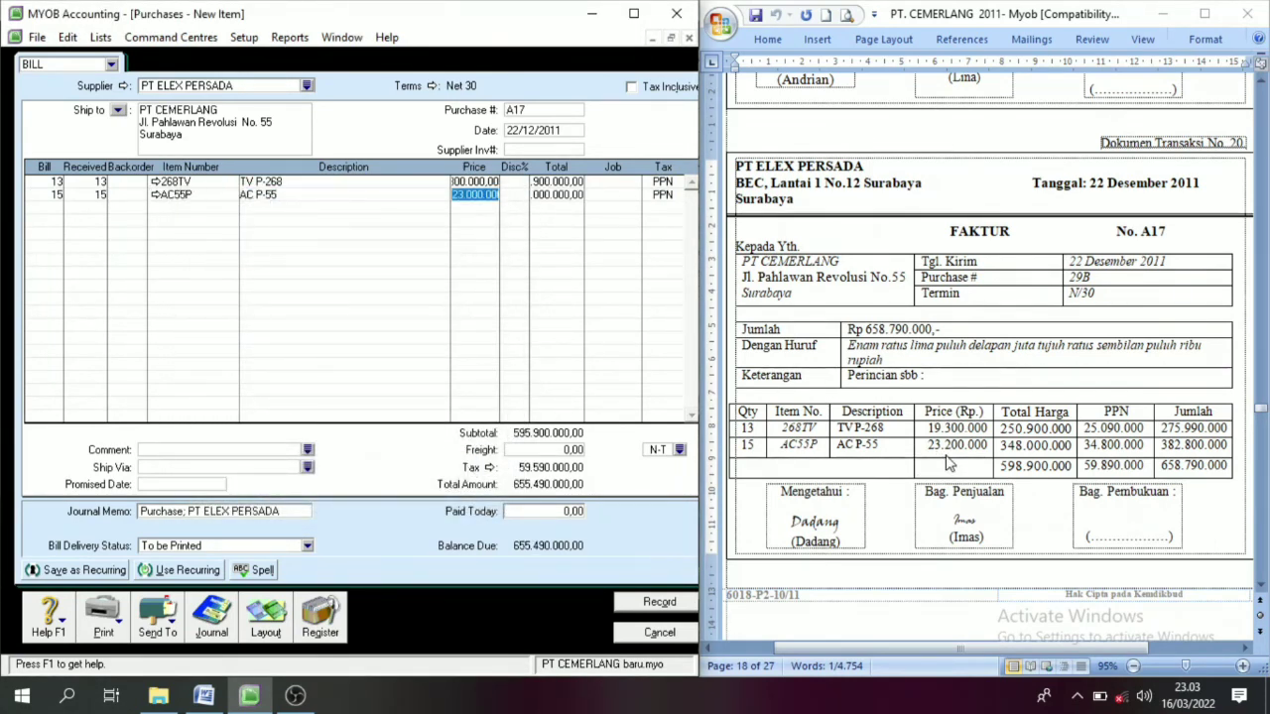
{"action": "type", "text": "23"}
{"action": "key", "text": "Tab"}
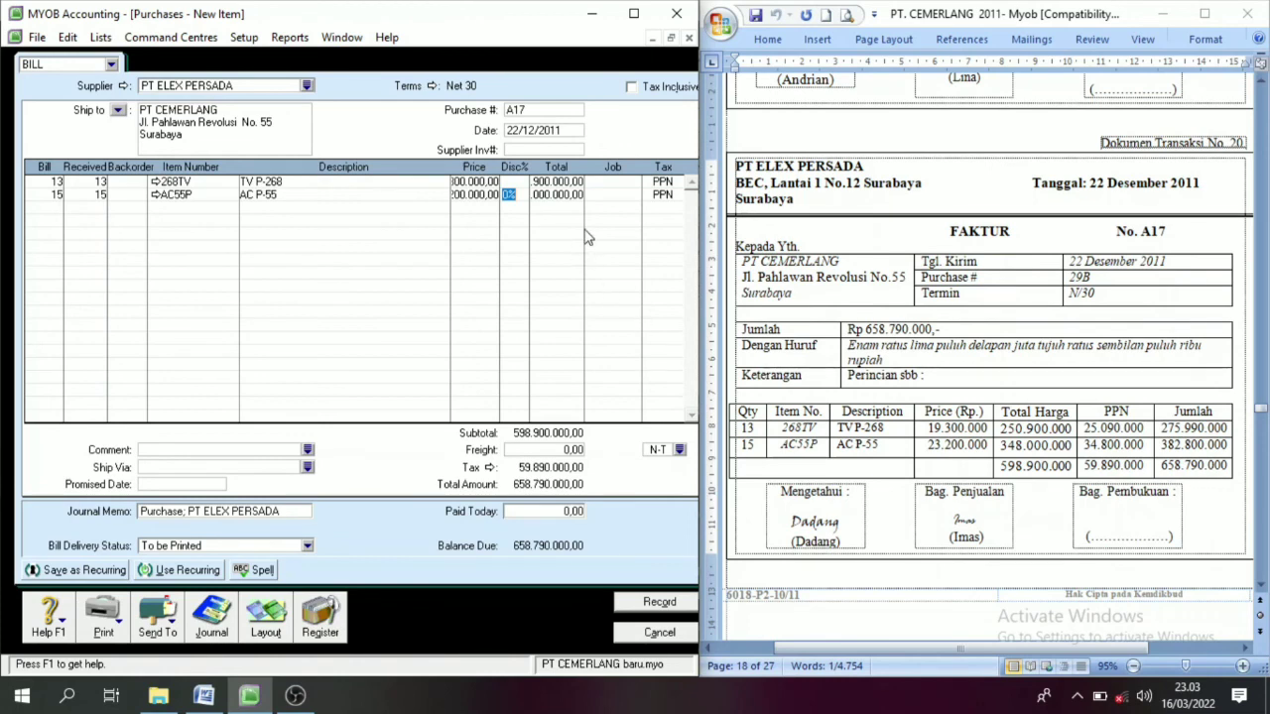
Record the PT ELEX PERSADA purchase bill and close the purchase entry form
{"action": "left_click", "coordinate": [659, 604]}
{"action": "left_click", "coordinate": [299, 431]}
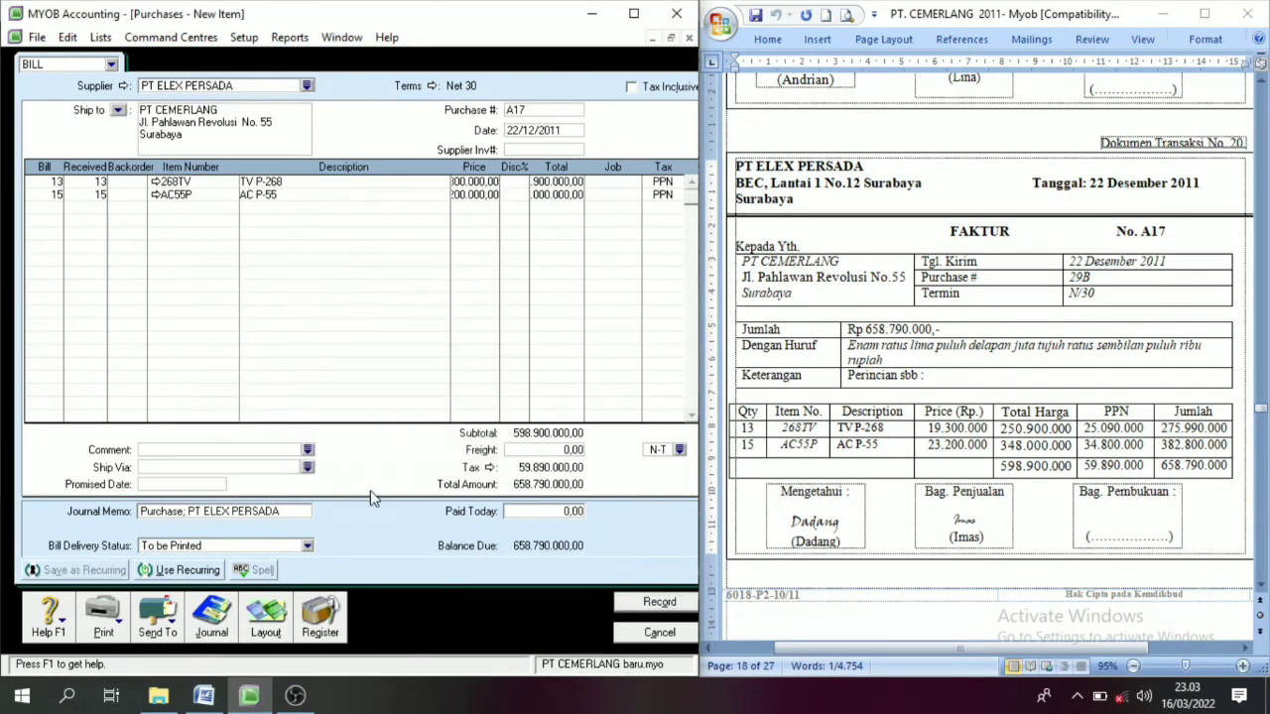
{"action": "left_click", "coordinate": [656, 633]}
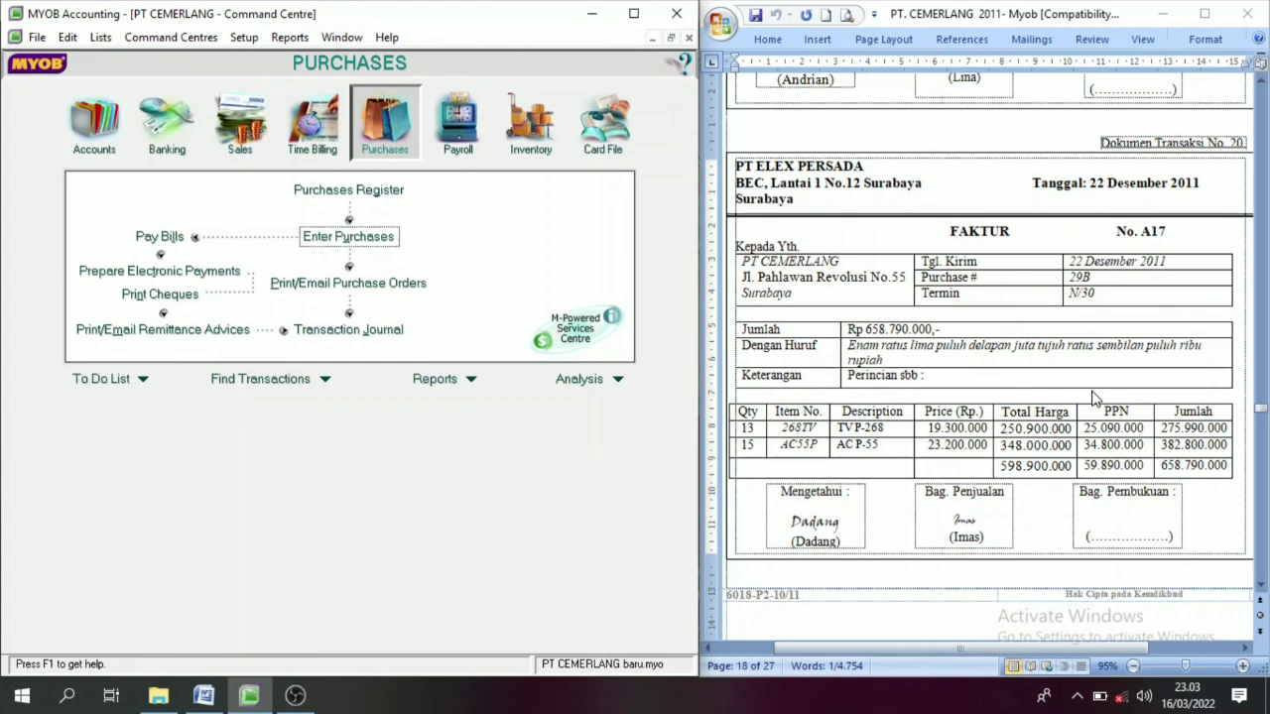
{"action": "left_click_drag", "start_coordinate": [1262, 593], "coordinate": [1261, 590]}
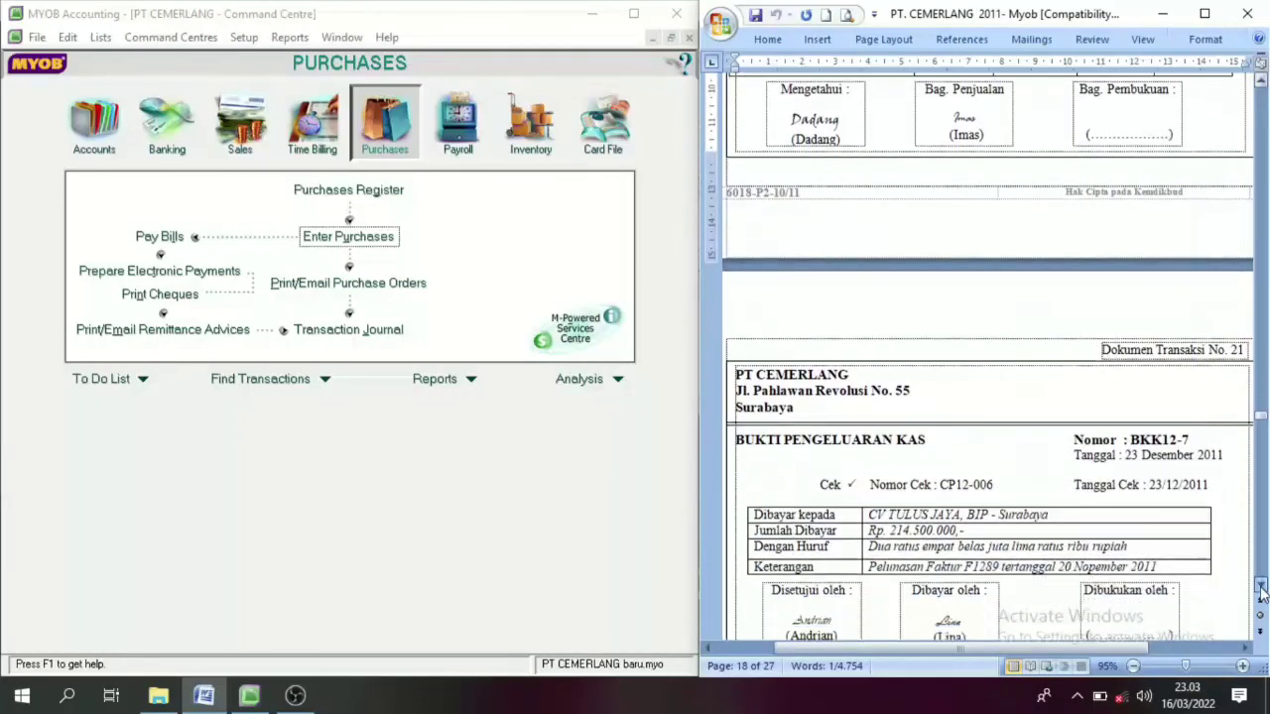
{"action": "left_click_drag", "start_coordinate": [1262, 83], "coordinate": [1261, 86]}
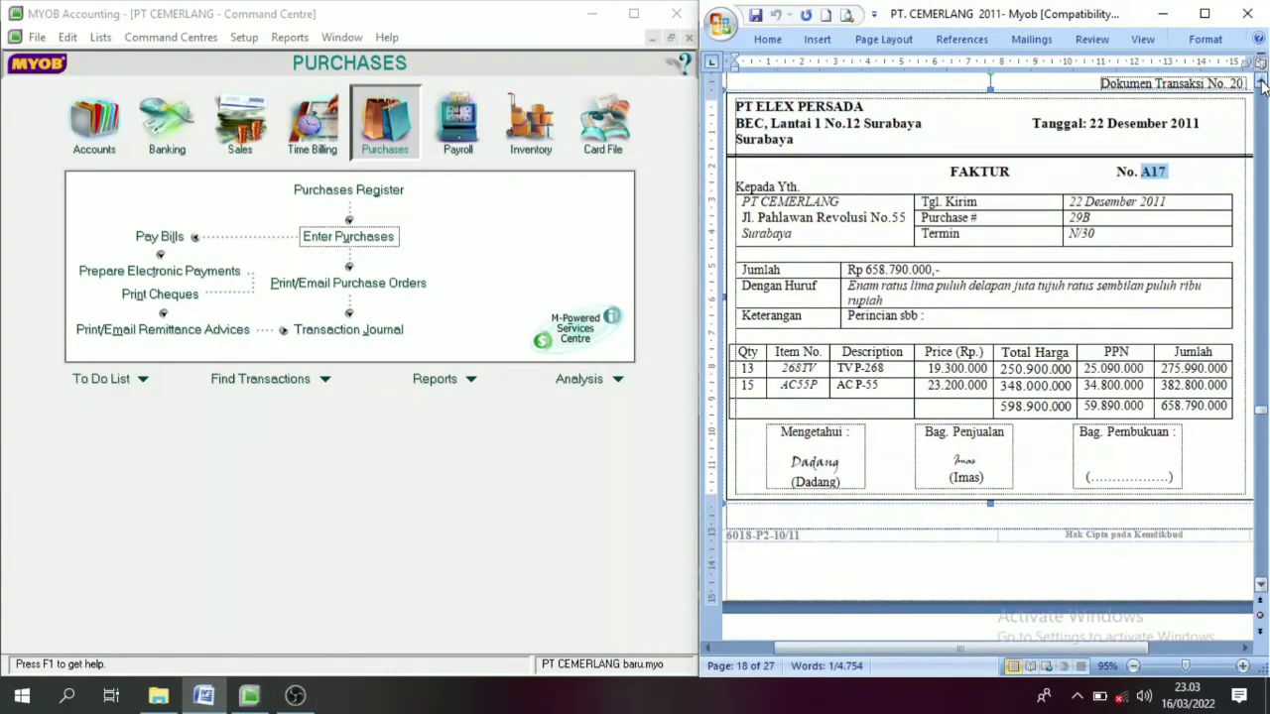